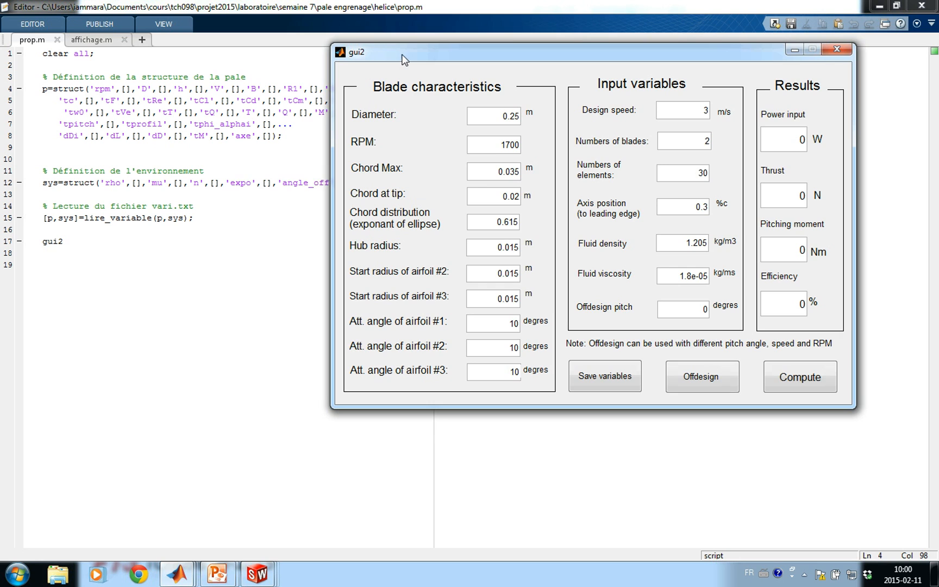
# Examine the airfoil profile file definition and the section spacing factor of Dsec in affichage.m.
pyautogui.moveTo(403, 60); pyautogui.dragTo(286, 78)
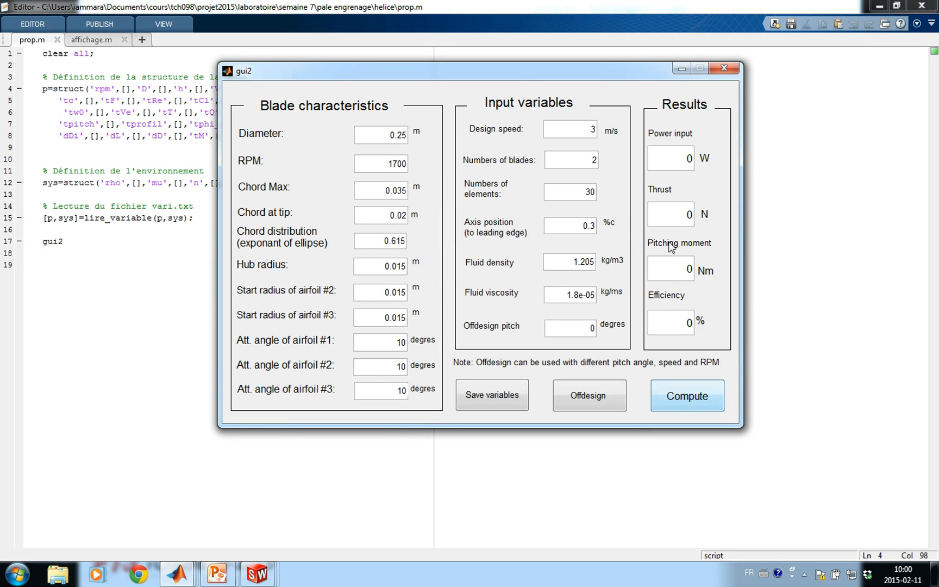
pyautogui.click(126, 156)
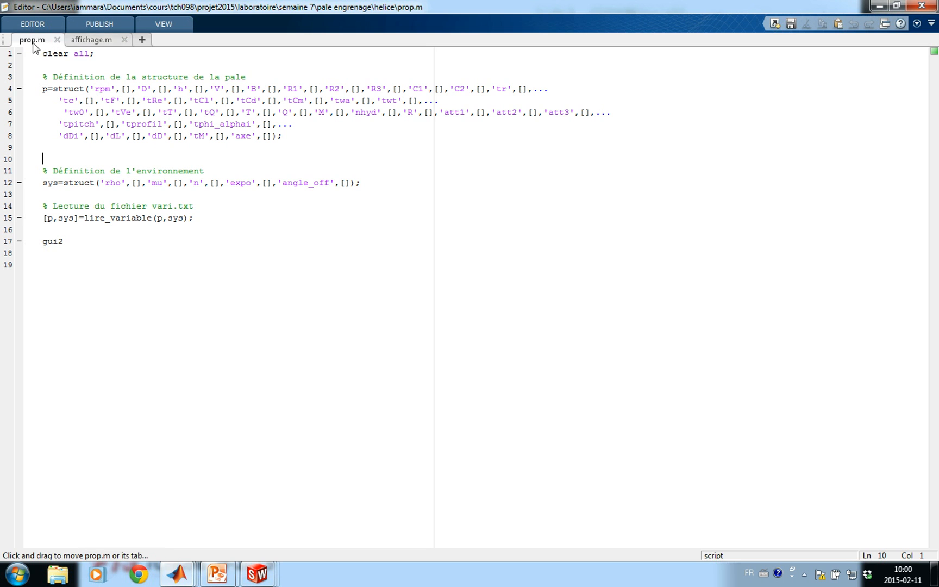
pyautogui.click(91, 44)
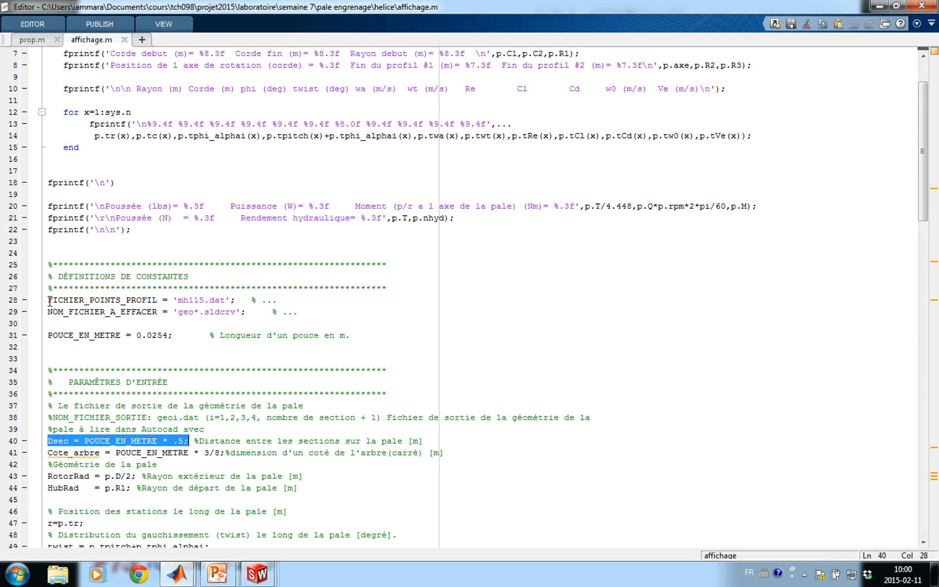
pyautogui.moveTo(48, 300); pyautogui.dragTo(243, 300)
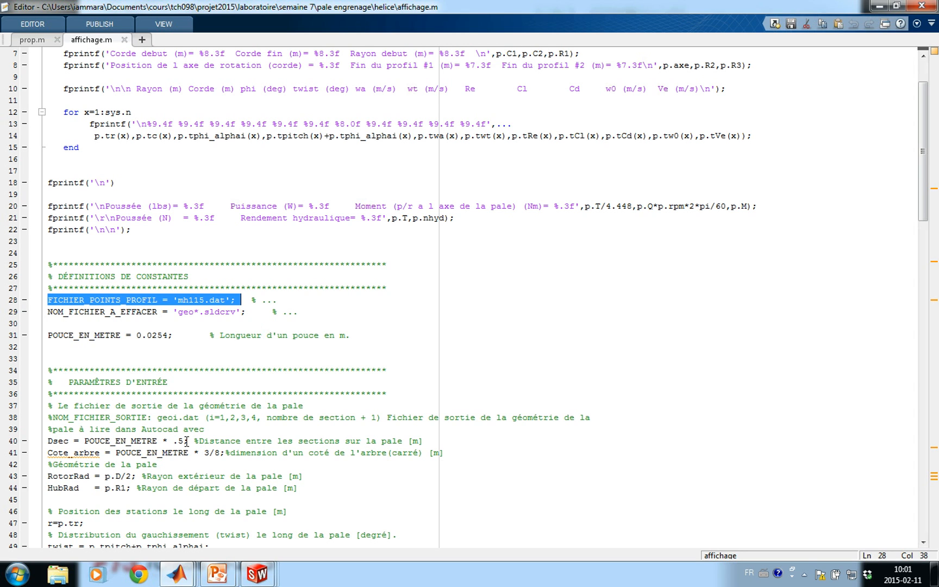
pyautogui.click(174, 441)
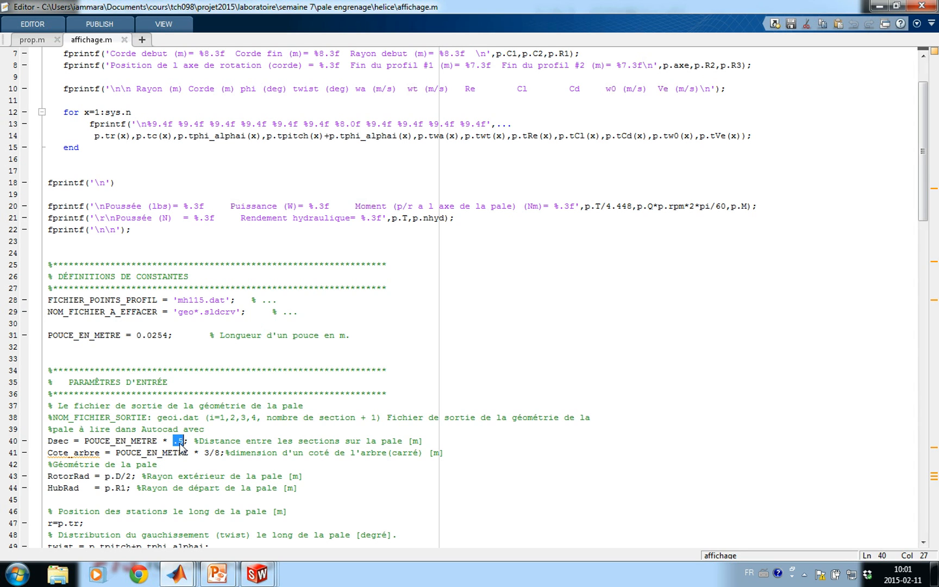
# Run prop.m and compute the propeller blade with the preset characteristics and input variables.
pyautogui.click(37, 40)
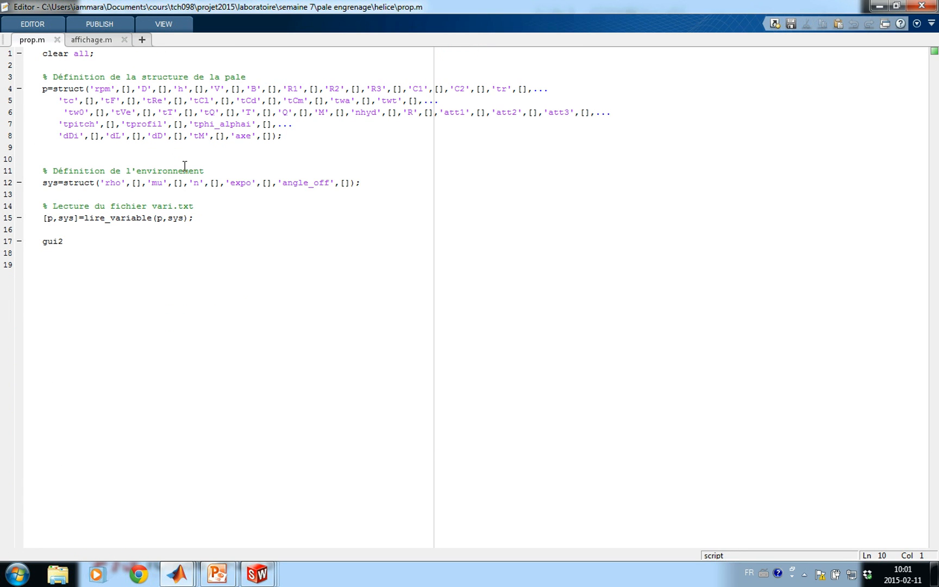
pyautogui.press('F5')
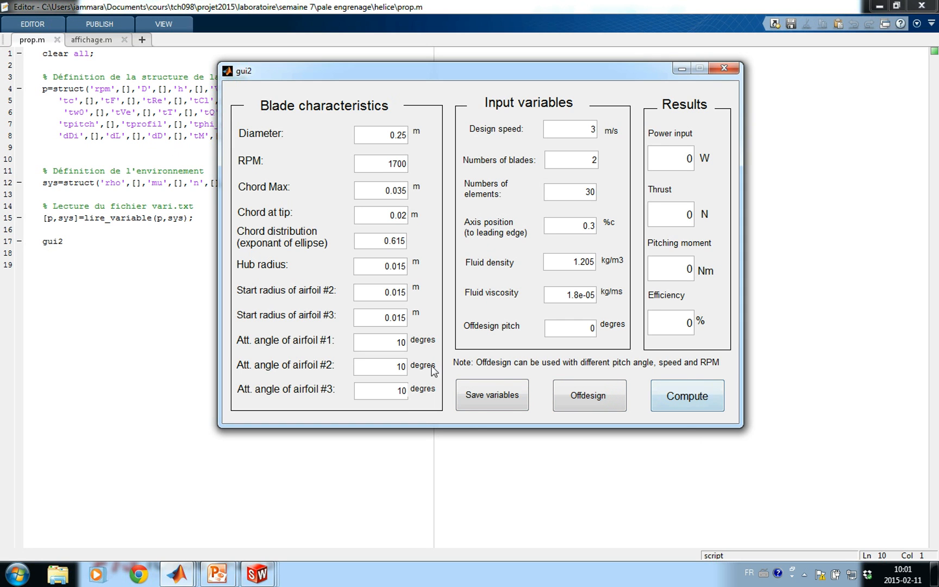
pyautogui.click(677, 384)
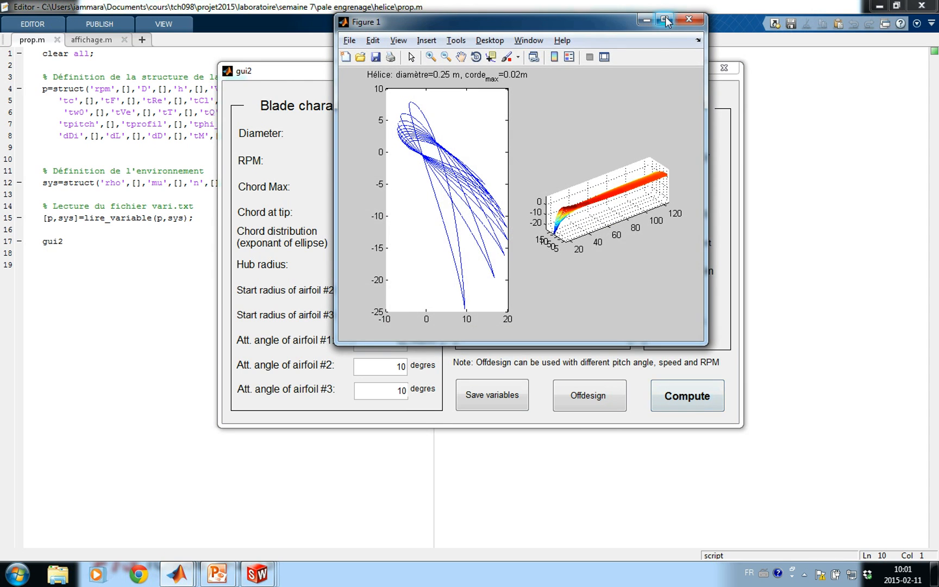
# Enlarge the propeller figure, rotate the 3D blade plot to inspect its shape, and minimize the figure.
pyautogui.click(665, 20)
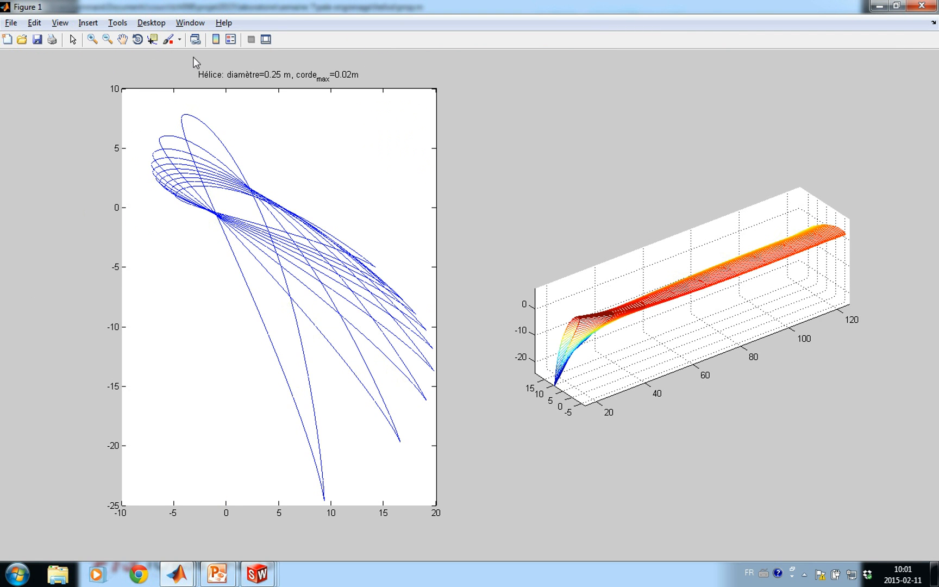
pyautogui.click(137, 39)
pyautogui.moveTo(592, 353); pyautogui.dragTo(607, 414)
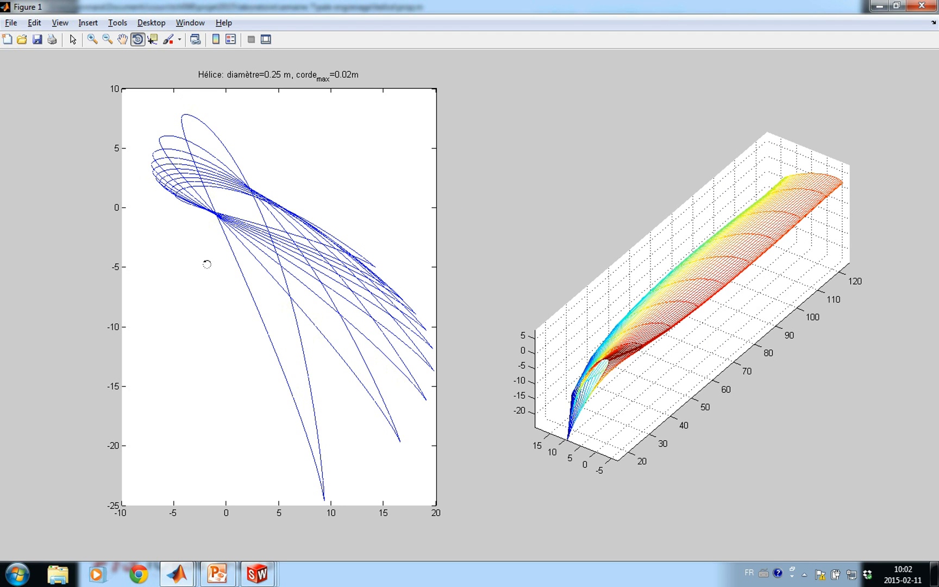
pyautogui.click(878, 7)
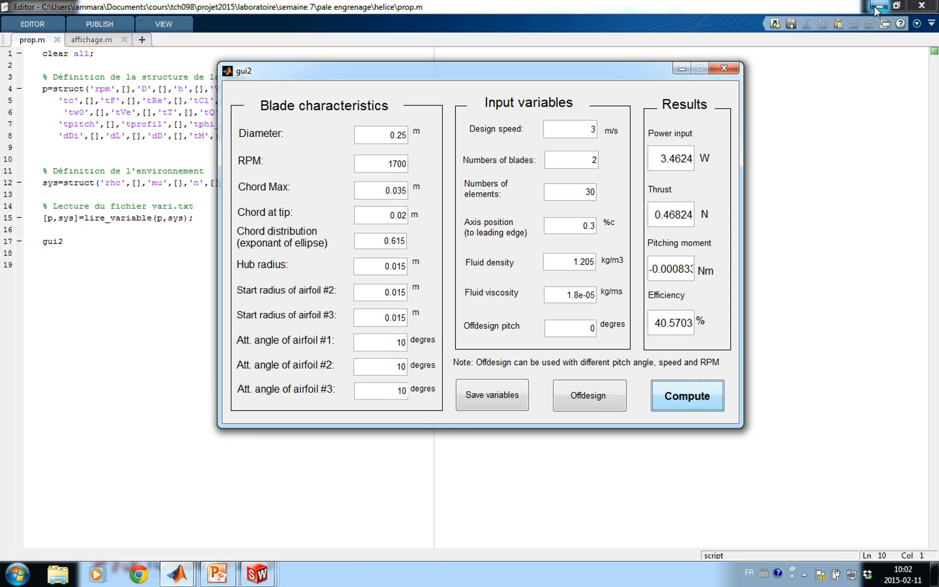
# Switch to the SolidWorks part Pièce14 and insert a curve through XYZ points from geo1.sldcrv.
pyautogui.click(253, 573)
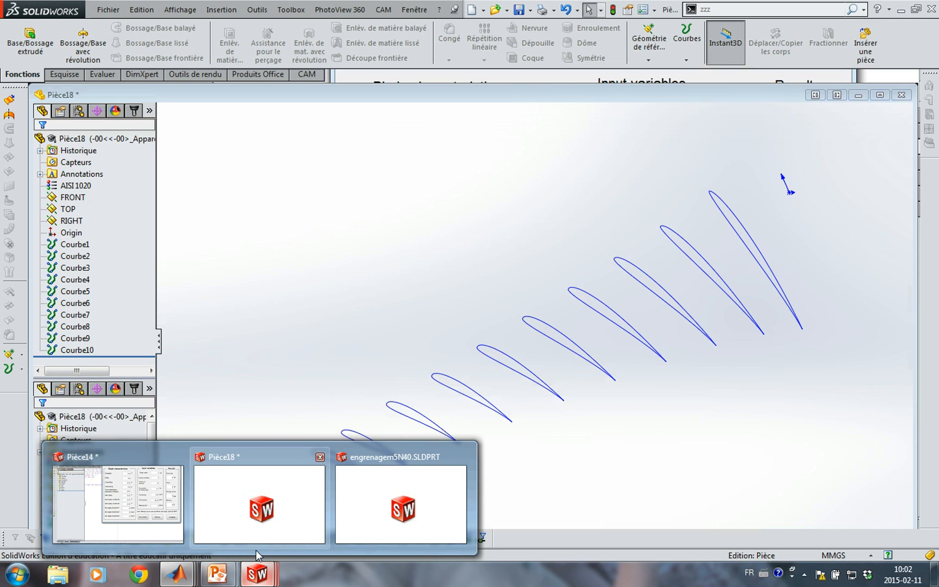
pyautogui.click(161, 531)
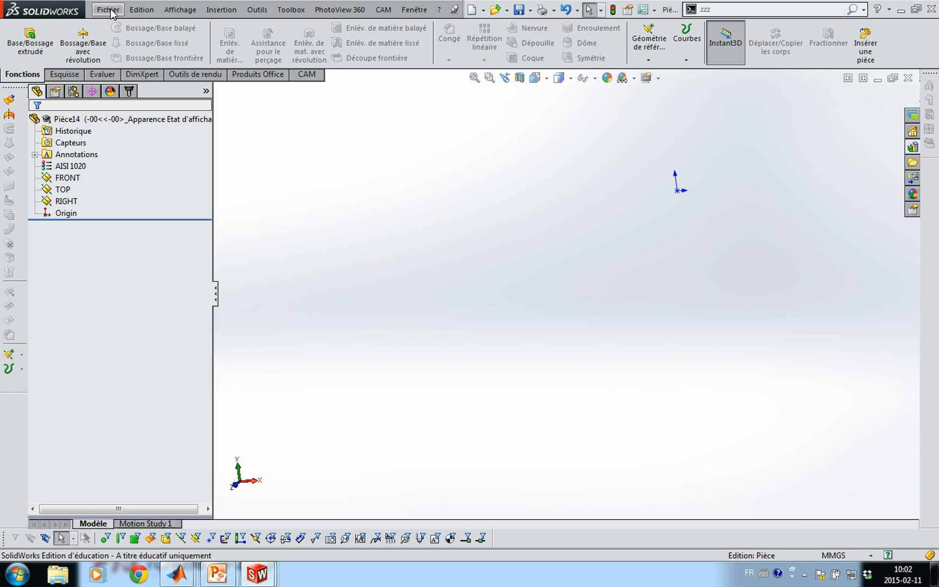
pyautogui.click(221, 10)
pyautogui.moveTo(257, 144)
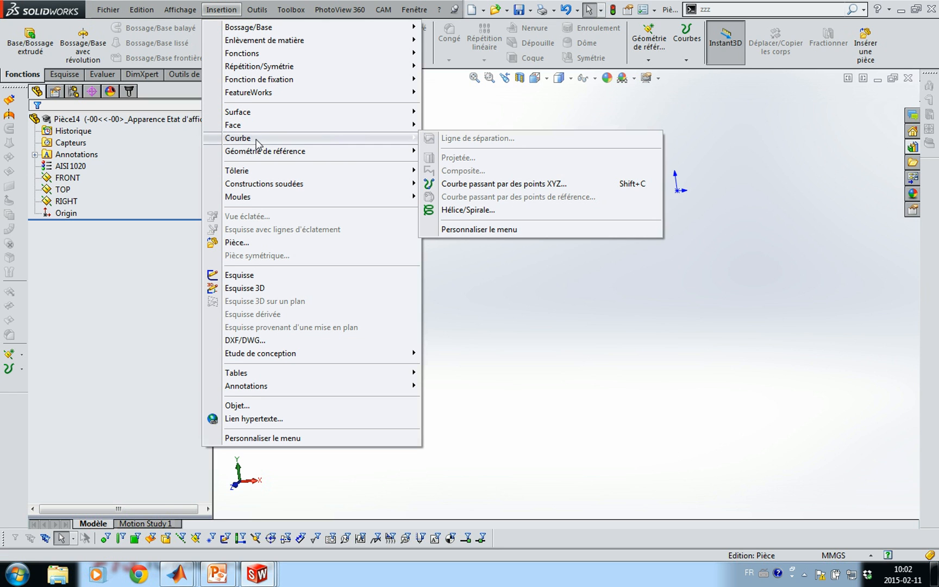
pyautogui.click(477, 185)
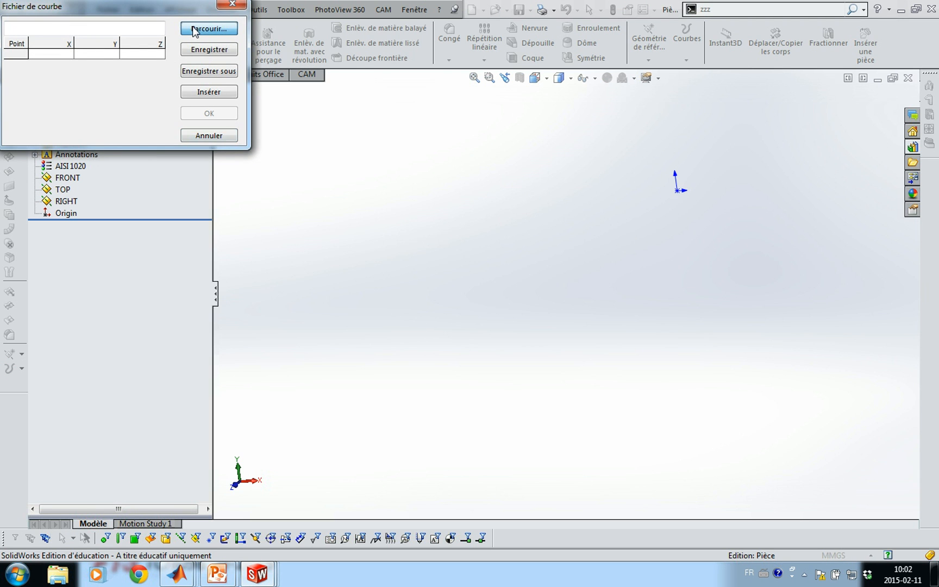
pyautogui.click(202, 29)
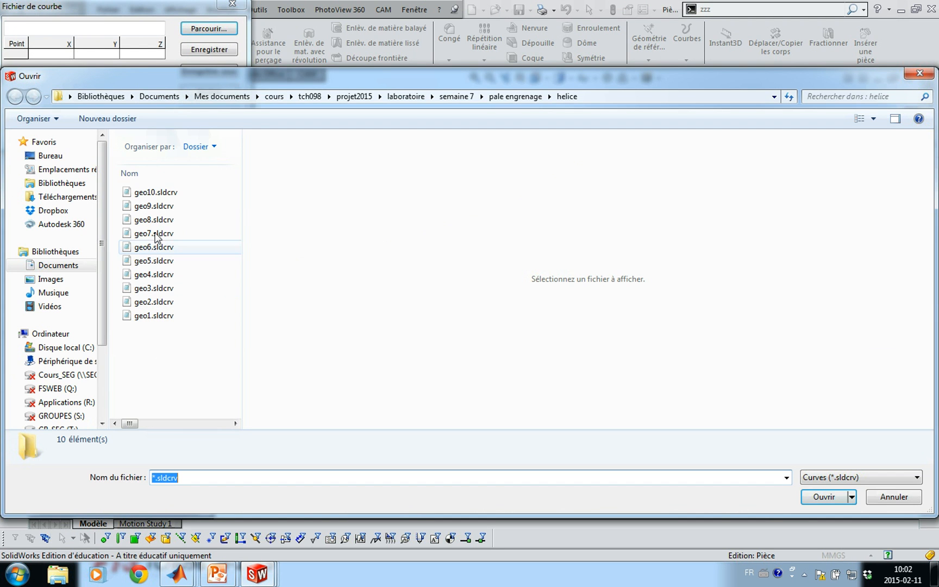
pyautogui.click(156, 315)
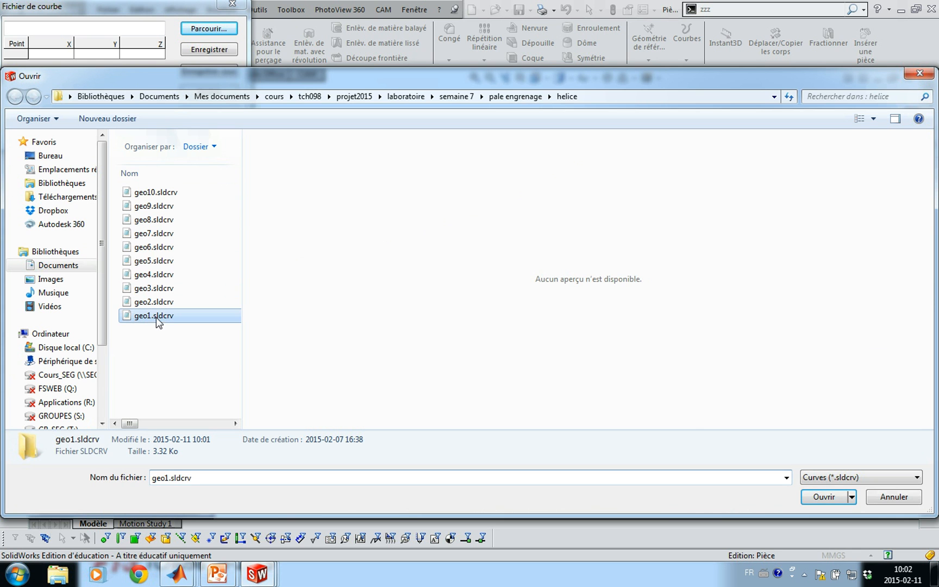
pyautogui.click(823, 497)
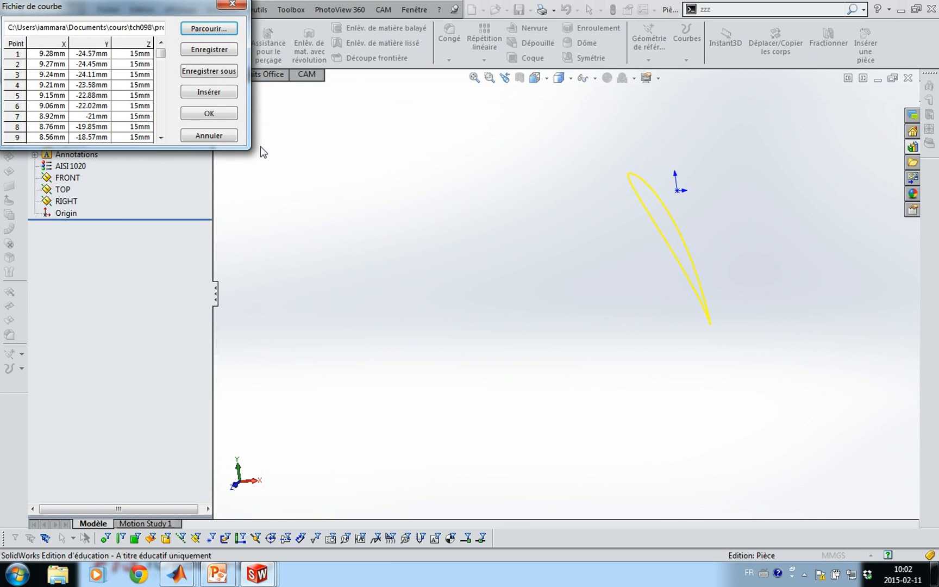
pyautogui.click(225, 116)
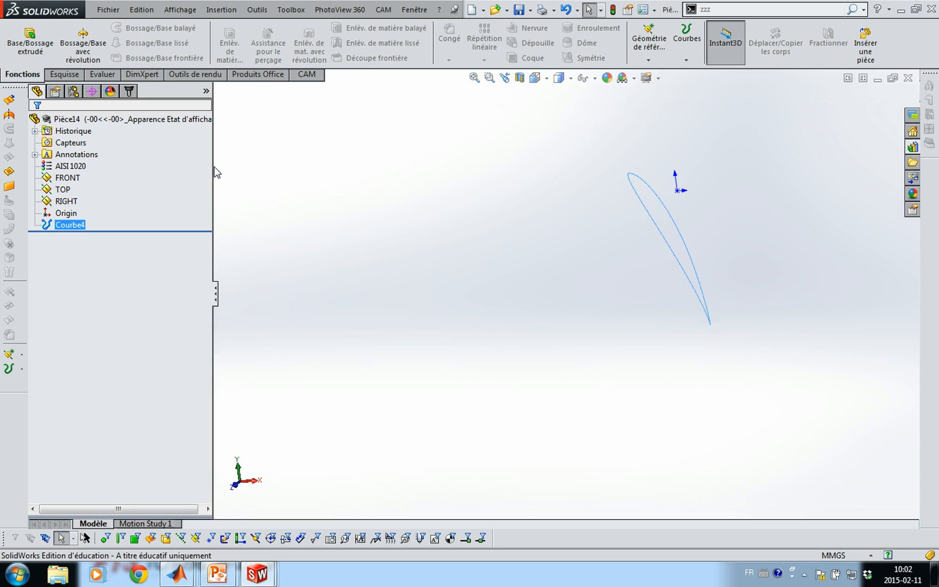
# Insert a second curve through XYZ points from geo2.sldcrv.
pyautogui.press('Return')
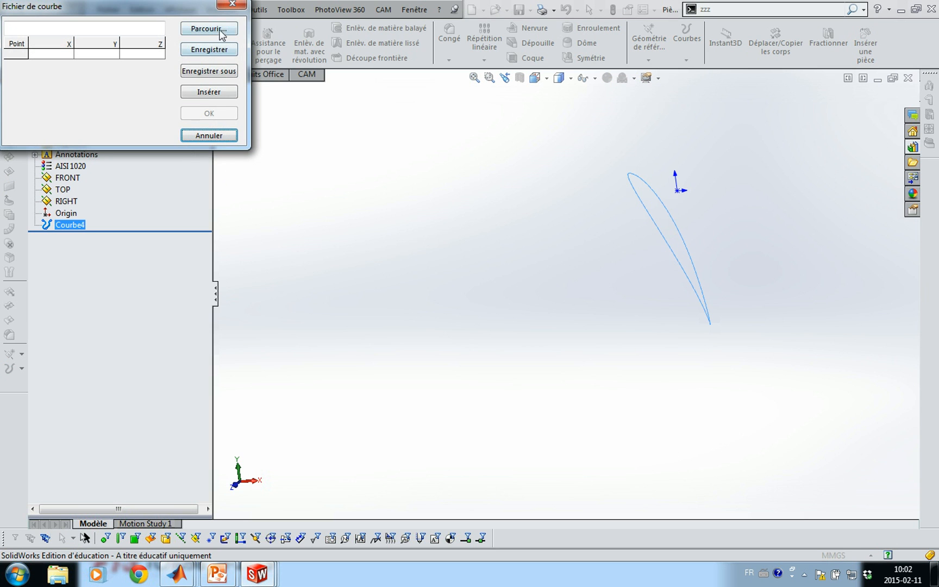
pyautogui.click(219, 30)
pyautogui.click(154, 301)
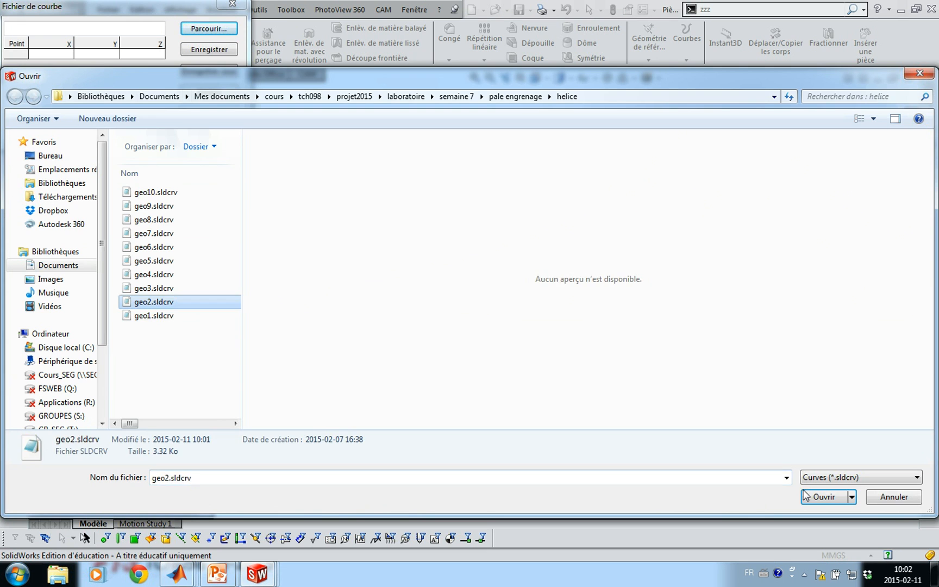
pyautogui.click(824, 497)
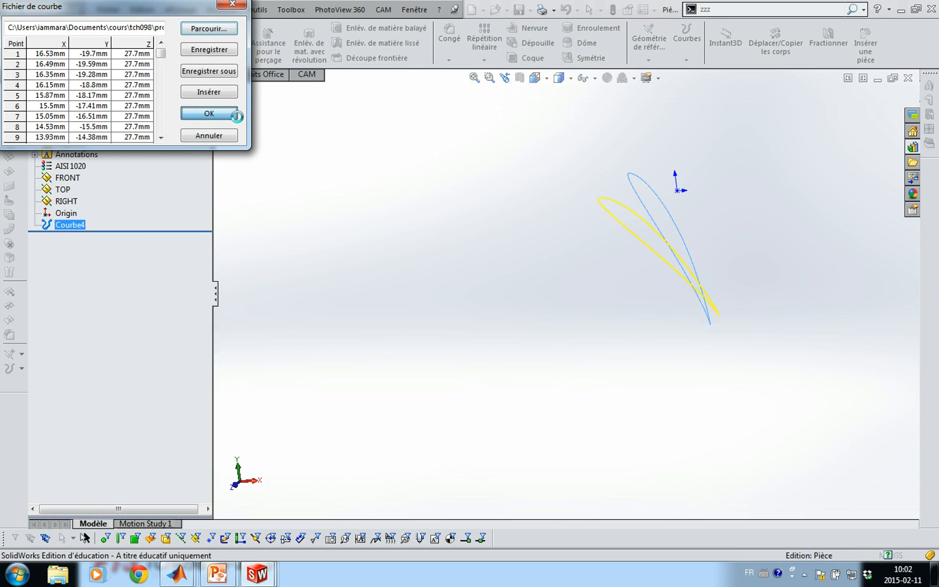
pyautogui.click(208, 113)
# Insert a third curve through XYZ points from geo3.sldcrv.
pyautogui.press('Return')
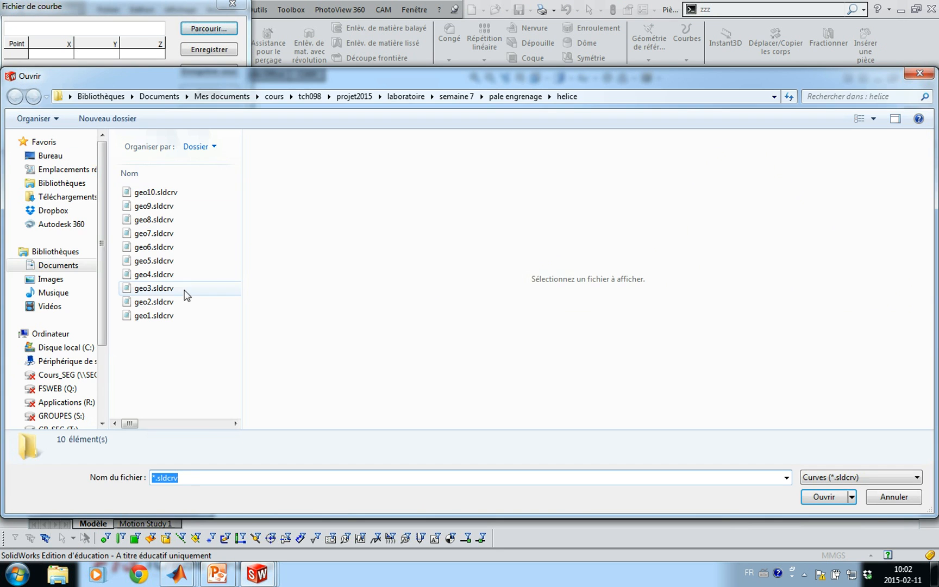
pyautogui.click(156, 290)
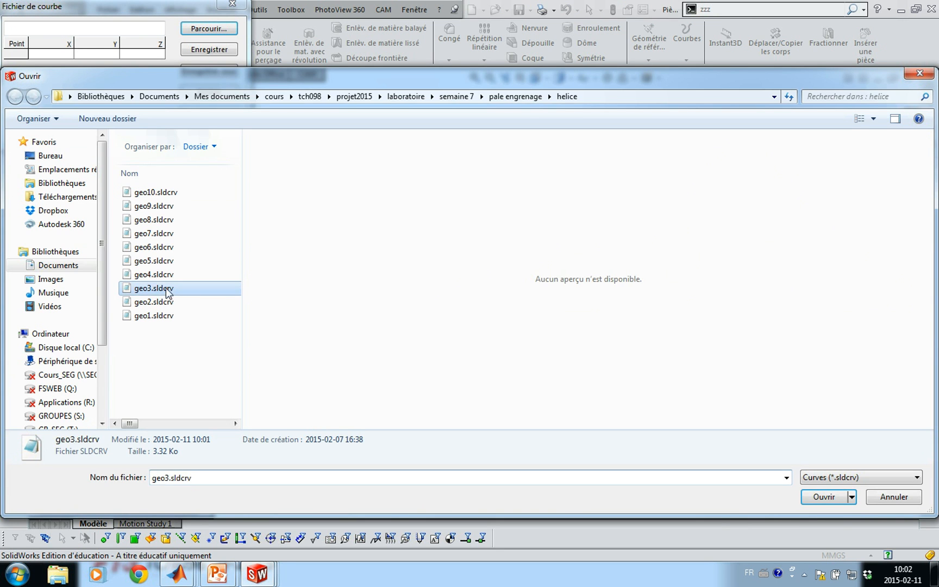
pyautogui.click(832, 498)
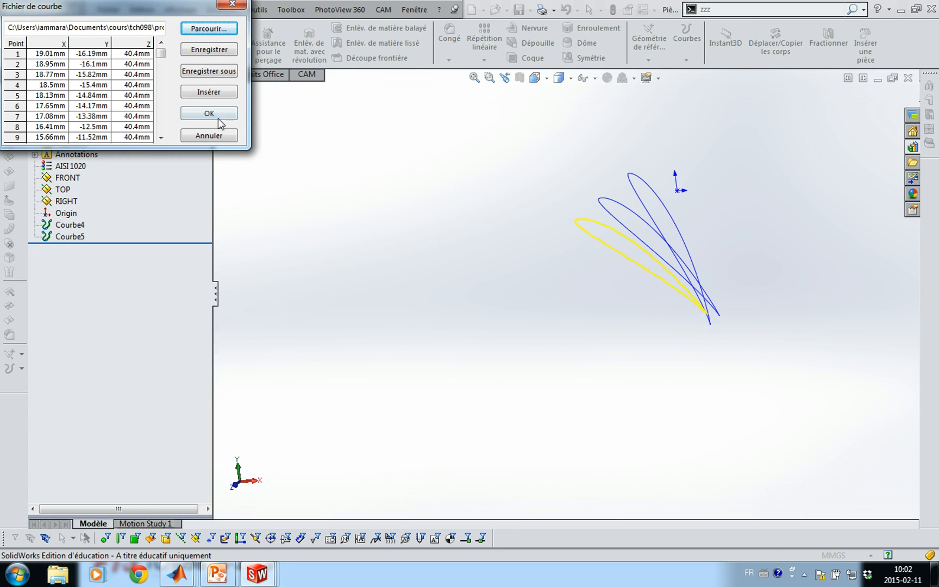
pyautogui.click(216, 115)
pyautogui.moveTo(505, 269); pyautogui.dragTo(590, 264, button='middle')
pyautogui.press('Escape')
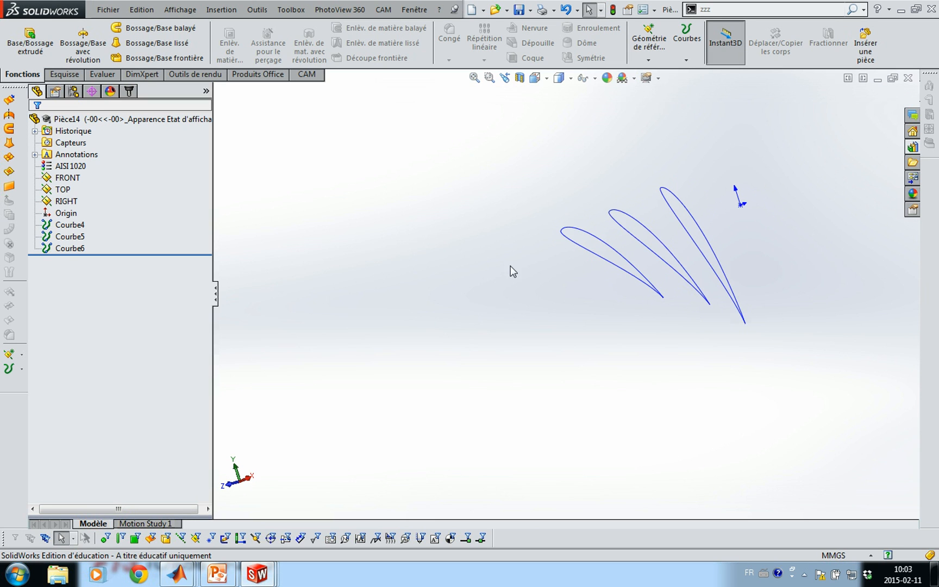
# Switch to the Pièce18 part with all blade section curves and merge its split feature tree into one pane.
pyautogui.hotkey('ctrl', 'Tab')
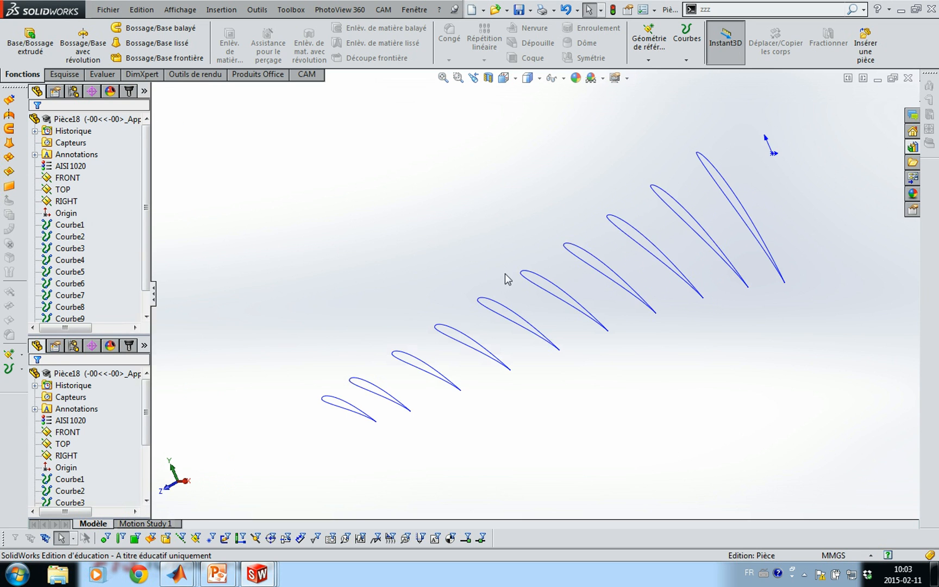
pyautogui.moveTo(505, 275); pyautogui.dragTo(452, 246, button='middle')
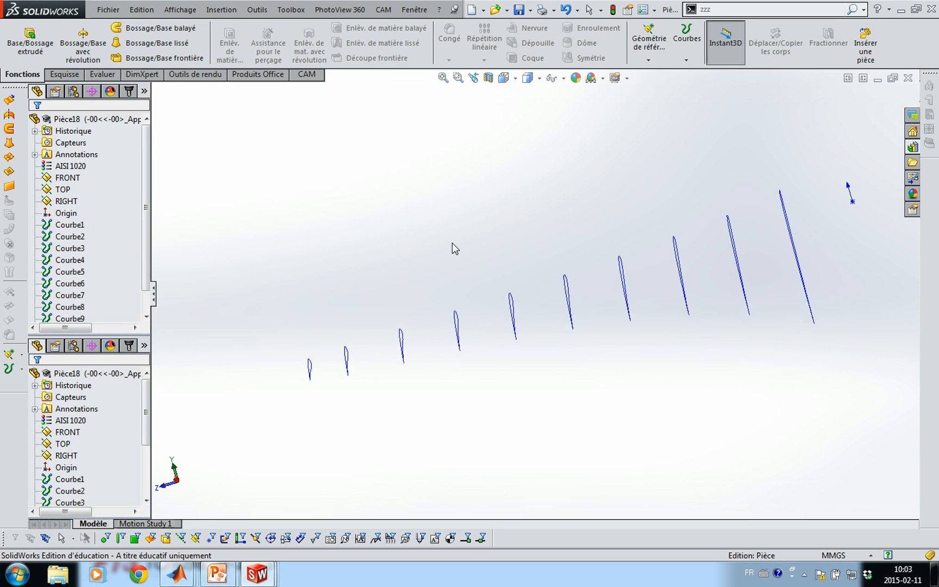
pyautogui.moveTo(101, 333); pyautogui.dragTo(96, 537)
pyautogui.moveTo(280, 379); pyautogui.dragTo(308, 373, button='middle')
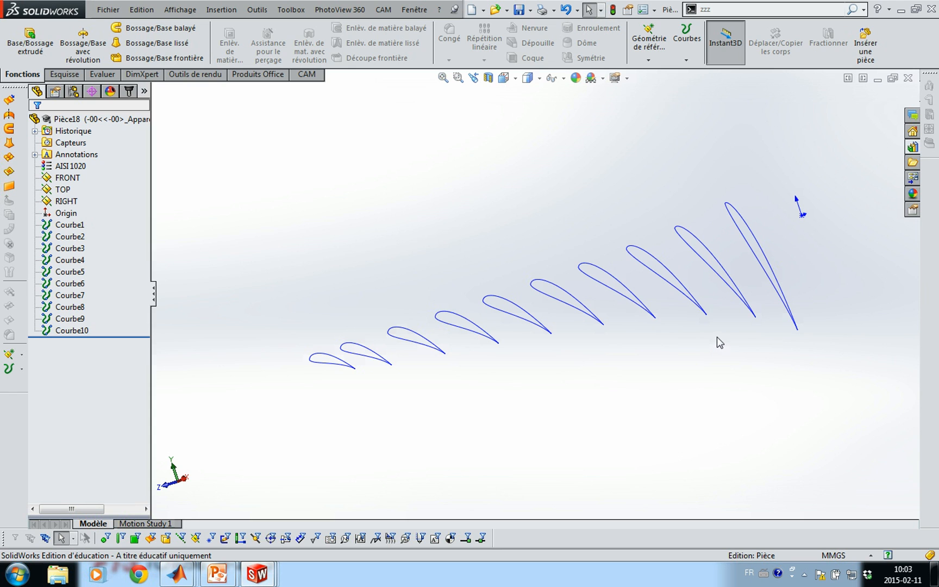
# Toggle the display of the Surfaces toolbar off and back on.
pyautogui.rightClick(898, 51)
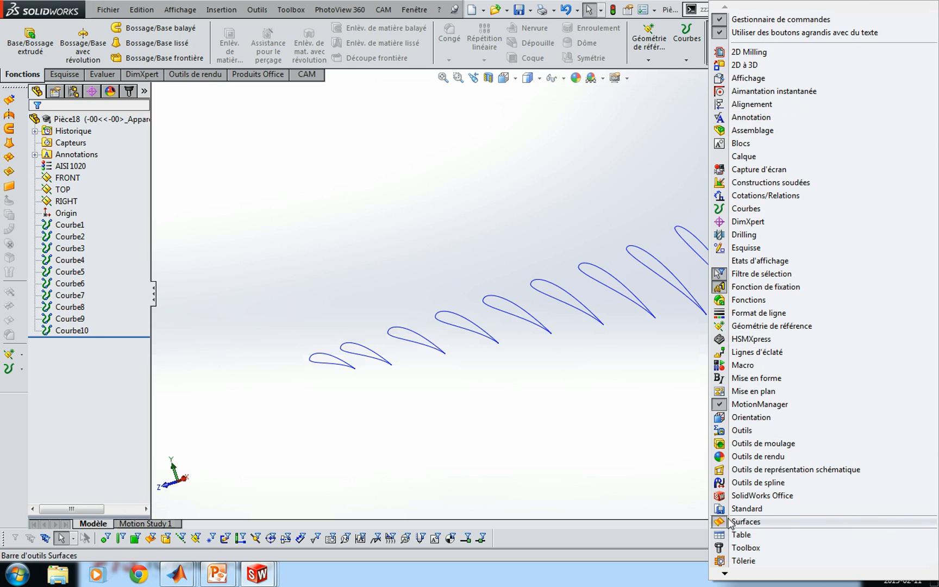
pyautogui.click(750, 521)
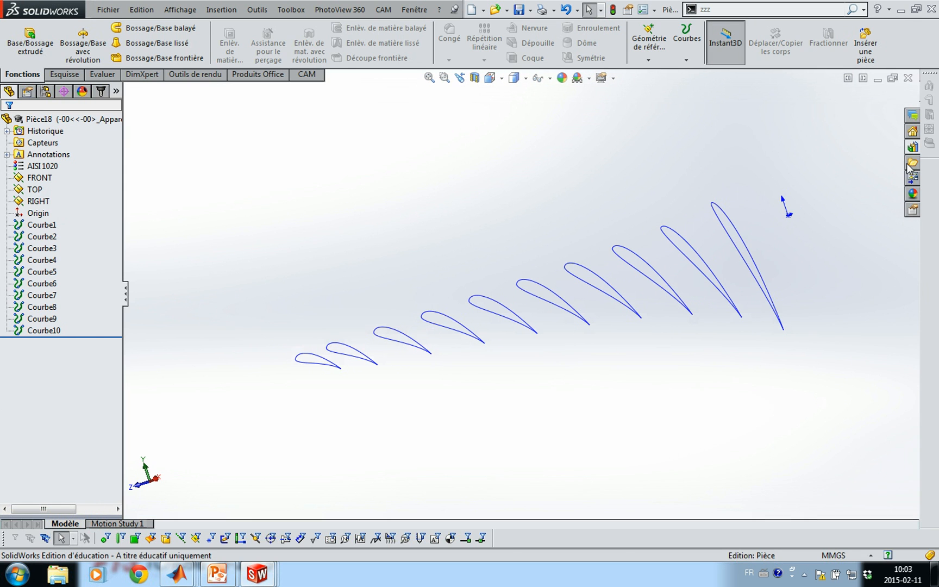
pyautogui.rightClick(893, 39)
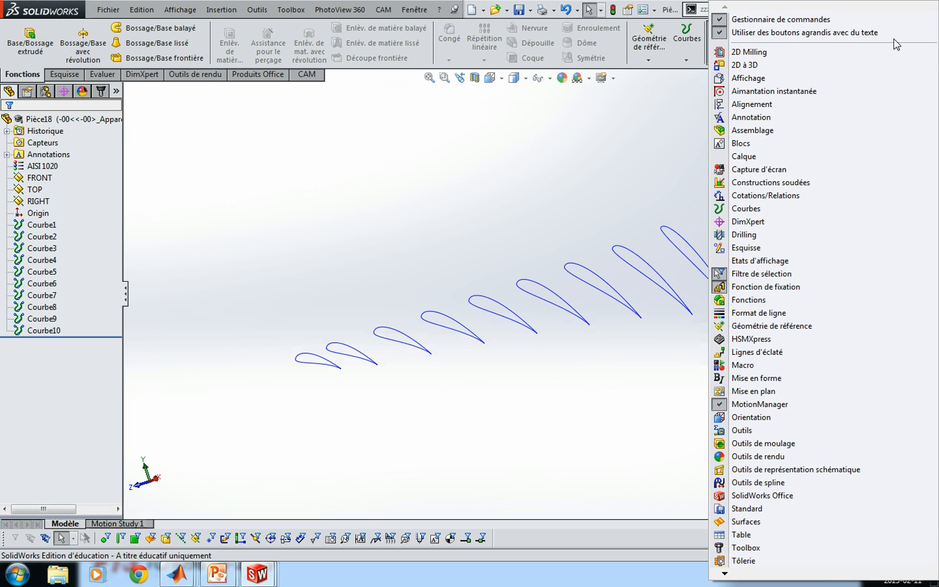
pyautogui.click(746, 521)
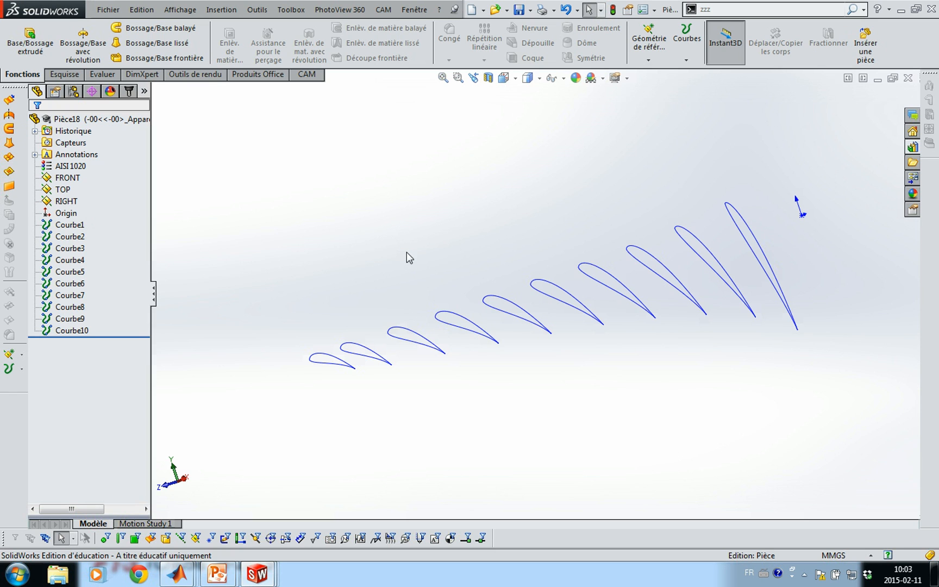
pyautogui.moveTo(417, 257); pyautogui.dragTo(434, 253, button='middle')
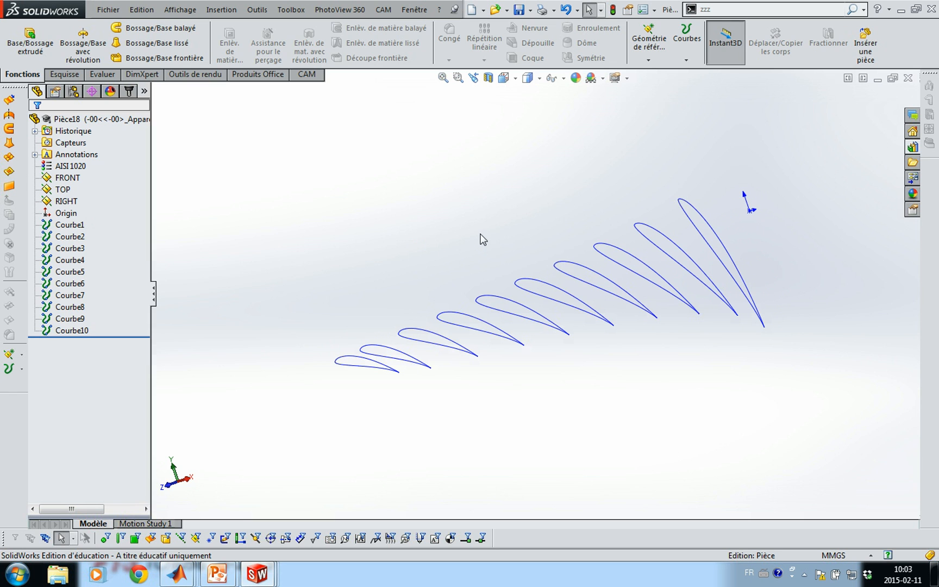
pyautogui.moveTo(482, 234); pyautogui.dragTo(459, 244, button='middle')
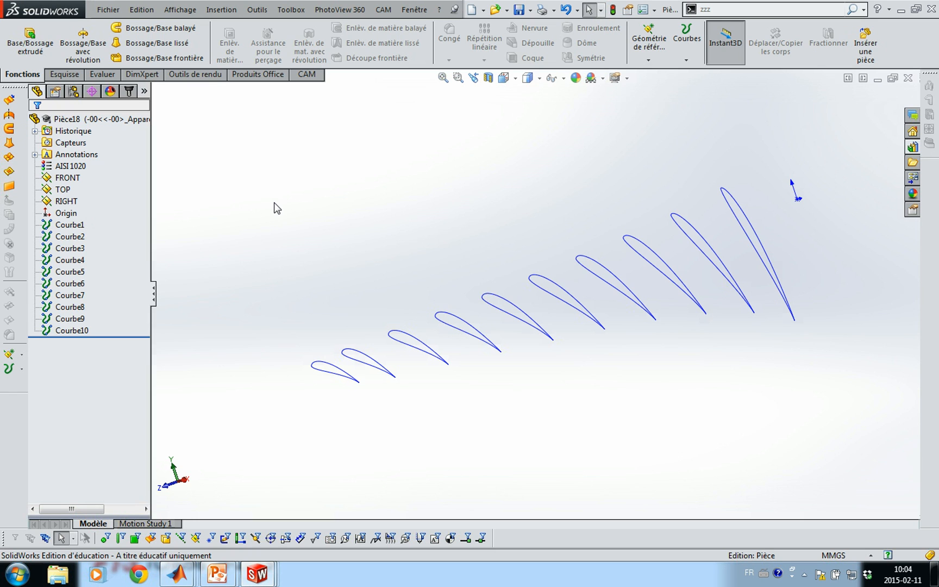
# Start a 3D sketch and begin a spline at Courbe1's trailing edge, placing points near the trailing edges of Courbe2, Courbe3 and Courbe4.
pyautogui.click(61, 75)
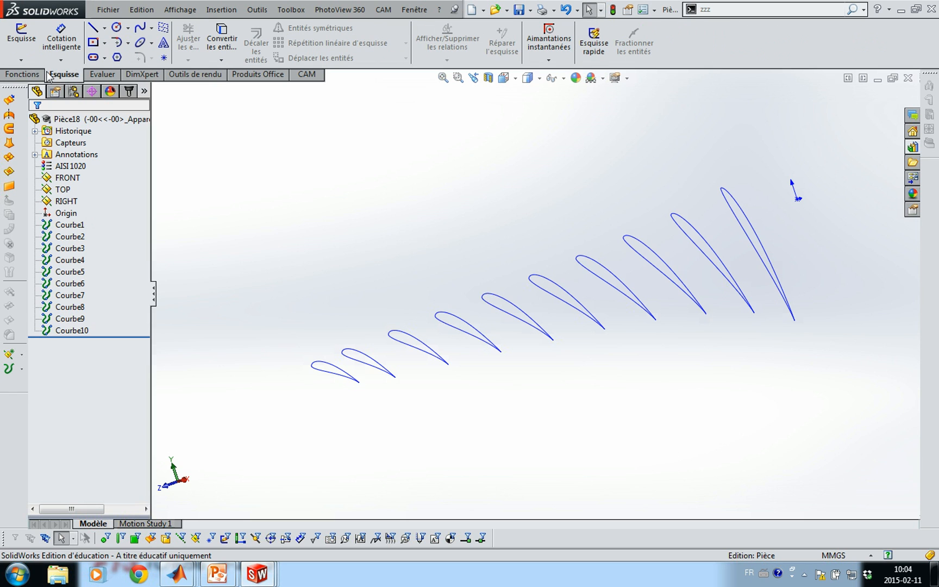
pyautogui.click(26, 60)
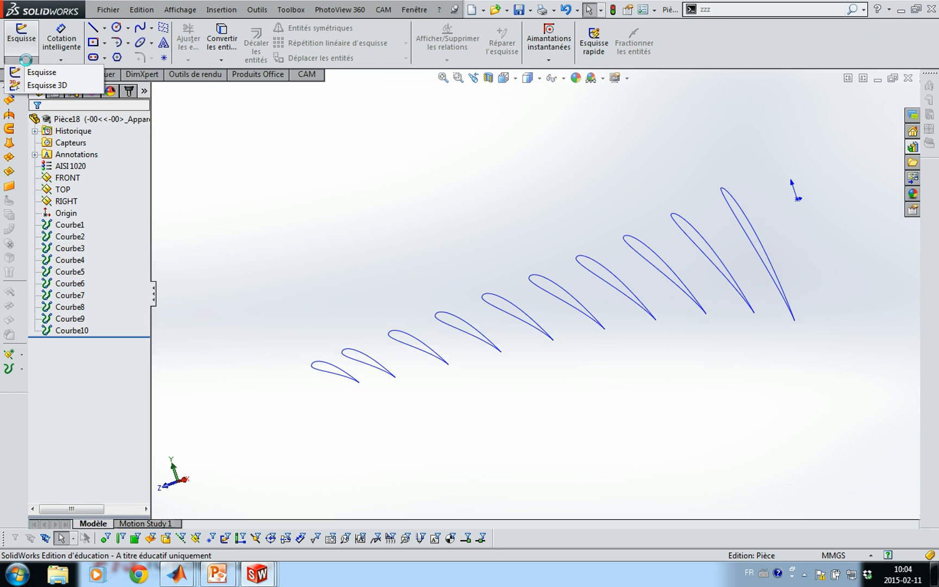
pyautogui.click(47, 85)
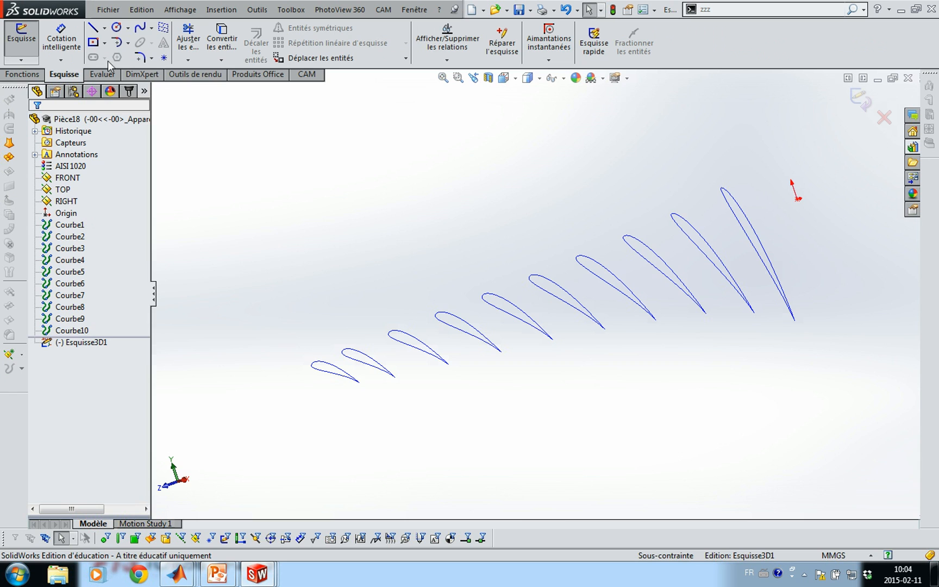
pyautogui.click(140, 34)
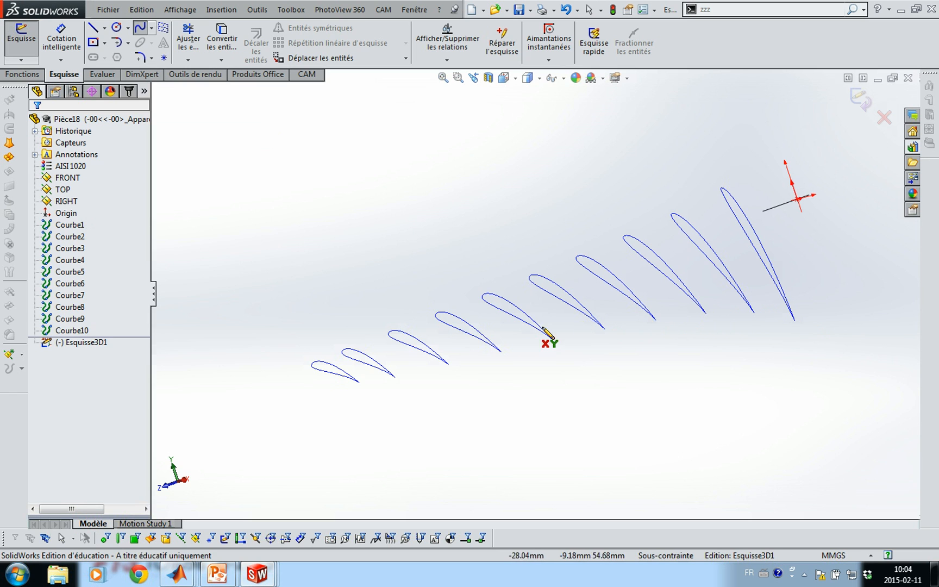
pyautogui.click(794, 320)
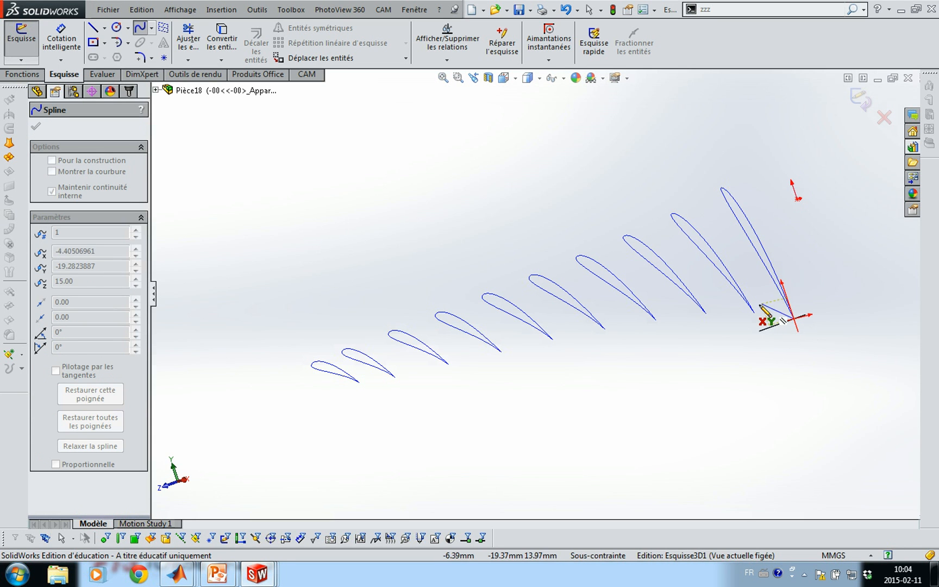
pyautogui.scroll(-5, 783, 321)
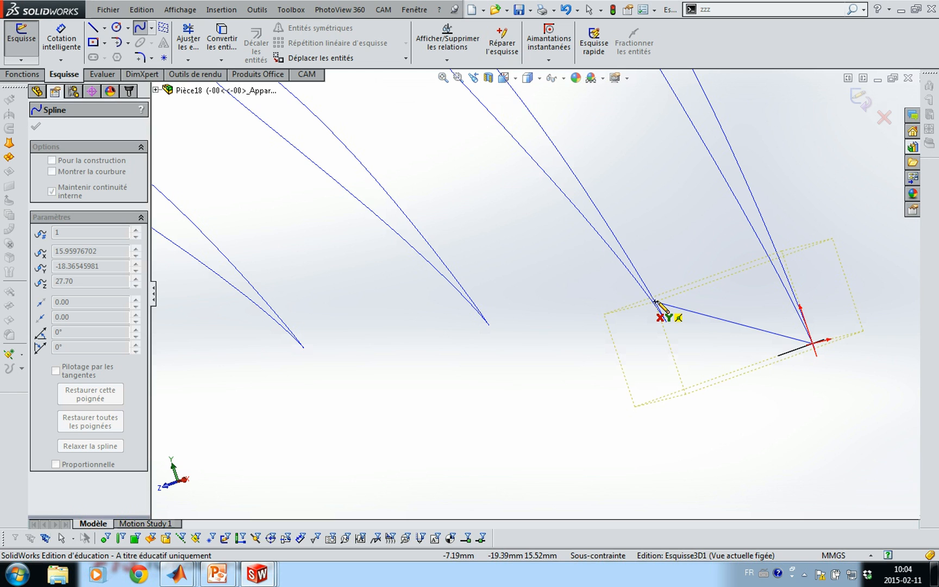
pyautogui.click(656, 302)
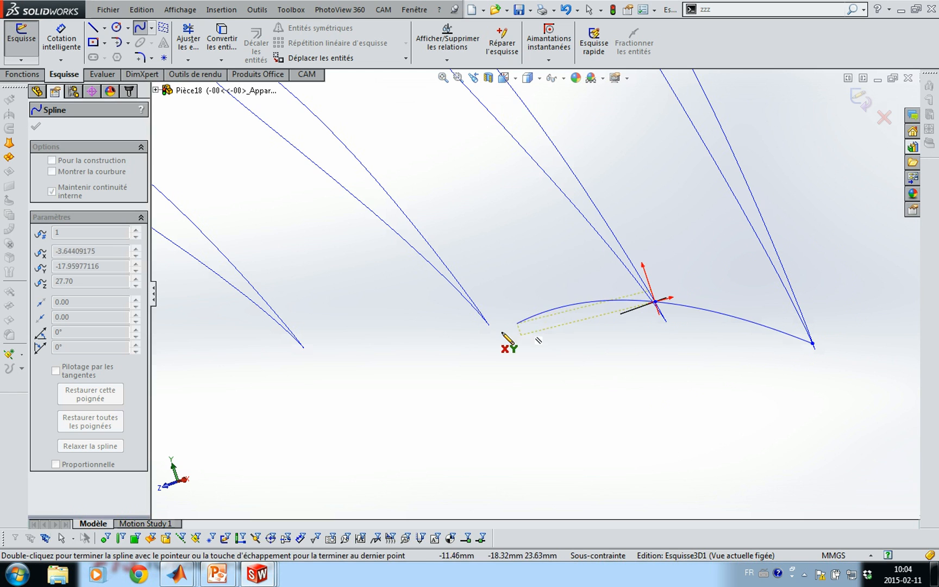
pyautogui.click(481, 315)
pyautogui.click(292, 334)
# Continue the spline with a point near the trailing edge of each section from Courbe5 to Courbe10, ending it at the smallest section.
pyautogui.moveTo(292, 334)
pyautogui.keyDown('ctrl'); pyautogui.mouseDown(button='middle')
pyautogui.moveTo(547, 335)
pyautogui.moveTo(729, 313)
pyautogui.mouseUp(button='middle'); pyautogui.keyUp('ctrl')
pyautogui.click(542, 346)
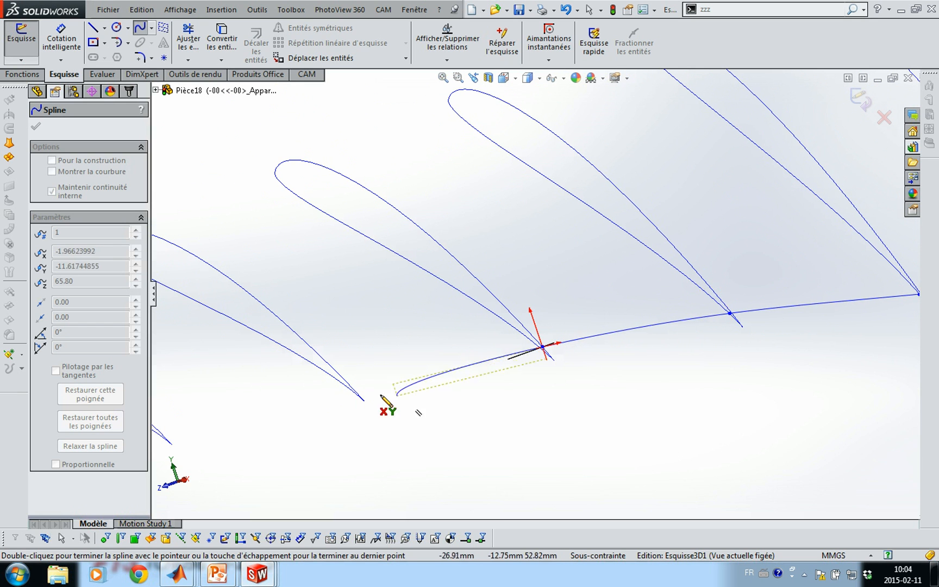
pyautogui.click(350, 386)
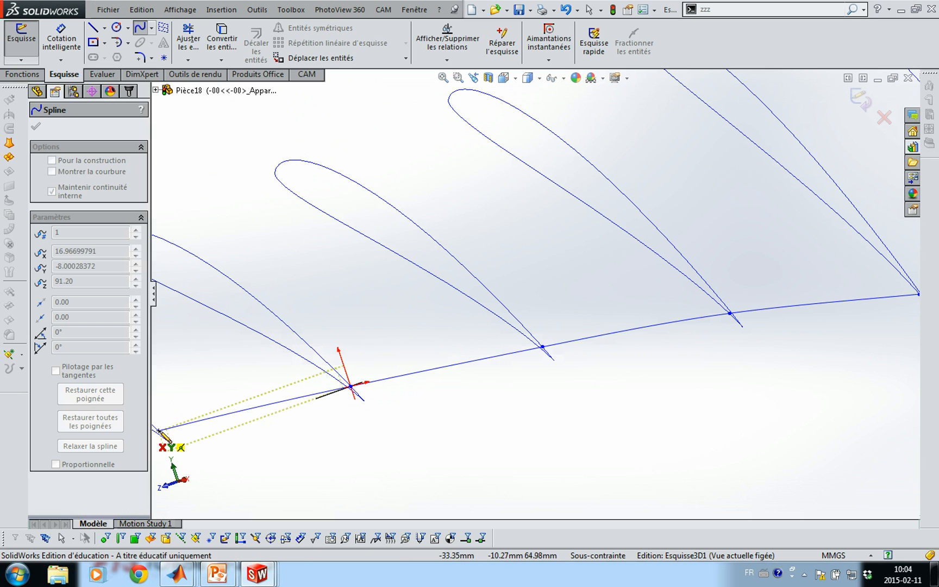
pyautogui.moveTo(461, 374)
pyautogui.keyDown('ctrl'); pyautogui.mouseDown(button='middle')
pyautogui.moveTo(382, 405)
pyautogui.moveTo(610, 342)
pyautogui.mouseUp(button='middle'); pyautogui.keyUp('ctrl')
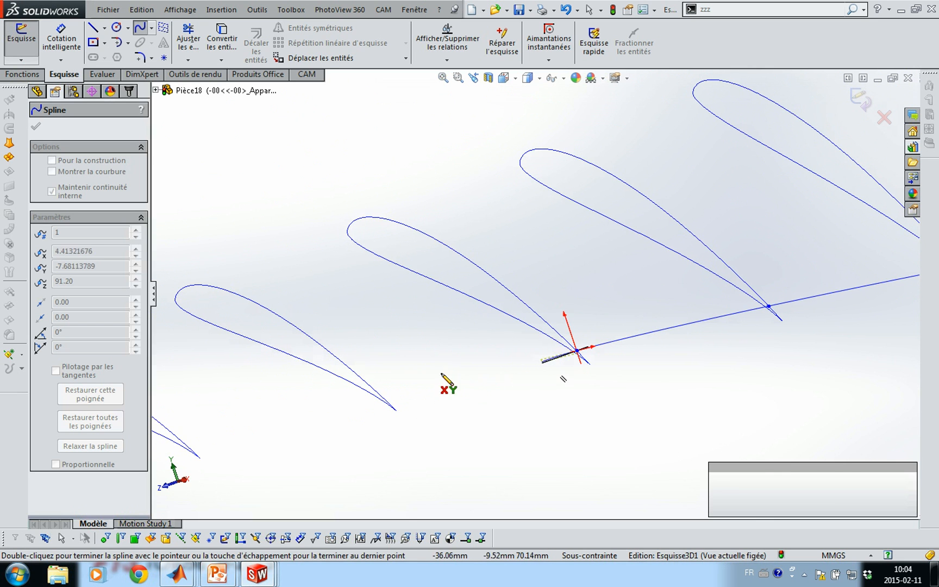
pyautogui.click(379, 392)
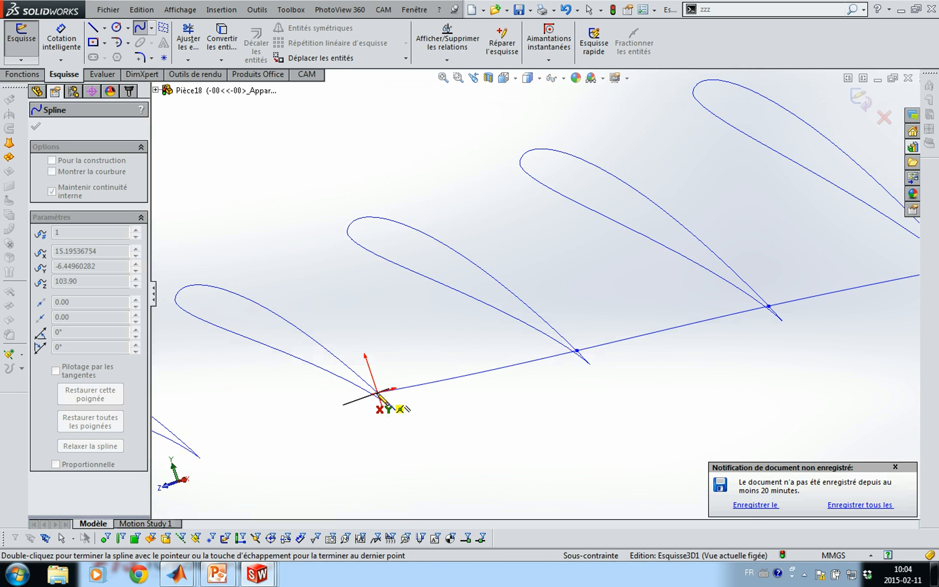
pyautogui.click(190, 448)
pyautogui.moveTo(222, 433)
pyautogui.keyDown('ctrl'); pyautogui.mouseDown(button='middle')
pyautogui.moveTo(419, 397)
pyautogui.moveTo(555, 336)
pyautogui.mouseUp(button='middle'); pyautogui.keyUp('ctrl')
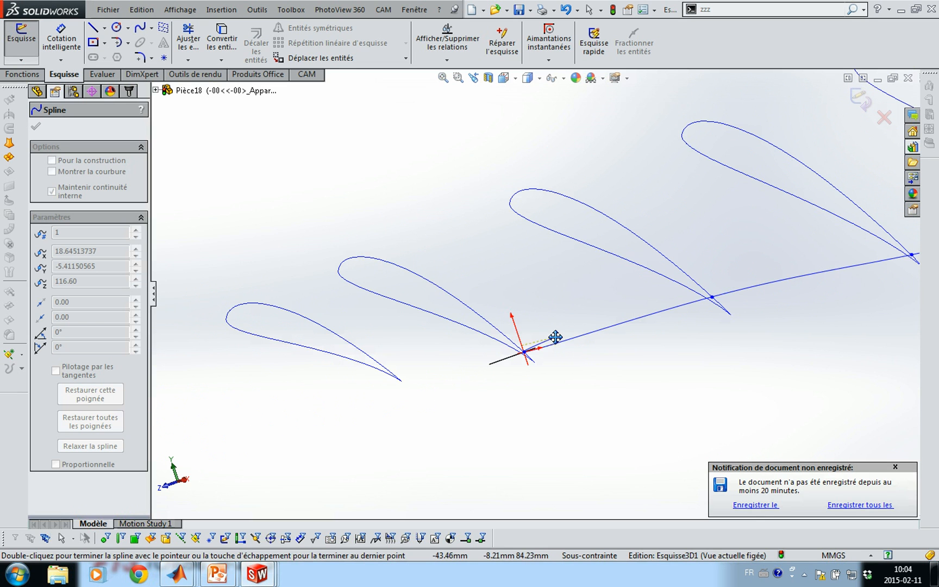
pyautogui.click(397, 375)
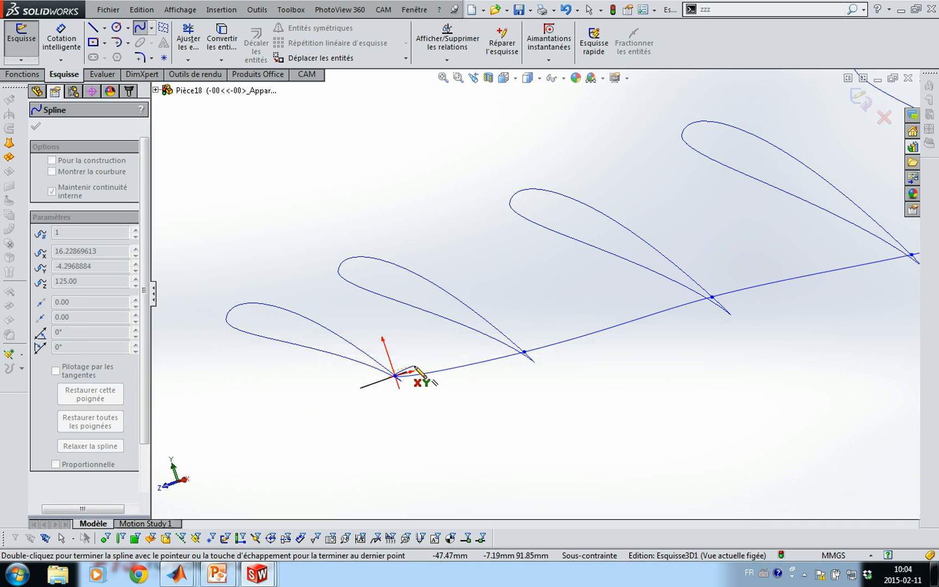
pyautogui.press('Escape')
# Move the spline points on Courbe10 and Courbe9 to the sharp trailing-edge ends of those sections.
pyautogui.scroll(1, 701, 357)
pyautogui.scroll(3, 694, 352)
pyautogui.moveTo(807, 309)
pyautogui.keyDown('ctrl'); pyautogui.mouseDown(button='middle')
pyautogui.moveTo(604, 304)
pyautogui.moveTo(582, 312)
pyautogui.mouseUp(button='middle'); pyautogui.keyUp('ctrl')
pyautogui.scroll(-3, 369, 327)
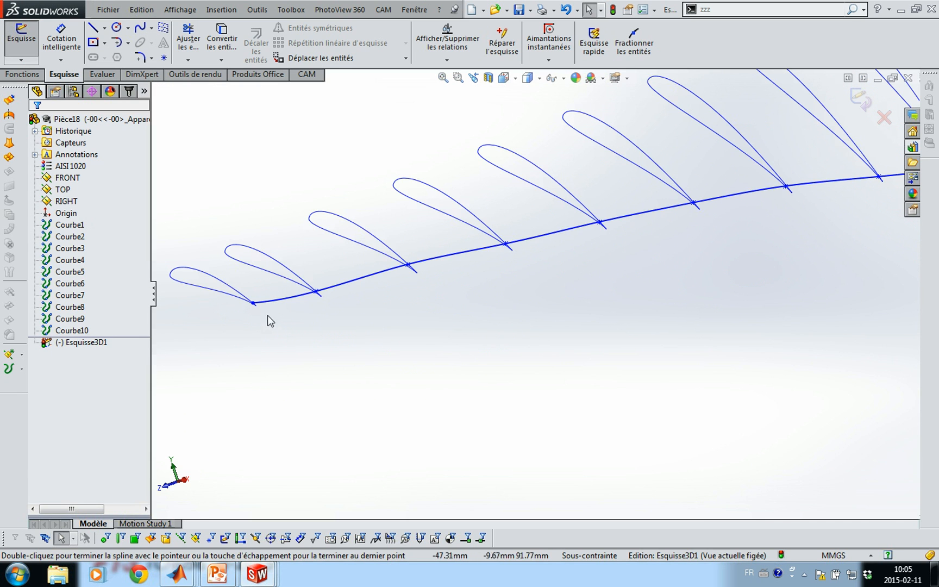
pyautogui.click(253, 303)
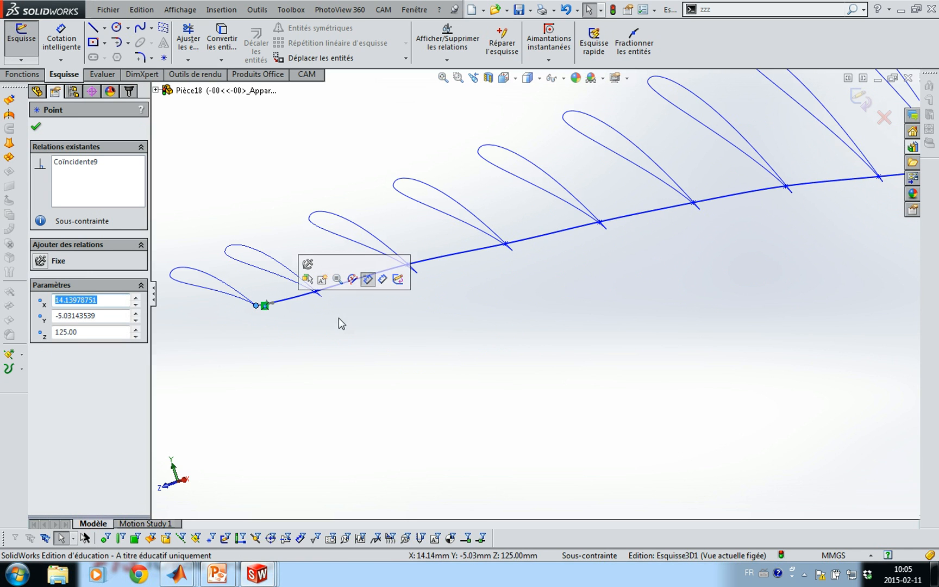
pyautogui.click(320, 295)
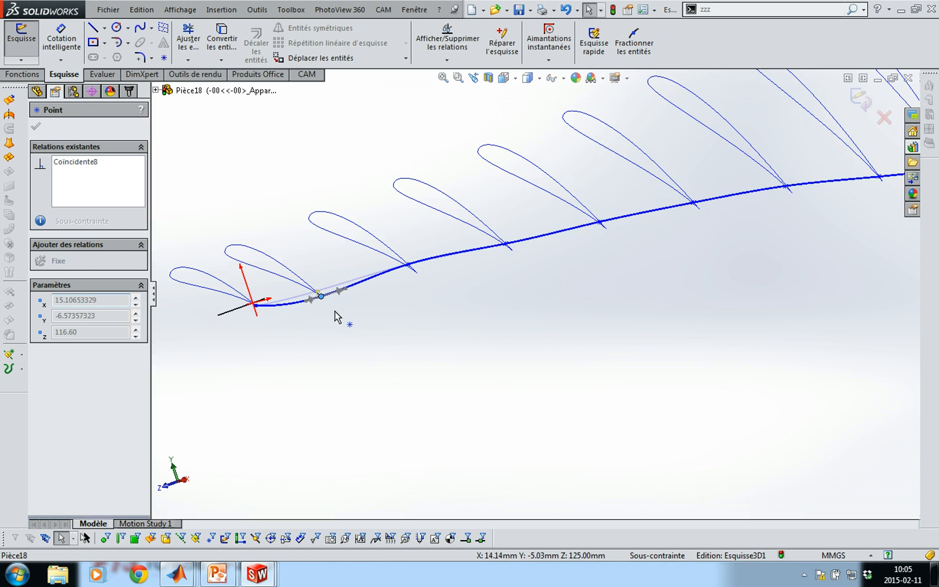
pyautogui.moveTo(334, 311); pyautogui.dragTo(335, 311)
pyautogui.click(395, 319)
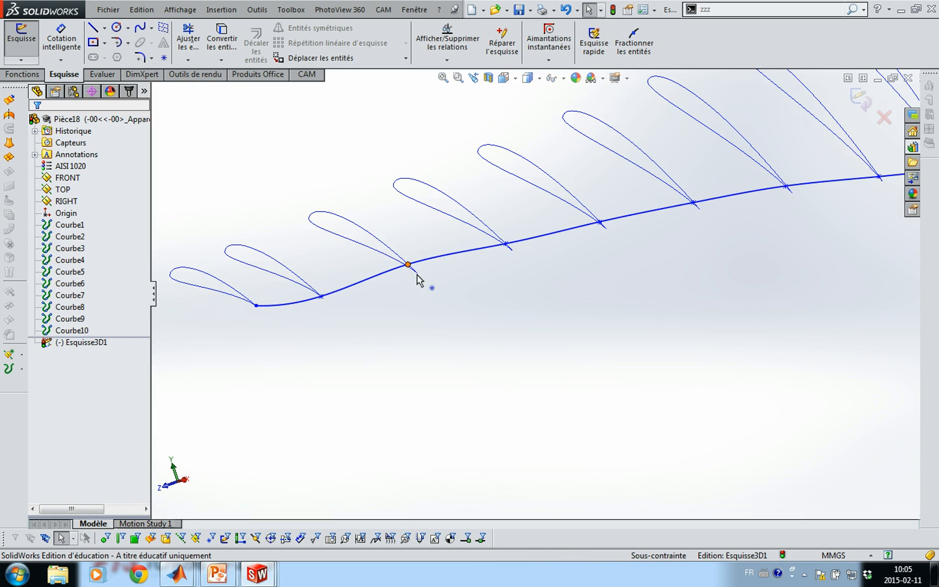
# Move the spline points on Courbe8 and Courbe7 to the sharp trailing-edge ends of those sections.
pyautogui.moveTo(417, 275); pyautogui.dragTo(416, 273)
pyautogui.moveTo(470, 332); pyautogui.dragTo(473, 333)
pyautogui.click(487, 331)
pyautogui.moveTo(507, 244); pyautogui.dragTo(551, 291)
pyautogui.click(559, 295)
# Move the spline points on Courbe6 and Courbe5 to the sharp trailing-edge ends of those sections.
pyautogui.moveTo(647, 260)
pyautogui.keyDown('ctrl'); pyautogui.mouseDown(button='middle')
pyautogui.moveTo(555, 305)
pyautogui.moveTo(427, 324)
pyautogui.mouseUp(button='middle'); pyautogui.keyUp('ctrl')
pyautogui.moveTo(380, 295); pyautogui.dragTo(423, 334)
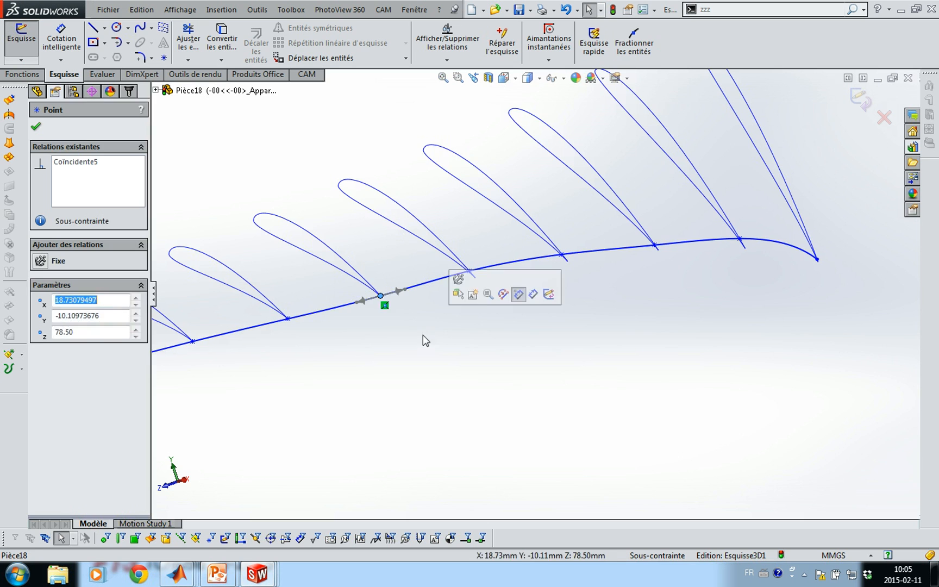
pyautogui.click(423, 332)
pyautogui.click(381, 297)
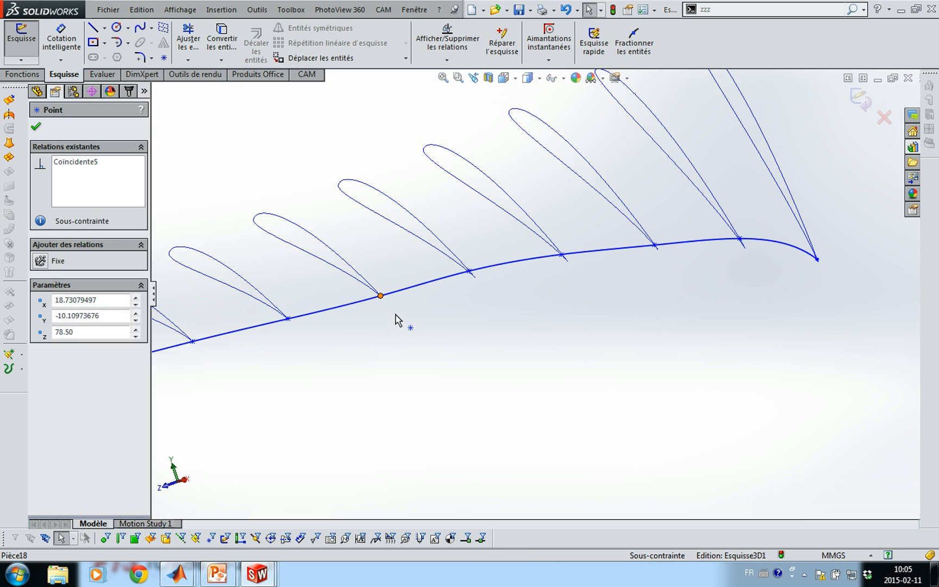
pyautogui.click(402, 325)
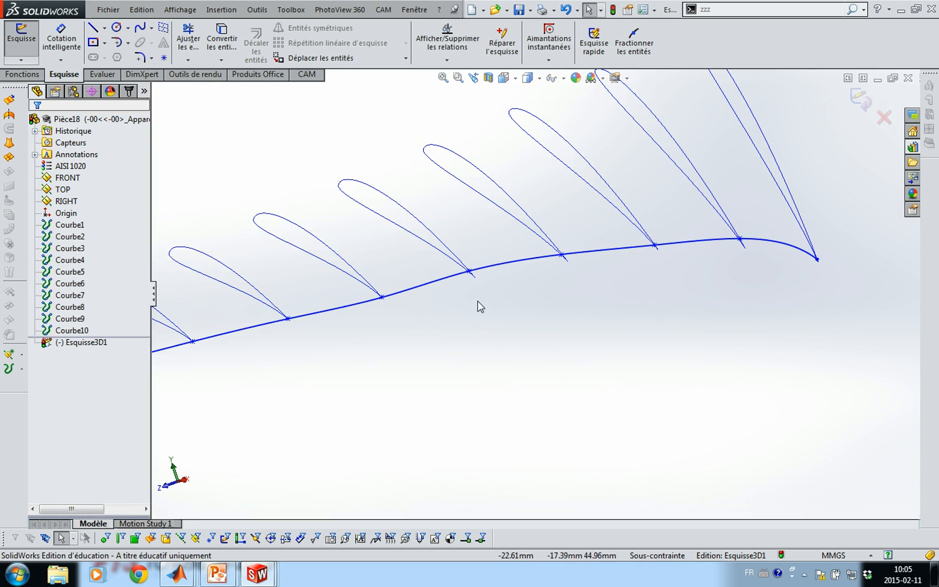
pyautogui.click(472, 274)
pyautogui.moveTo(495, 306); pyautogui.dragTo(498, 311)
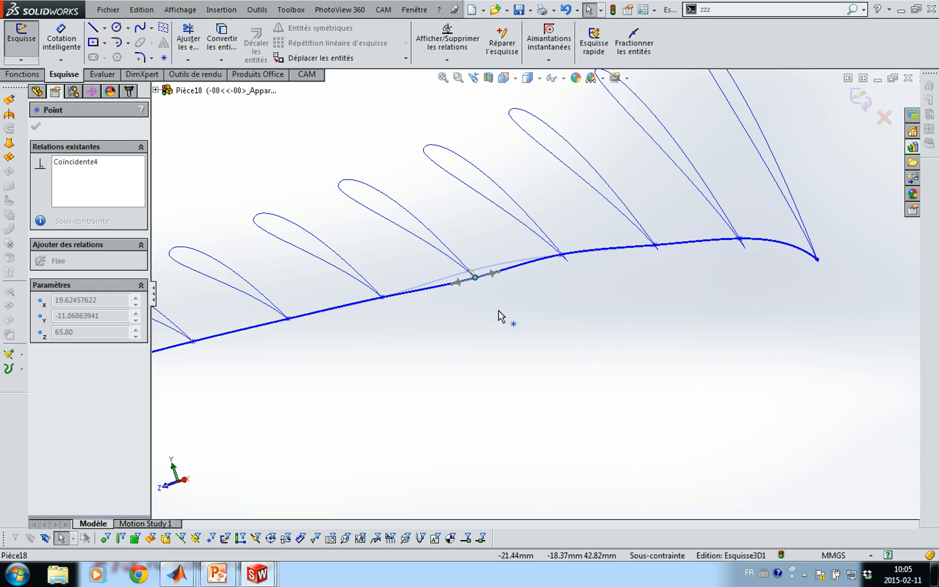
pyautogui.click(494, 311)
# Move the spline points on Courbe4, Courbe3, Courbe2 and Courbe1 to the sharp trailing-edge ends of those sections.
pyautogui.moveTo(562, 258); pyautogui.dragTo(578, 285)
pyautogui.click(578, 286)
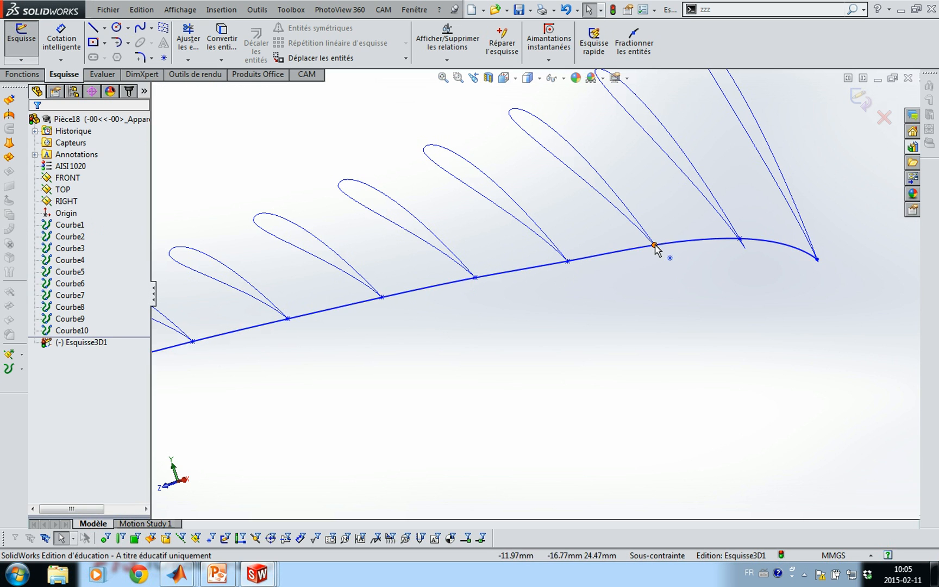
pyautogui.click(655, 246)
pyautogui.moveTo(665, 267); pyautogui.dragTo(668, 271)
pyautogui.click(669, 272)
pyautogui.moveTo(739, 239); pyautogui.dragTo(751, 271)
pyautogui.click(754, 274)
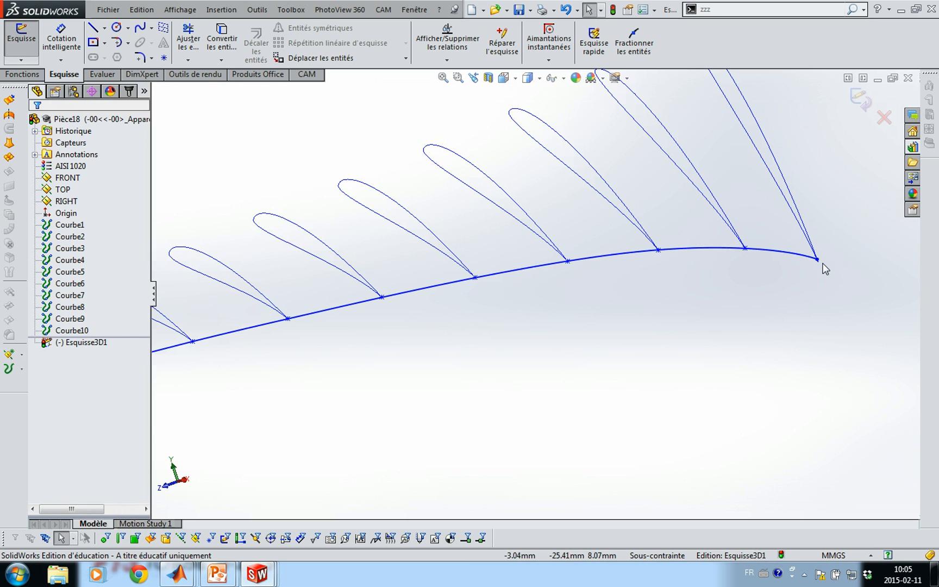
pyautogui.click(820, 270)
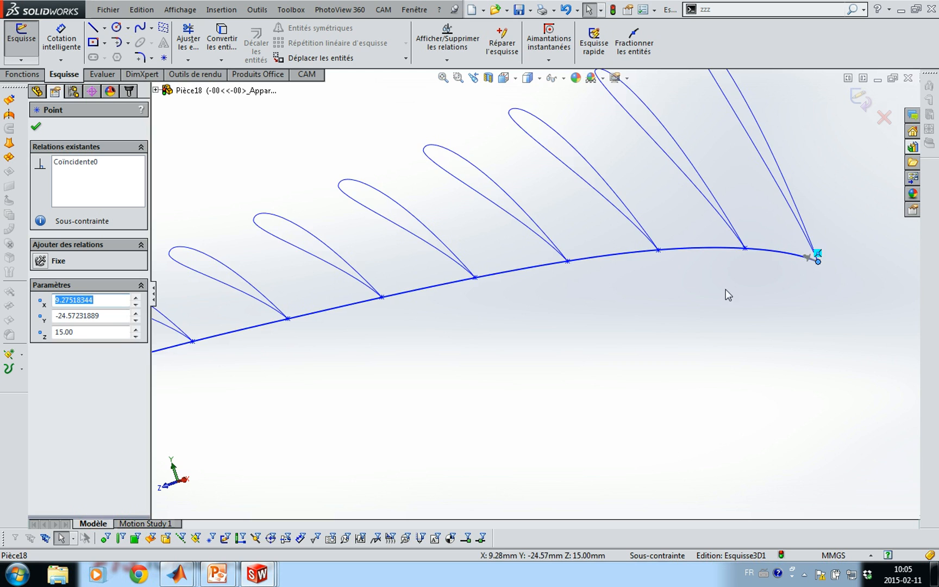
# Apply a fixed relation to the whole trailing-edge spline and exit the 3D sketch.
pyautogui.press('z')
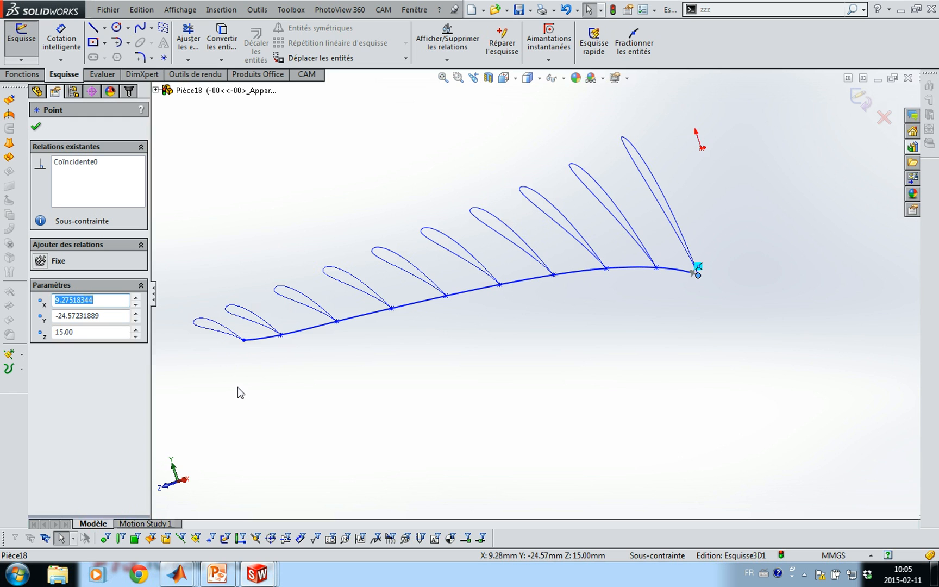
pyautogui.moveTo(262, 389)
pyautogui.keyDown('ctrl'); pyautogui.mouseDown(button='middle')
pyautogui.moveTo(350, 360)
pyautogui.moveTo(339, 374)
pyautogui.mouseUp(button='middle'); pyautogui.keyUp('ctrl')
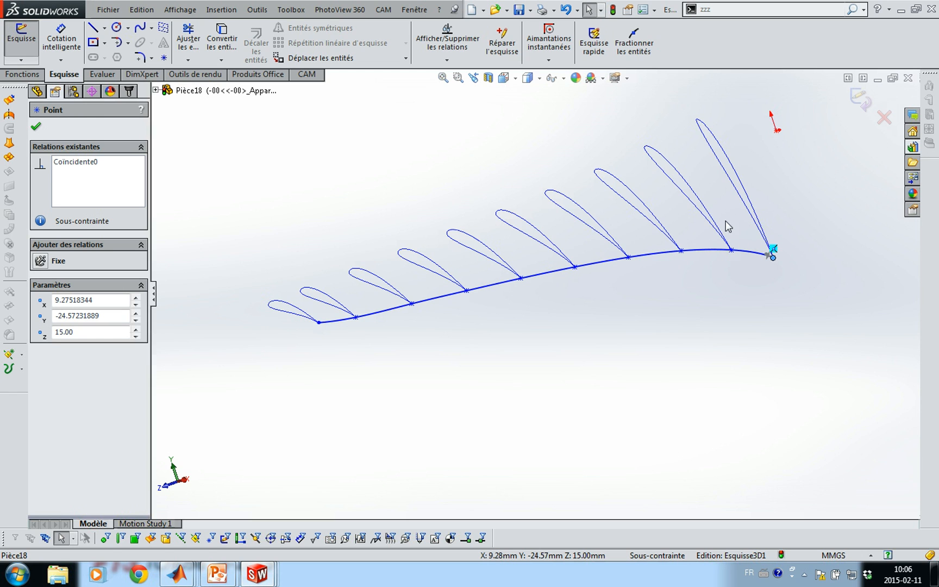
pyautogui.moveTo(207, 422); pyautogui.dragTo(832, 186)
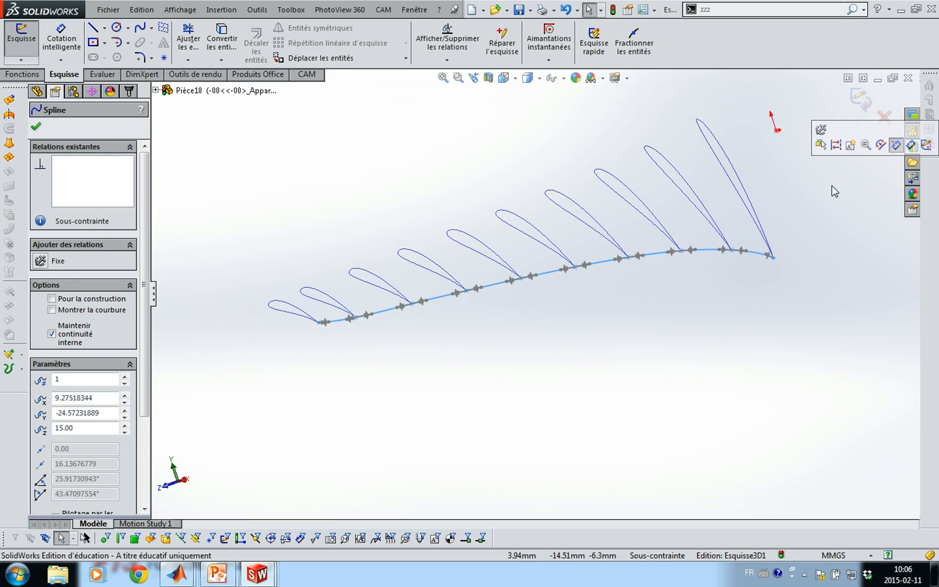
pyautogui.click(54, 261)
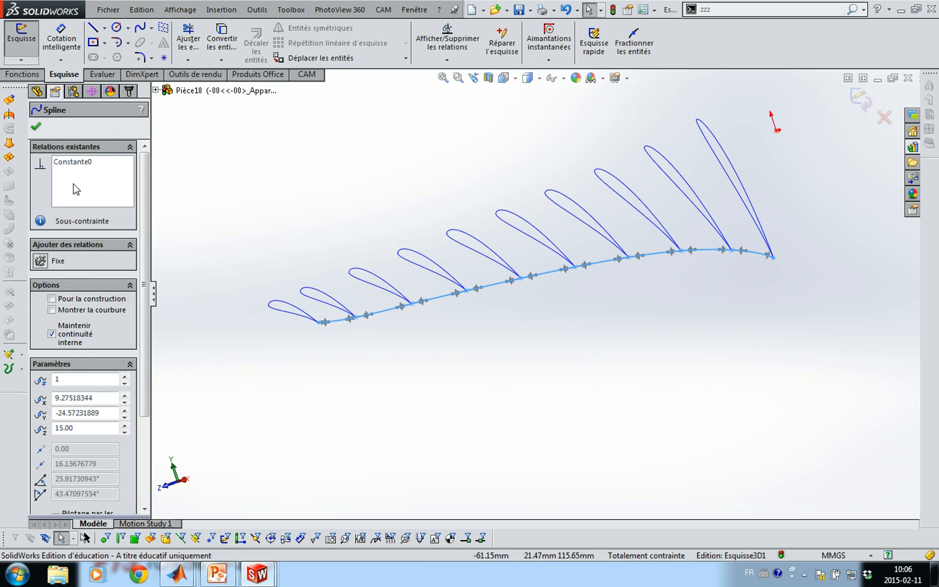
pyautogui.click(36, 126)
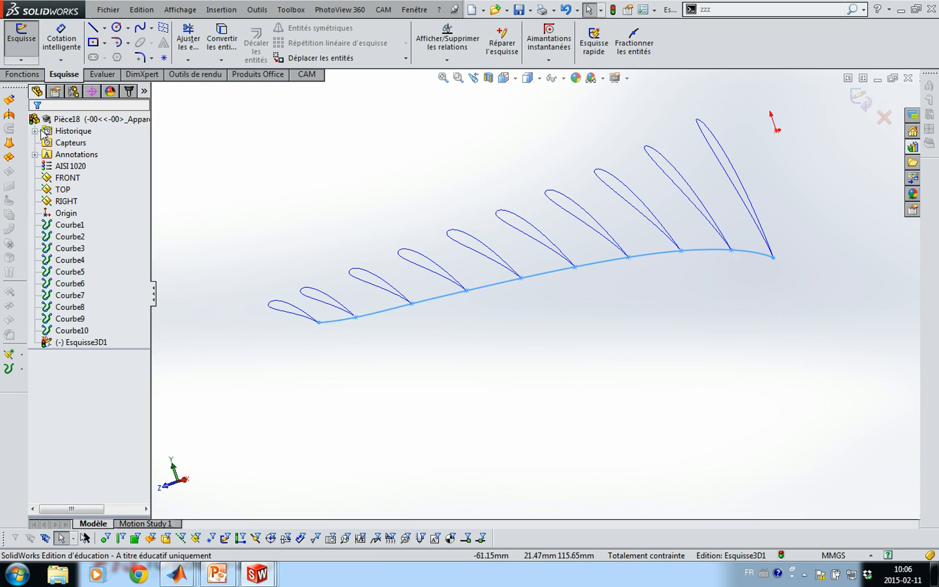
pyautogui.click(188, 234)
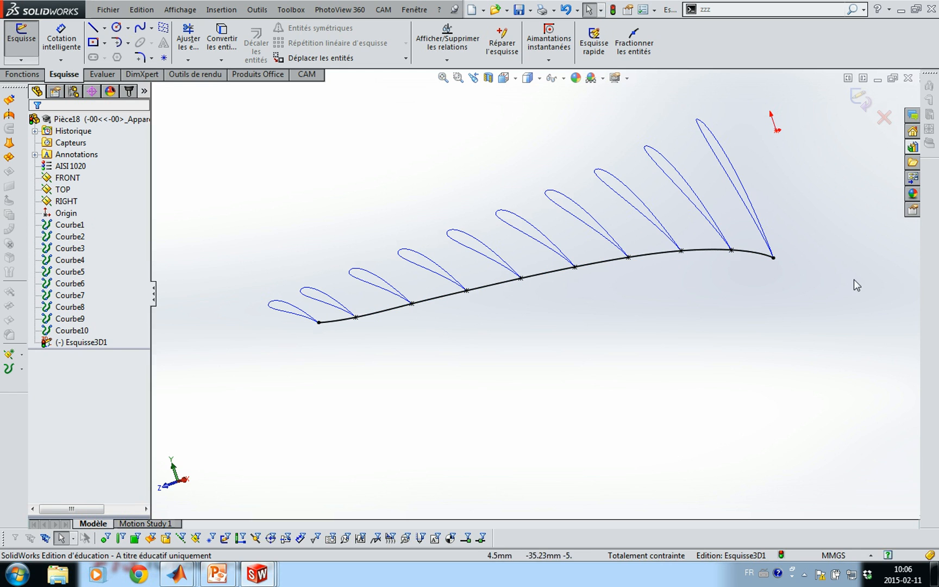
pyautogui.click(862, 101)
pyautogui.click(274, 349)
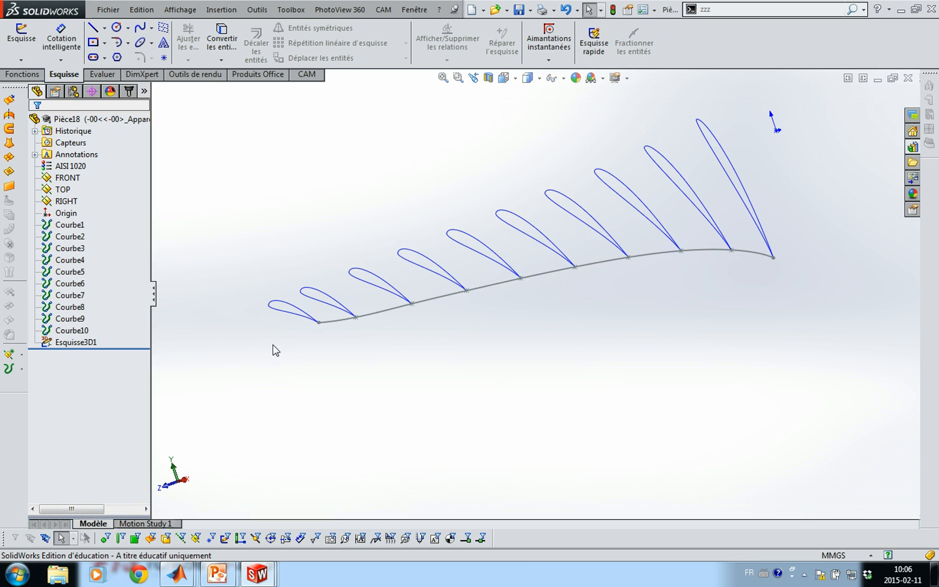
# Start a lofted surface and assign the trailing-edge 3D sketch Esquisse3D1 as its guide curve.
pyautogui.moveTo(368, 371)
pyautogui.mouseDown(button='middle')
pyautogui.moveTo(354, 346)
pyautogui.moveTo(421, 325)
pyautogui.moveTo(362, 338)
pyautogui.moveTo(356, 369)
pyautogui.moveTo(383, 432)
pyautogui.mouseUp(button='middle')
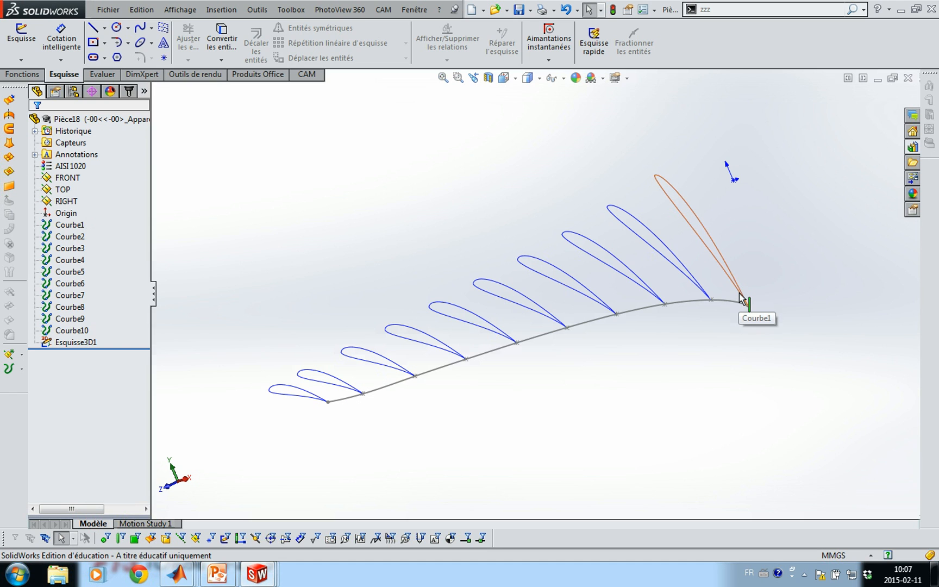
pyautogui.click(9, 144)
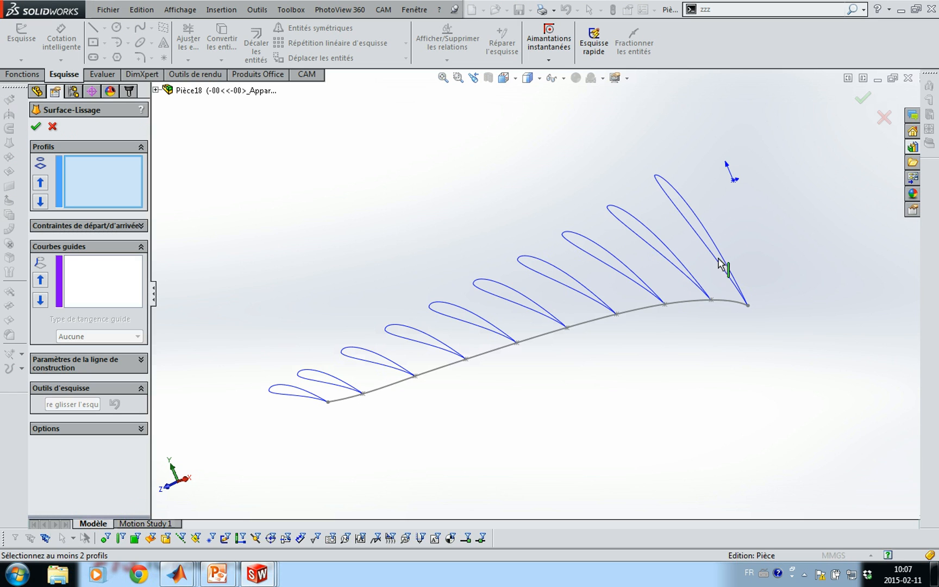
pyautogui.click(106, 285)
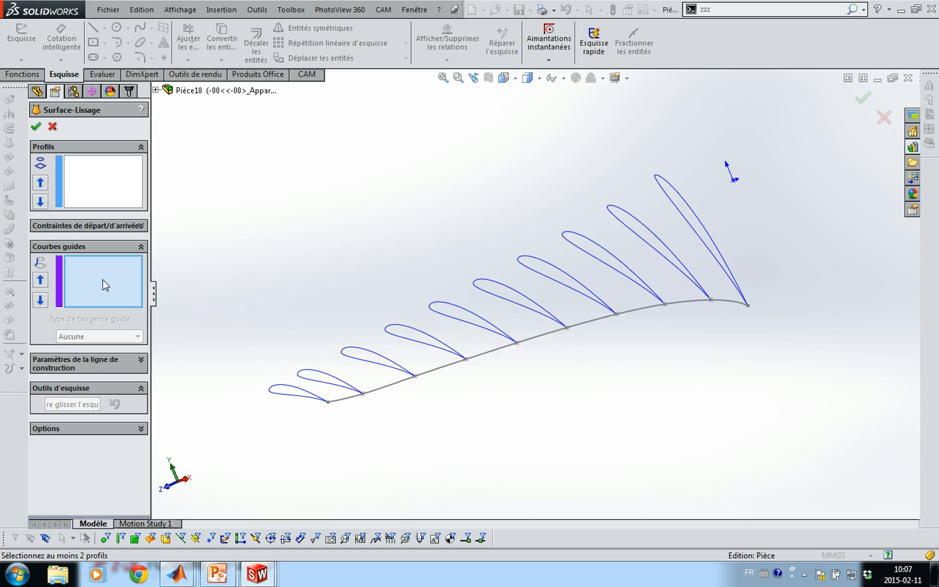
pyautogui.click(393, 386)
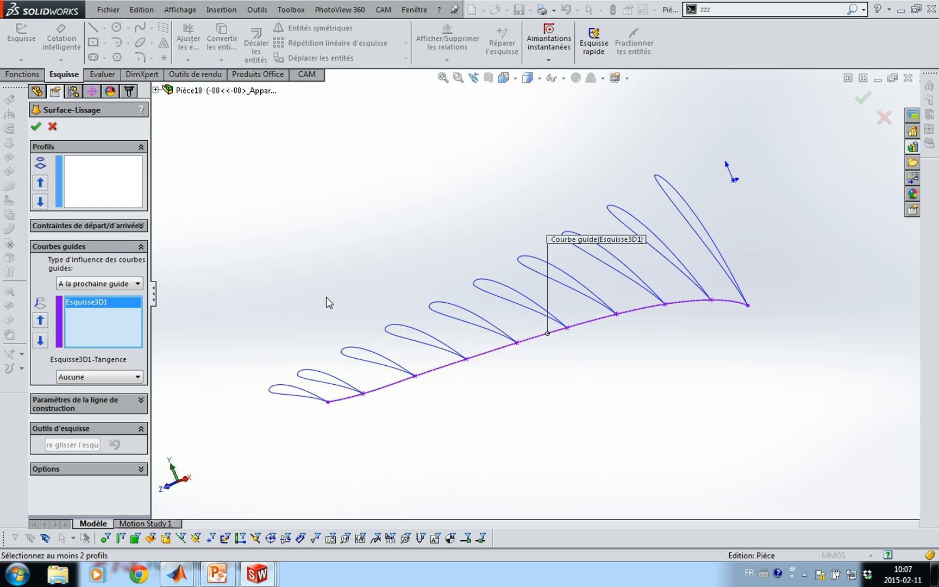
# Add Courbe1 through Courbe10 in order as the loft profiles and create the blade surface.
pyautogui.click(111, 194)
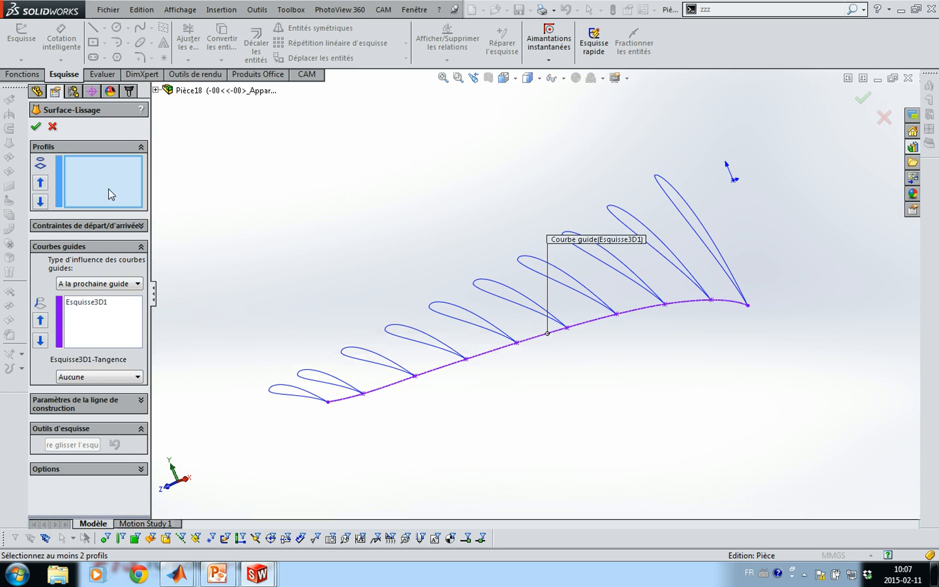
pyautogui.click(674, 195)
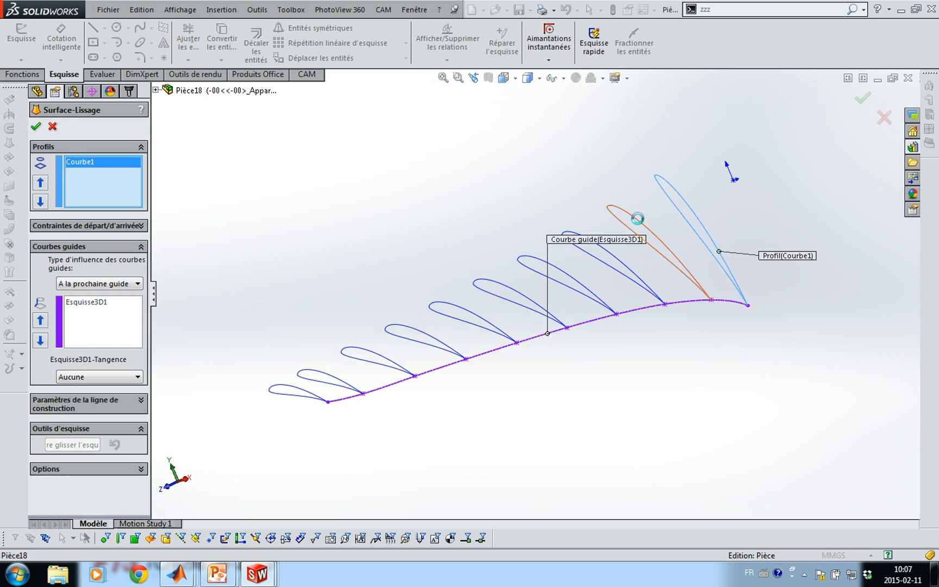
pyautogui.click(637, 218)
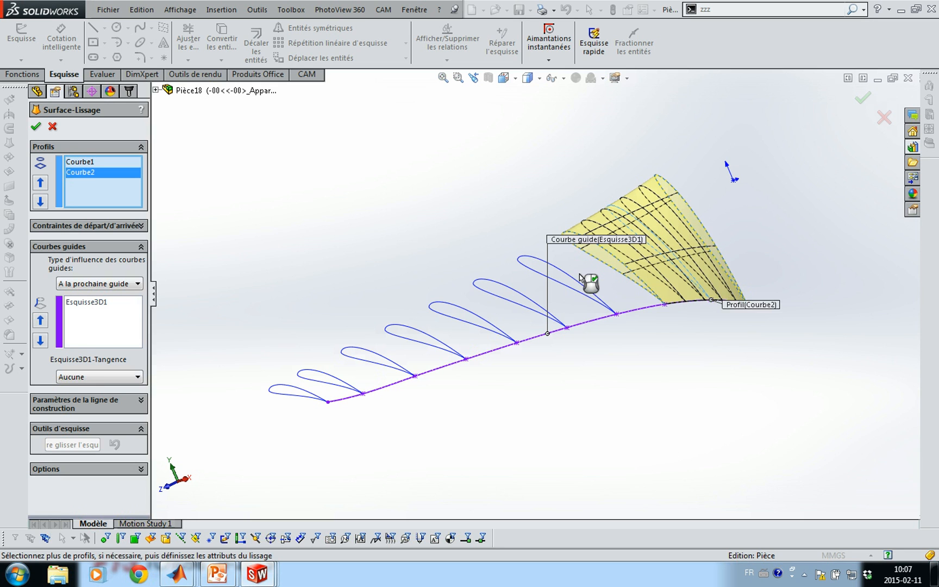
pyautogui.click(561, 273)
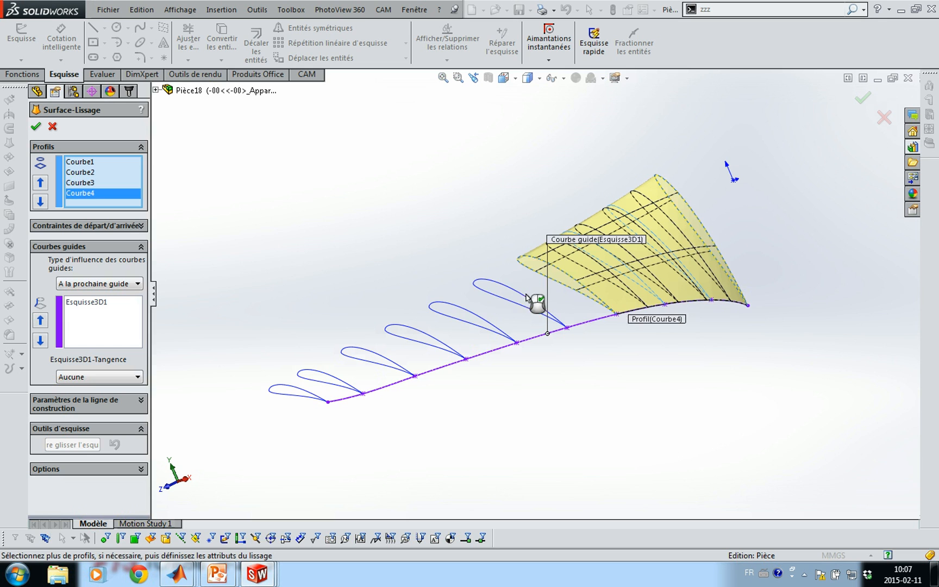
pyautogui.click(530, 299)
pyautogui.click(479, 321)
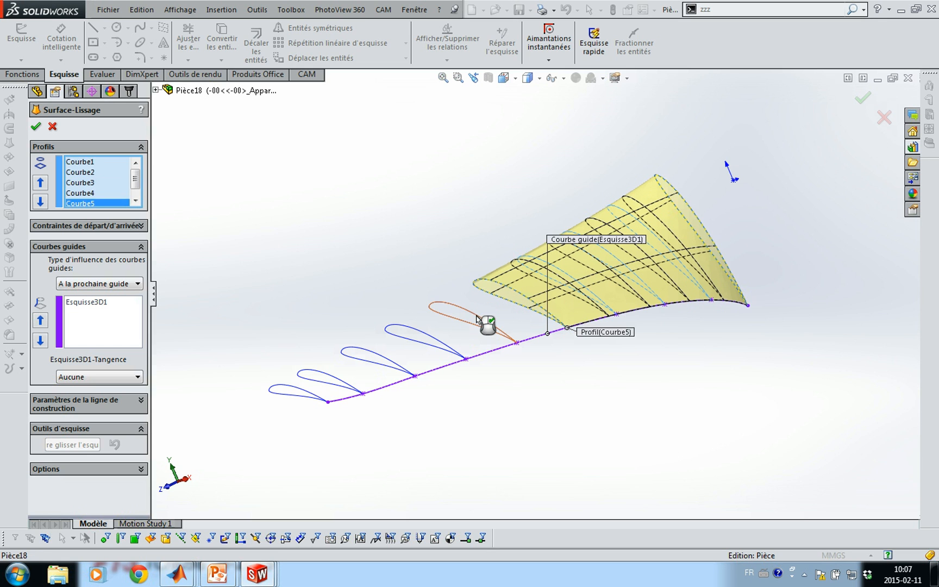
pyautogui.click(477, 319)
pyautogui.click(430, 332)
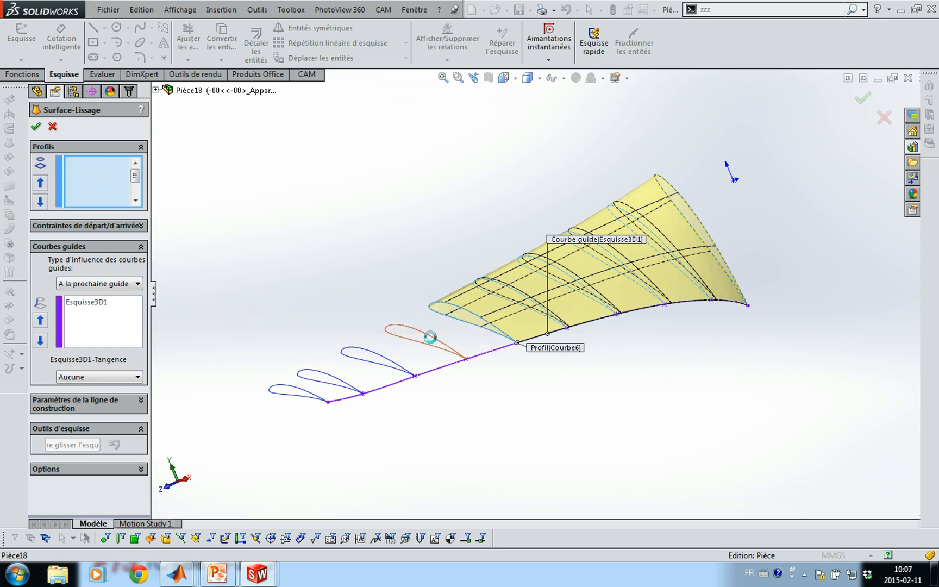
pyautogui.click(380, 365)
pyautogui.click(334, 378)
pyautogui.click(334, 377)
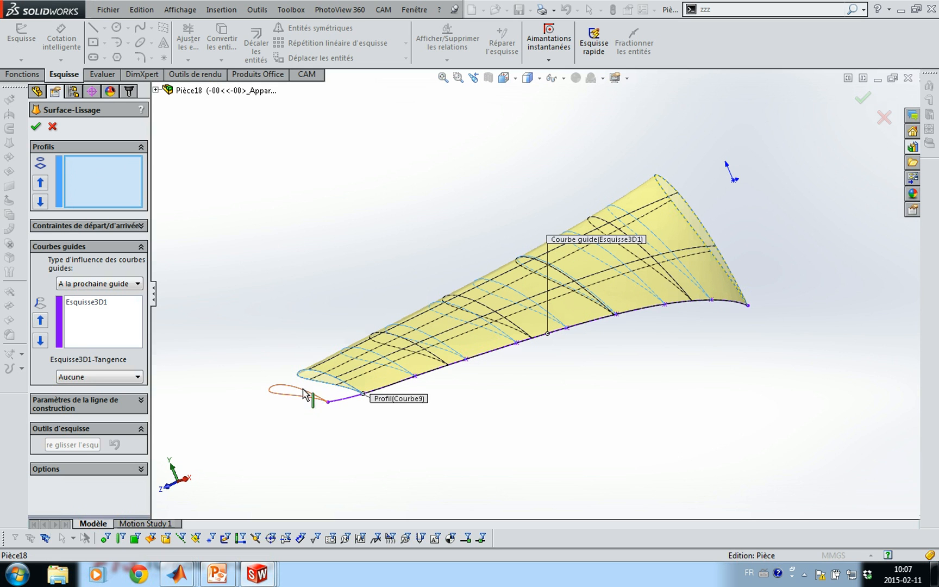
pyautogui.click(303, 393)
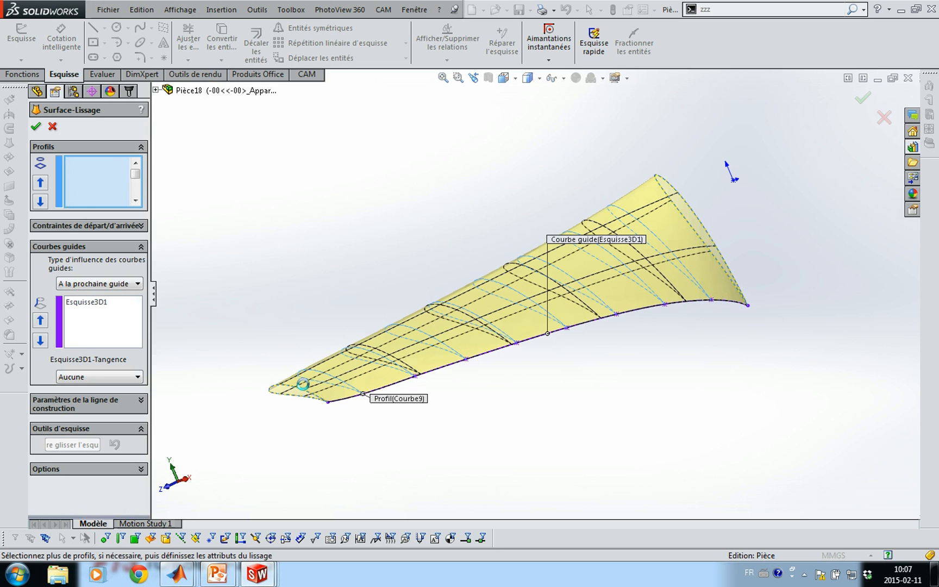
pyautogui.click(37, 127)
# Hide all section curves so only the lofted blade surface is displayed.
pyautogui.click(341, 217)
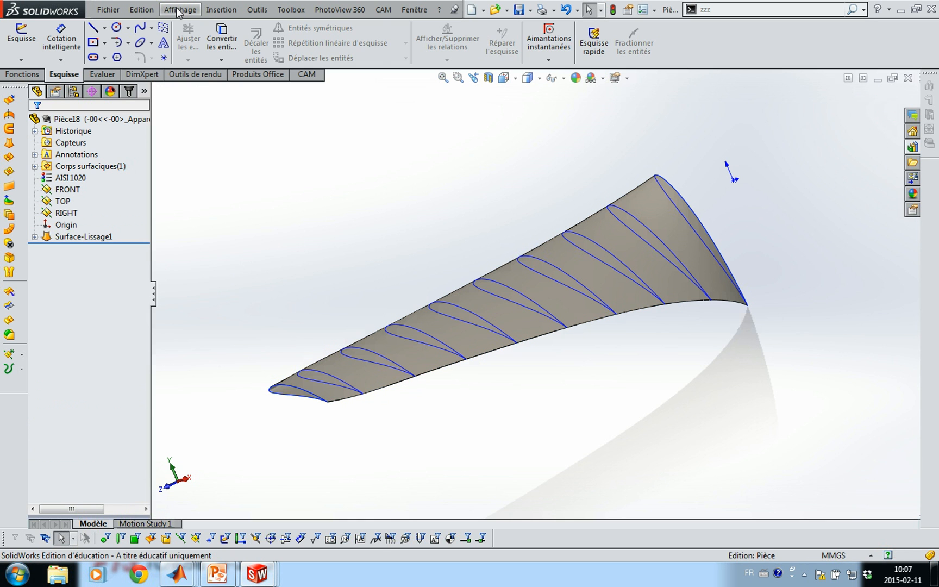
pyautogui.click(178, 11)
pyautogui.click(348, 209)
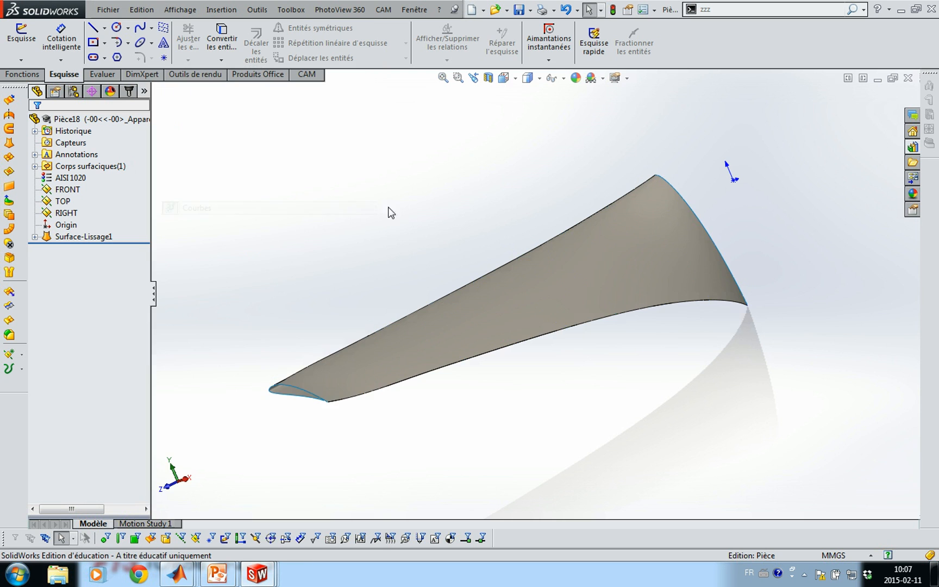
# Examine the lofted blade surface from several angles, including its open tip and root ends.
pyautogui.moveTo(389, 255); pyautogui.dragTo(437, 222, button='middle')
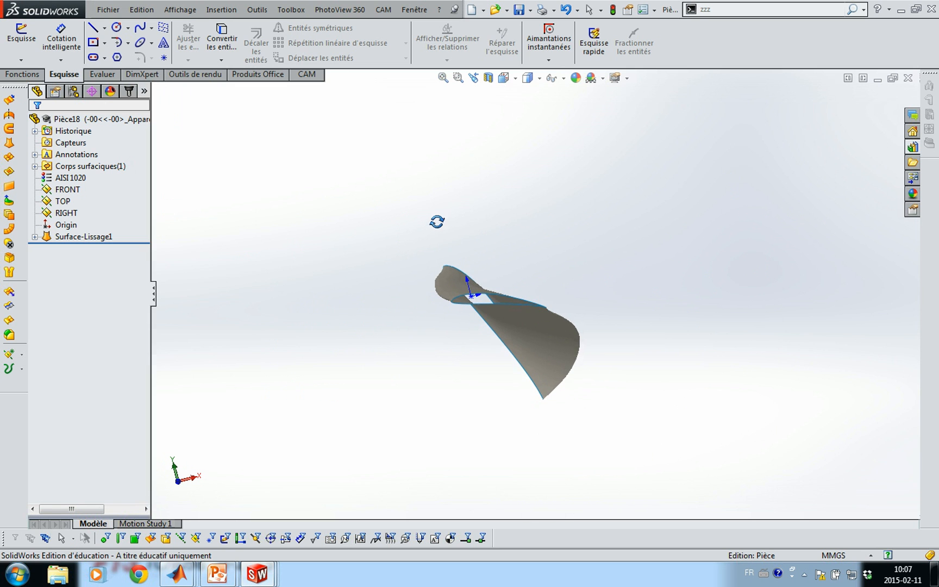
pyautogui.scroll(-5, 455, 336)
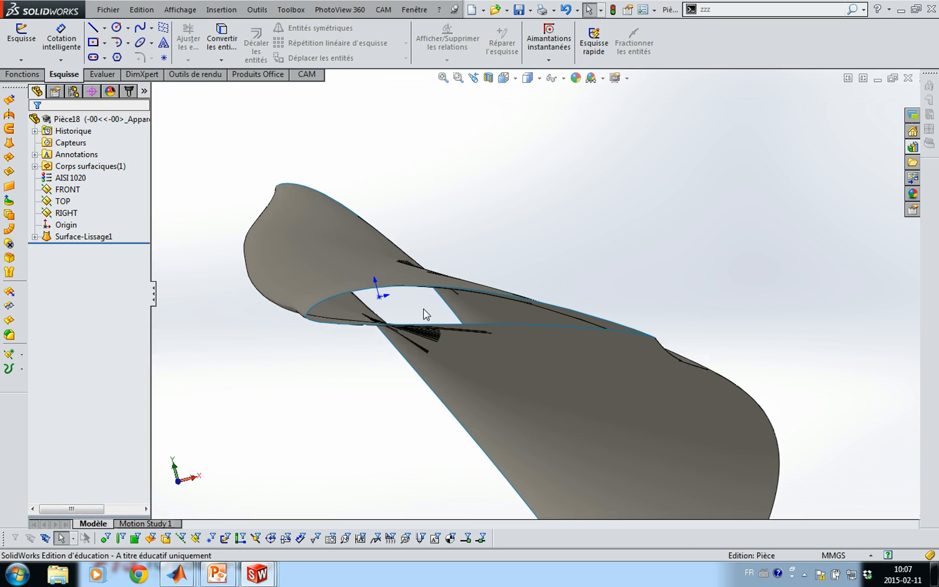
pyautogui.scroll(5, 426, 314)
pyautogui.moveTo(386, 305); pyautogui.dragTo(344, 316, button='middle')
pyautogui.scroll(2, 343, 371)
pyautogui.scroll(-4, 459, 300)
pyautogui.moveTo(459, 301); pyautogui.dragTo(374, 270, button='middle')
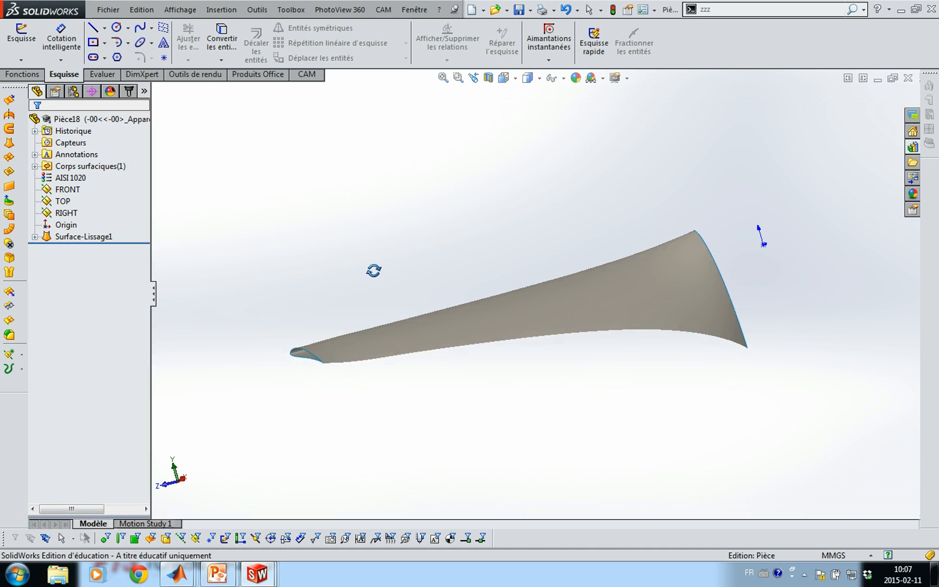
pyautogui.press('Escape')
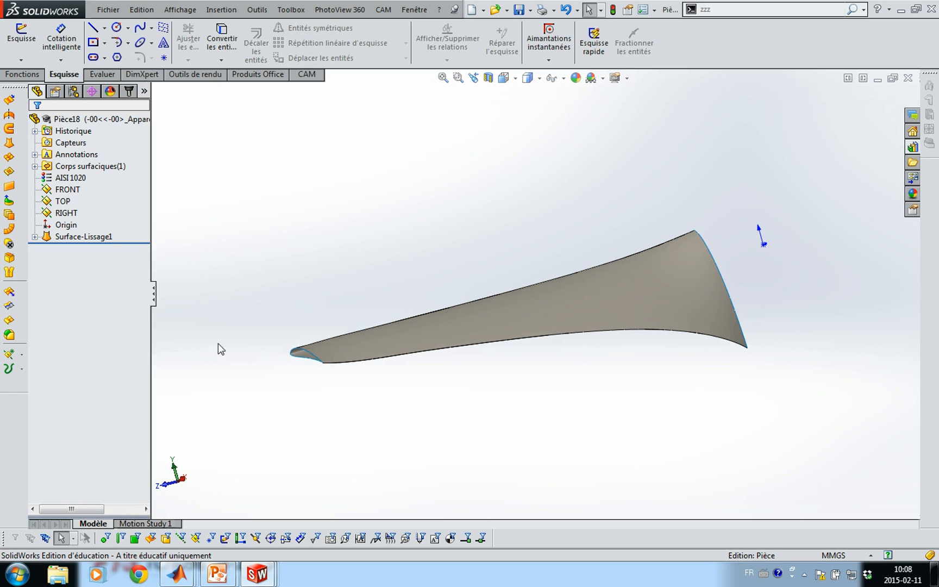
# Close the narrow tip end of the blade with a planar surface bounded by its edge.
pyautogui.click(9, 187)
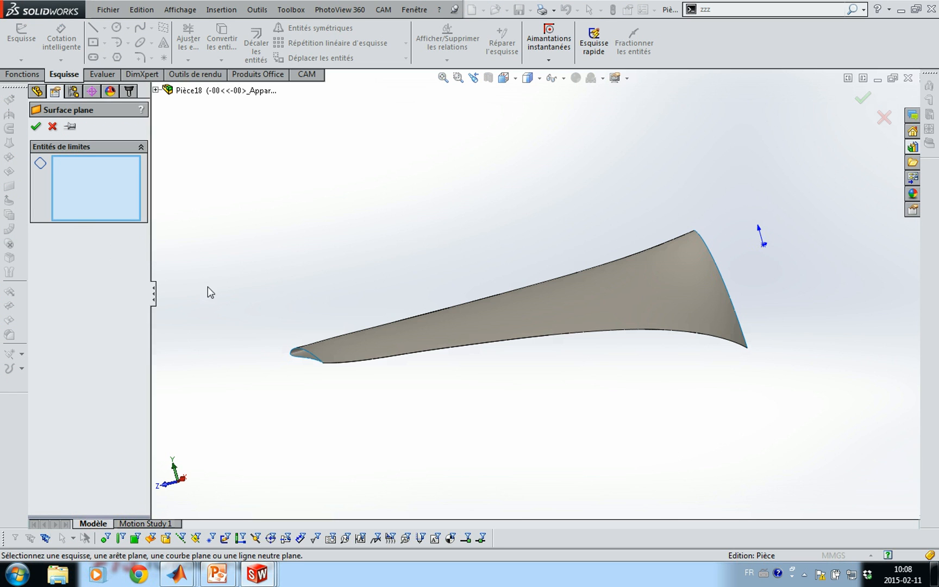
pyautogui.click(294, 352)
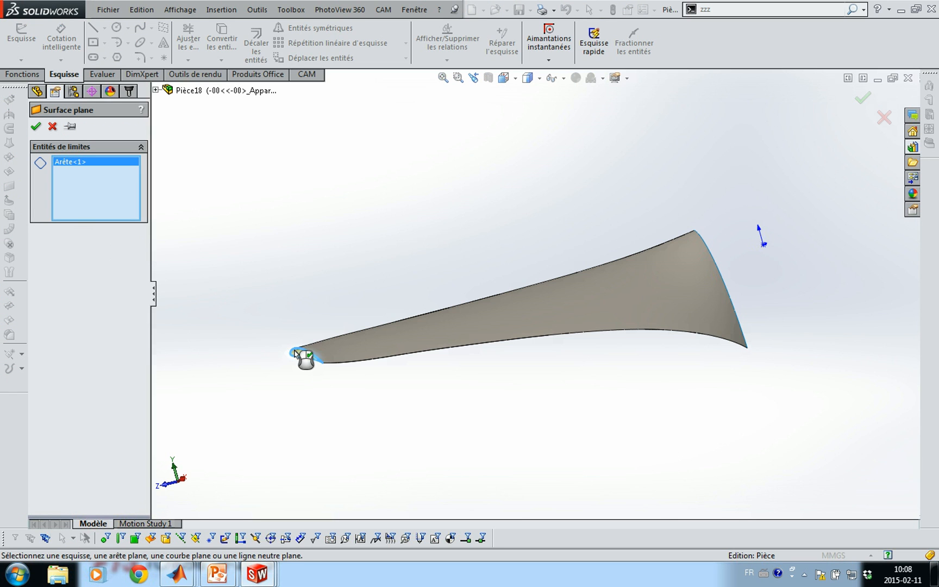
pyautogui.click(35, 128)
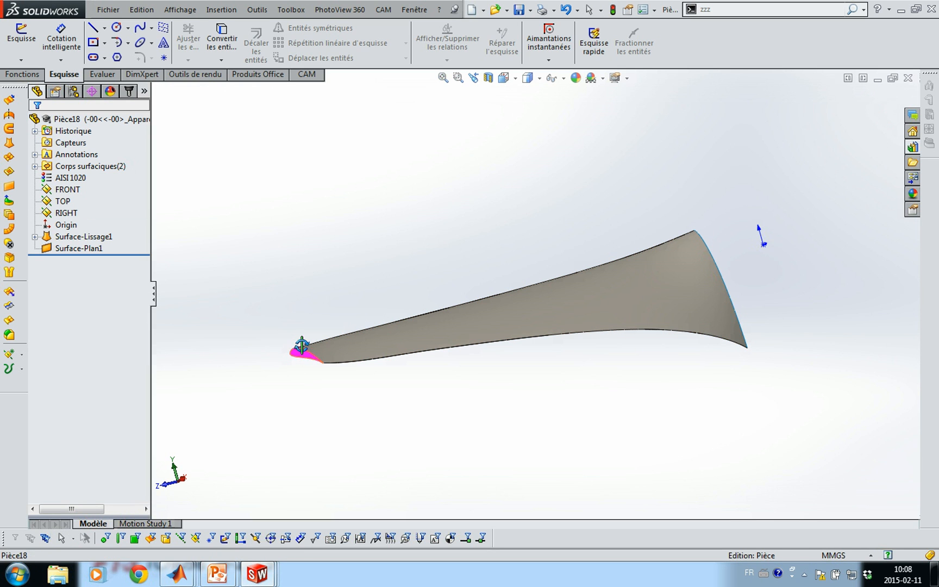
# Close the wide root end of the blade with a second planar surface bounded by its edge.
pyautogui.press('Return')
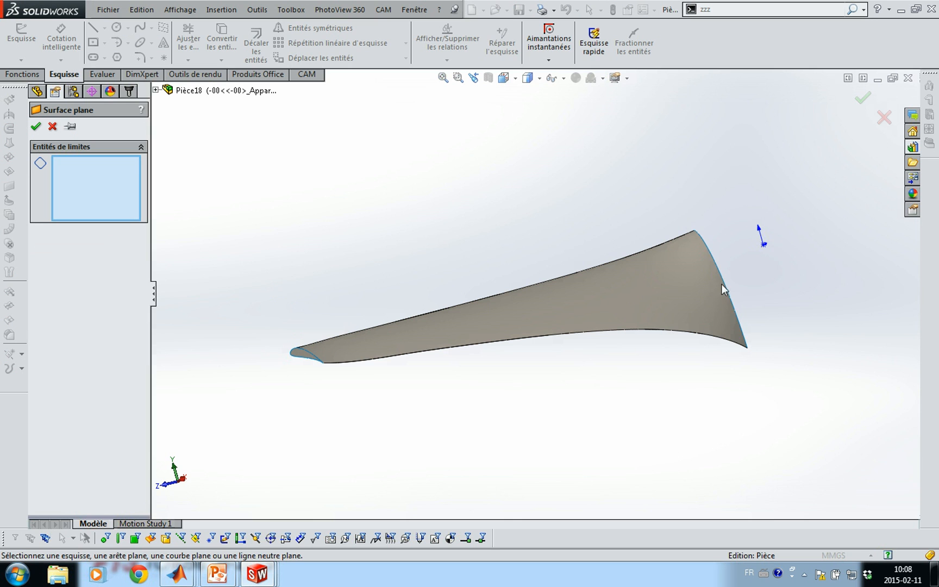
pyautogui.click(728, 289)
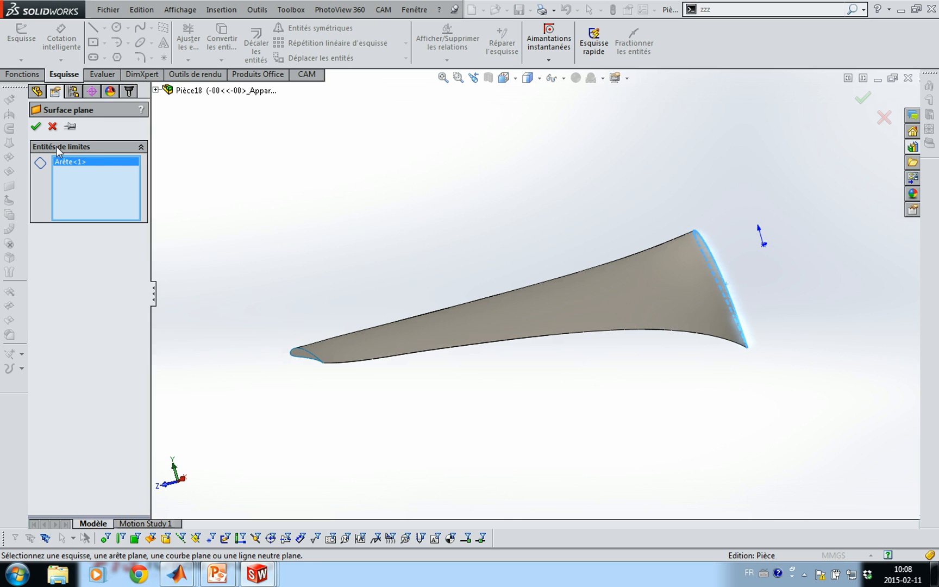
pyautogui.press('Return')
# Inspect the blade's interior in a section view offset 59 mm from the FRONT plane, and turn the section view off.
pyautogui.moveTo(562, 213); pyautogui.dragTo(601, 227, button='middle')
pyautogui.click(488, 78)
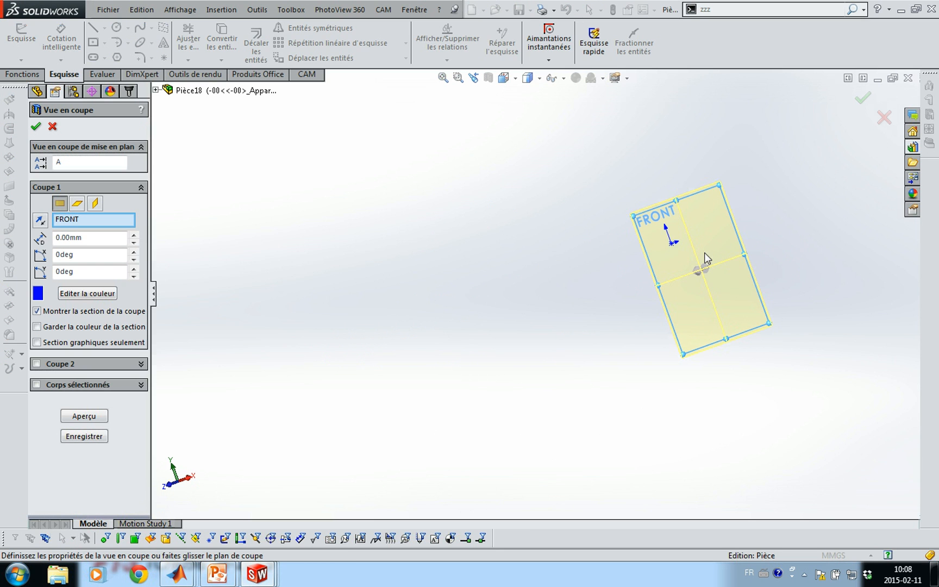
pyautogui.moveTo(696, 276); pyautogui.dragTo(549, 322)
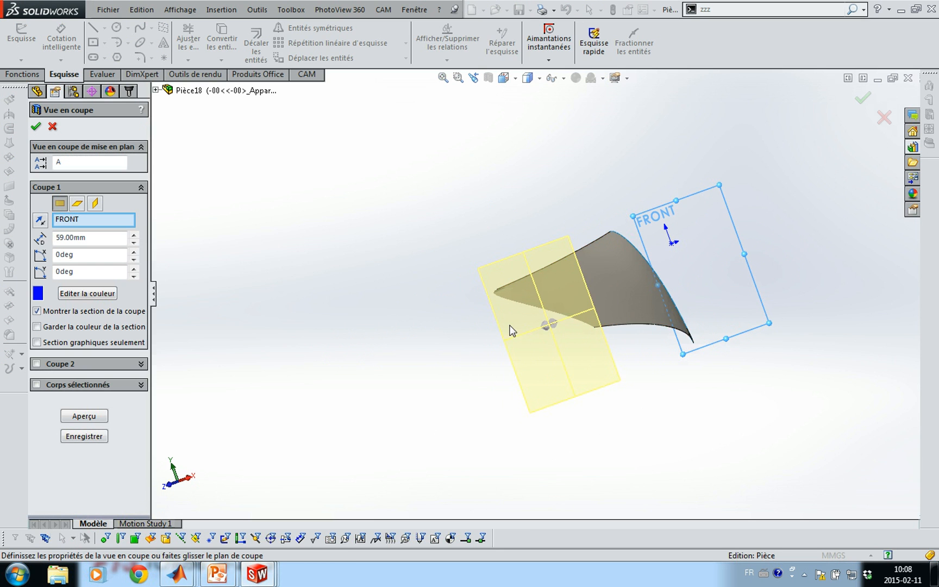
pyautogui.click(36, 126)
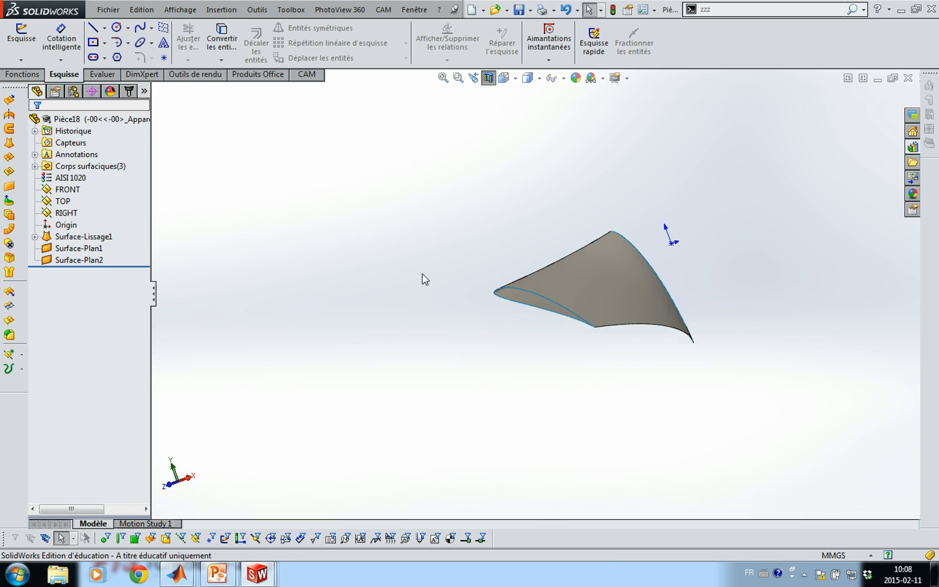
pyautogui.moveTo(423, 273)
pyautogui.mouseDown(button='middle')
pyautogui.moveTo(445, 226)
pyautogui.moveTo(451, 239)
pyautogui.moveTo(426, 249)
pyautogui.moveTo(404, 271)
pyautogui.moveTo(411, 278)
pyautogui.mouseUp(button='middle')
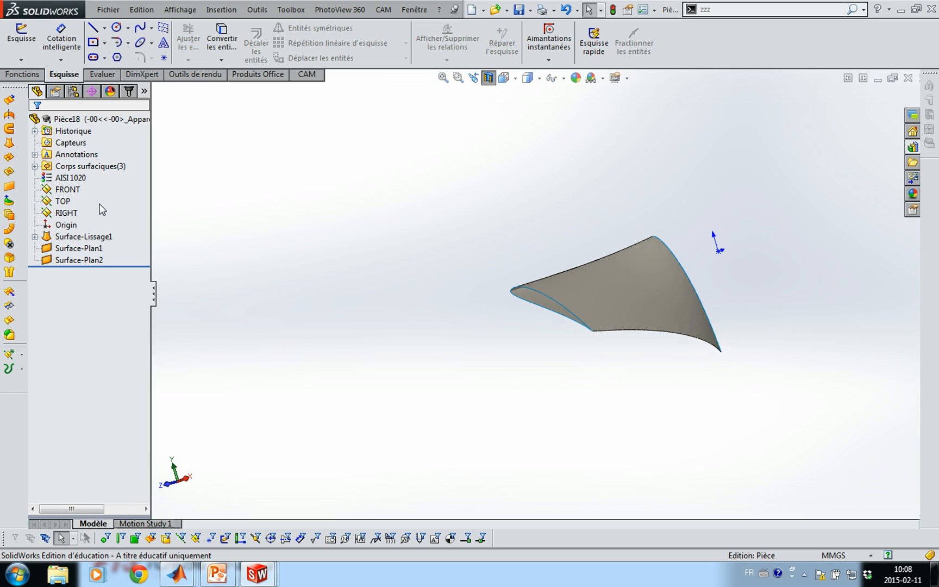
pyautogui.click(487, 77)
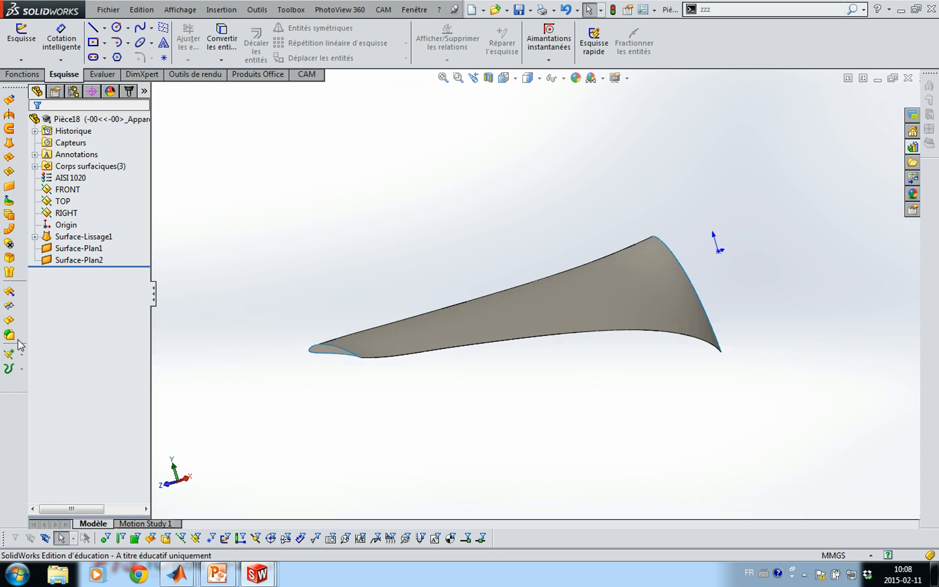
# Knit Surface-Lissage1, Surface-Plan1 and Surface-Plan2 into one solid body with entities merged.
pyautogui.click(9, 273)
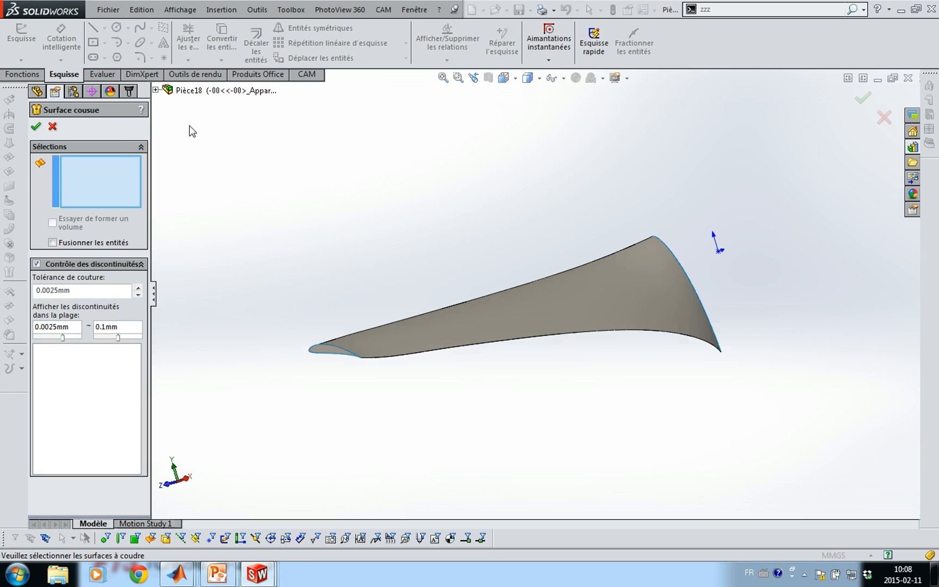
pyautogui.click(156, 90)
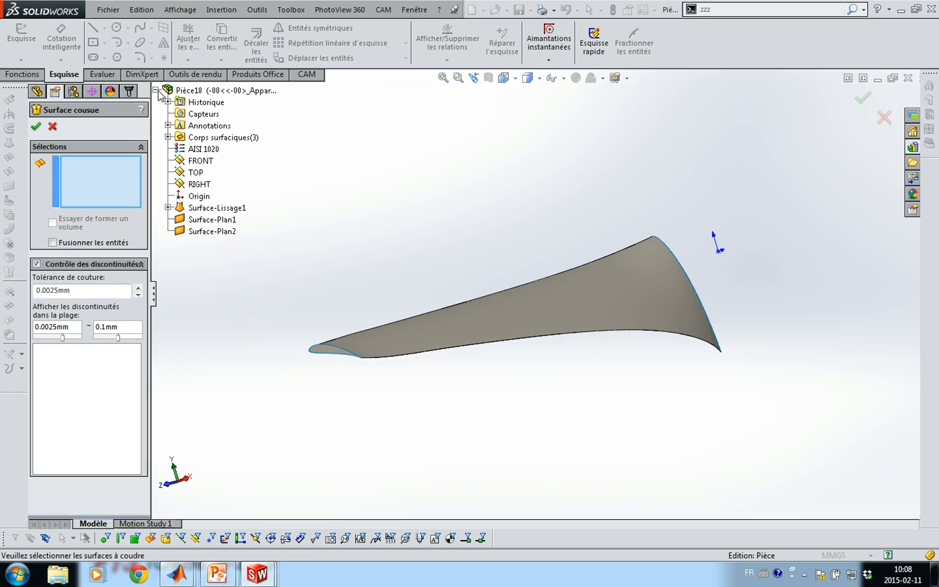
pyautogui.click(216, 207)
pyautogui.click(212, 220)
pyautogui.click(212, 232)
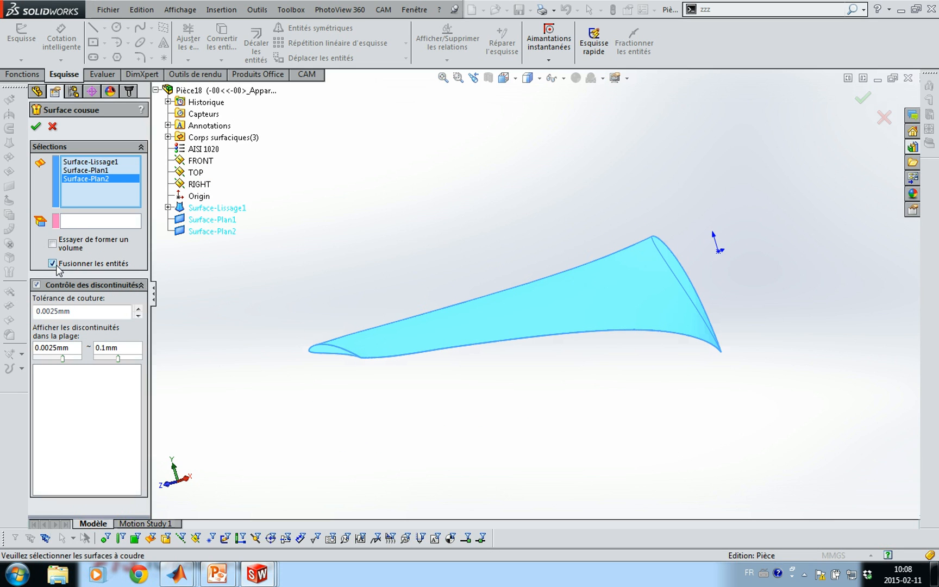
pyautogui.click(35, 126)
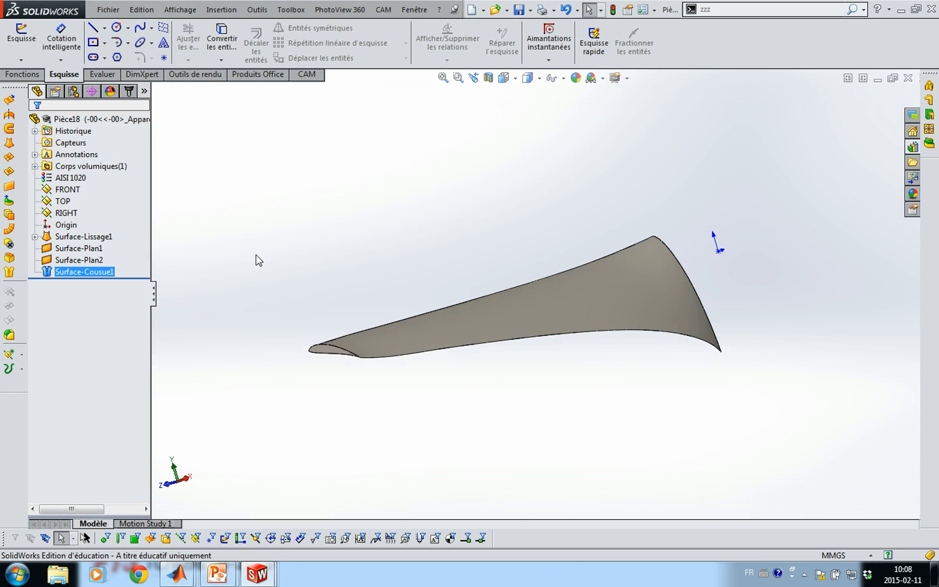
# Highlight the solid body and check the knitted blade's interior with a section 59 mm from the FRONT plane, closing the section view again.
pyautogui.click(112, 168)
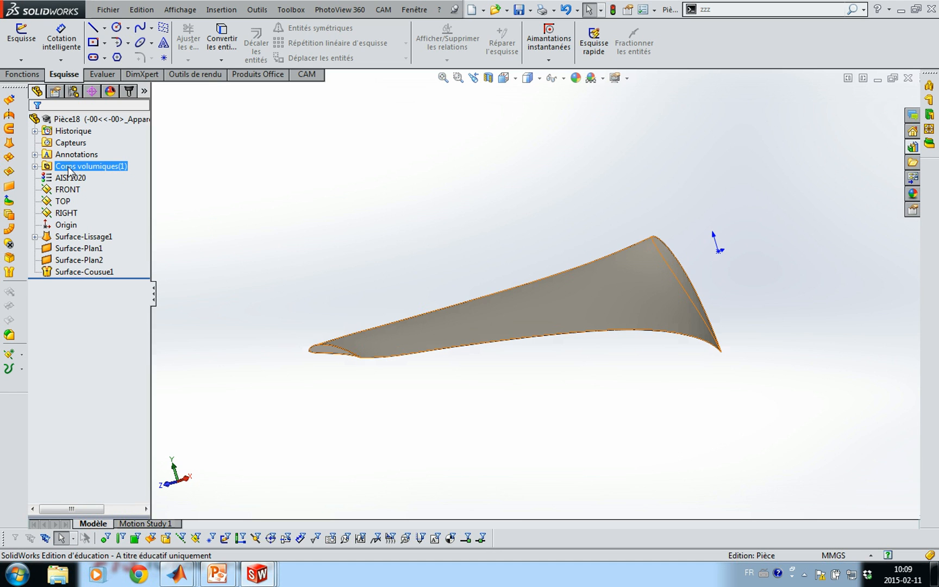
pyautogui.click(311, 179)
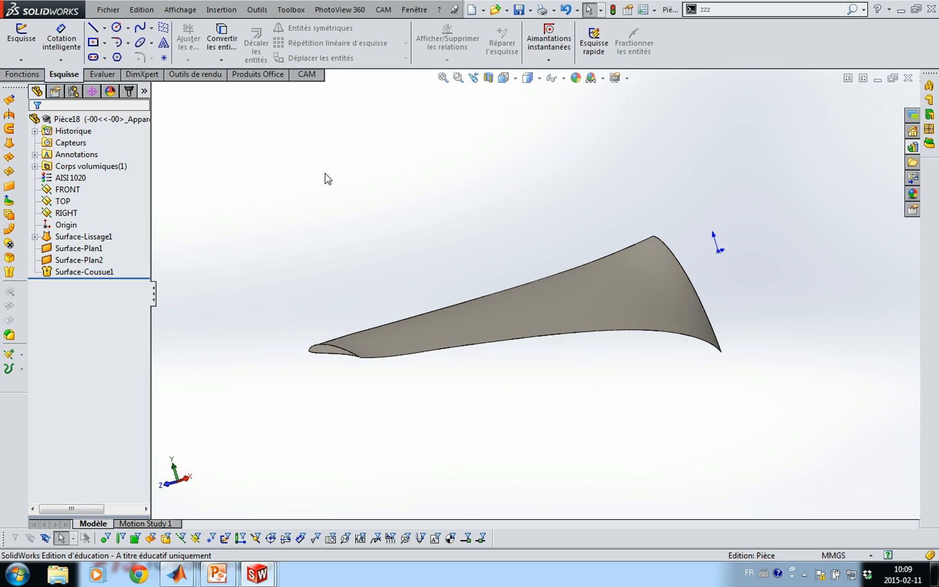
pyautogui.click(488, 78)
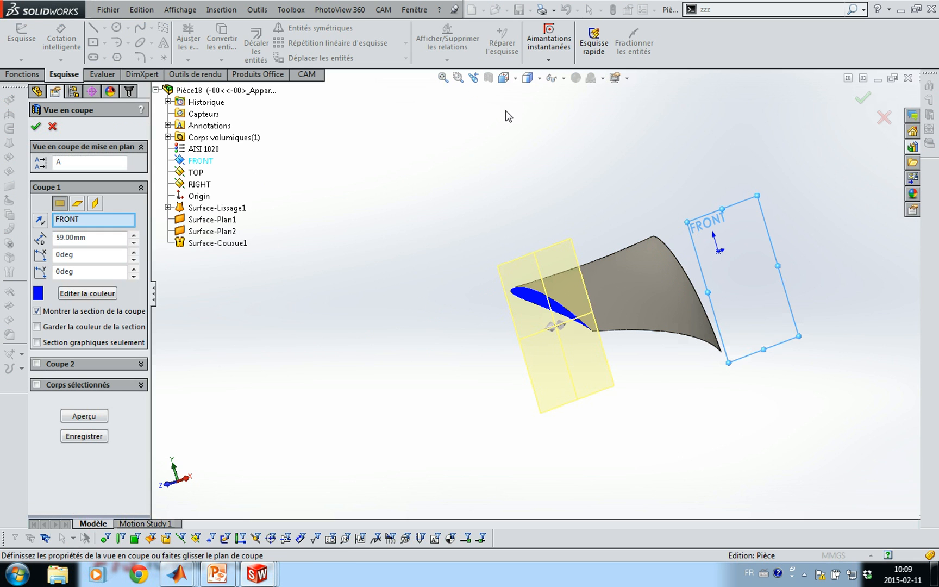
pyautogui.click(35, 126)
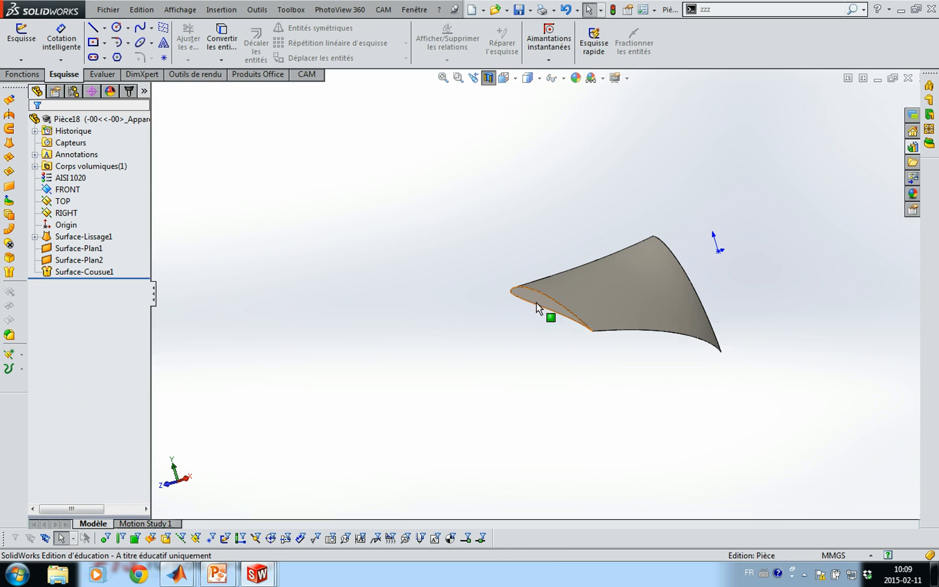
pyautogui.moveTo(536, 307); pyautogui.dragTo(407, 315, button='middle')
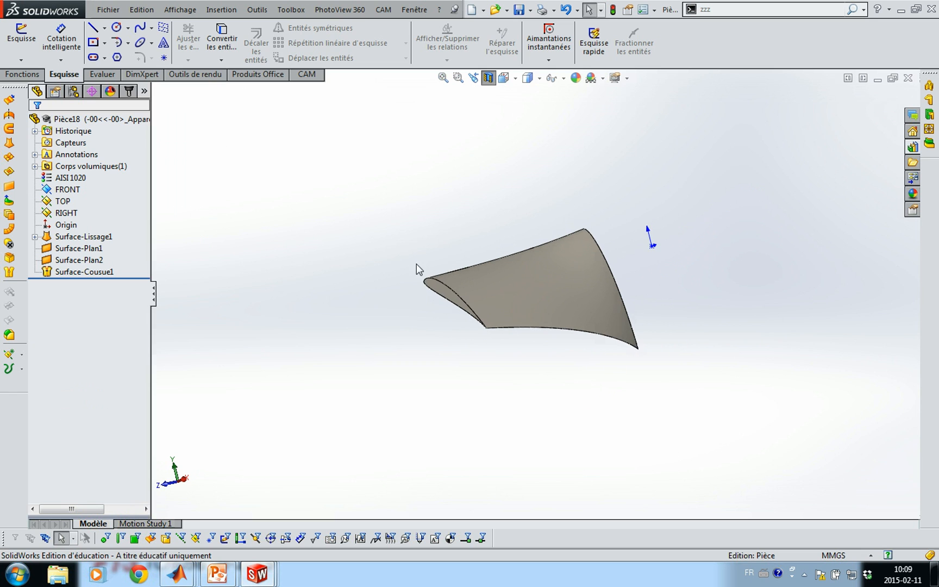
pyautogui.click(488, 77)
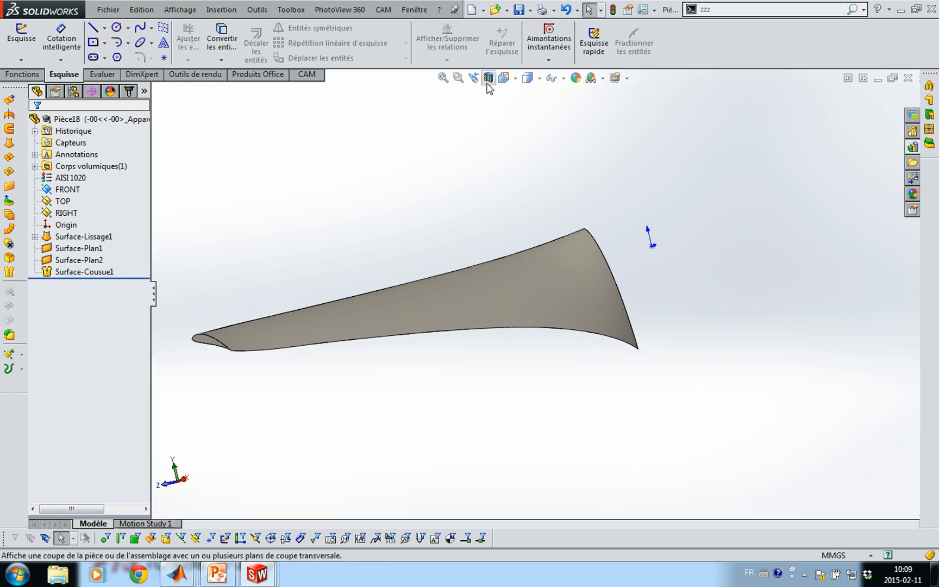
# Start a sketch on the TOP plane and draw a circle centred on the origin, overlapping the blade's root end.
pyautogui.scroll(3, 438, 212)
pyautogui.moveTo(438, 212); pyautogui.dragTo(421, 230, button='middle')
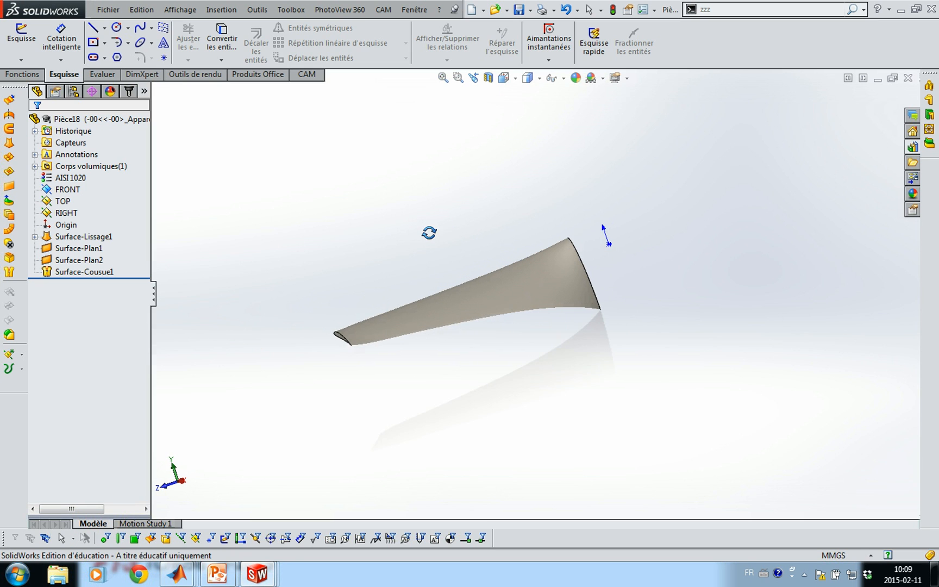
pyautogui.click(63, 202)
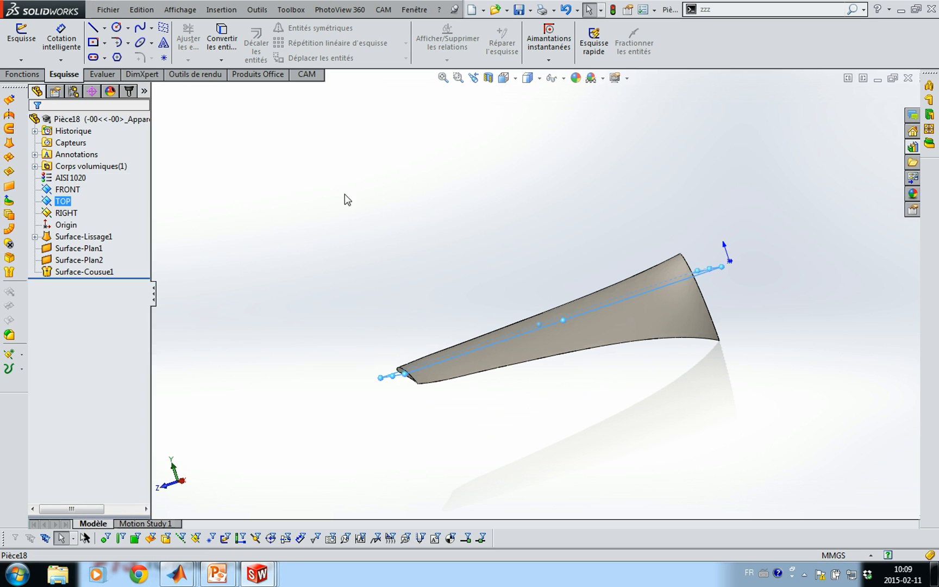
pyautogui.click(21, 38)
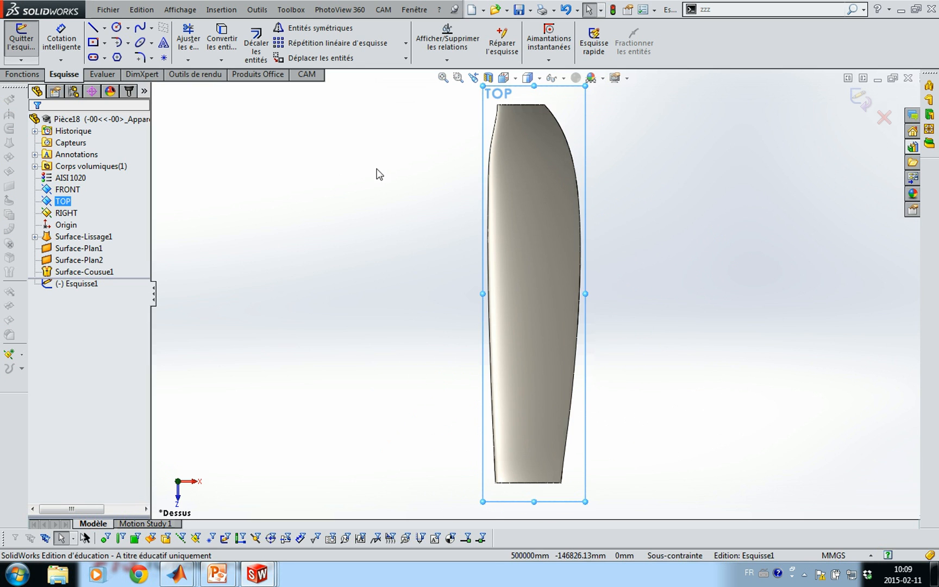
pyautogui.moveTo(430, 185)
pyautogui.keyDown('ctrl'); pyautogui.mouseDown(button='middle')
pyautogui.moveTo(372, 279)
pyautogui.moveTo(274, 267)
pyautogui.mouseUp(button='middle'); pyautogui.keyUp('ctrl')
pyautogui.scroll(1, 372, 278)
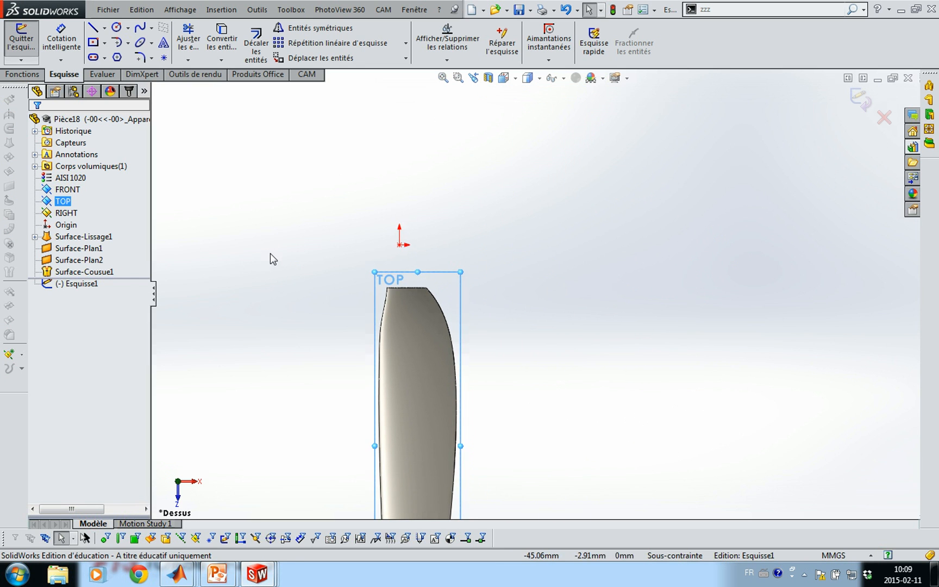
pyautogui.moveTo(270, 254); pyautogui.dragTo(326, 252, button='right')
pyautogui.click(400, 244)
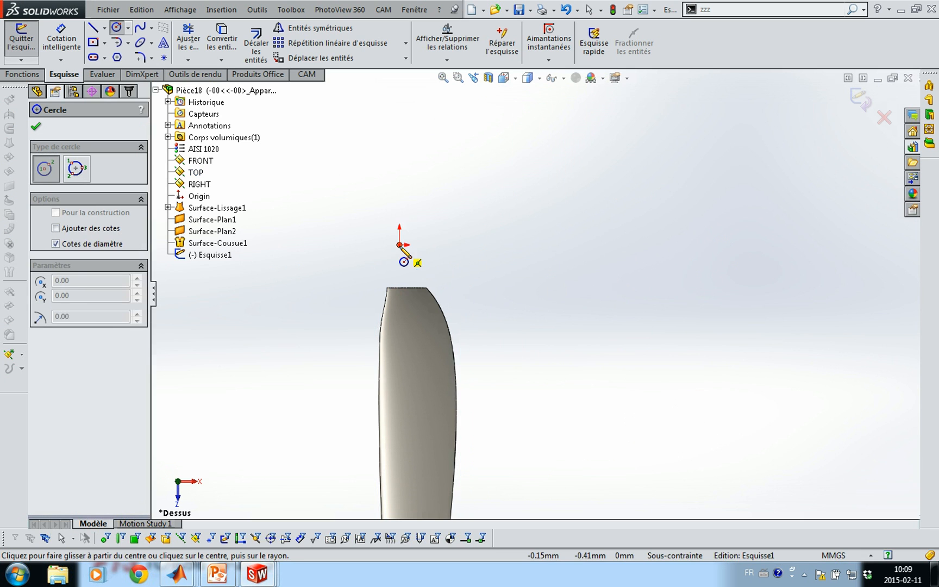
pyautogui.click(458, 279)
pyautogui.press('Escape')
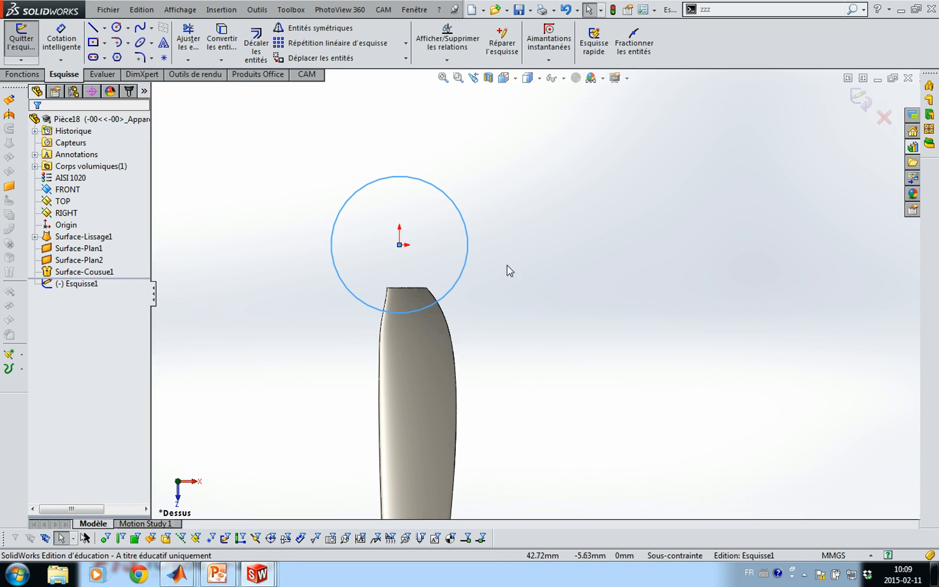
# Convert the blade's straight root edge into a sketch line and make that line construction geometry.
pyautogui.scroll(5, 474, 296)
pyautogui.scroll(1, 473, 297)
pyautogui.keyDown('ctrl'); pyautogui.moveTo(383, 270); pyautogui.dragTo(565, 260, button='middle'); pyautogui.keyUp('ctrl')
pyautogui.click(462, 267)
pyautogui.click(222, 39)
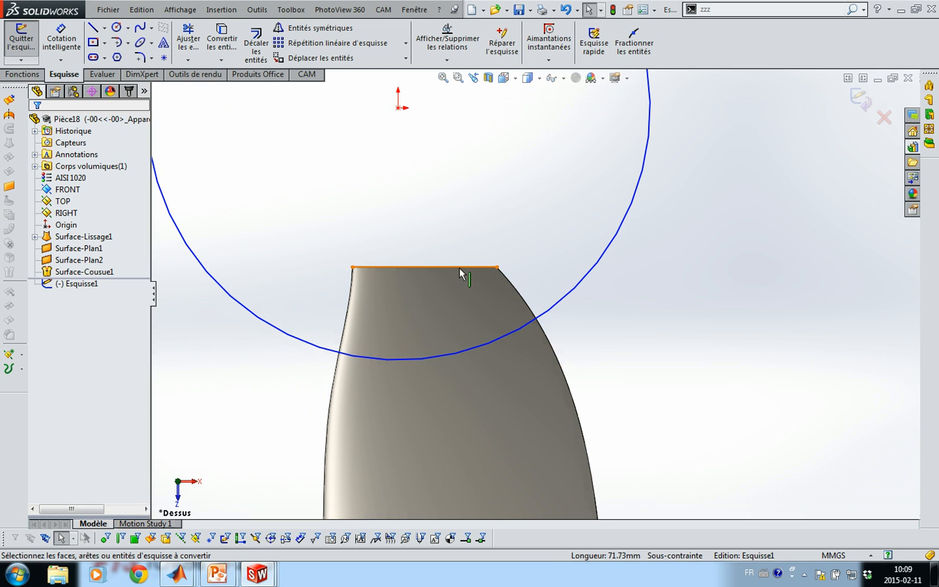
pyautogui.click(459, 267)
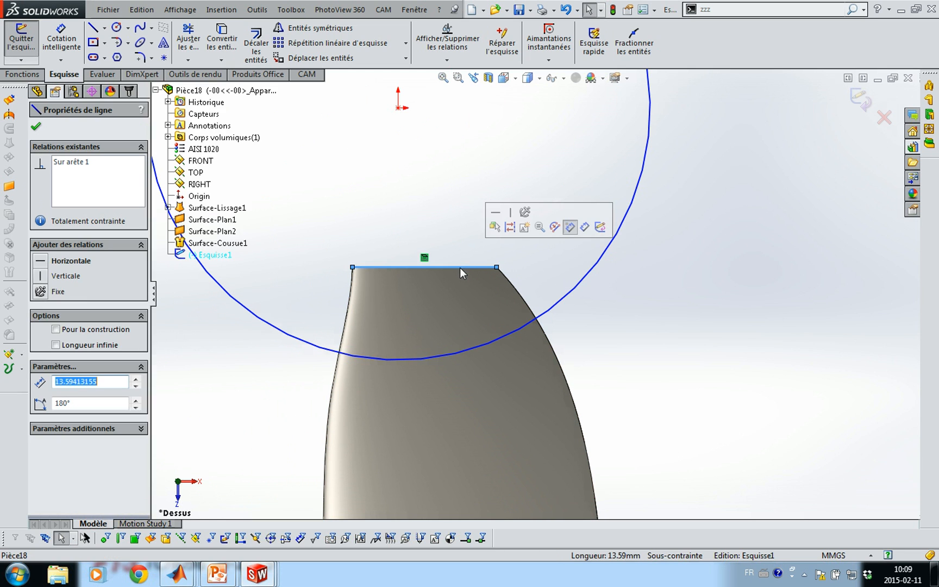
pyautogui.click(510, 227)
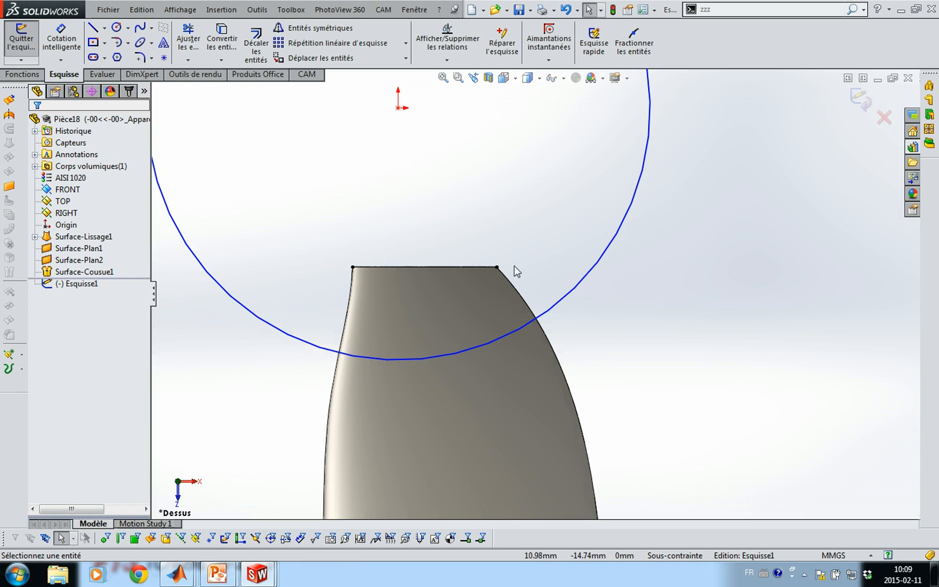
# Make the circle coincident with the endpoint of the root construction line farther from the origin.
pyautogui.click(497, 268)
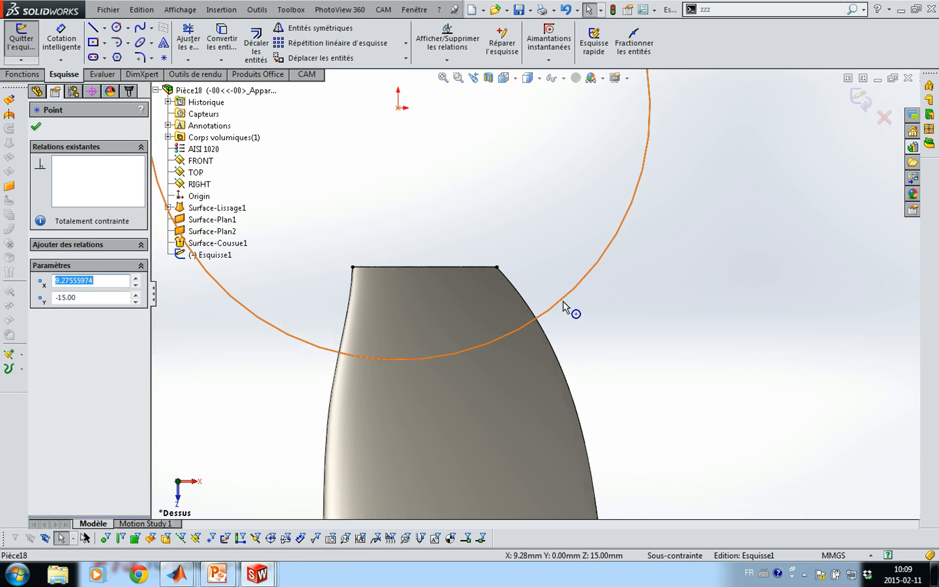
pyautogui.keyDown('ctrl'); pyautogui.click(560, 303); pyautogui.keyUp('ctrl')
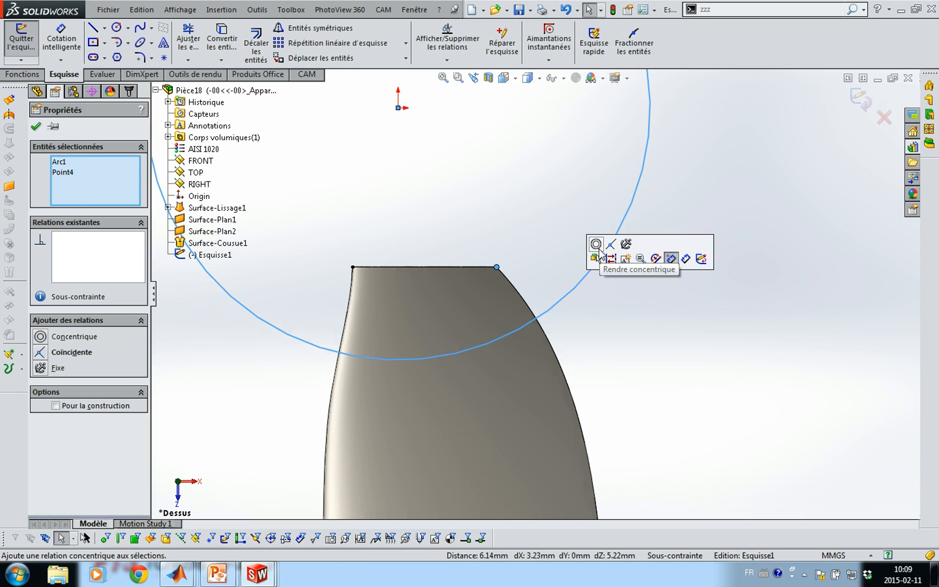
pyautogui.click(611, 247)
pyautogui.press('z')
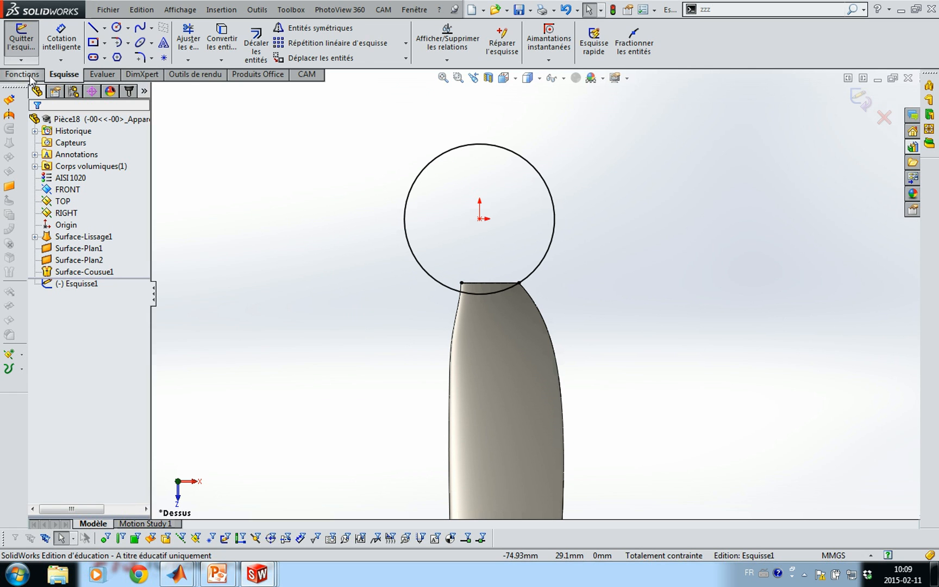
# Extrude the circle upward from the sketch plane with the "A travers tout" end condition, merging the result with the blade.
pyautogui.click(23, 74)
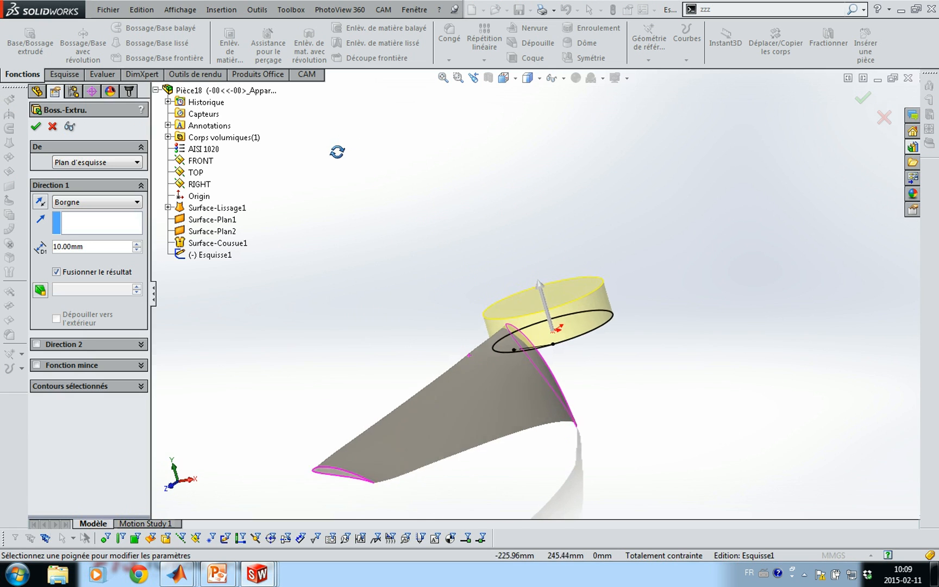
pyautogui.click(77, 204)
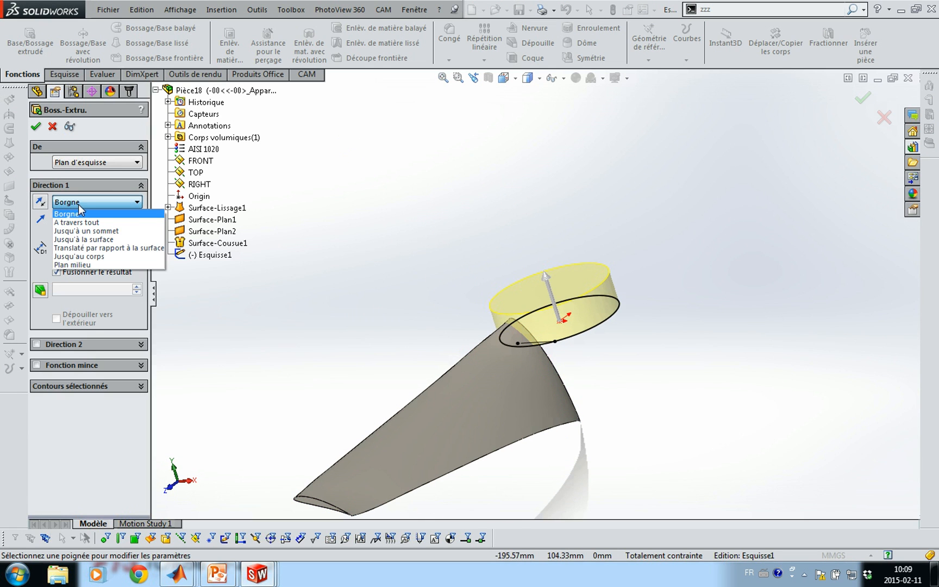
pyautogui.click(76, 222)
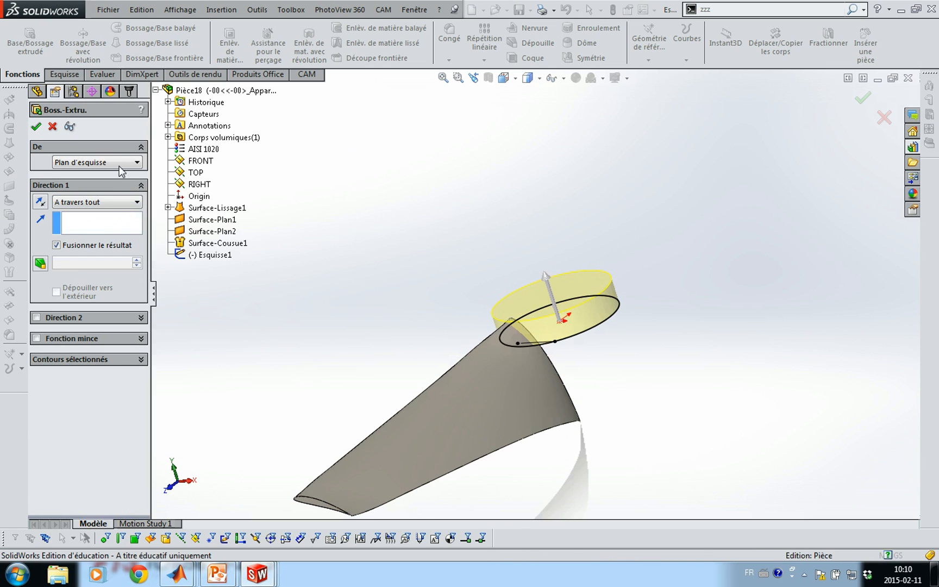
pyautogui.press('Return')
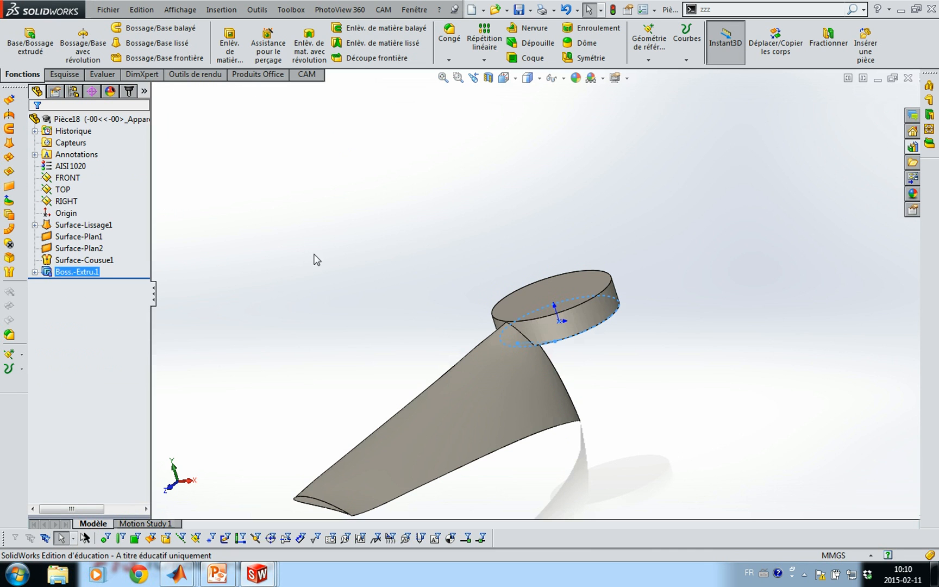
# Extrude Esquisse1 again in the reversed direction, ending at a 20 mm offset from the hub's upper face with "Translaté par rapport à la surface".
pyautogui.click(35, 272)
pyautogui.click(76, 285)
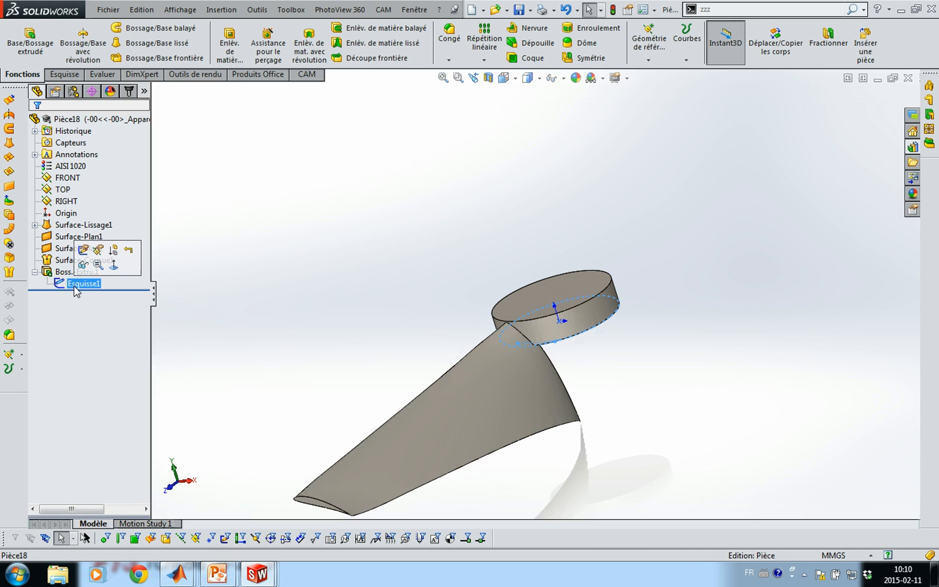
pyautogui.click(28, 43)
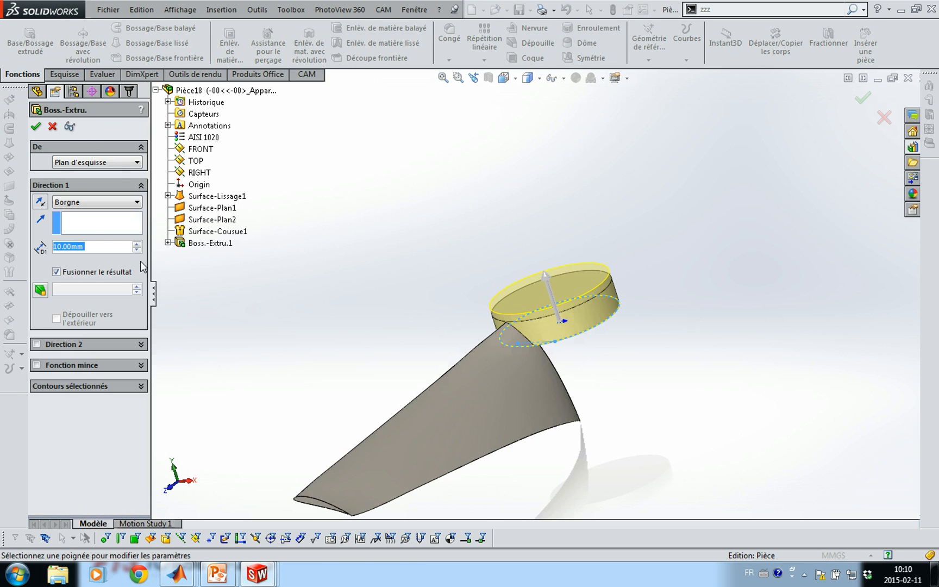
pyautogui.click(85, 200)
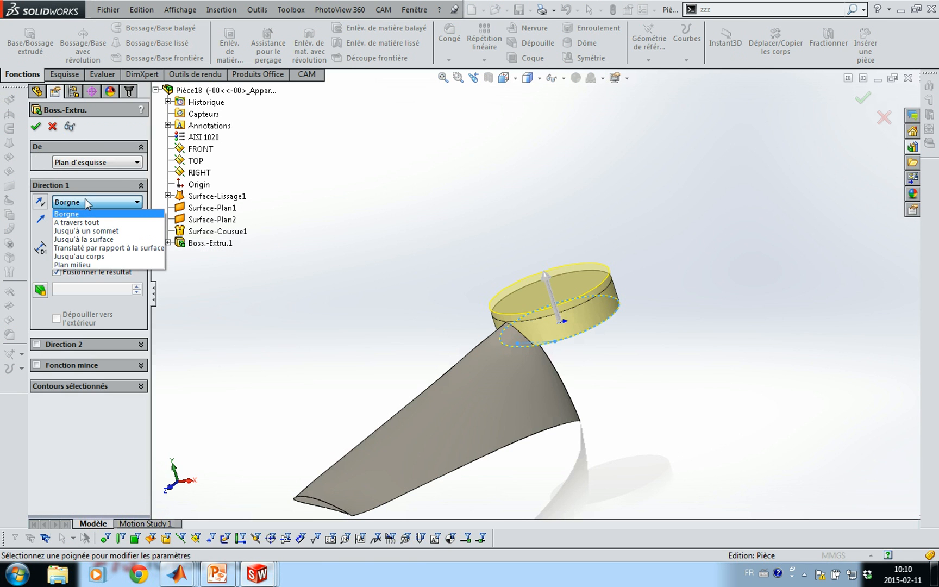
pyautogui.click(108, 248)
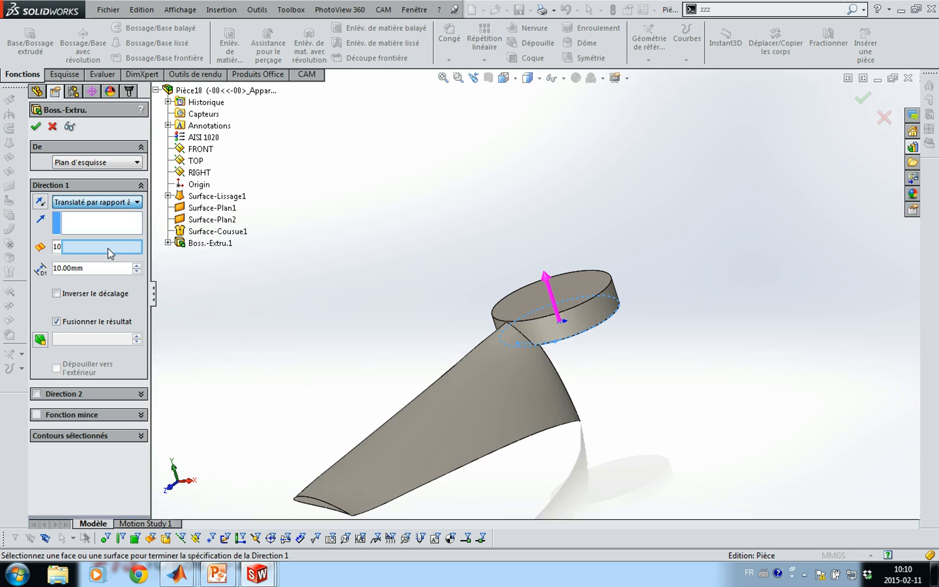
pyautogui.click(515, 305)
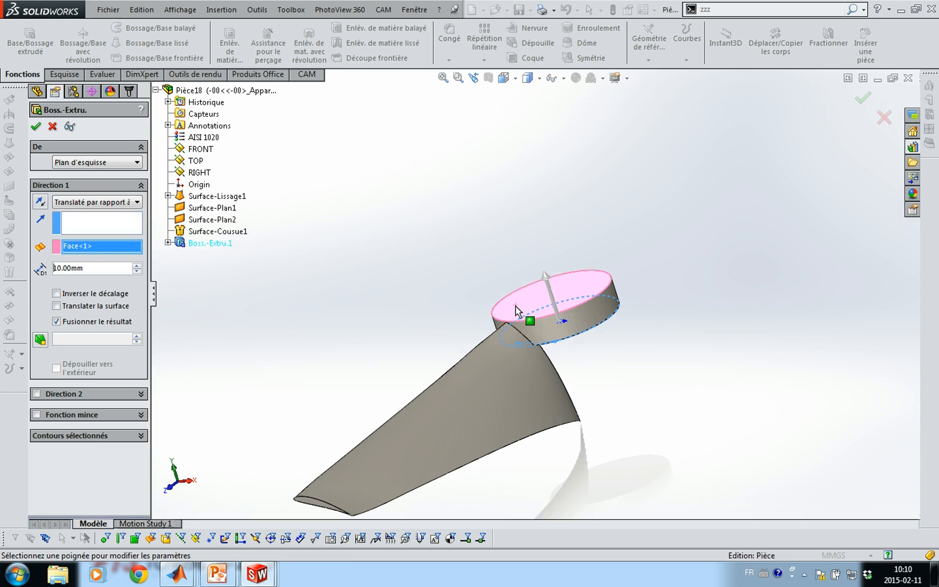
pyautogui.click(45, 203)
pyautogui.moveTo(84, 268); pyautogui.dragTo(68, 268)
pyautogui.write('20')
pyautogui.press('Return')
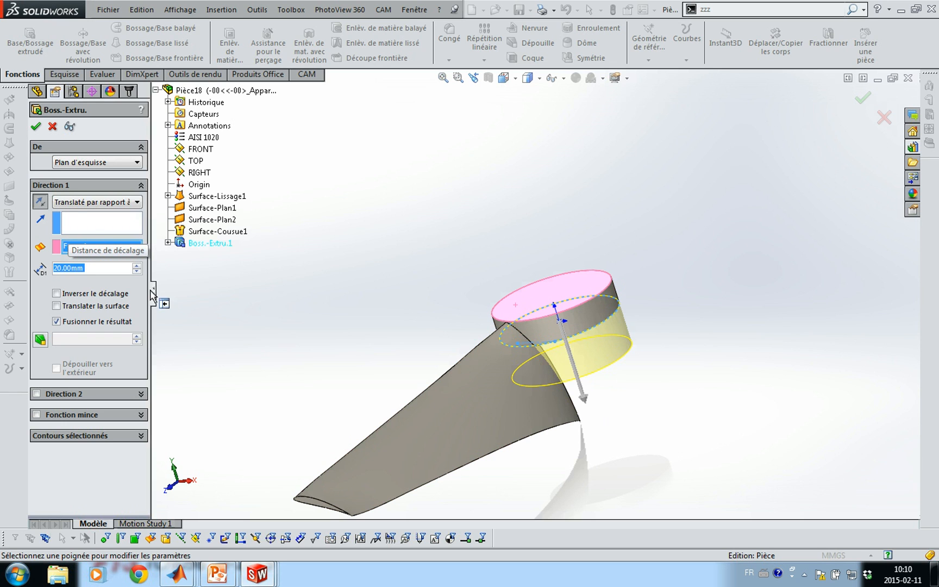
pyautogui.click(37, 127)
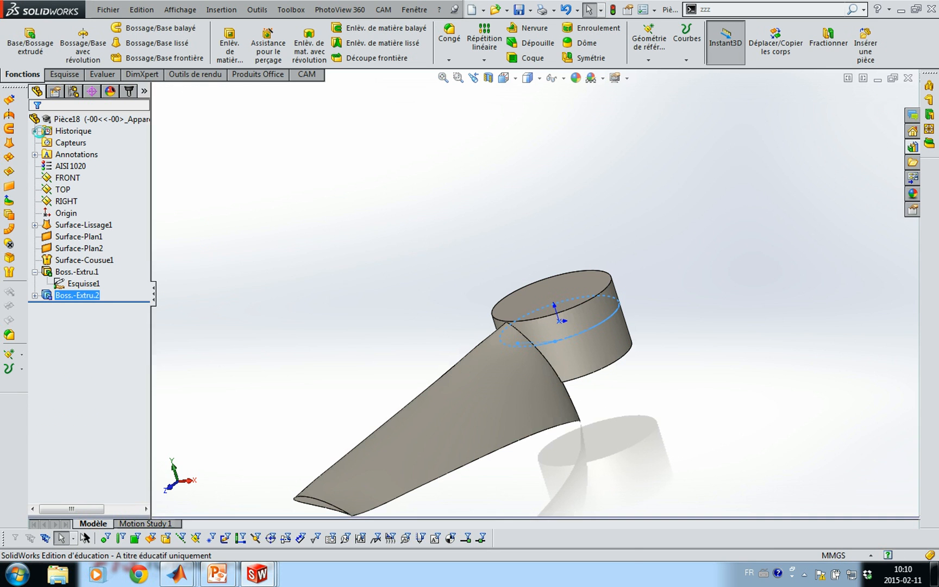
# Measure the distance between the hub's upper and lower circular faces, and close the measurement.
pyautogui.click(104, 75)
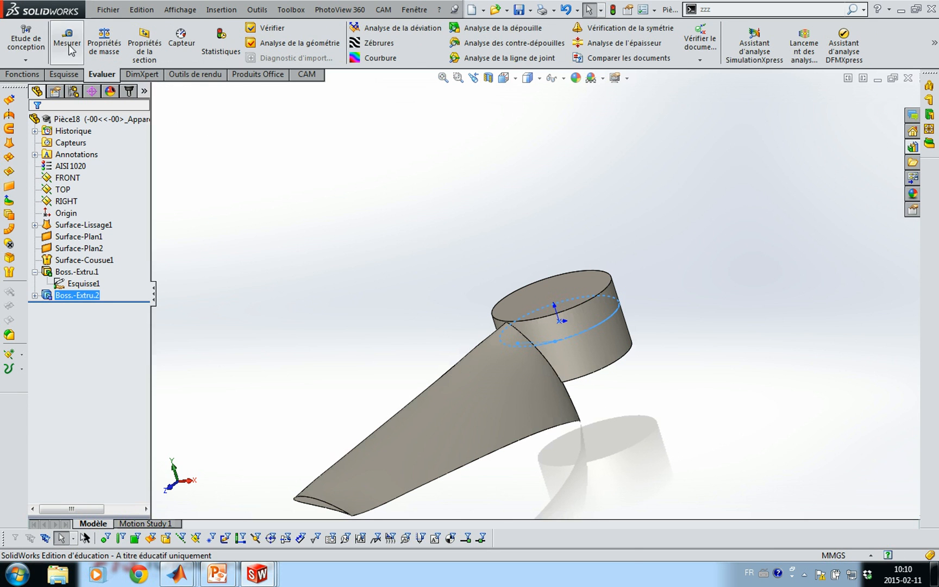
pyautogui.click(67, 38)
pyautogui.click(554, 304)
pyautogui.moveTo(555, 305); pyautogui.dragTo(650, 465, button='middle')
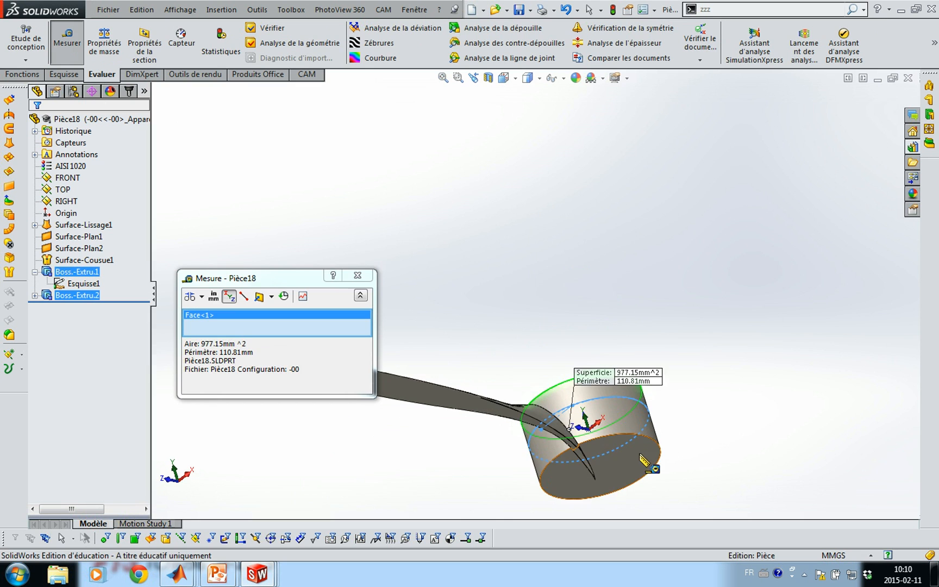
pyautogui.click(649, 465)
pyautogui.moveTo(684, 389); pyautogui.dragTo(694, 445, button='middle')
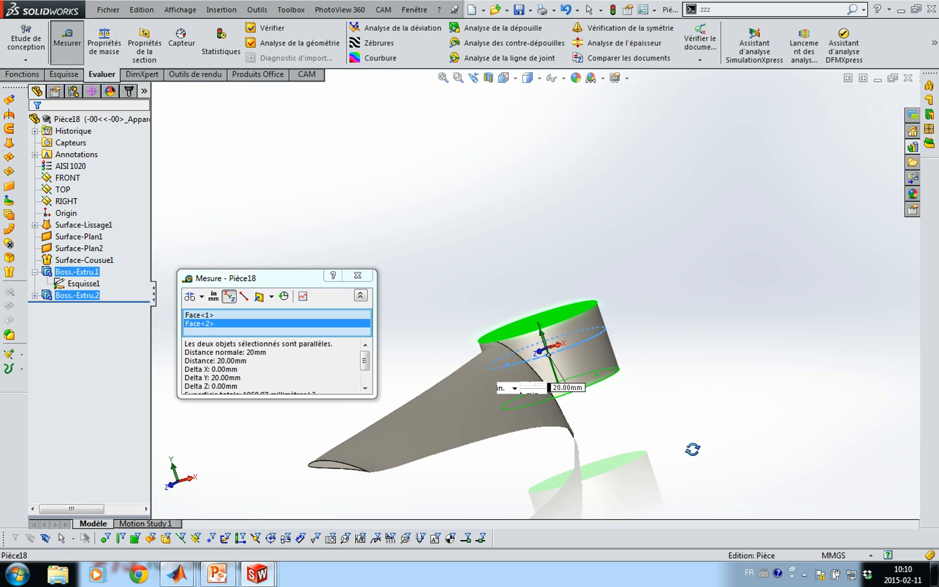
pyautogui.click(357, 276)
pyautogui.click(385, 241)
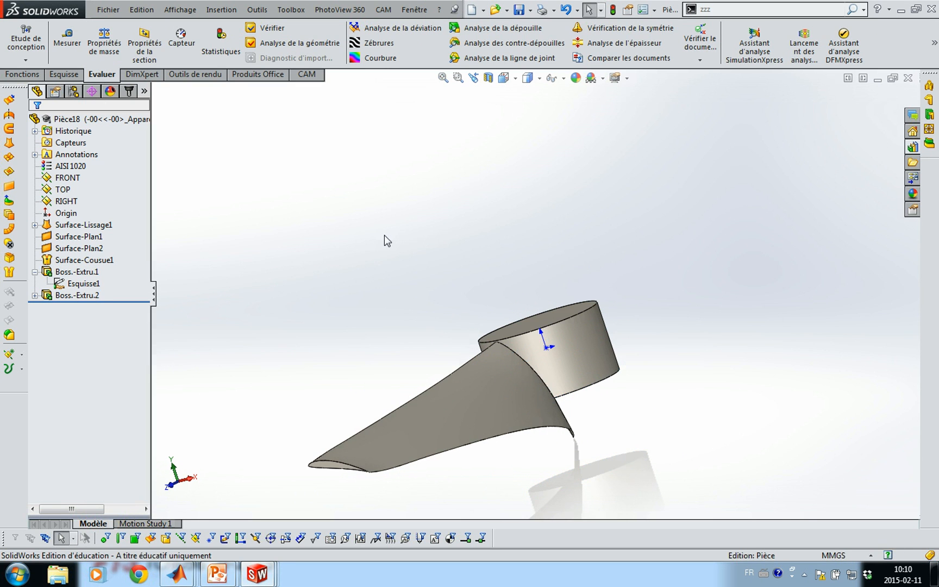
pyautogui.moveTo(381, 284); pyautogui.dragTo(326, 259, button='middle')
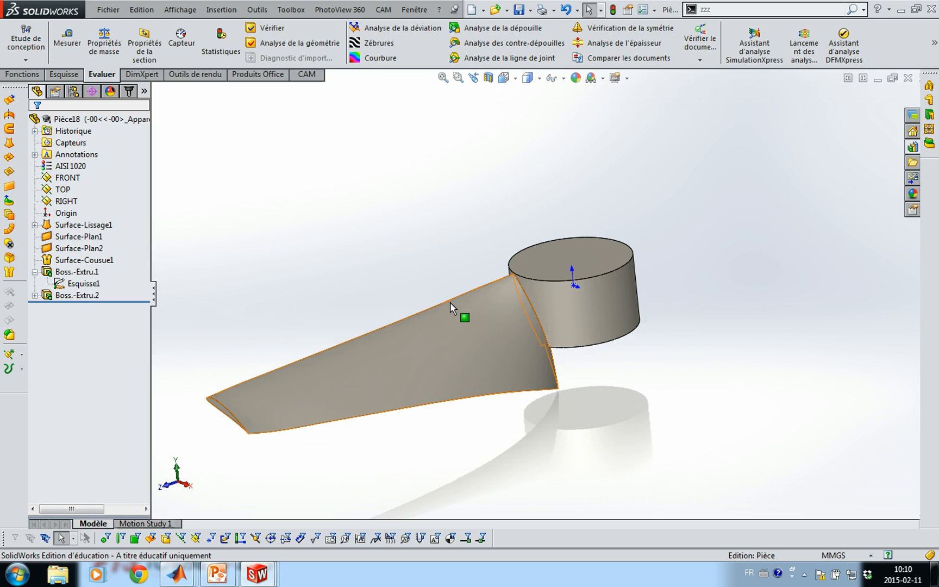
pyautogui.scroll(1, 417, 260)
pyautogui.moveTo(433, 256); pyautogui.dragTo(435, 308, button='middle')
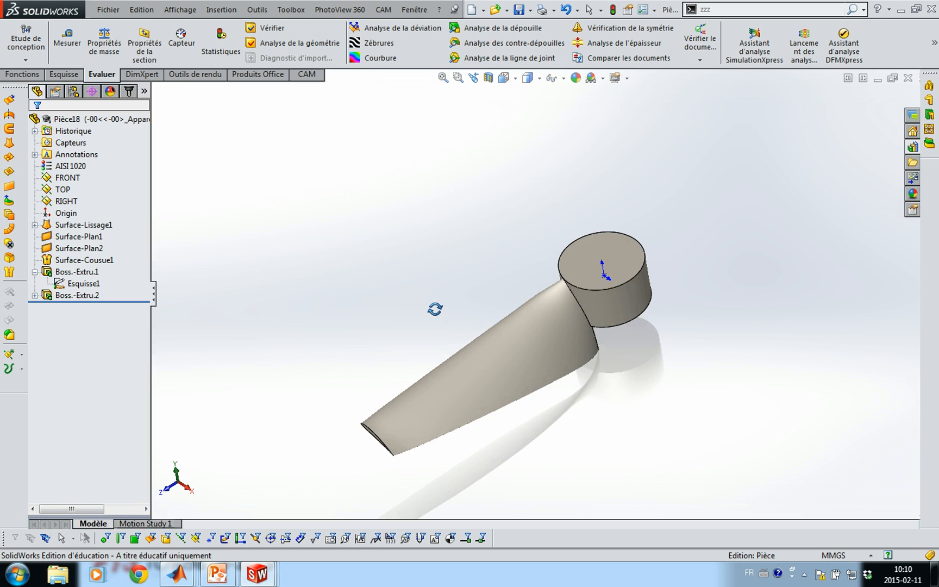
# Create a circular pattern of the blade-and-hub body around the hub's cylindrical face with 2 equally spaced instances over 360 degrees.
pyautogui.click(24, 76)
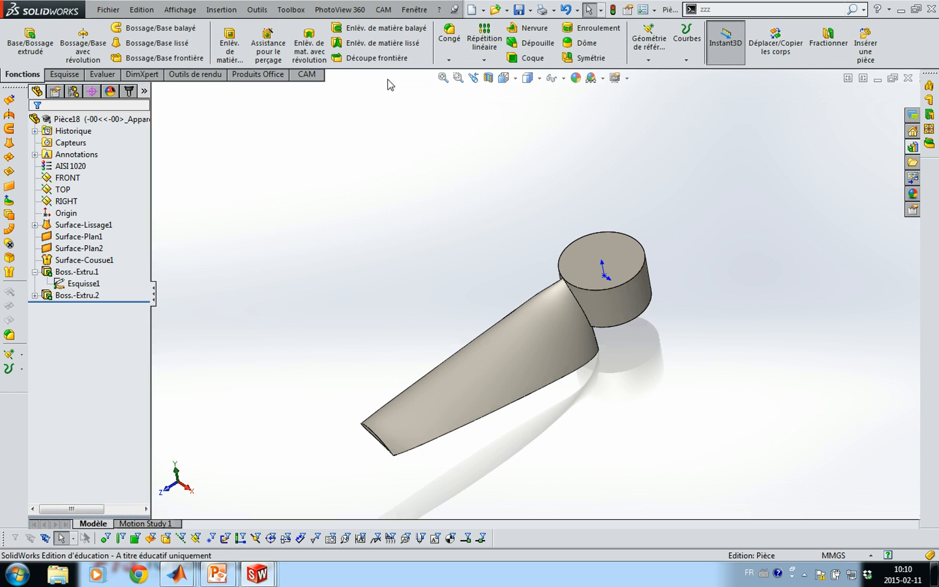
pyautogui.click(484, 60)
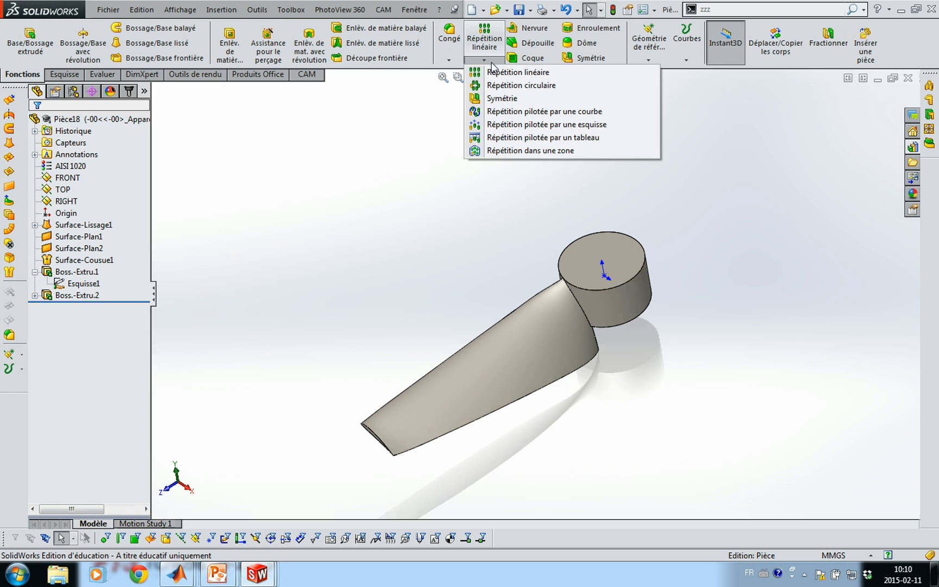
pyautogui.click(506, 86)
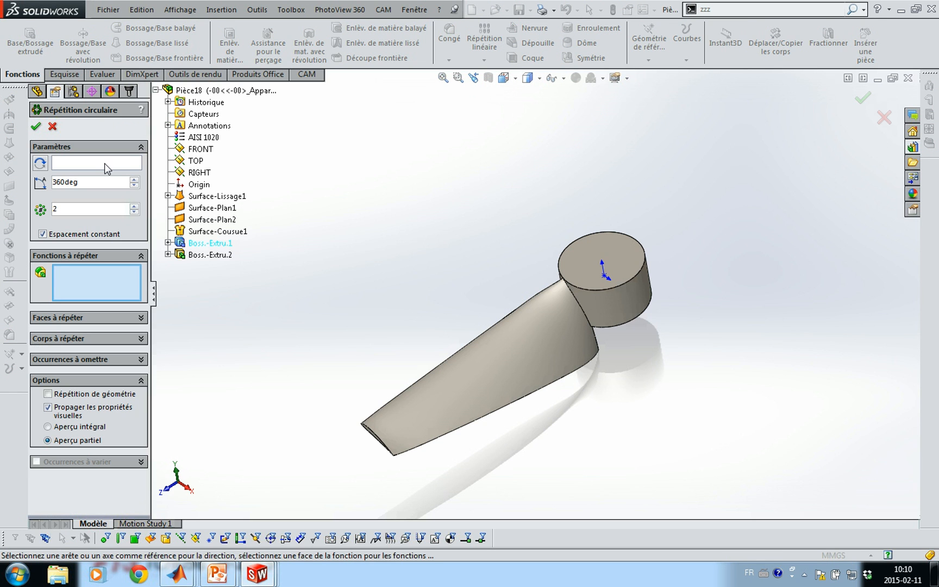
pyautogui.click(104, 163)
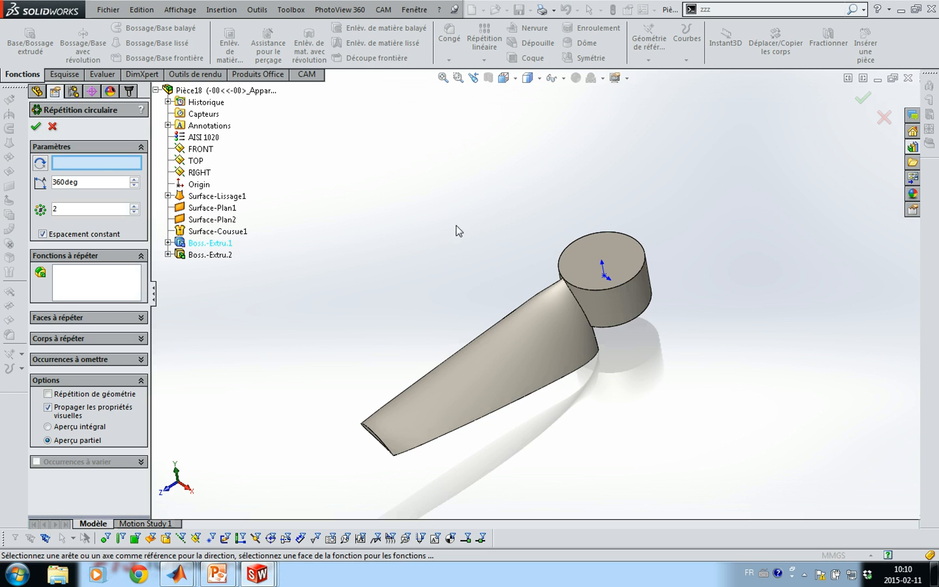
pyautogui.scroll(-2, 622, 301)
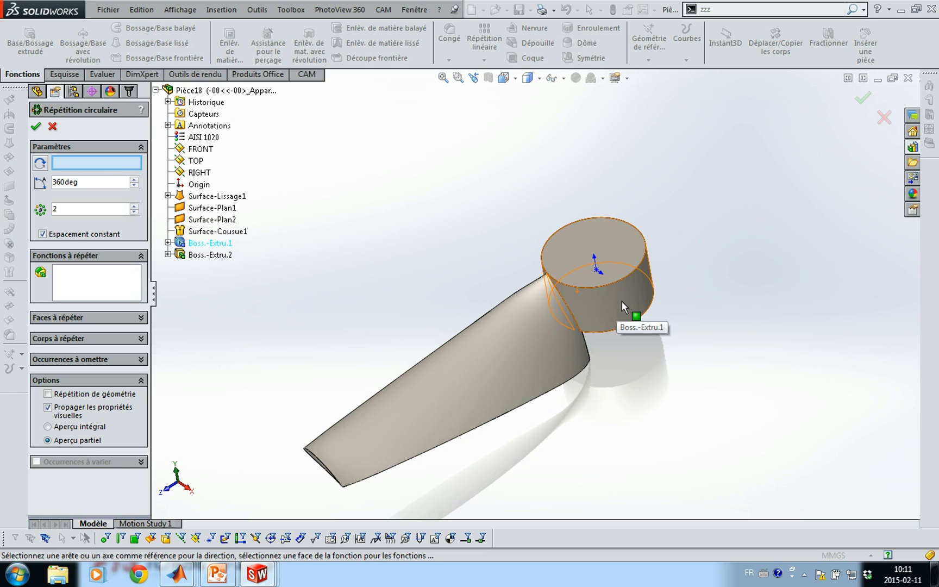
pyautogui.click(621, 297)
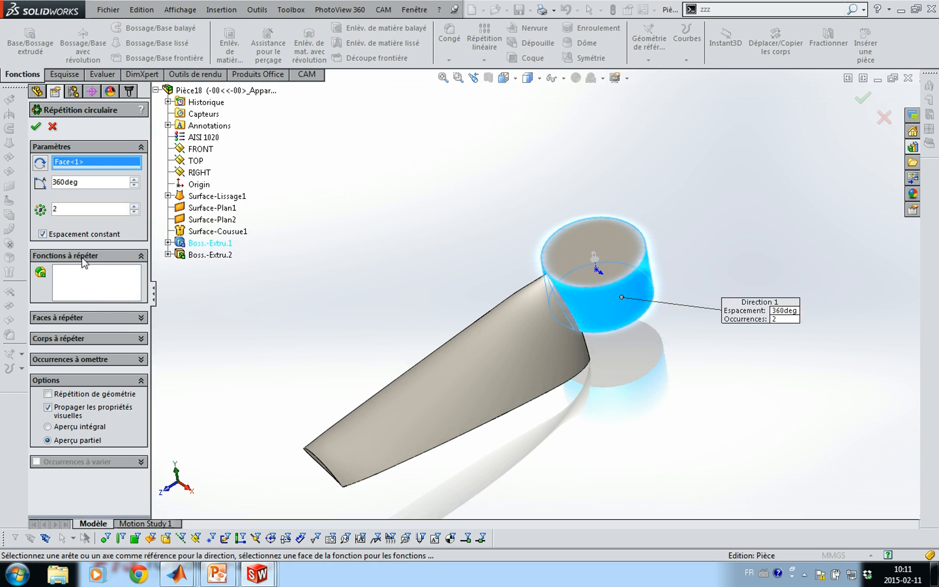
pyautogui.click(85, 339)
pyautogui.click(535, 353)
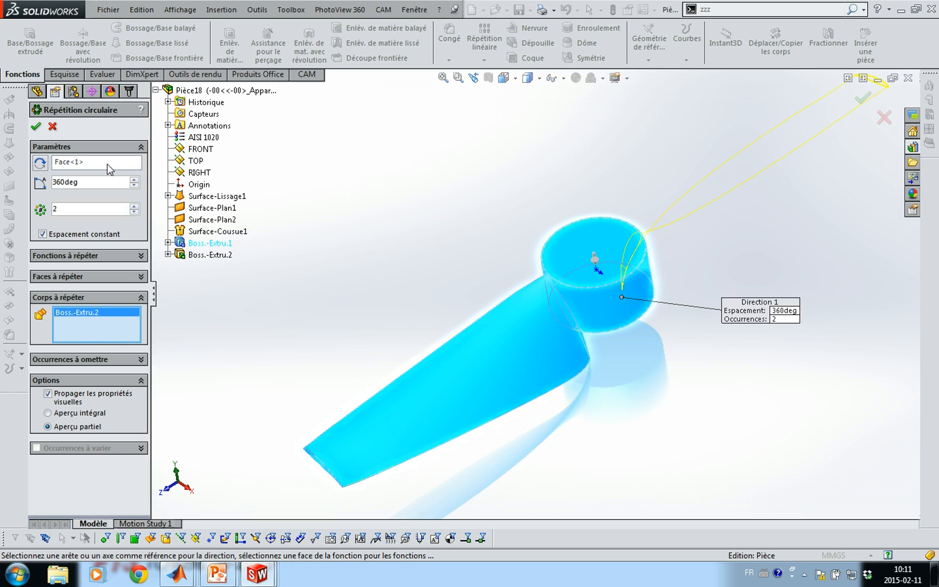
pyautogui.scroll(2, 730, 229)
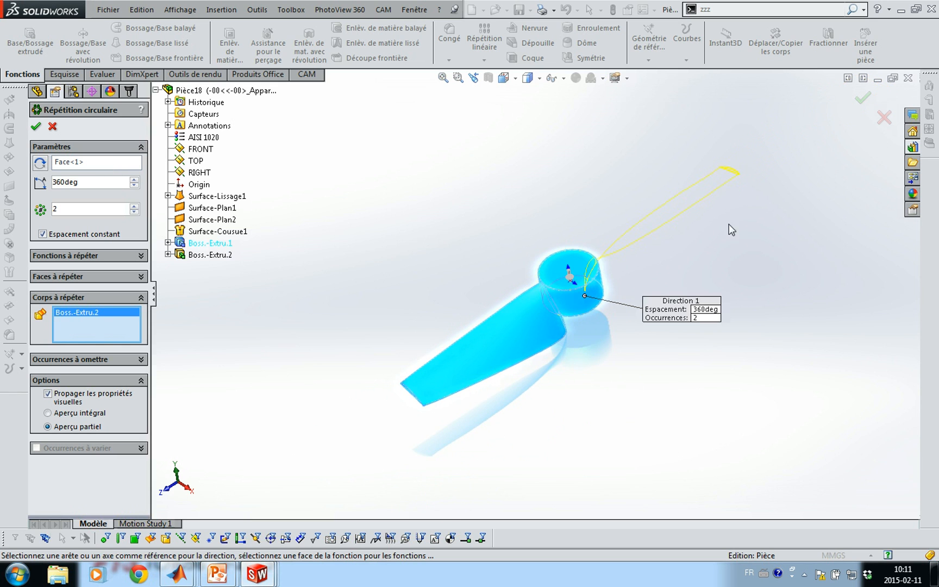
pyautogui.click(37, 128)
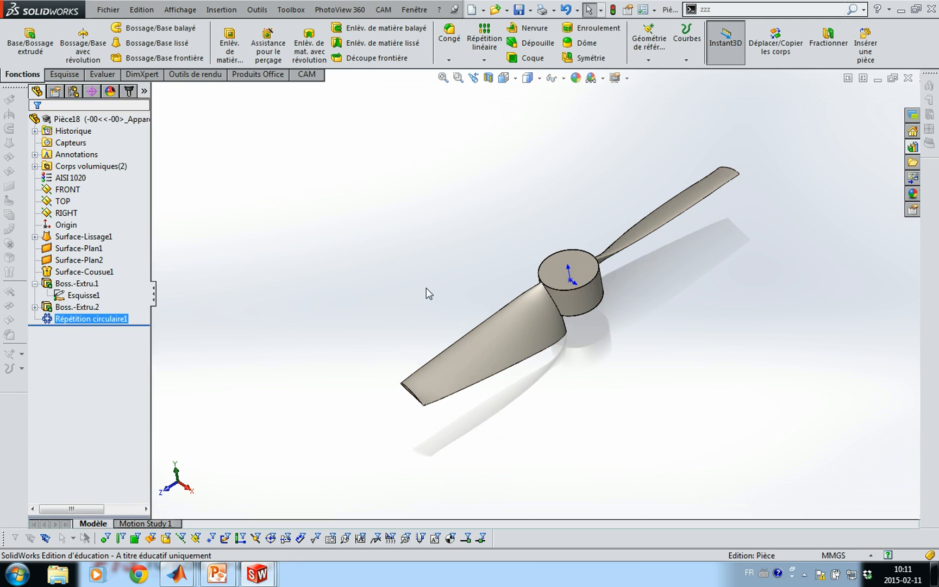
# Combine the original solid body and its patterned copy into one body with the "Ajouter" operation.
pyautogui.moveTo(388, 297); pyautogui.dragTo(371, 280, button='middle')
pyautogui.click(35, 166)
pyautogui.click(84, 190)
pyautogui.click(78, 180)
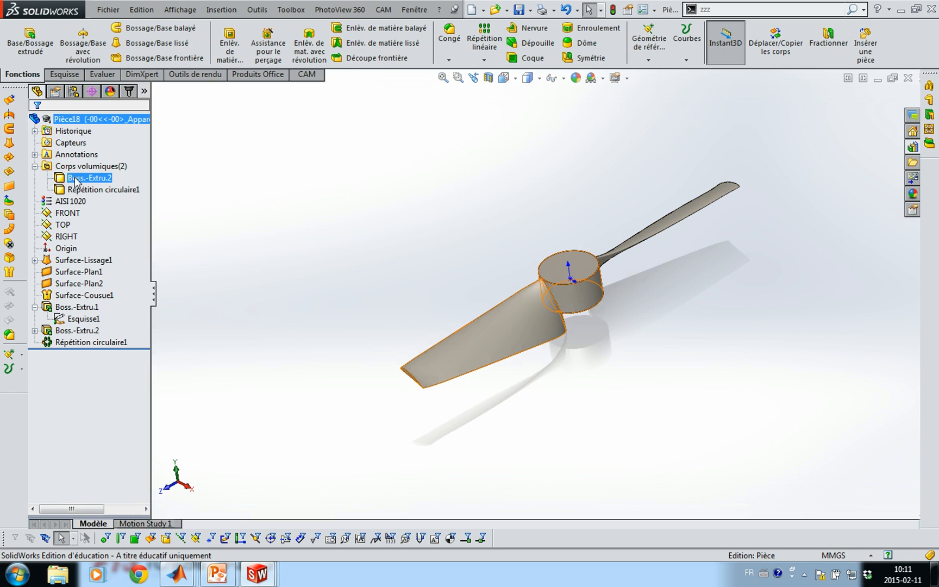
pyautogui.keyDown('ctrl'); pyautogui.click(86, 190); pyautogui.keyUp('ctrl')
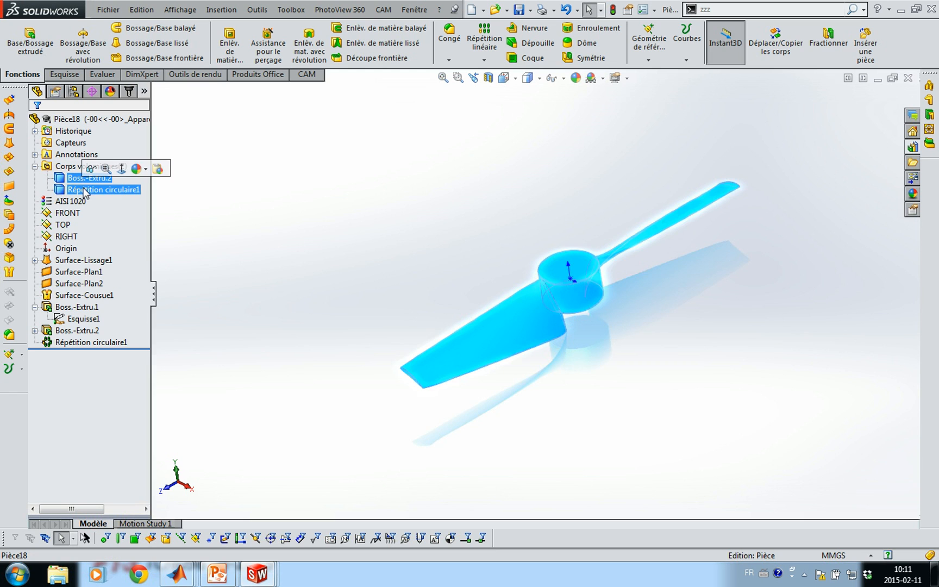
pyautogui.rightClick(86, 191)
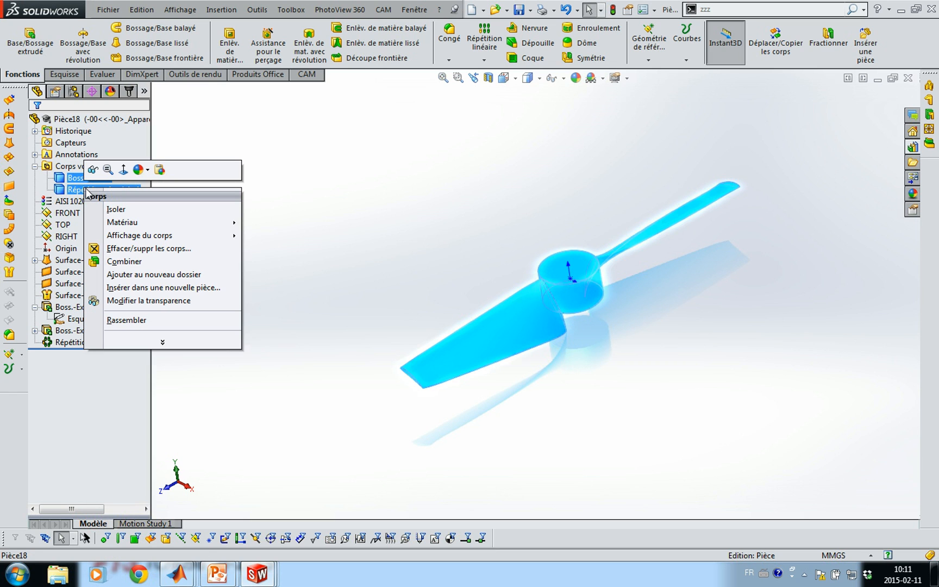
pyautogui.click(119, 262)
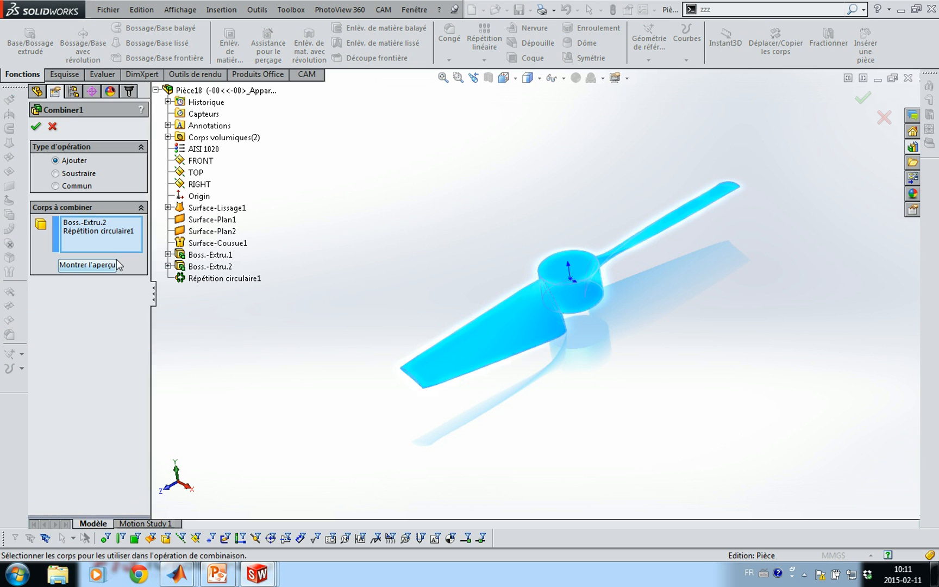
pyautogui.click(35, 128)
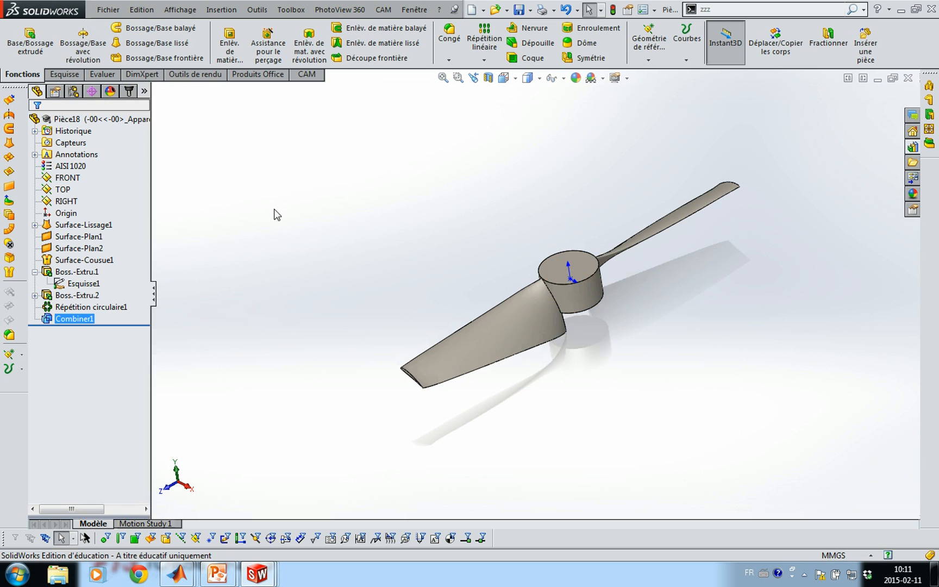
# Create a reference plane coincident with the hub's lower circular face.
pyautogui.moveTo(316, 228); pyautogui.dragTo(562, 377, button='middle')
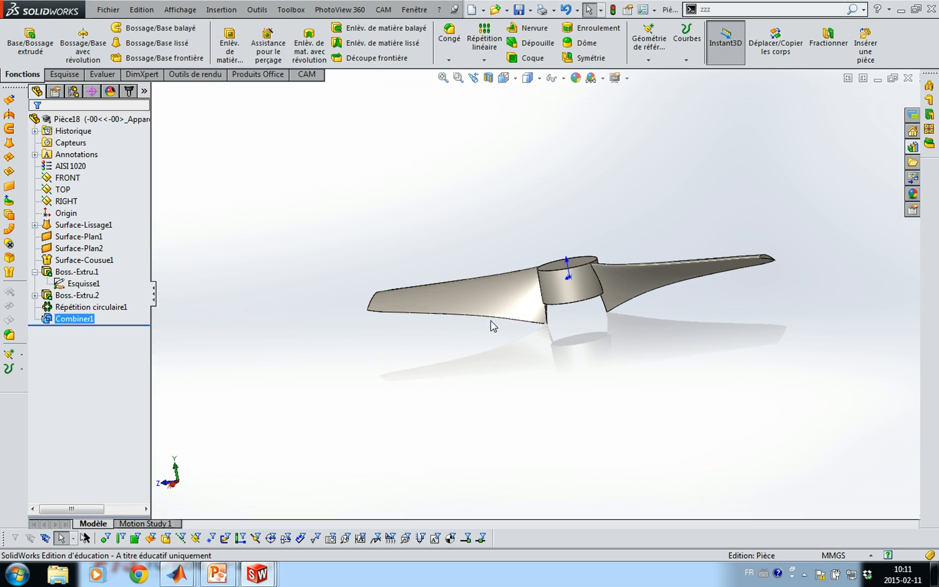
pyautogui.moveTo(585, 370); pyautogui.dragTo(621, 314, button='middle')
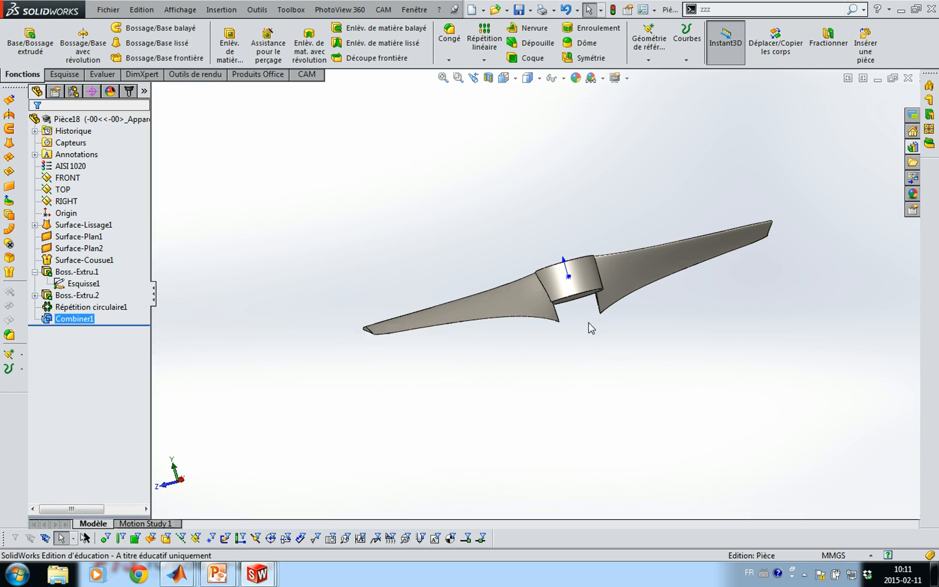
pyautogui.moveTo(594, 332); pyautogui.dragTo(558, 305, button='middle')
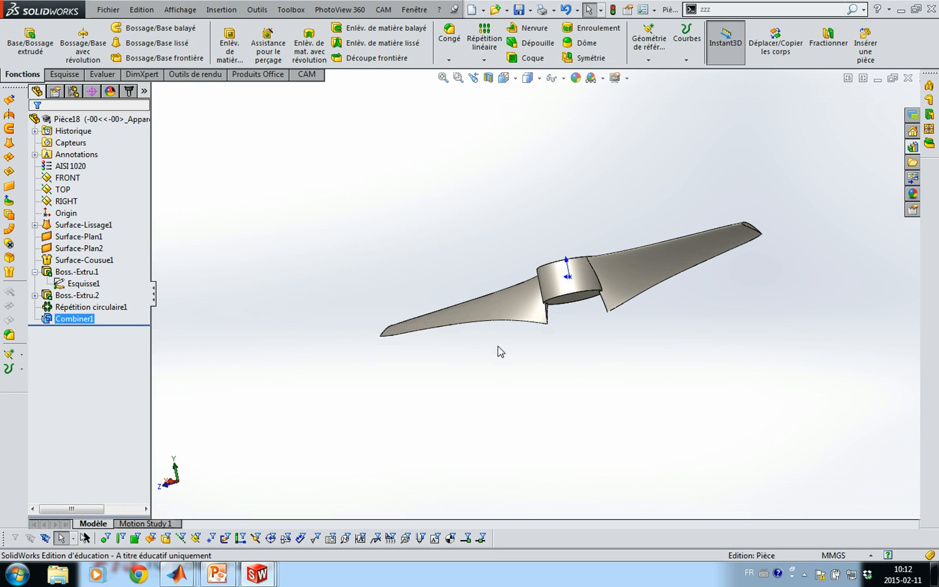
pyautogui.scroll(-2, 523, 350)
pyautogui.moveTo(525, 341); pyautogui.dragTo(549, 256, button='middle')
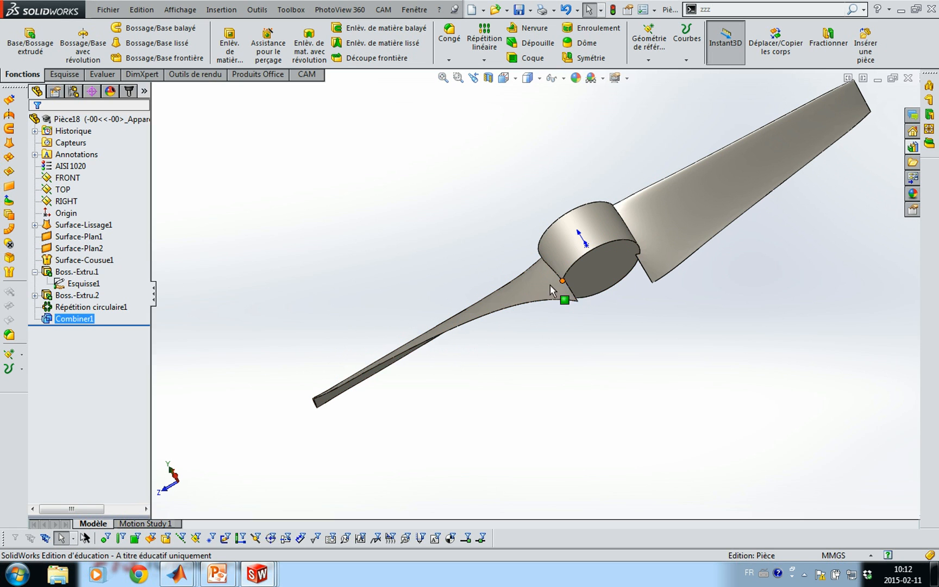
pyautogui.click(597, 265)
pyautogui.moveTo(596, 265)
pyautogui.mouseDown(button='middle')
pyautogui.moveTo(541, 227)
pyautogui.moveTo(541, 271)
pyautogui.mouseUp(button='middle')
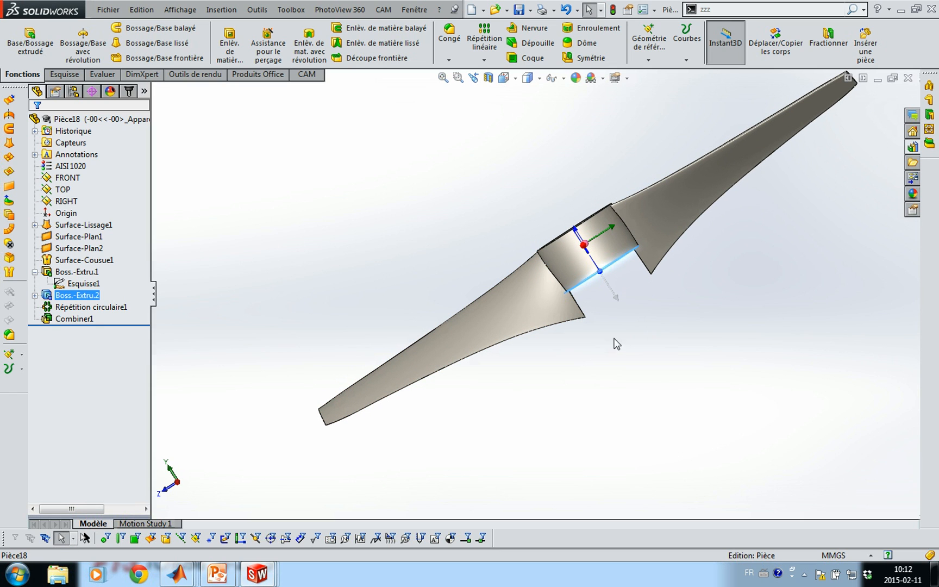
pyautogui.click(654, 47)
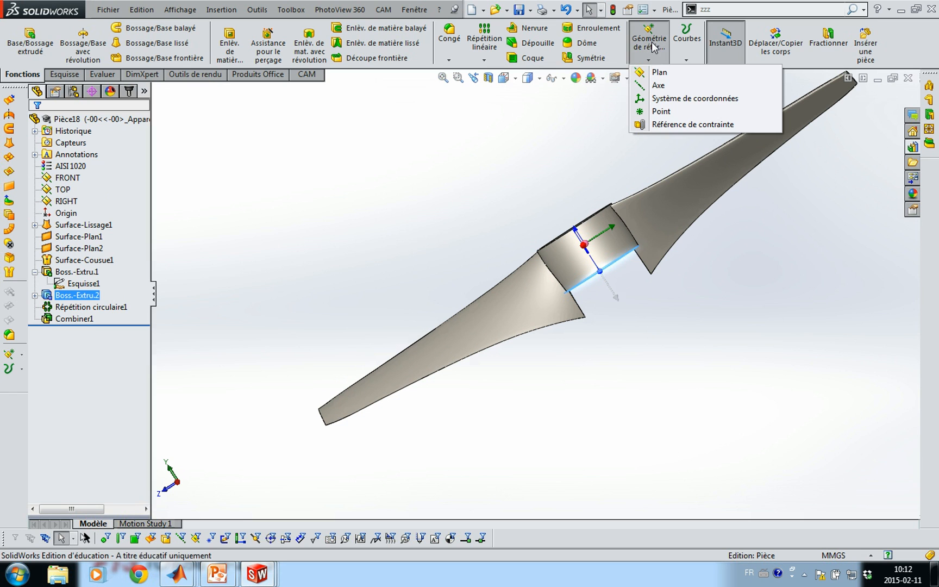
pyautogui.click(660, 72)
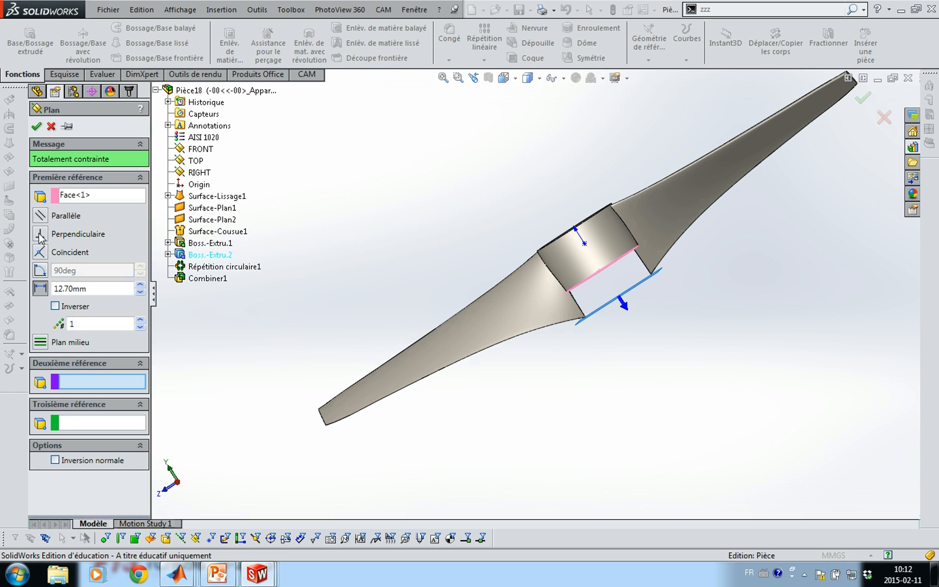
pyautogui.click(46, 252)
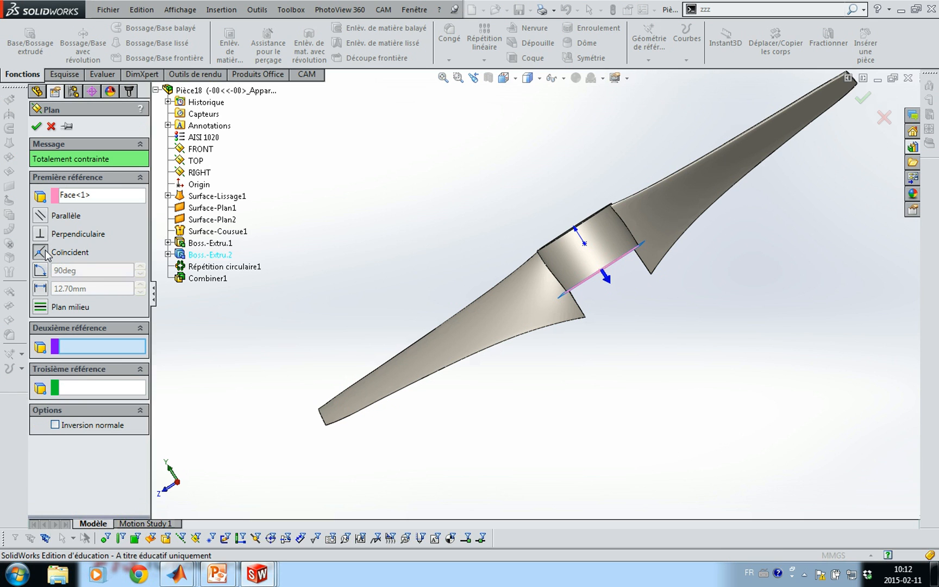
pyautogui.click(36, 127)
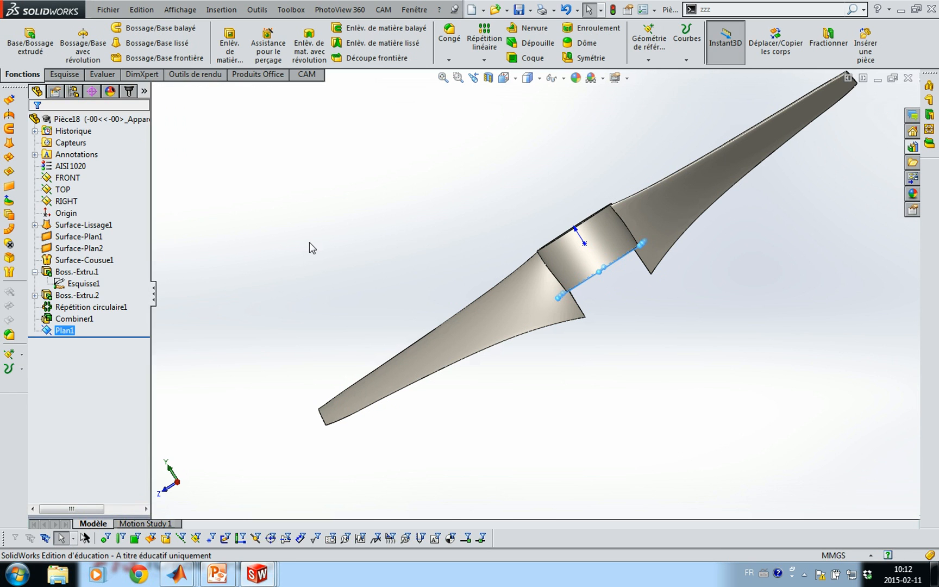
# Cut the solid with Plan1 using a surface cut, reversing the direction to remove the blade material extending below the hub.
pyautogui.moveTo(383, 254); pyautogui.dragTo(357, 252, button='middle')
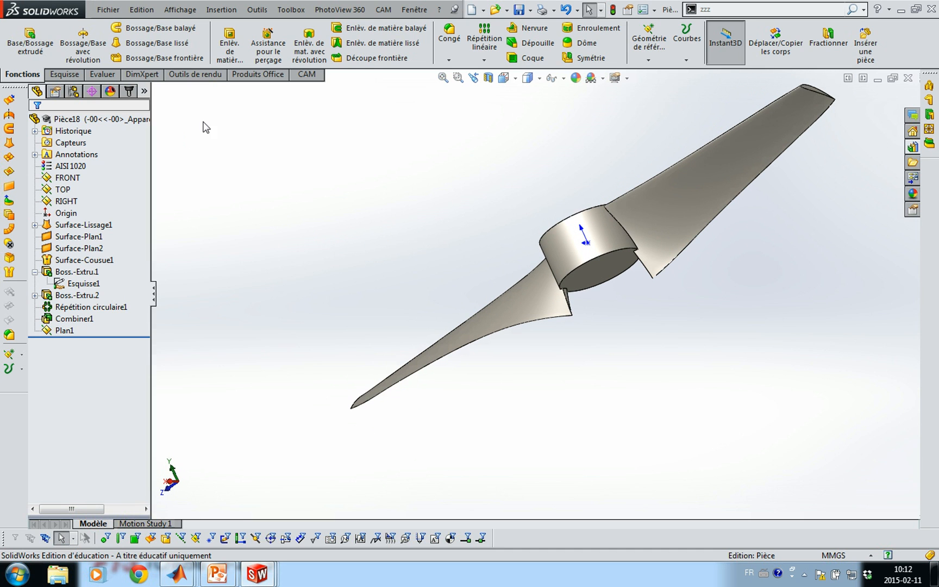
pyautogui.click(232, 15)
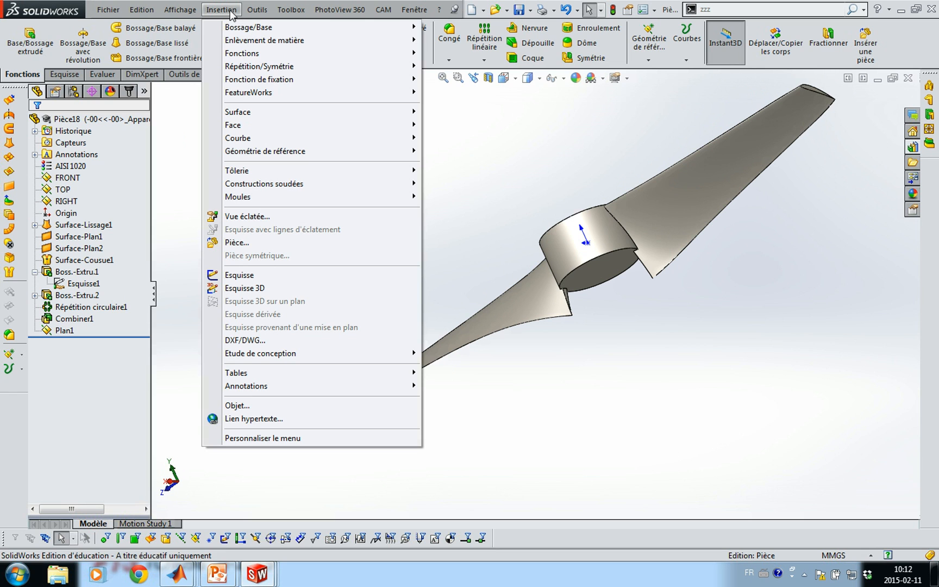
pyautogui.moveTo(247, 43)
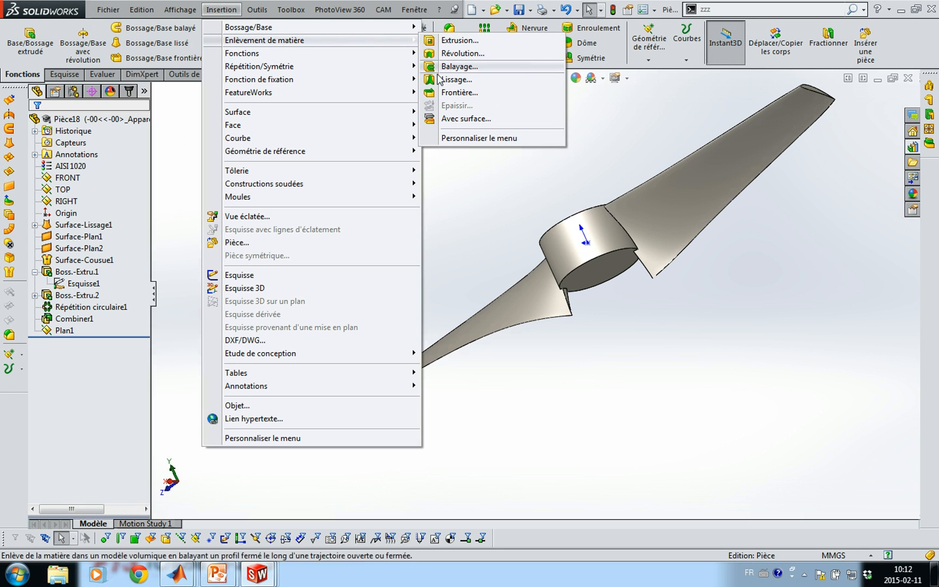
pyautogui.click(466, 119)
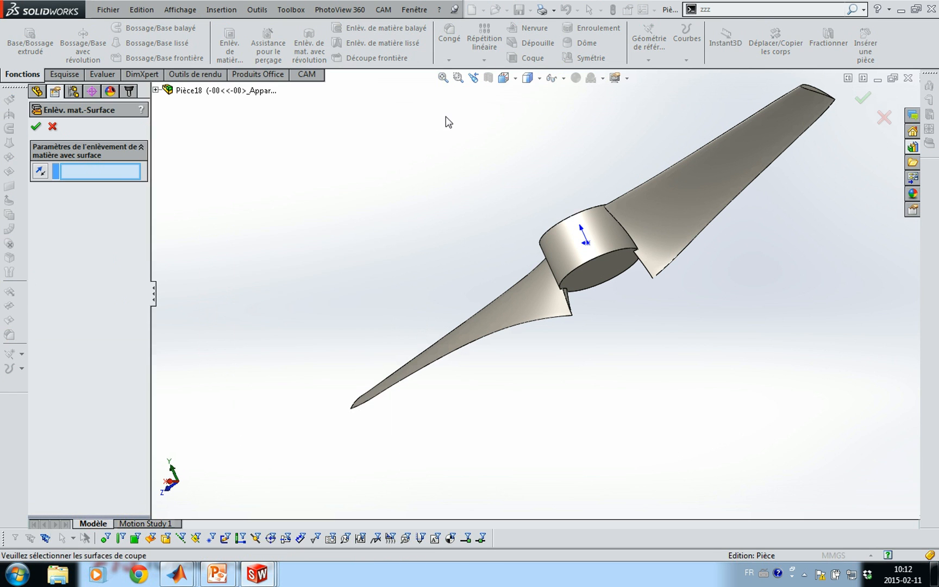
pyautogui.click(156, 90)
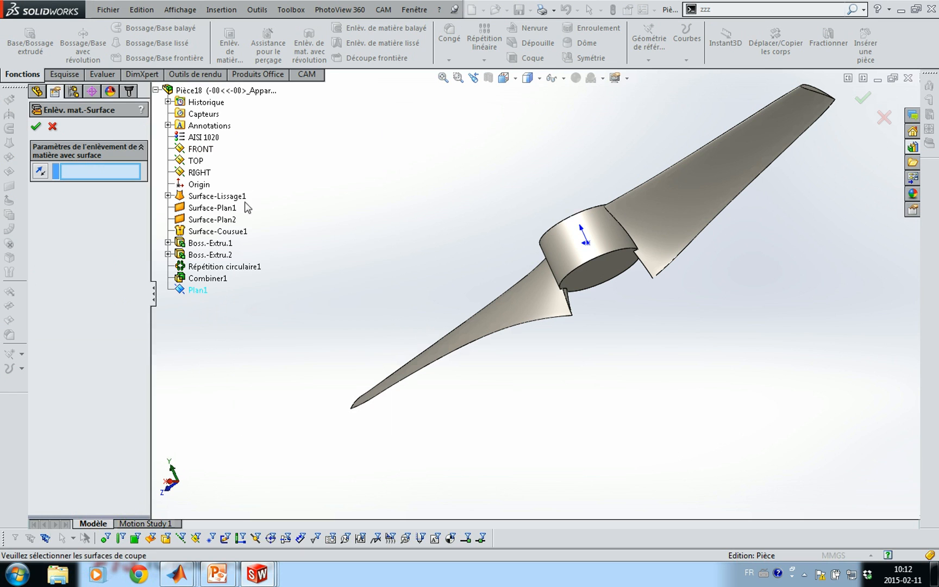
pyautogui.click(198, 290)
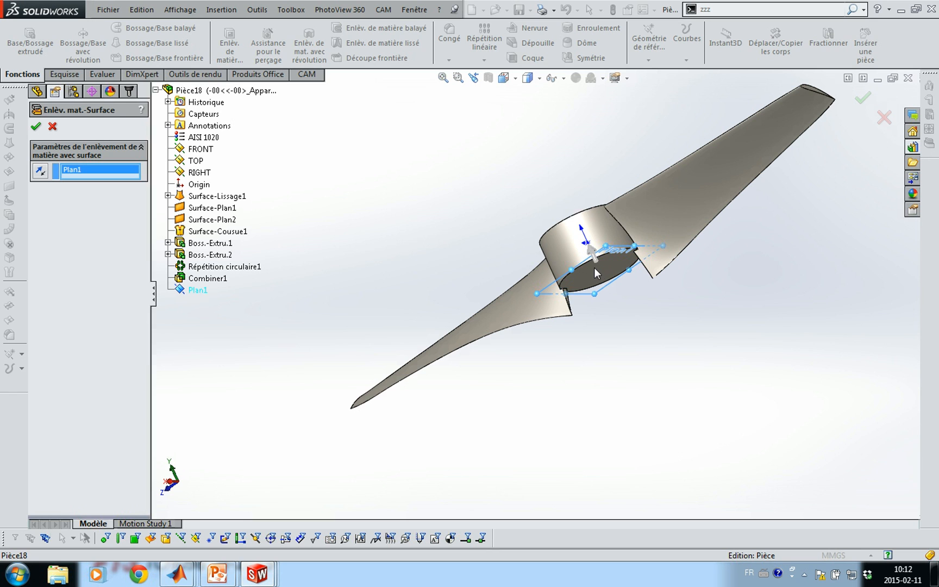
pyautogui.click(40, 172)
pyautogui.click(36, 127)
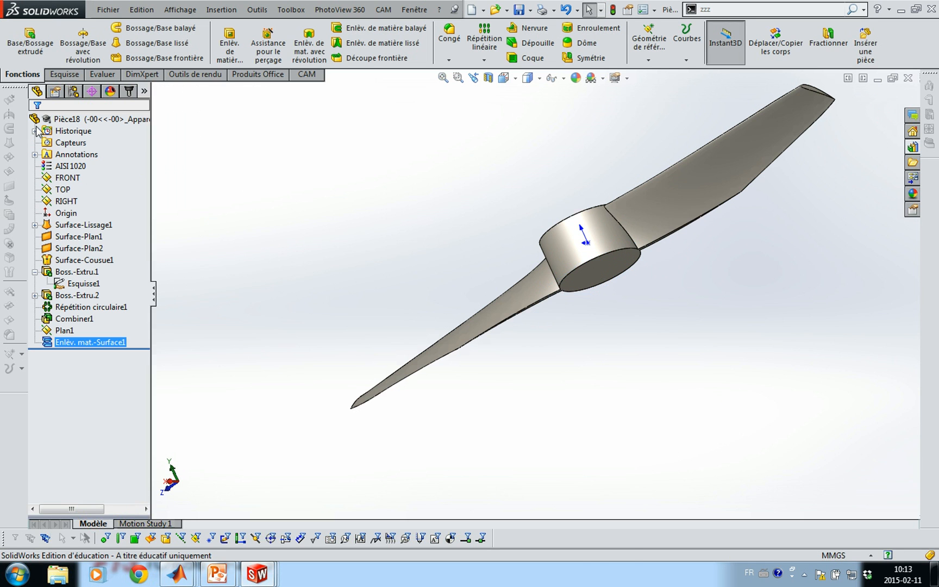
# Orient the view normal to the hub's upper circular face and open a new sketch on that face.
pyautogui.moveTo(449, 202); pyautogui.dragTo(540, 214, button='middle')
pyautogui.click(543, 215)
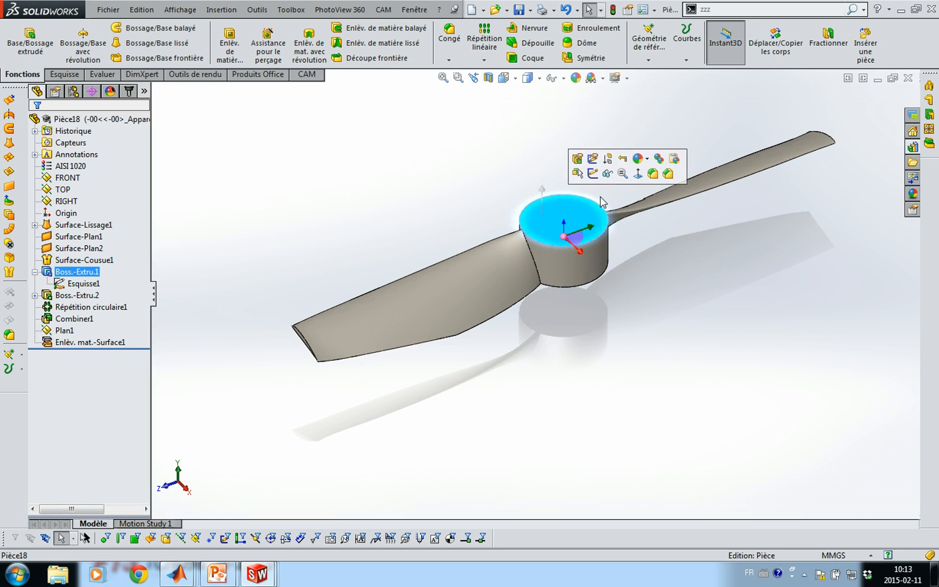
pyautogui.hotkey('ctrl', '8')
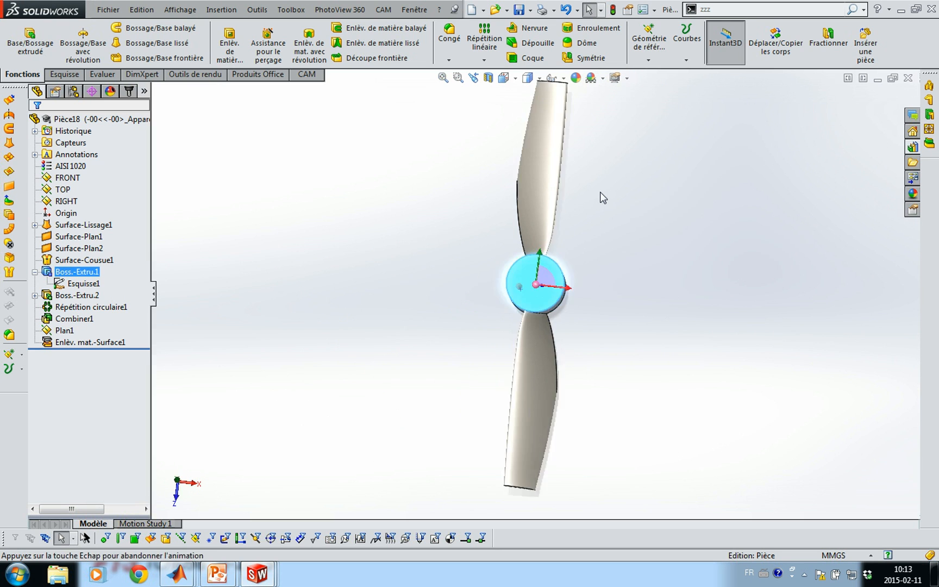
pyautogui.click(624, 220)
pyautogui.scroll(-3, 633, 253)
pyautogui.keyDown('ctrl'); pyautogui.moveTo(509, 352); pyautogui.dragTo(541, 288, button='middle'); pyautogui.keyUp('ctrl')
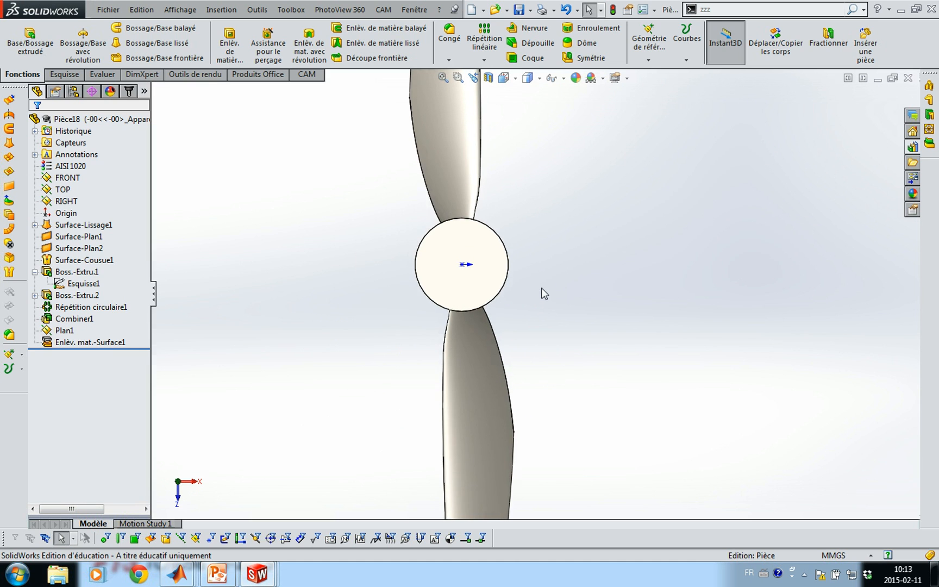
pyautogui.scroll(-3, 541, 287)
pyautogui.click(424, 294)
pyautogui.click(446, 245)
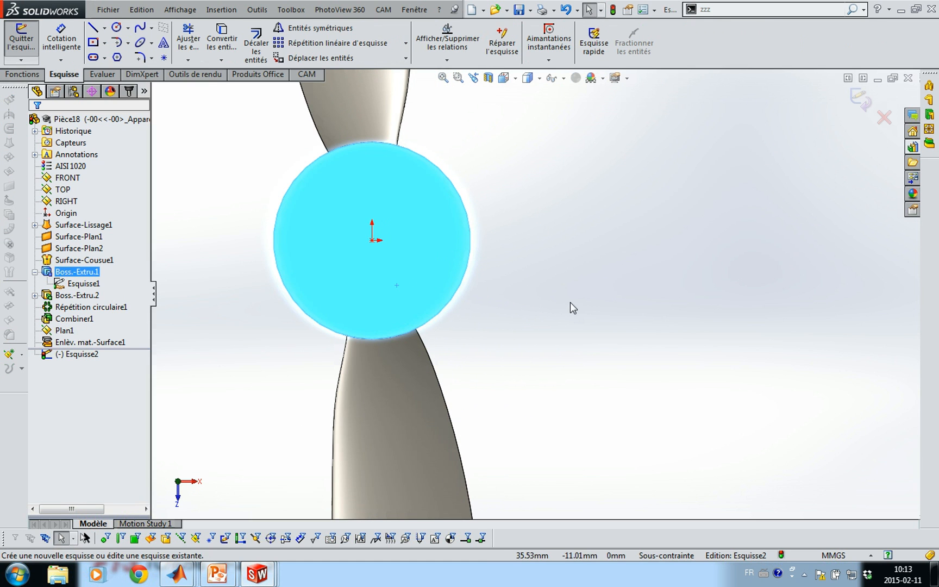
# Draw a vertical construction line through the centre of the hub face, spanning its circular edge from side to side.
pyautogui.scroll(-2, 534, 298)
pyautogui.keyDown('ctrl'); pyautogui.moveTo(476, 295); pyautogui.dragTo(621, 363, button='middle'); pyautogui.keyUp('ctrl')
pyautogui.click(105, 29)
pyautogui.click(106, 56)
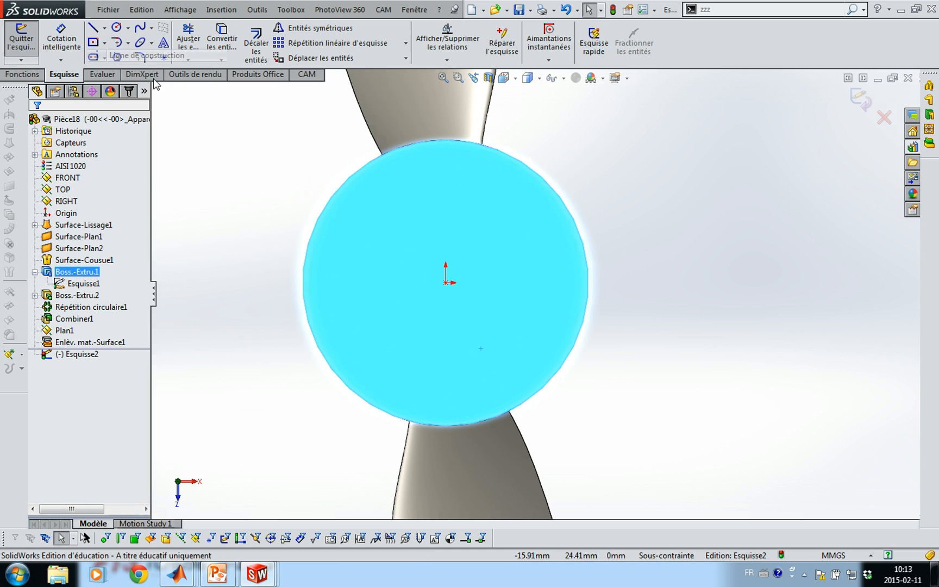
pyautogui.click(445, 140)
pyautogui.click(445, 425)
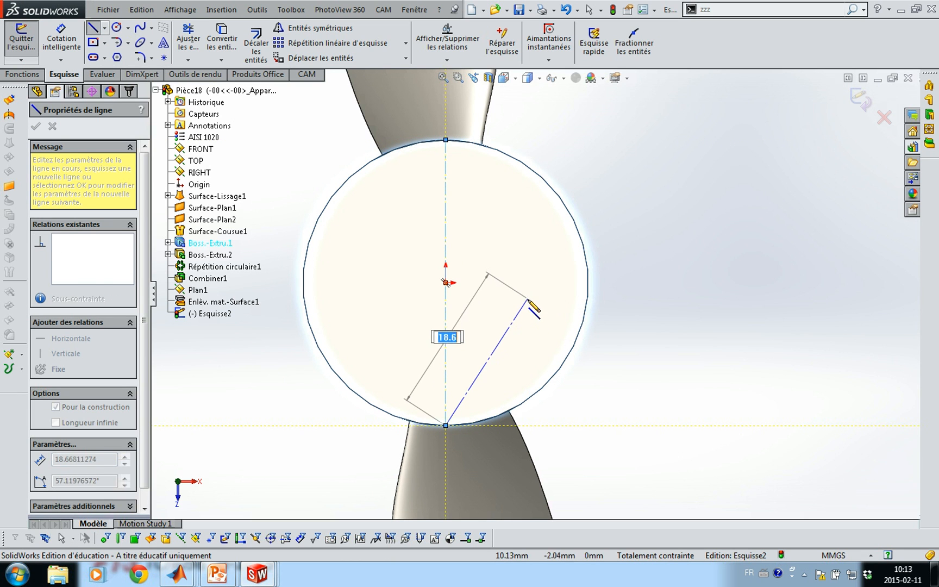
pyautogui.press('Escape')
pyautogui.press('Escape')
# Draw a horizontal construction line across the full hub face through its centre.
pyautogui.press('Return')
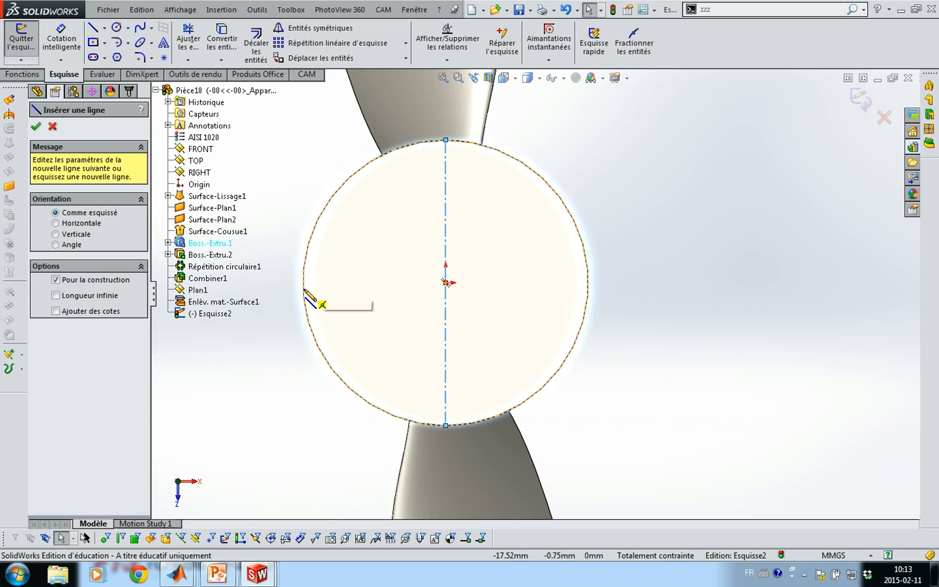
pyautogui.click(304, 282)
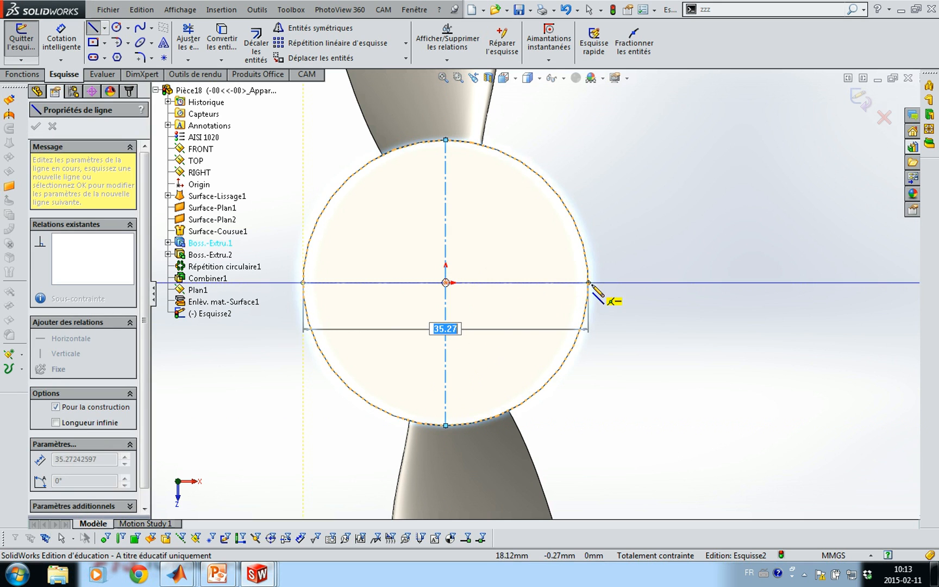
pyautogui.click(588, 283)
pyautogui.press('Escape')
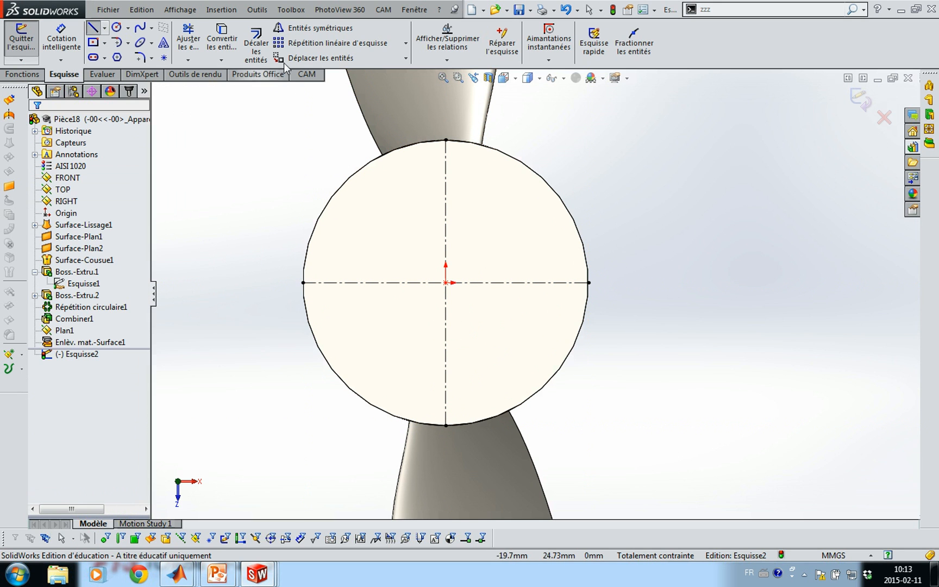
# Offset the vertical construction line by 2 mm in both directions, adding the dimensions.
pyautogui.click(263, 46)
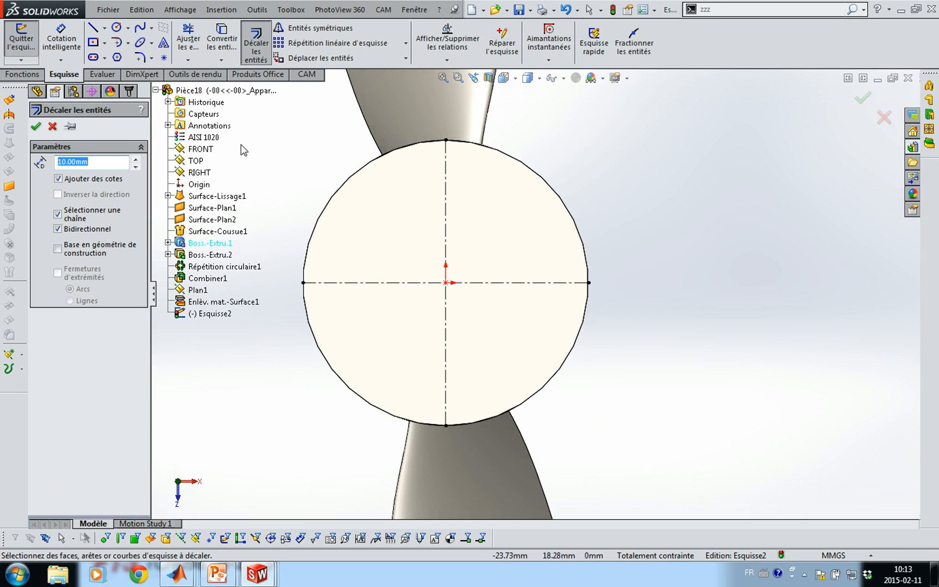
pyautogui.click(447, 239)
pyautogui.click(100, 162)
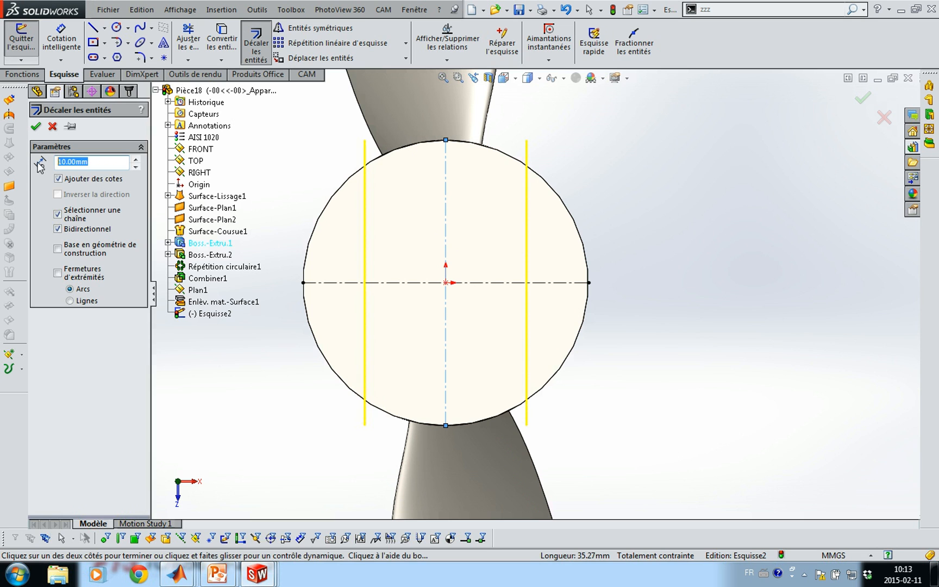
pyautogui.write('2')
pyautogui.press('Return')
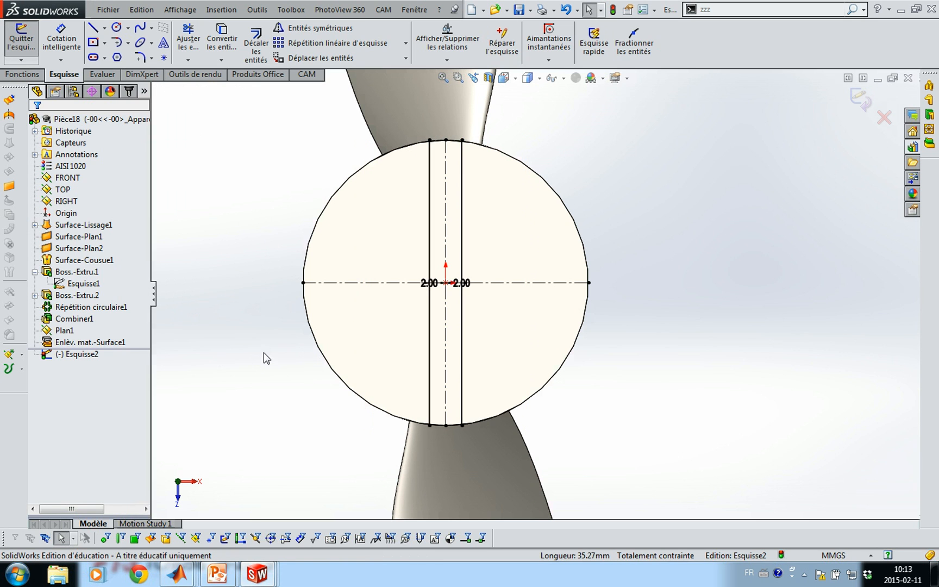
# Offset the horizontal construction line by 2 mm in both directions.
pyautogui.press('Return')
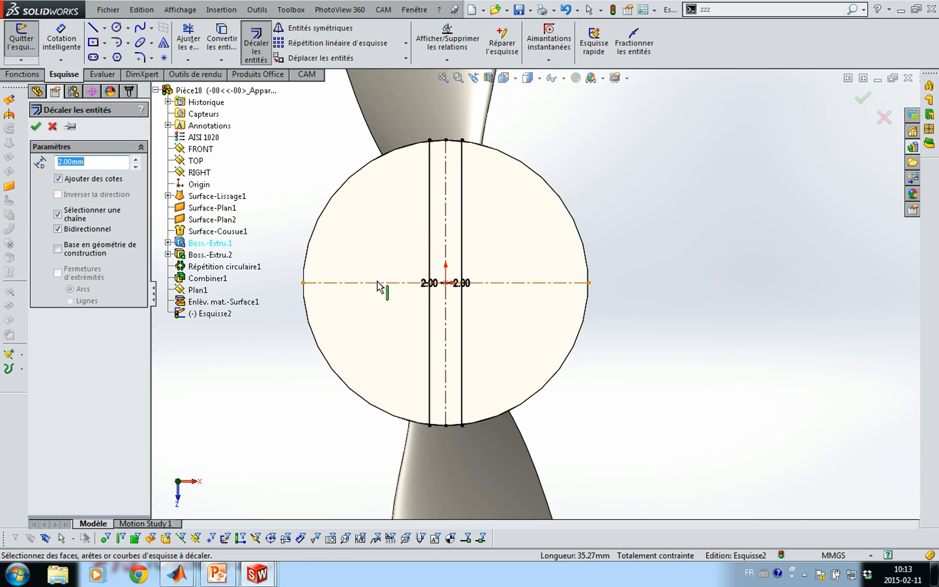
pyautogui.click(339, 282)
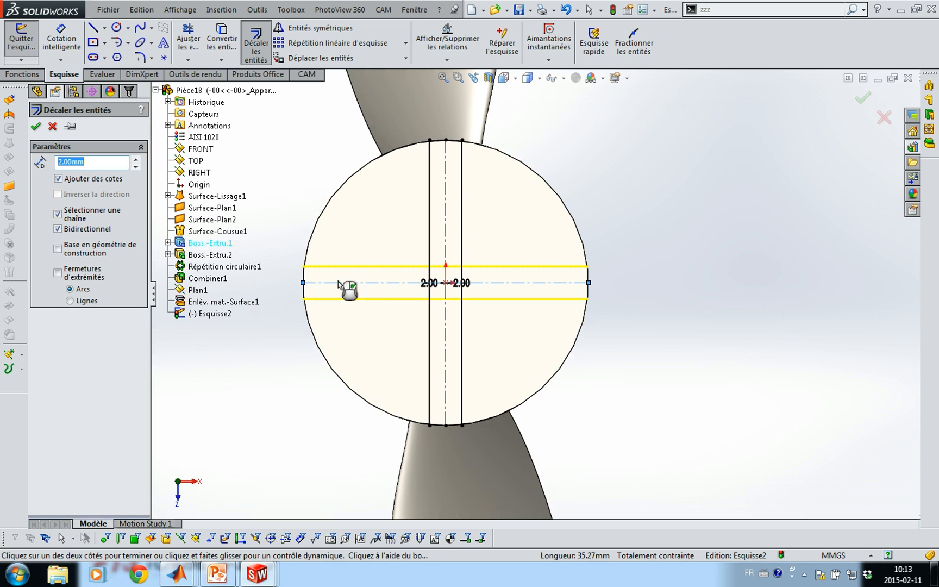
pyautogui.click(36, 126)
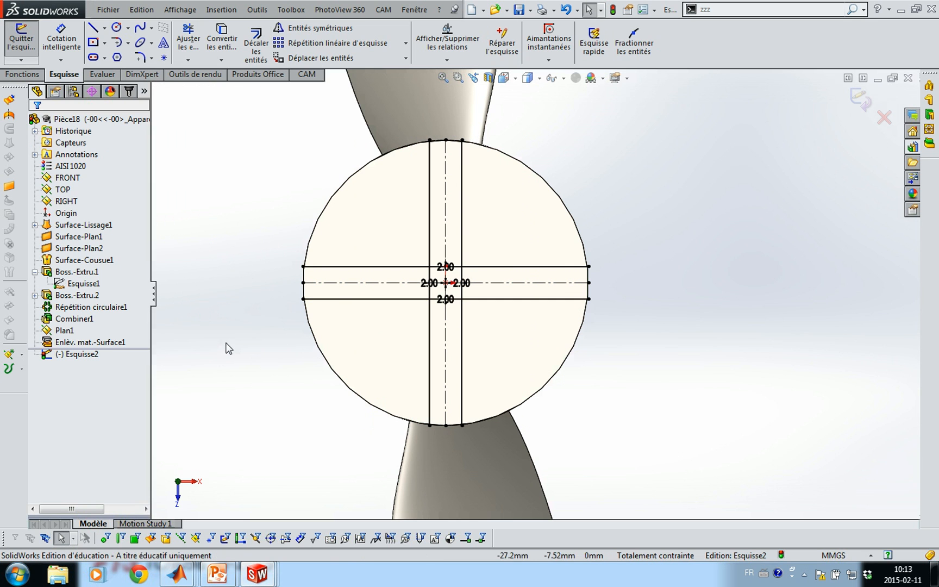
pyautogui.moveTo(224, 341); pyautogui.dragTo(299, 332, button='right')
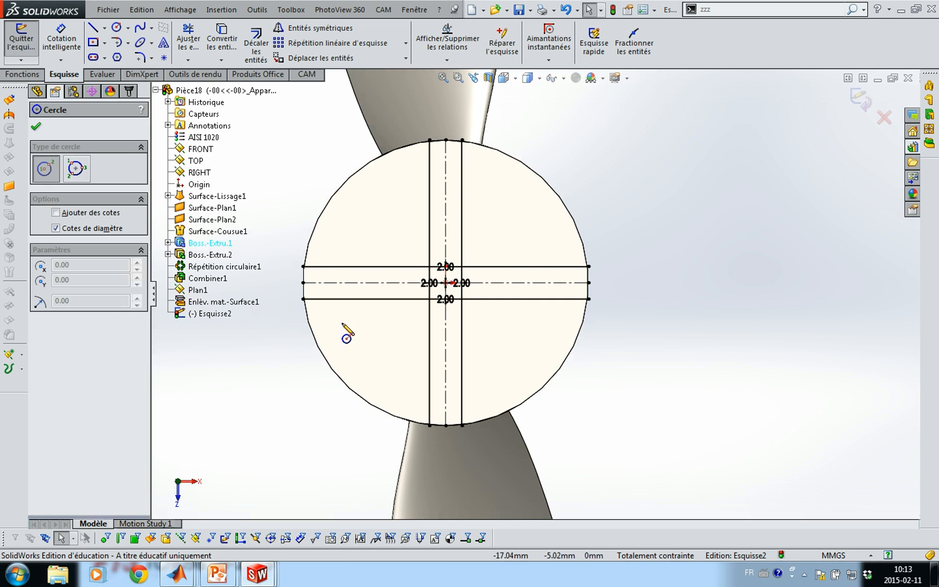
pyautogui.click(446, 283)
pyautogui.press('Escape')
# Sketch a circle about 26 mm in diameter centred on the origin, inside the hub's circular edge.
pyautogui.scroll(-4, 489, 325)
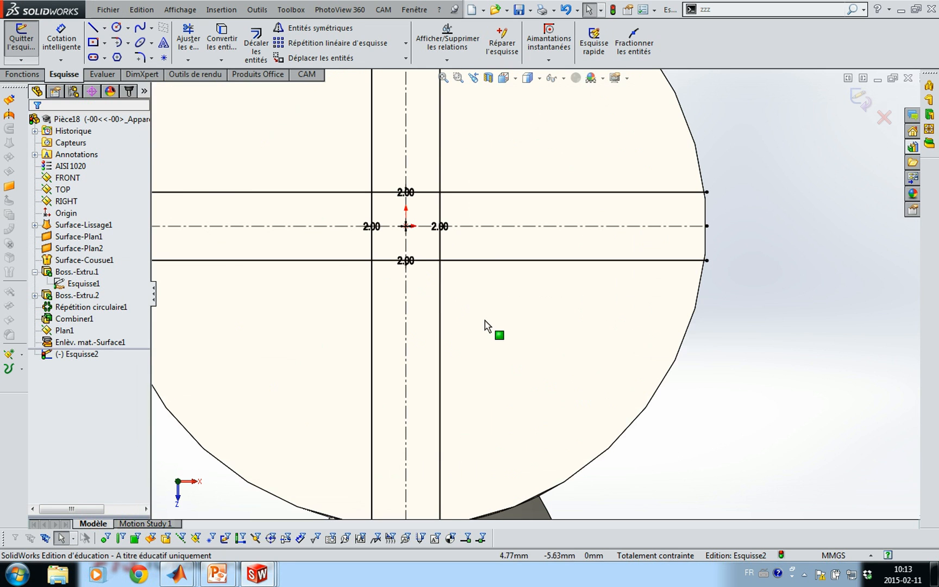
pyautogui.moveTo(447, 275); pyautogui.dragTo(486, 272, button='right')
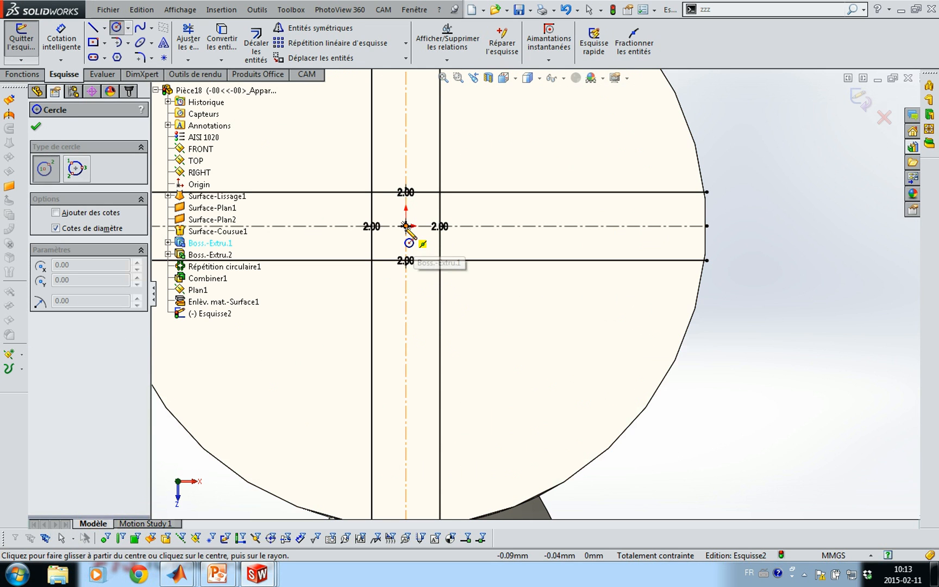
pyautogui.click(406, 226)
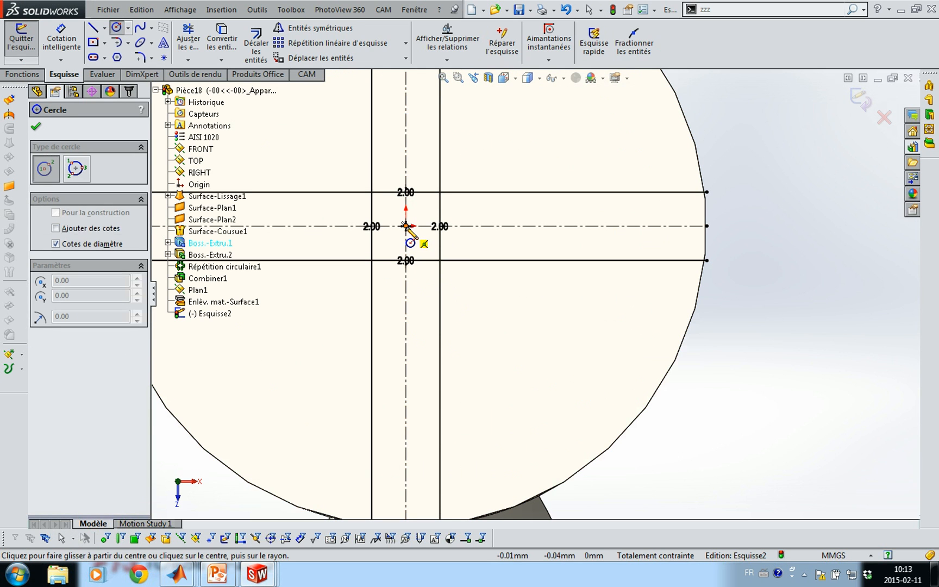
pyautogui.click(580, 370)
pyautogui.scroll(3, 740, 416)
pyautogui.press('Escape')
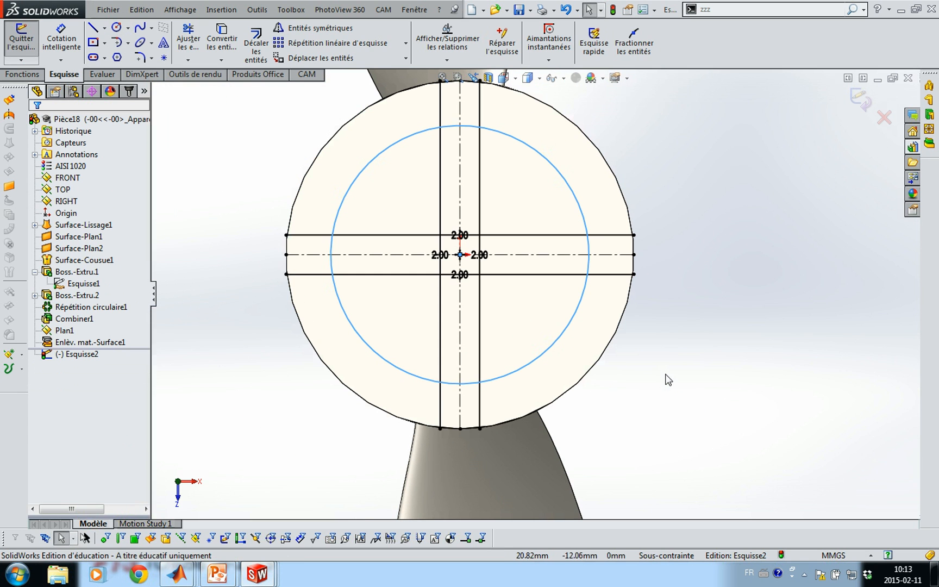
# Dimension the gap between the inner circle and the hub's outer edge and set it to 4 mm.
pyautogui.press('s')
pyautogui.click(688, 380)
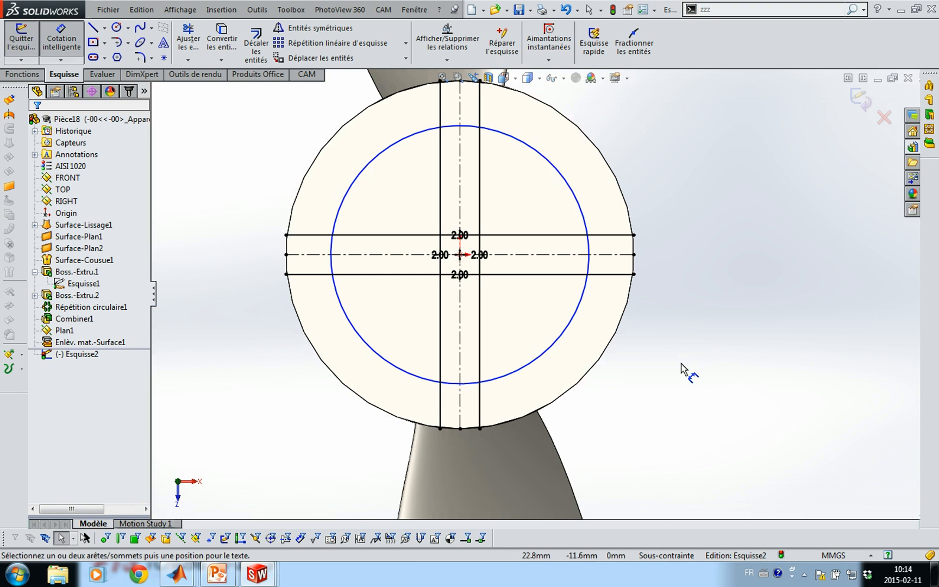
pyautogui.click(588, 209)
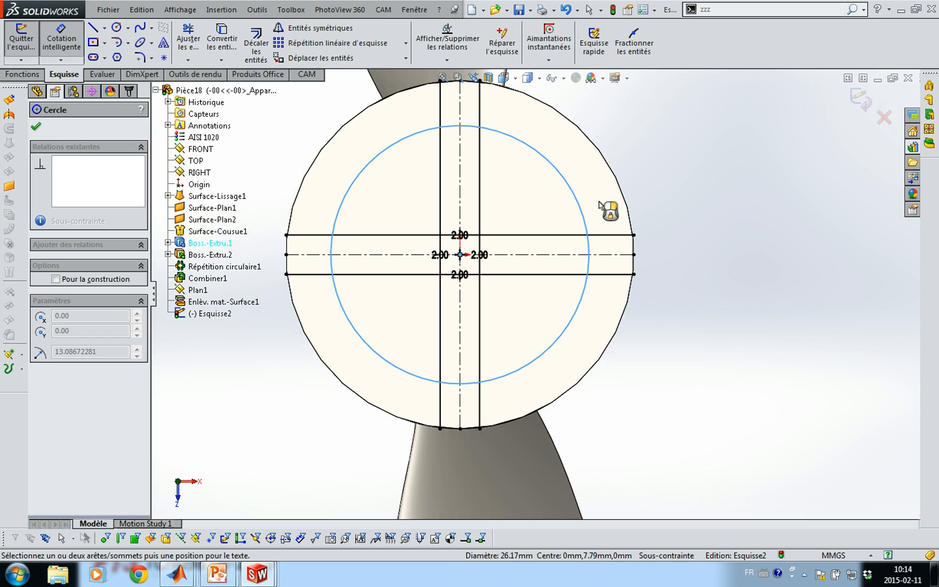
pyautogui.press('Escape')
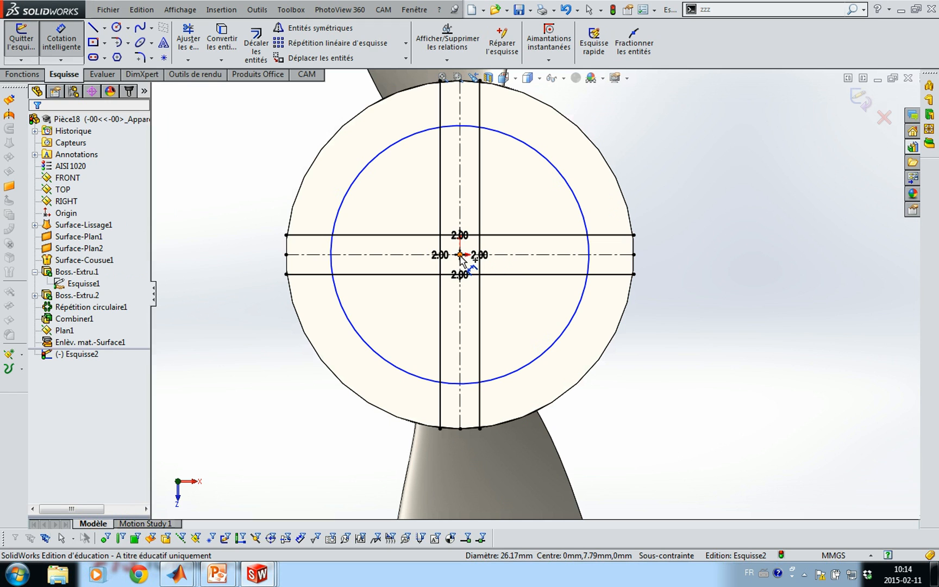
pyautogui.click(604, 212)
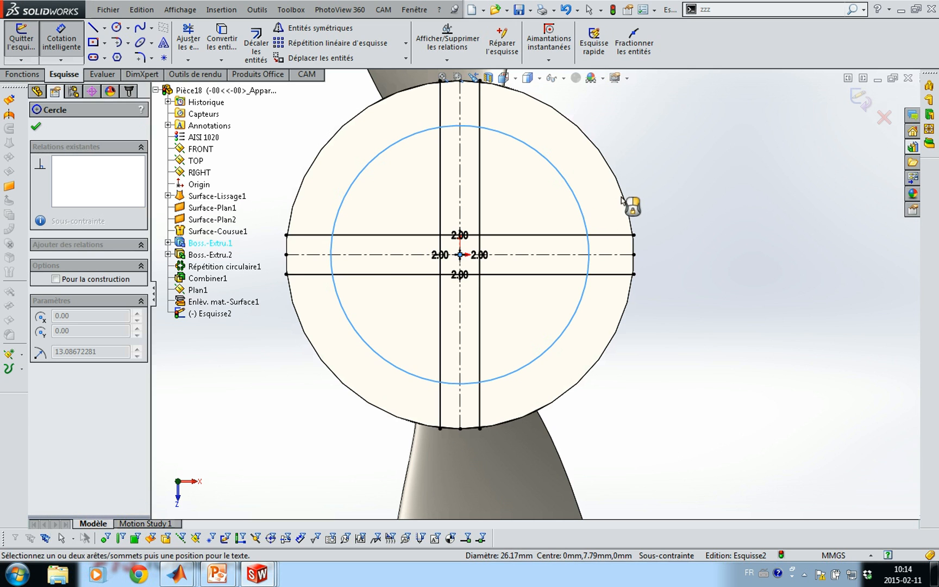
pyautogui.click(628, 202)
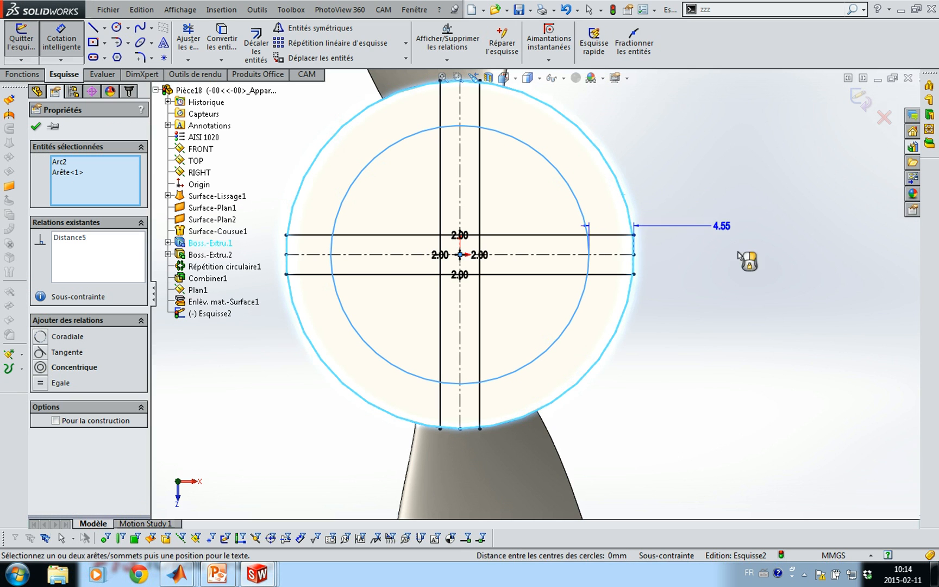
pyautogui.click(778, 353)
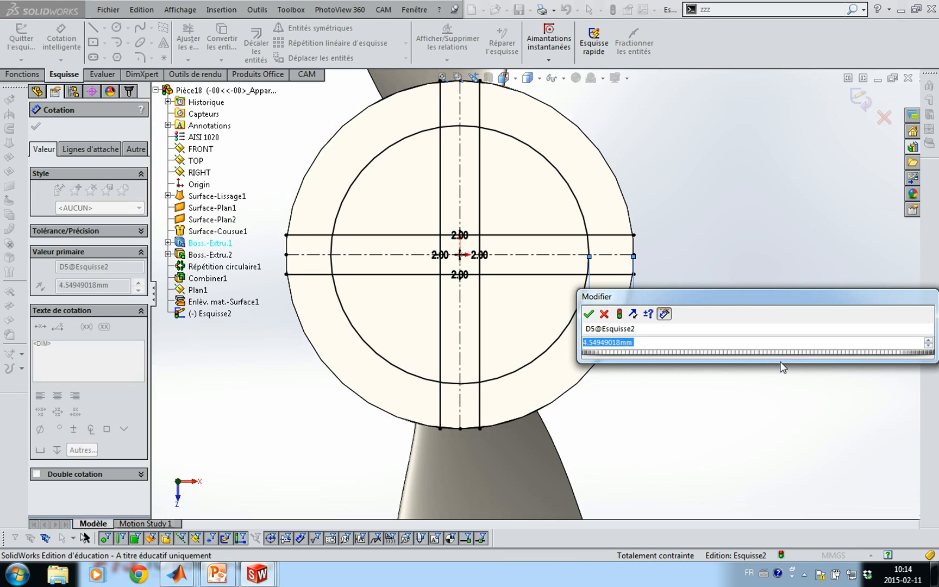
pyautogui.write('4')
pyautogui.press('Return')
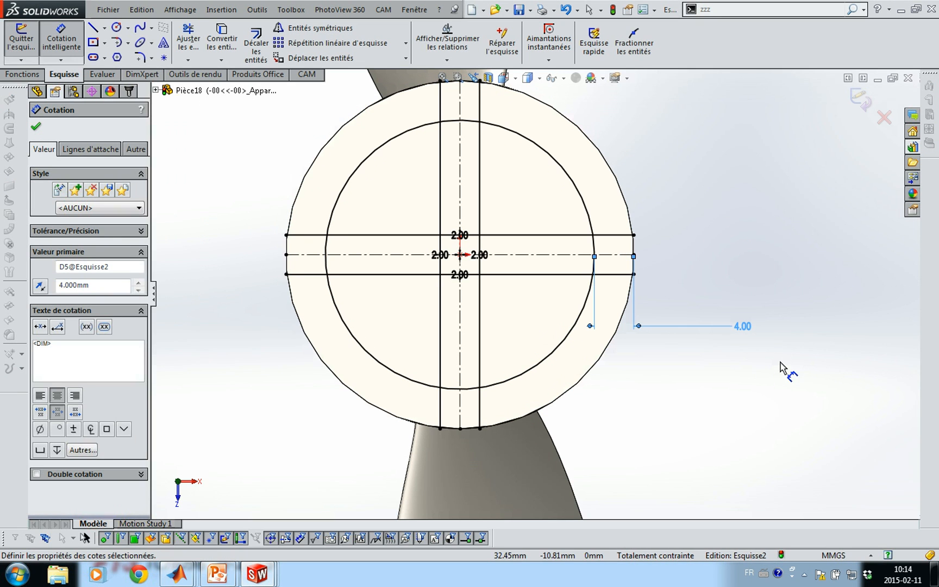
pyautogui.click(36, 126)
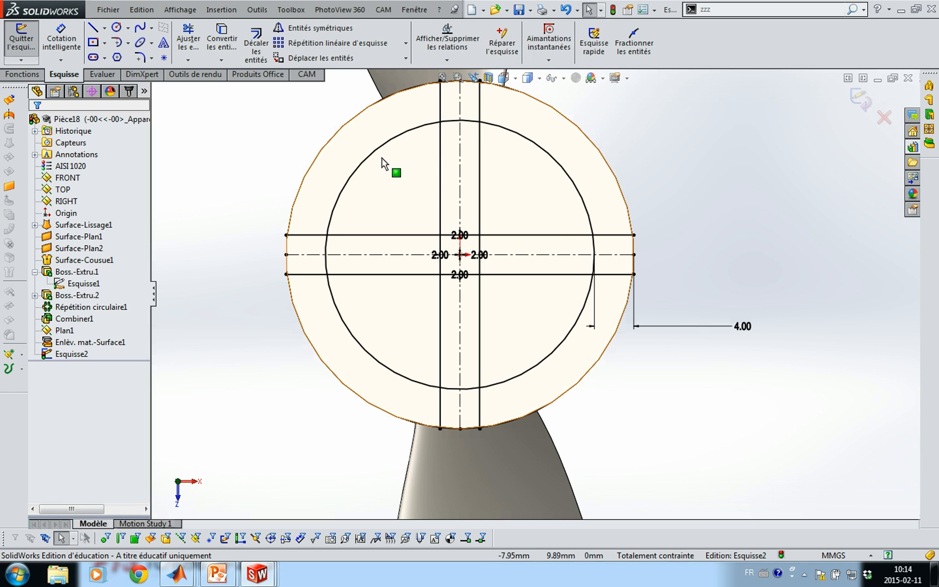
# Try to extrude the four quarter-circle regions between the cross bars as a 20 mm blind boss merged with the hub.
pyautogui.click(20, 74)
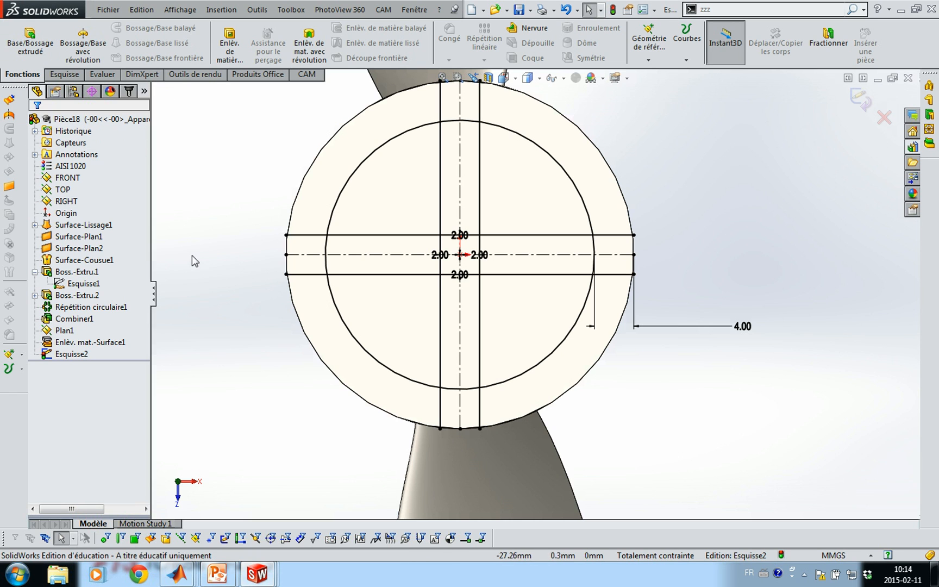
pyautogui.click(30, 46)
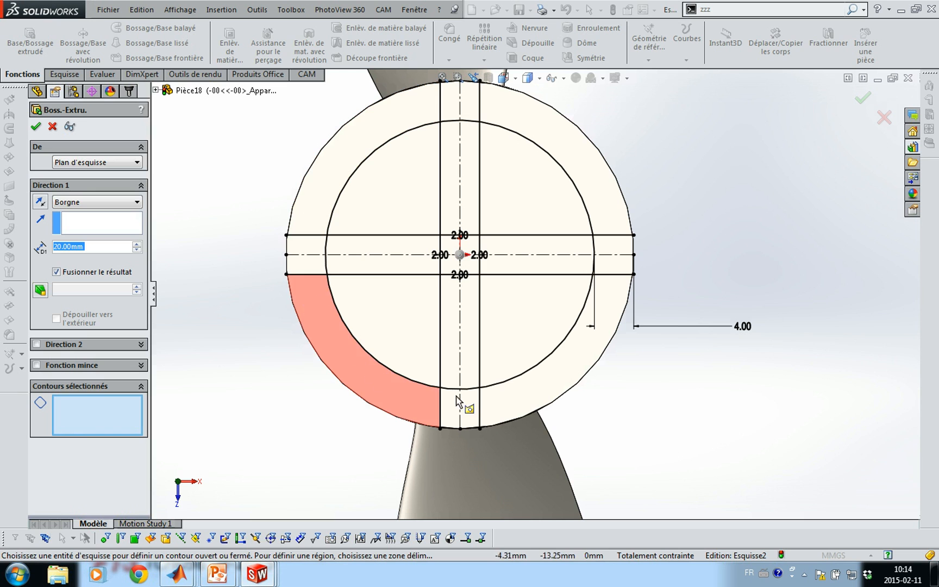
pyautogui.click(399, 297)
pyautogui.click(389, 217)
pyautogui.click(524, 212)
pyautogui.click(524, 325)
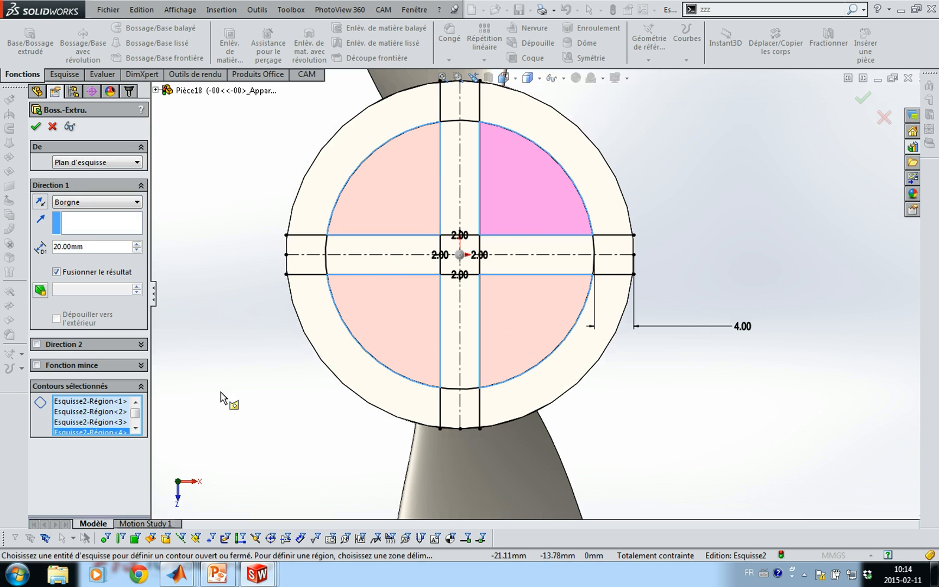
pyautogui.click(37, 128)
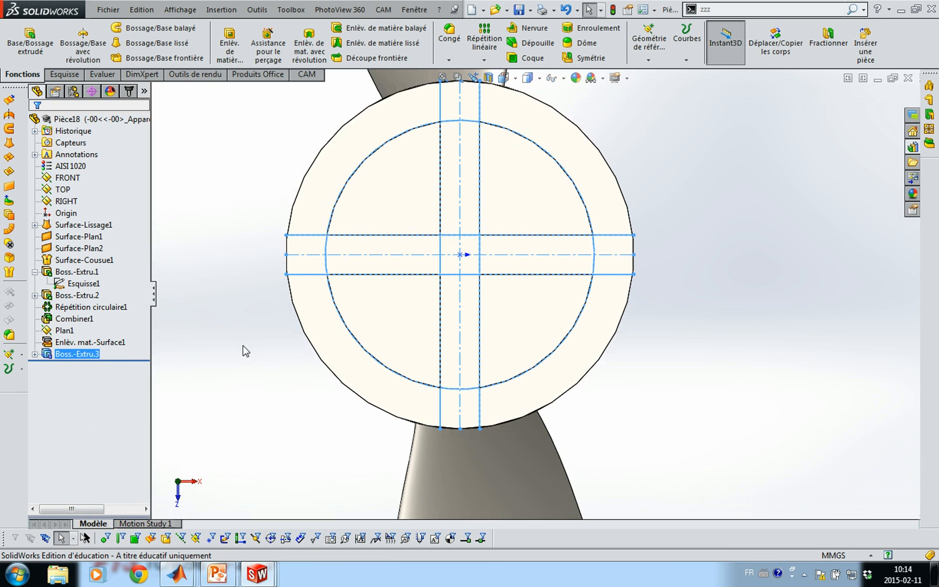
pyautogui.click(246, 351)
pyautogui.moveTo(257, 376); pyautogui.dragTo(249, 272, button='middle')
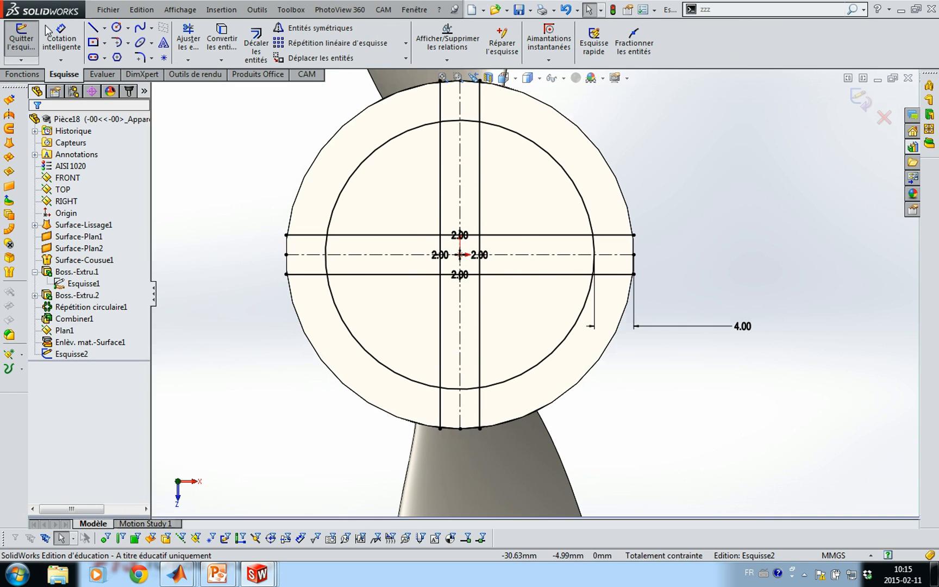
# Cut the four quarter-circle regions between the cross bars through the whole hub with an extruded cut set to "A travers tout".
pyautogui.click(9, 75)
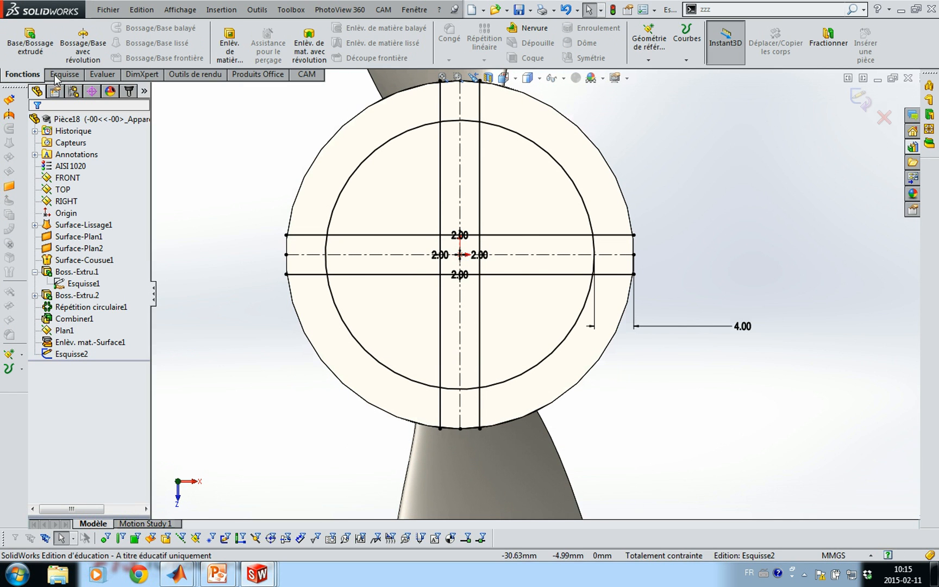
pyautogui.click(229, 43)
pyautogui.click(78, 202)
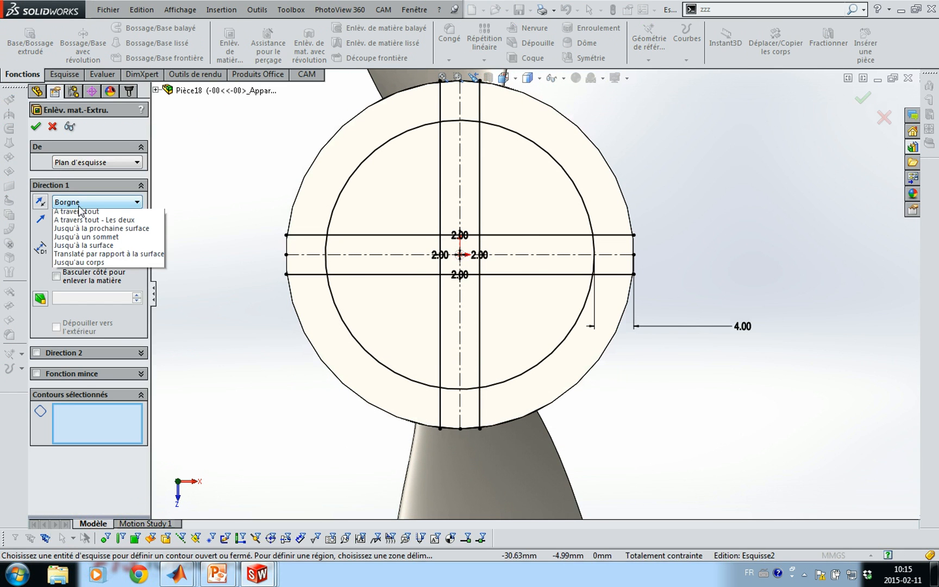
pyautogui.click(81, 224)
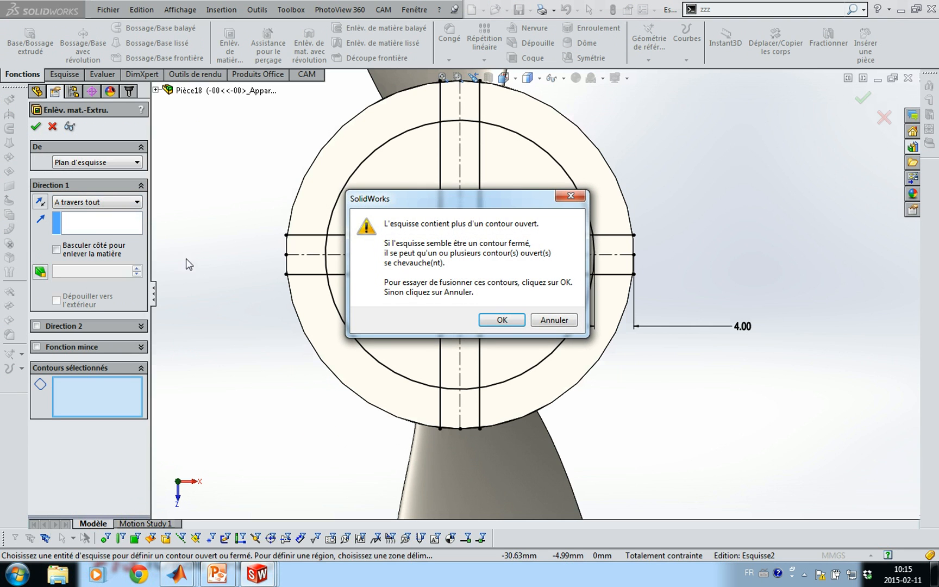
pyautogui.click(502, 320)
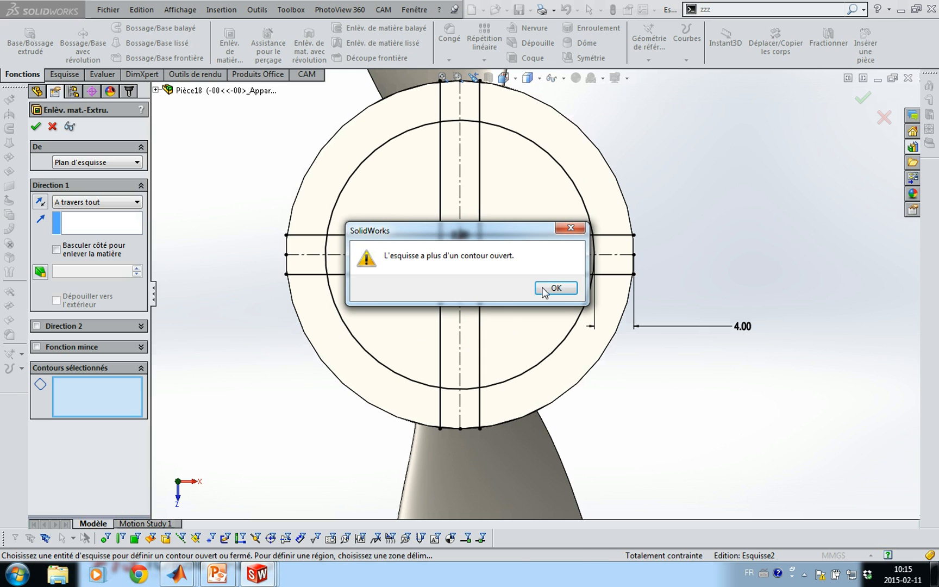
pyautogui.click(543, 289)
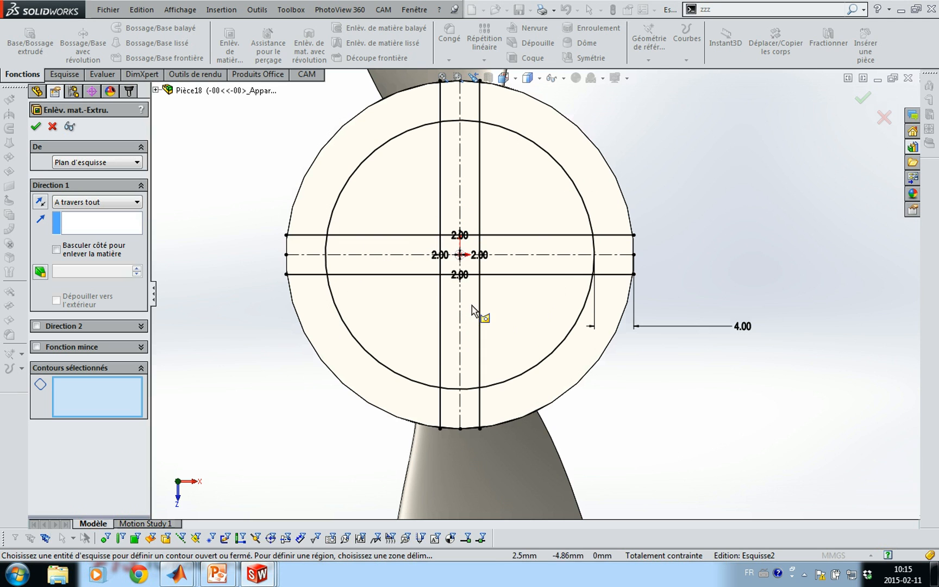
pyautogui.click(398, 311)
pyautogui.click(535, 326)
pyautogui.click(528, 184)
pyautogui.click(408, 198)
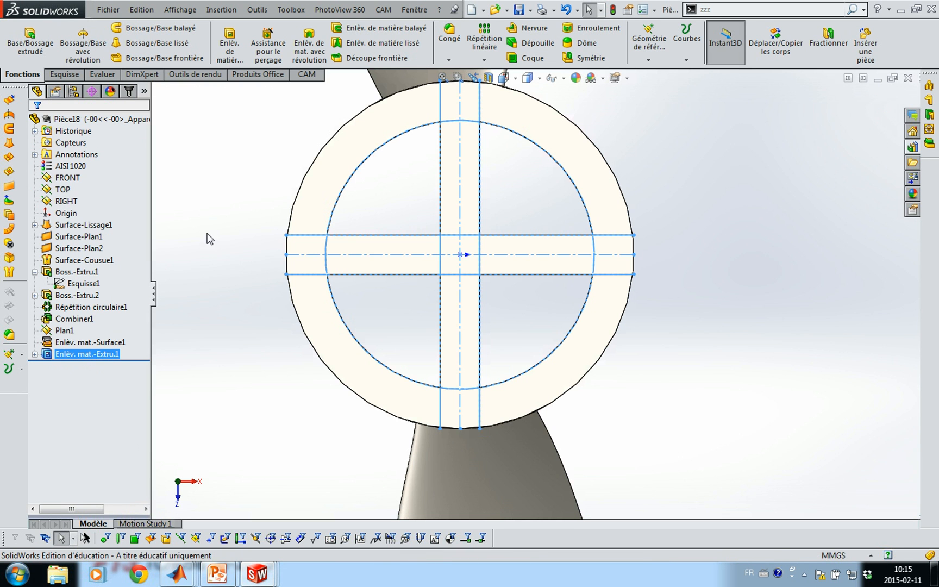
# Examine the spoked hub and the blade roots from several angles.
pyautogui.click(225, 256)
pyautogui.moveTo(244, 288); pyautogui.dragTo(239, 189, button='middle')
pyautogui.scroll(3, 239, 189)
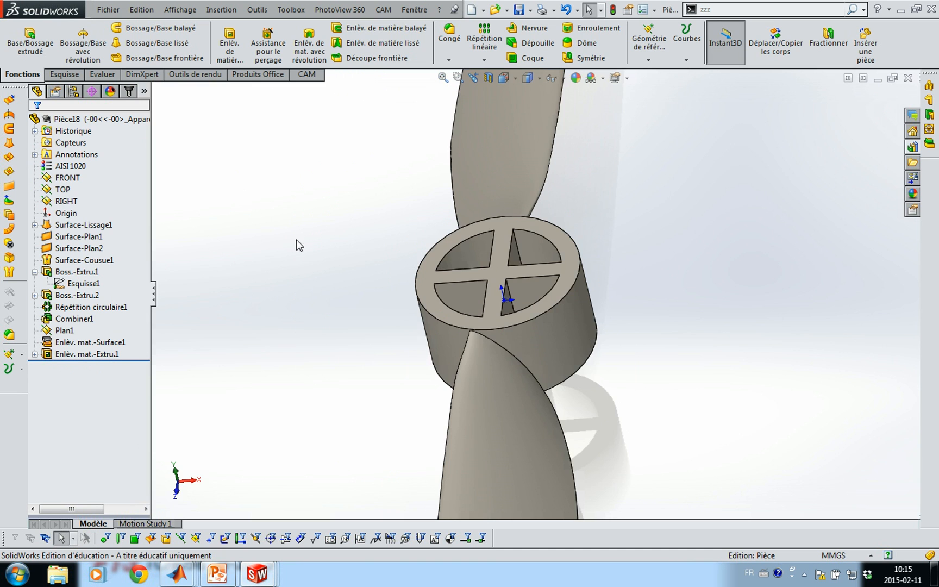
pyautogui.scroll(3, 366, 285)
pyautogui.moveTo(361, 283); pyautogui.dragTo(479, 299, button='middle')
pyautogui.scroll(-2, 479, 298)
pyautogui.scroll(-2, 408, 290)
pyautogui.moveTo(408, 289); pyautogui.dragTo(298, 322, button='middle')
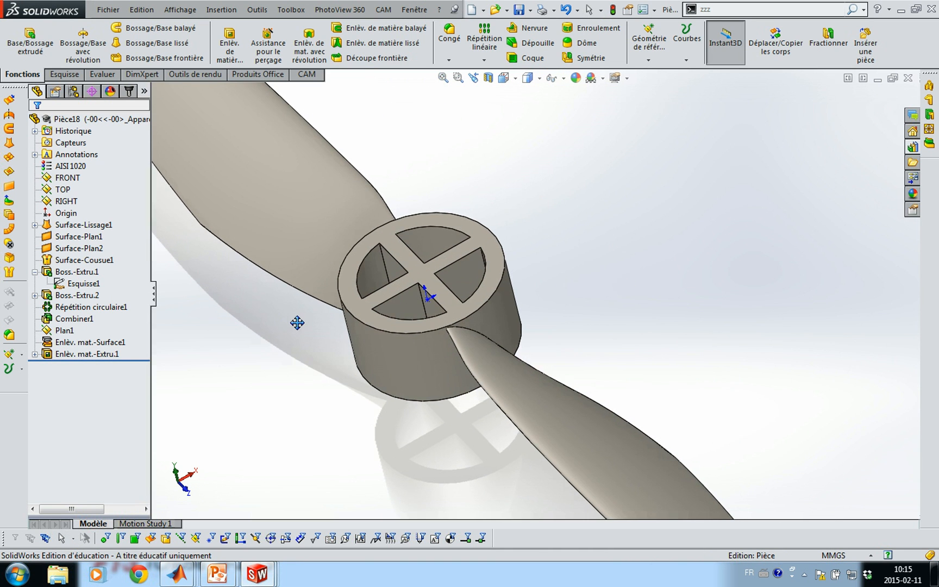
pyautogui.click(414, 242)
pyautogui.moveTo(377, 295)
pyautogui.mouseDown(button='middle')
pyautogui.moveTo(335, 272)
pyautogui.moveTo(397, 299)
pyautogui.moveTo(413, 283)
pyautogui.moveTo(391, 302)
pyautogui.mouseUp(button='middle')
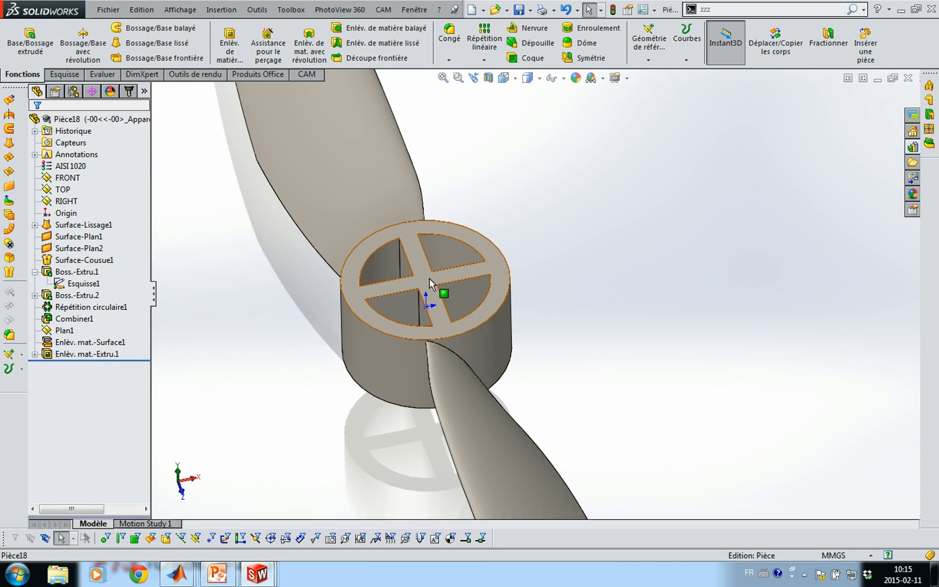
# Start a sketch on the hub's flat end face that carries the cross spokes, viewed face-on.
pyautogui.press('f')
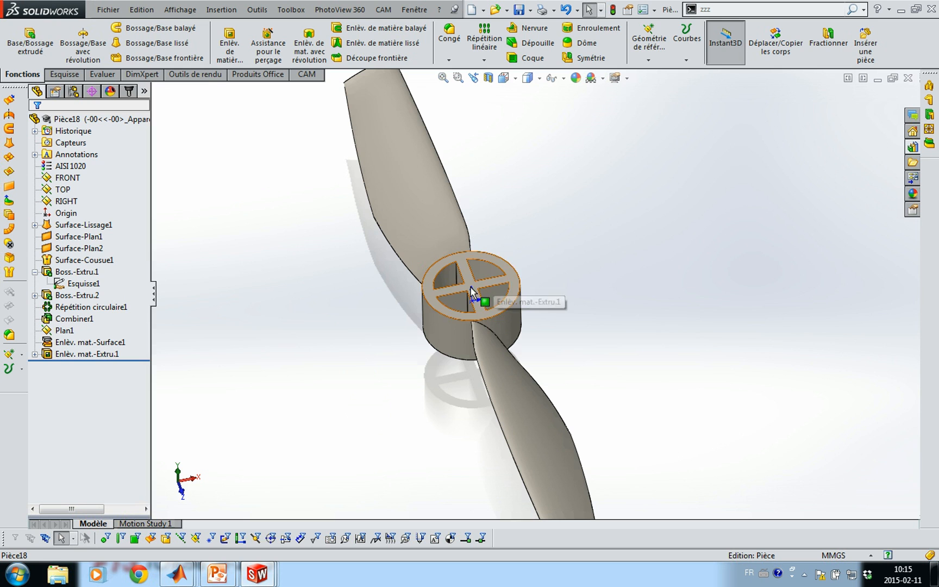
pyautogui.click(490, 278)
pyautogui.click(517, 251)
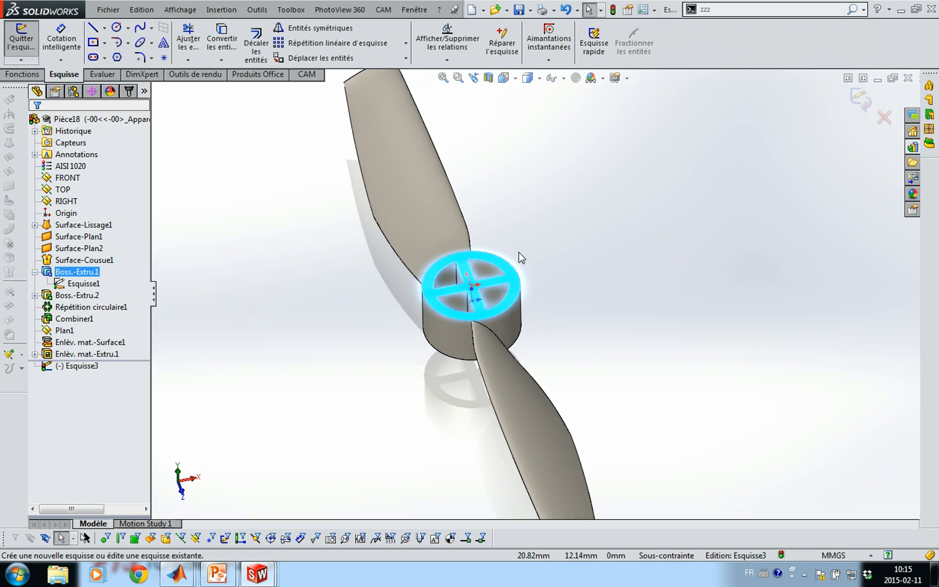
pyautogui.hotkey('ctrl', '8')
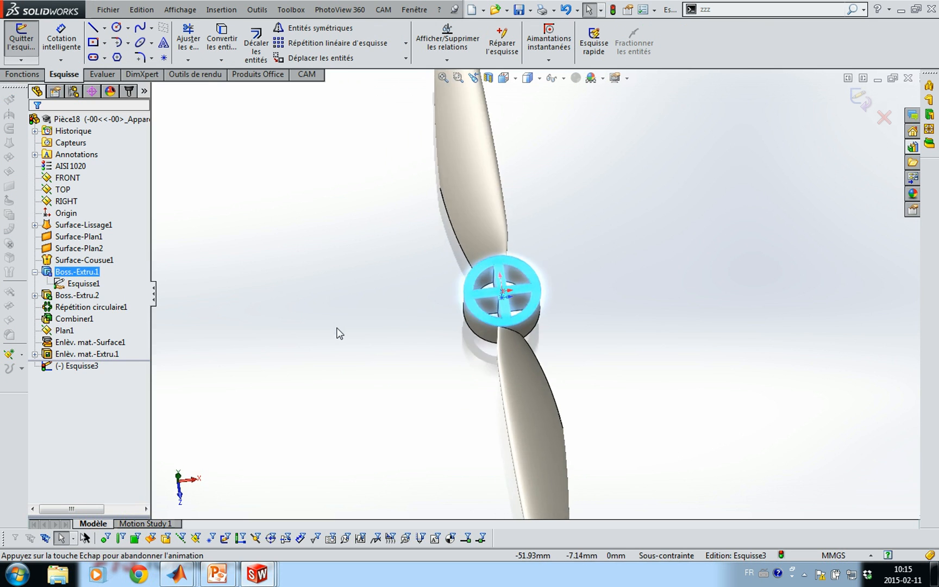
pyautogui.press('z')
pyautogui.moveTo(482, 343); pyautogui.dragTo(586, 255)
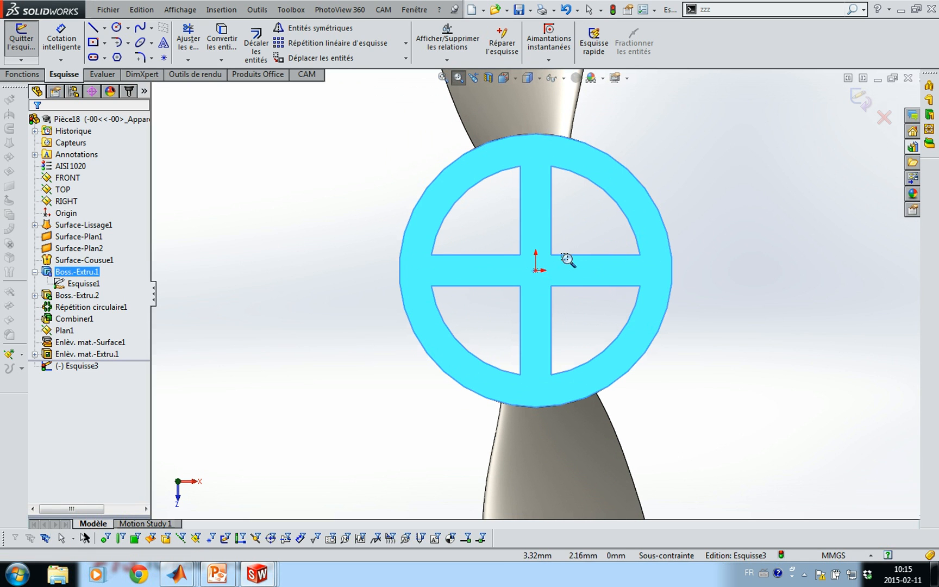
pyautogui.press('Escape')
# Convert the eight straight edges of the cross spokes into sketch lines.
pyautogui.click(552, 239)
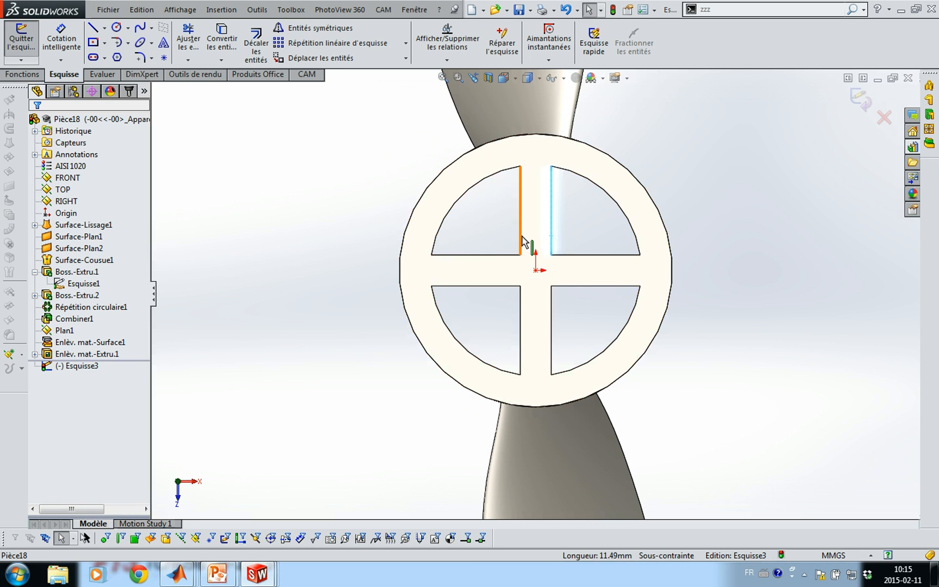
pyautogui.keyDown('ctrl'); pyautogui.click(522, 241); pyautogui.keyUp('ctrl')
pyautogui.keyDown('ctrl'); pyautogui.click(502, 258); pyautogui.keyUp('ctrl')
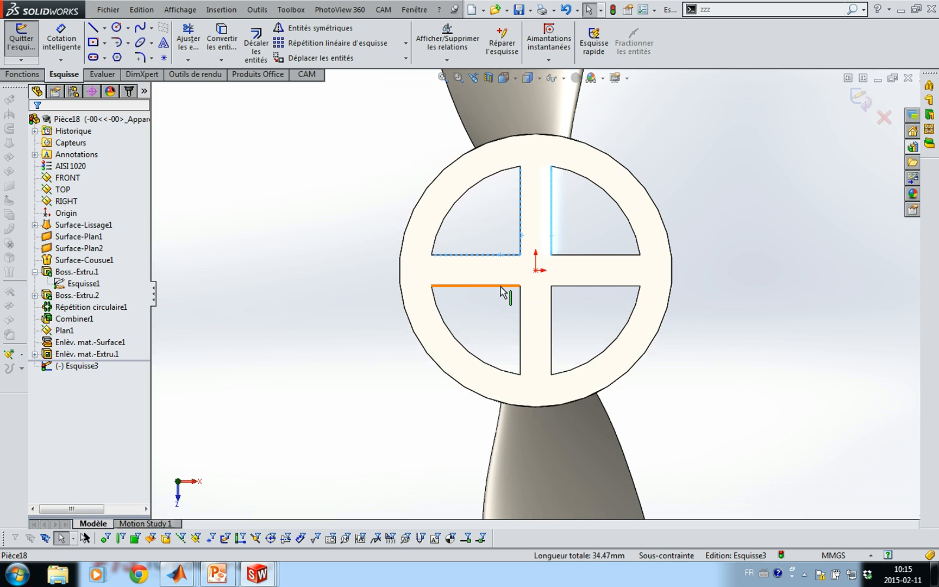
pyautogui.keyDown('ctrl'); pyautogui.click(504, 288); pyautogui.keyUp('ctrl')
pyautogui.keyDown('ctrl'); pyautogui.click(523, 303); pyautogui.keyUp('ctrl')
pyautogui.keyDown('ctrl'); pyautogui.click(551, 296); pyautogui.keyUp('ctrl')
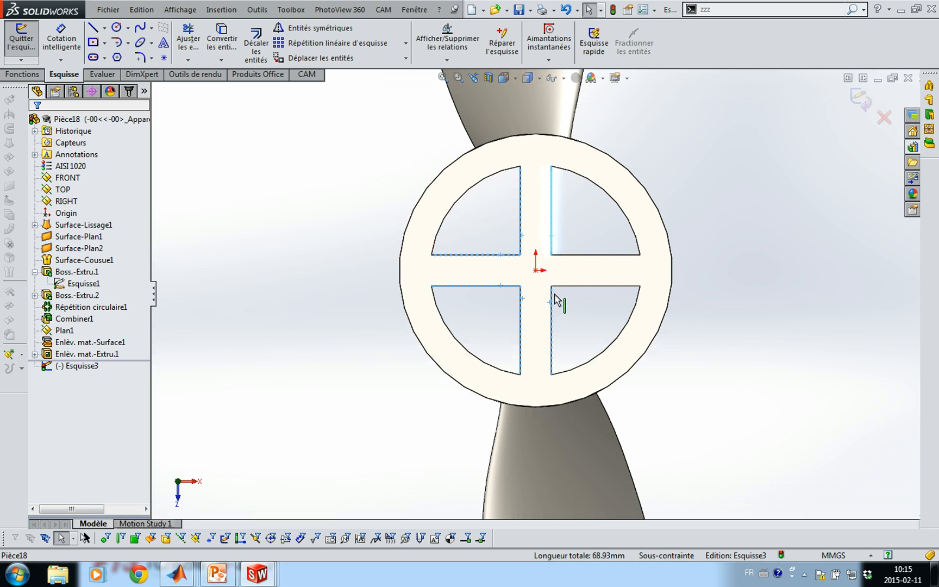
pyautogui.keyDown('ctrl'); pyautogui.click(564, 286); pyautogui.keyUp('ctrl')
pyautogui.click(225, 45)
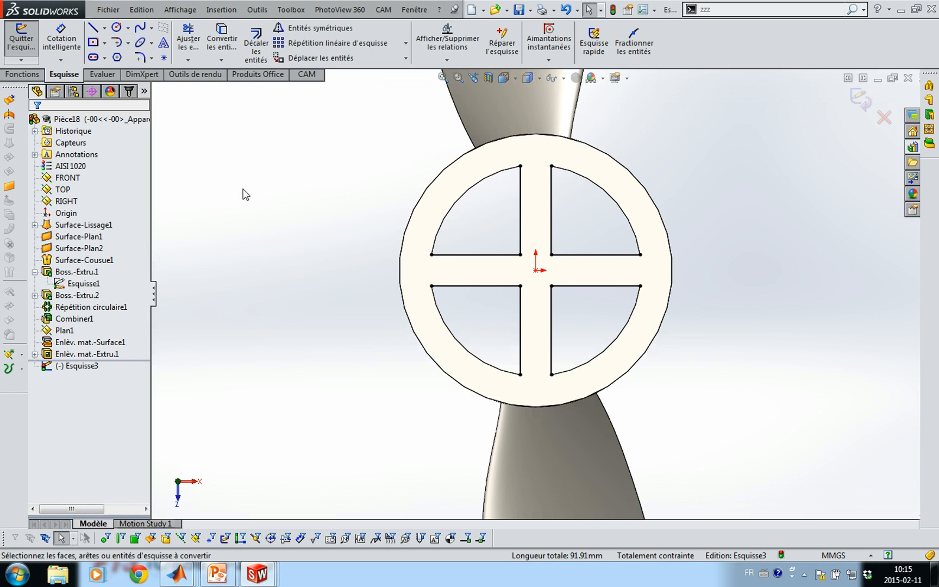
# Sketch a circle about 22 mm in diameter centred on the origin and make it coincident with the outer endpoint of a spoke line.
pyautogui.moveTo(248, 192); pyautogui.dragTo(298, 195, button='right')
pyautogui.click(536, 271)
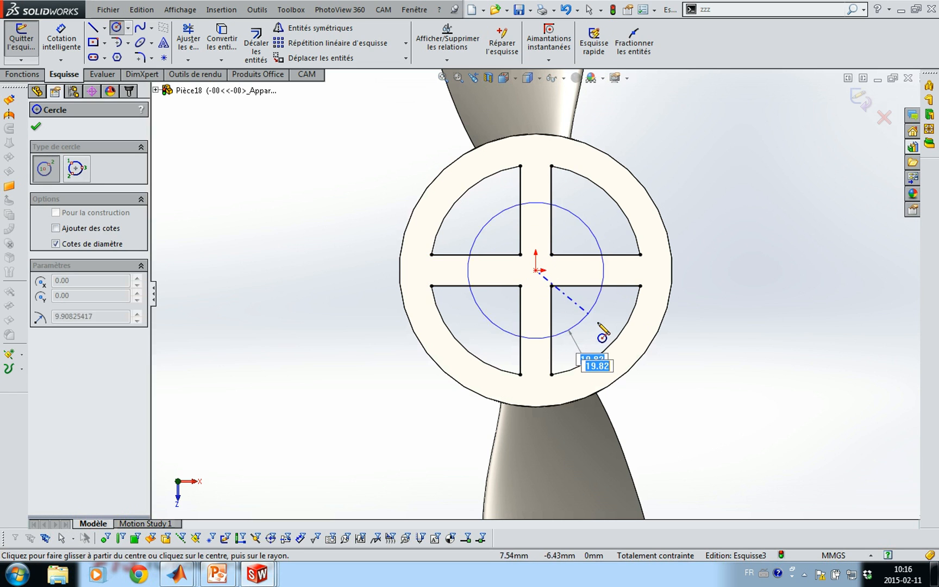
pyautogui.click(601, 326)
pyautogui.press('Escape')
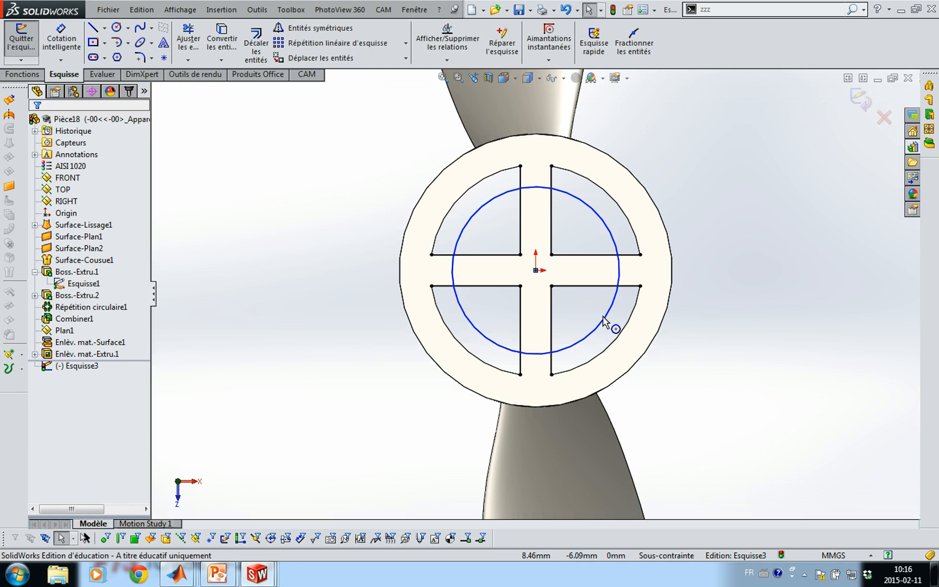
pyautogui.click(620, 273)
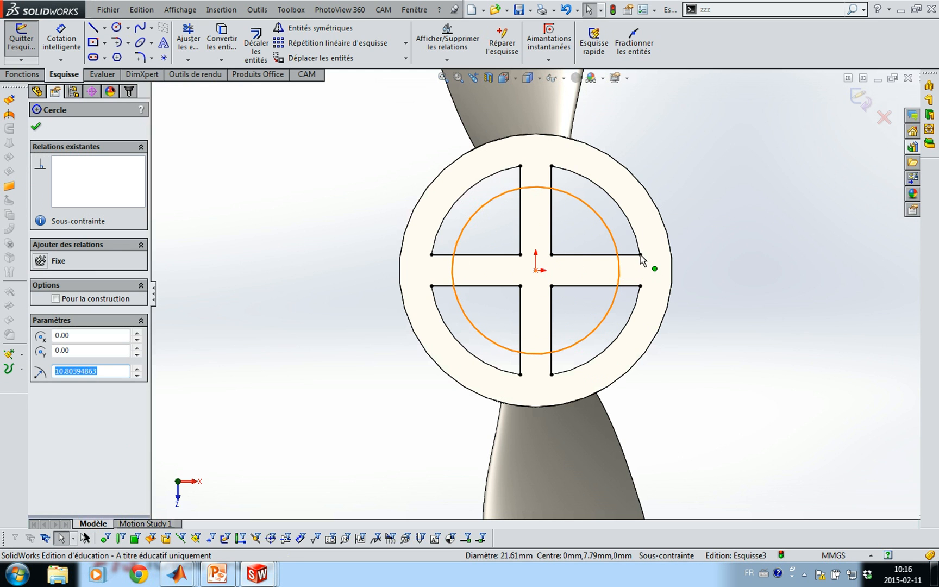
pyautogui.keyDown('ctrl'); pyautogui.click(641, 256); pyautogui.keyUp('ctrl')
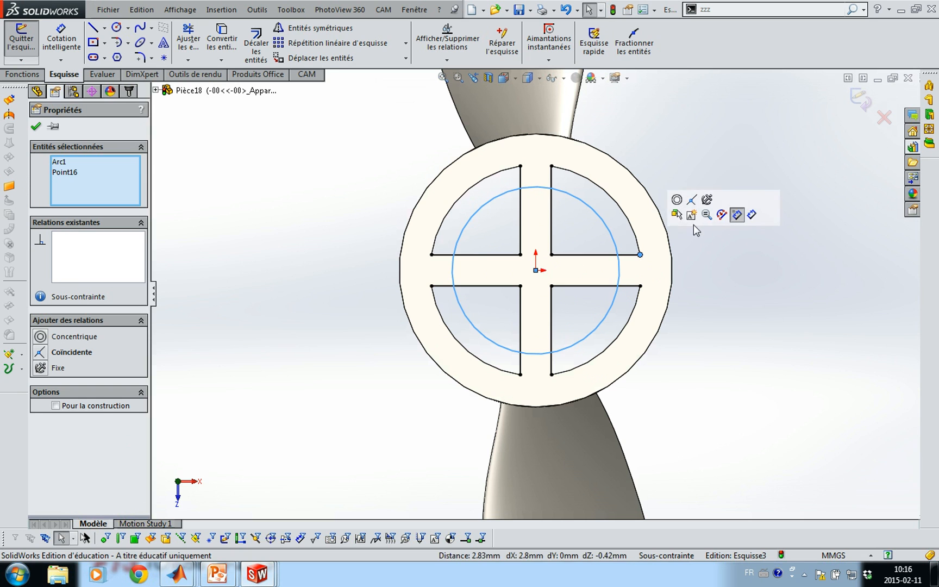
pyautogui.click(691, 202)
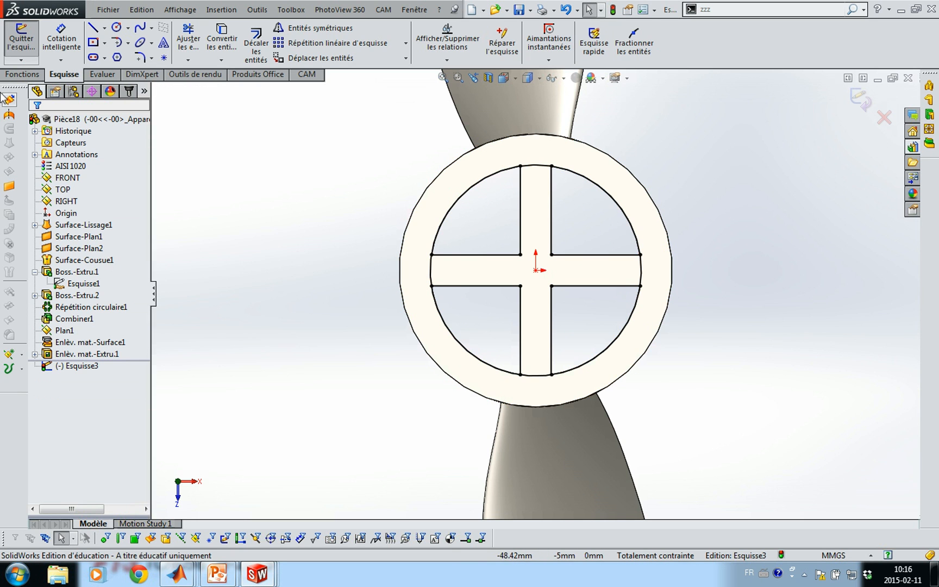
# Extrude the cross-shaped region as a 5 mm blind boss merged with the hub.
pyautogui.click(22, 74)
pyautogui.click(26, 54)
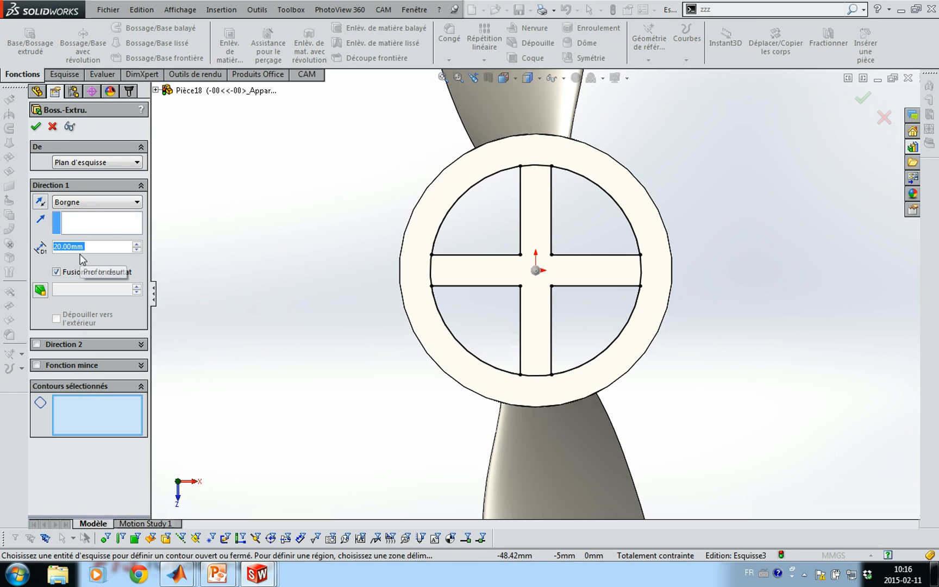
pyautogui.write('5')
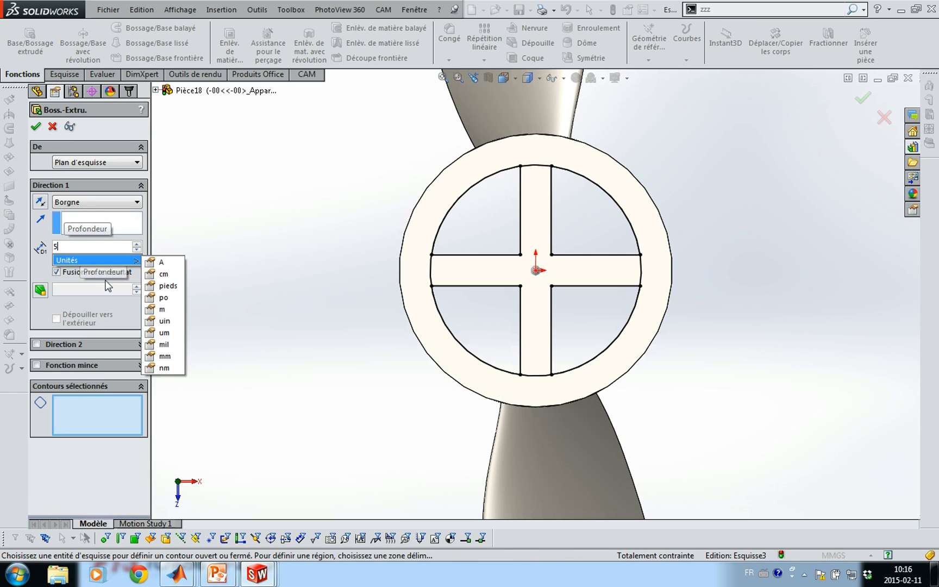
pyautogui.click(456, 271)
pyautogui.moveTo(363, 306); pyautogui.dragTo(347, 201, button='middle')
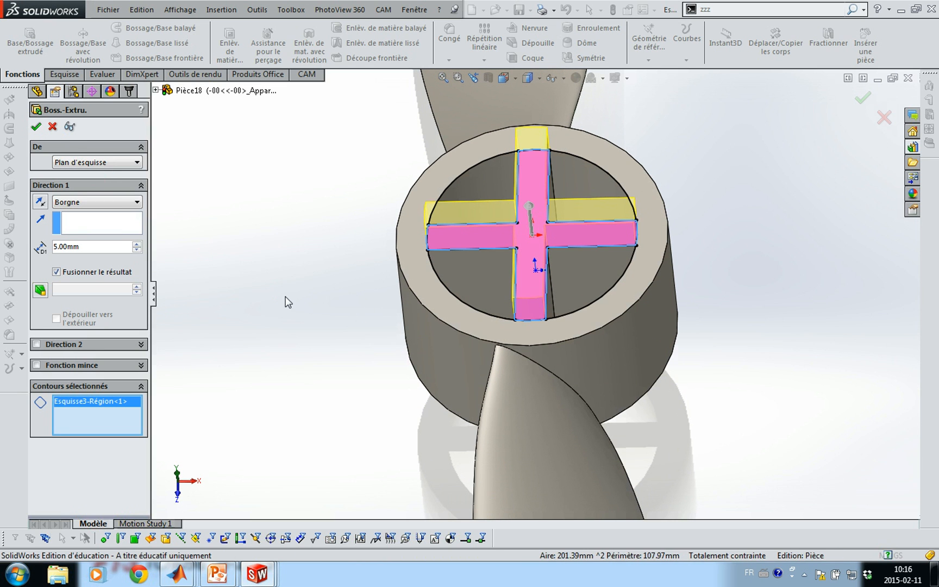
pyautogui.press('Return')
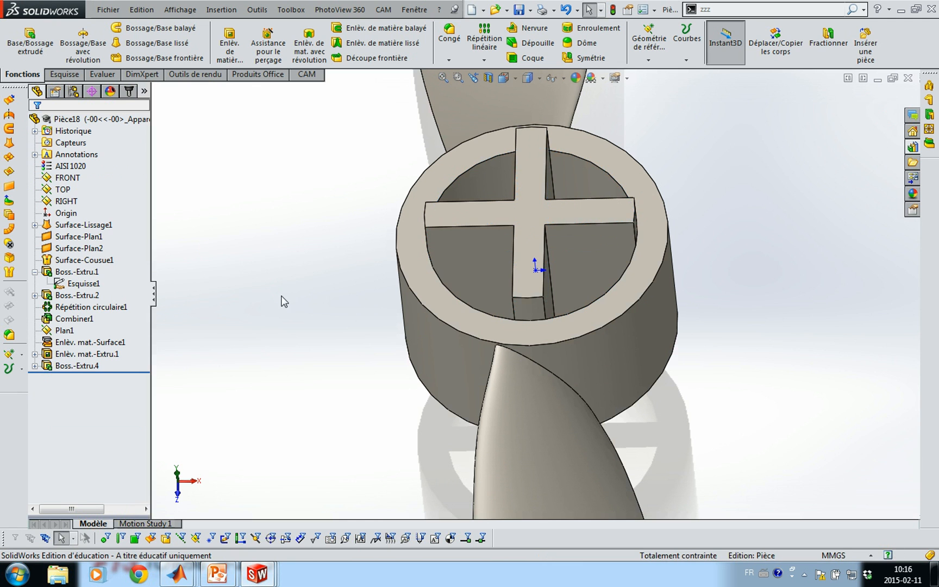
# Fillet the twelve corner edges along the depth of the four openings between the spokes with a 2 mm radius.
pyautogui.moveTo(309, 285); pyautogui.dragTo(317, 327, button='middle')
pyautogui.moveTo(299, 238)
pyautogui.mouseDown(button='middle')
pyautogui.moveTo(312, 248)
pyautogui.moveTo(304, 250)
pyautogui.mouseUp(button='middle')
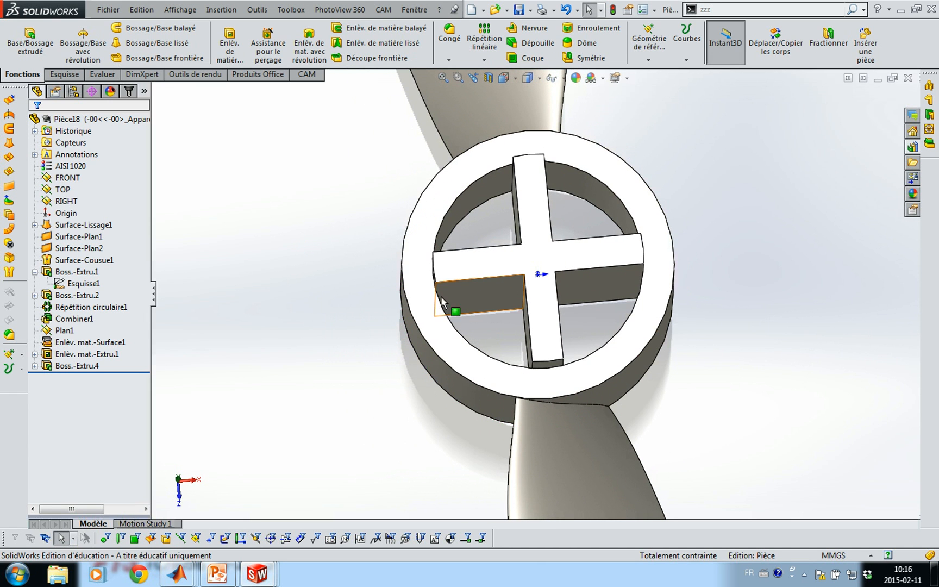
pyautogui.moveTo(342, 318); pyautogui.dragTo(314, 313, button='middle')
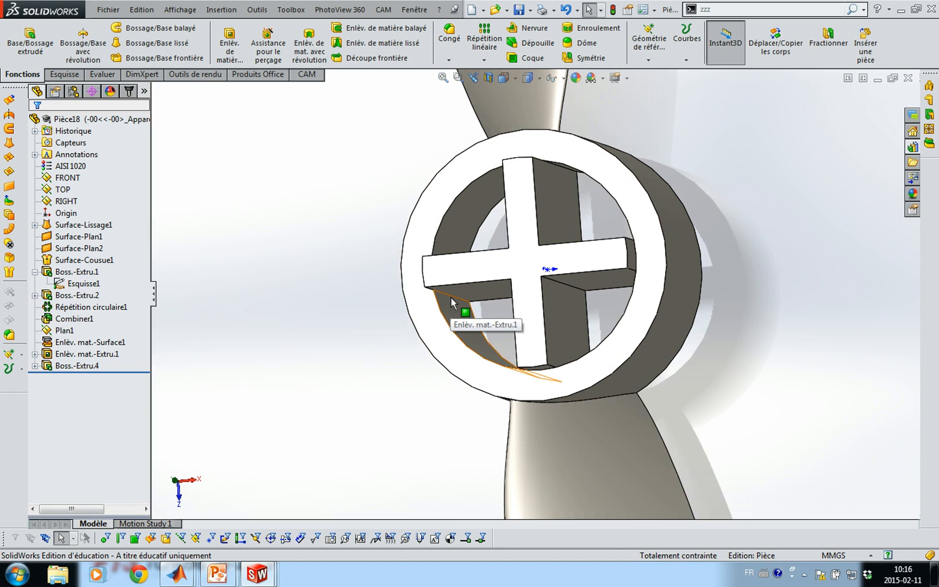
pyautogui.click(448, 35)
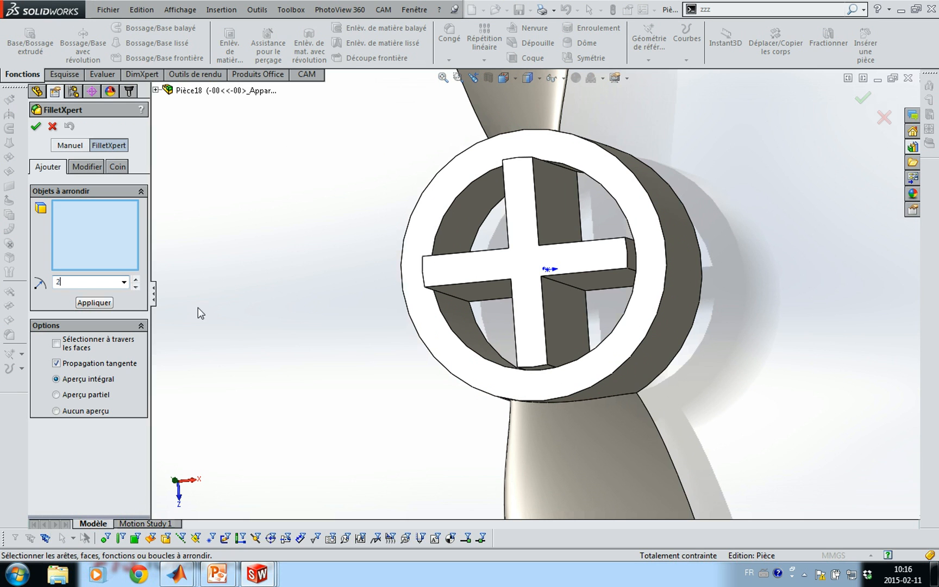
pyautogui.click(455, 303)
pyautogui.moveTo(455, 303); pyautogui.dragTo(349, 307, button='middle')
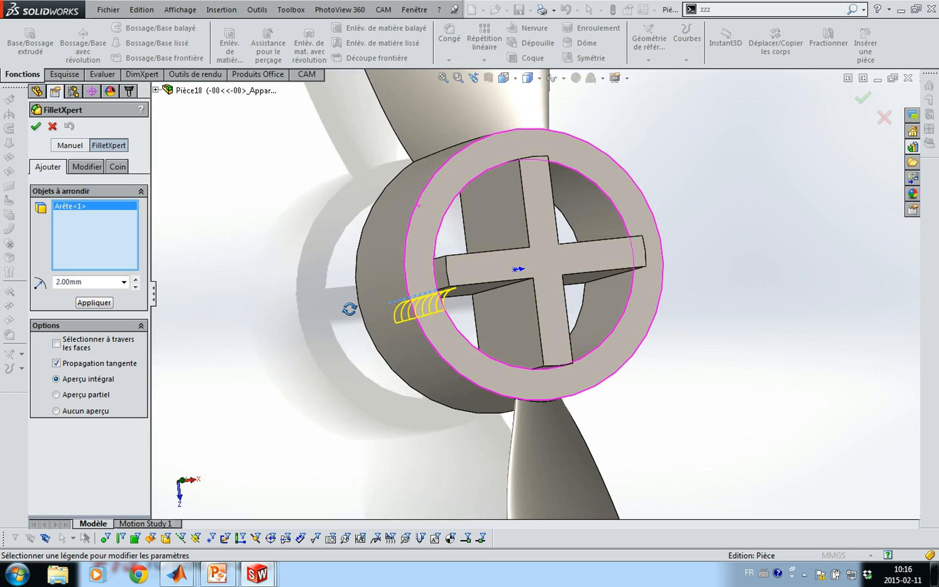
pyautogui.moveTo(513, 334); pyautogui.dragTo(511, 378, button='middle')
pyautogui.click(515, 379)
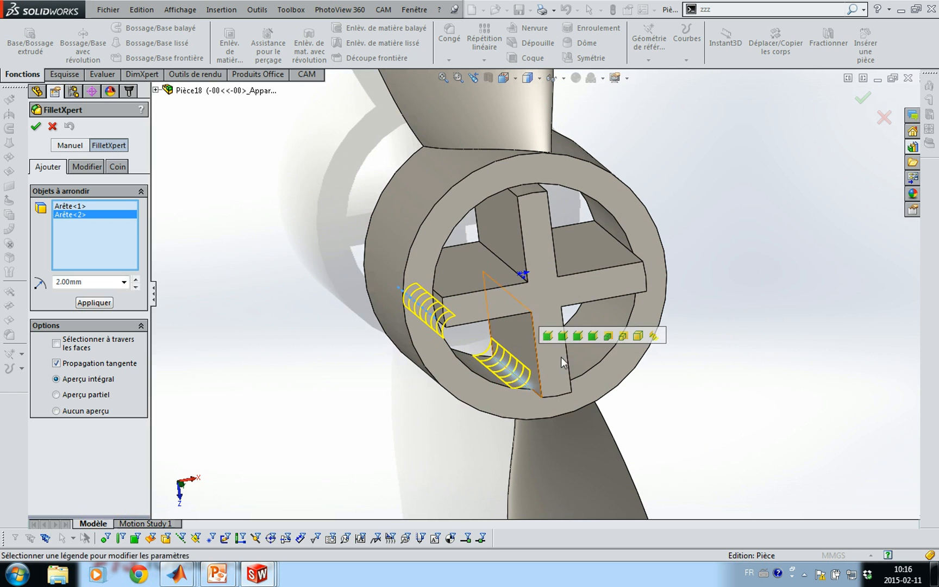
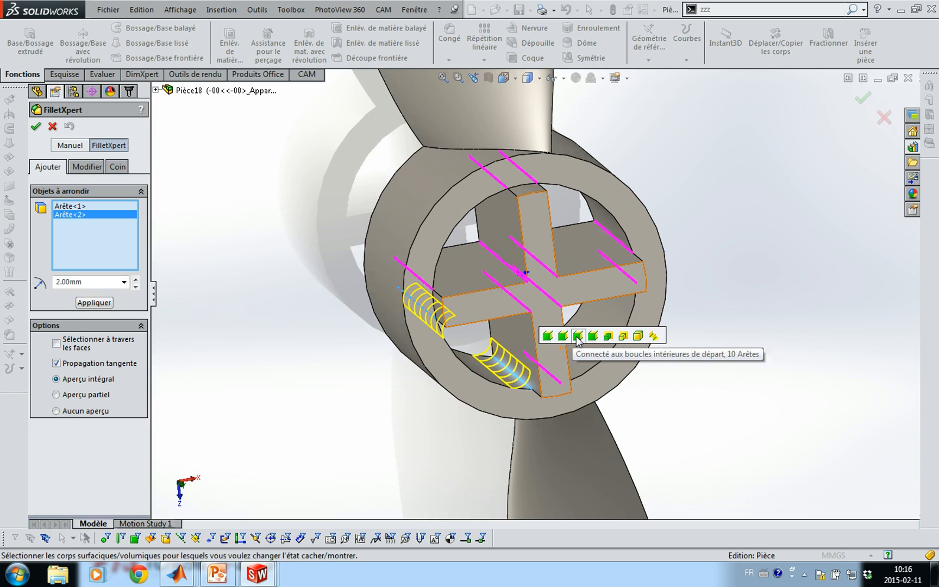
pyautogui.click(577, 337)
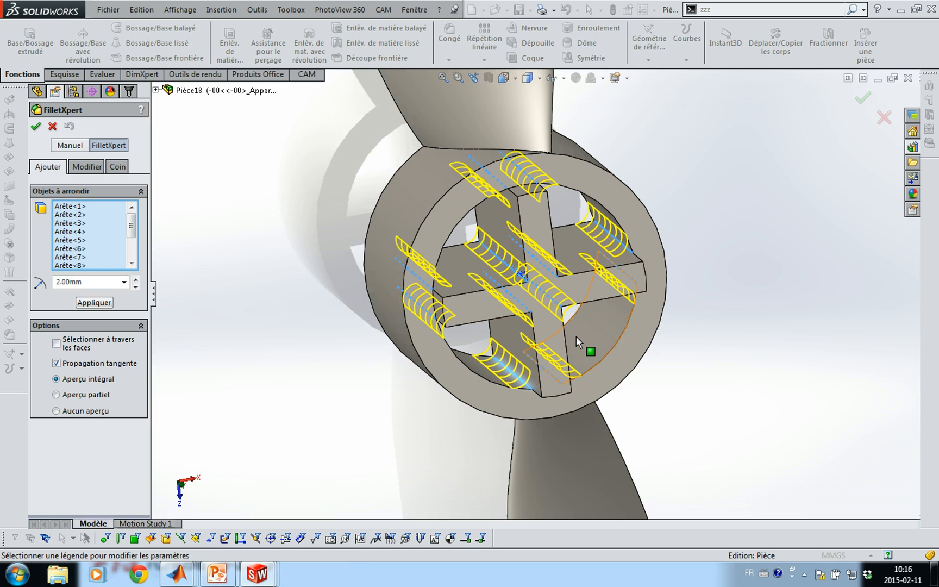
pyautogui.click(35, 126)
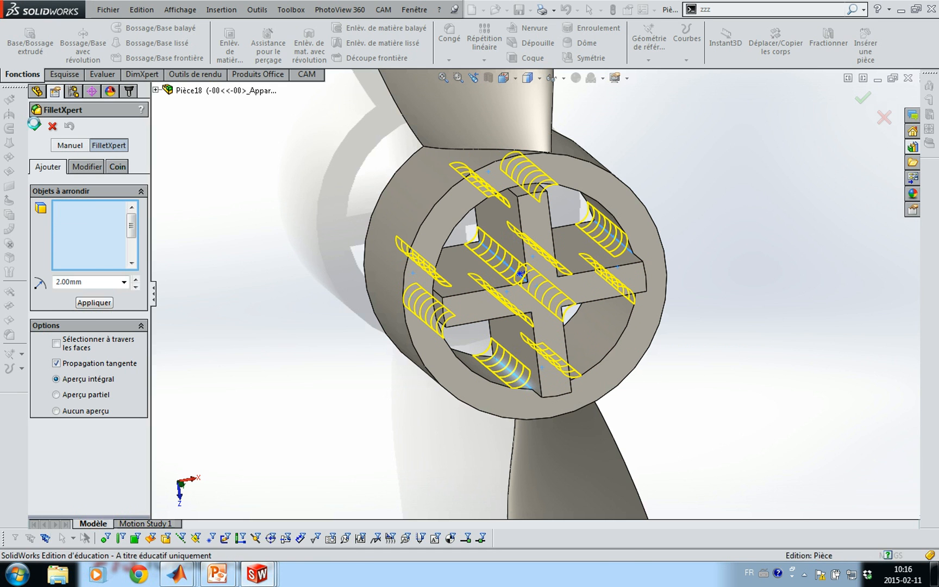
pyautogui.moveTo(313, 318); pyautogui.dragTo(349, 199, button='middle')
pyautogui.scroll(-4, 505, 249)
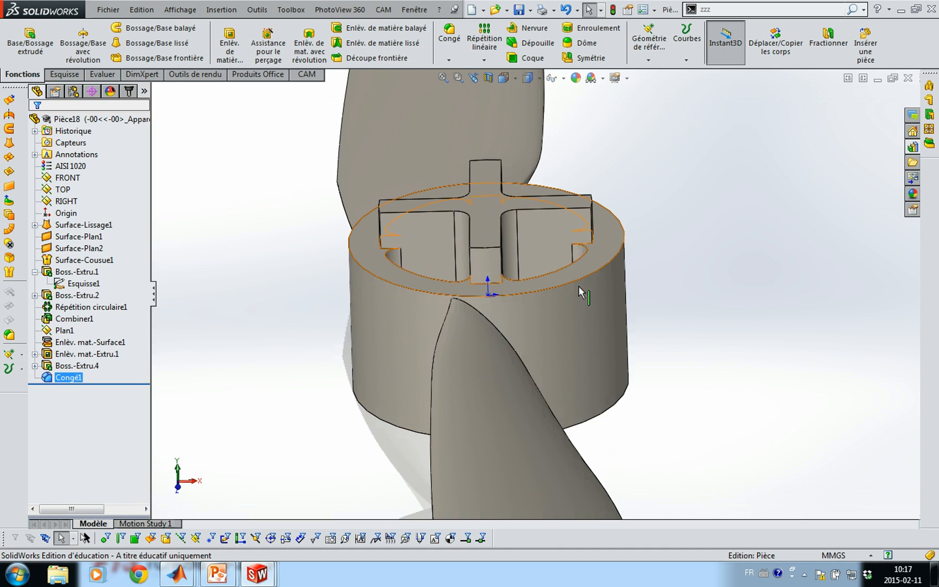
pyautogui.moveTo(674, 237); pyautogui.dragTo(684, 247, button='middle')
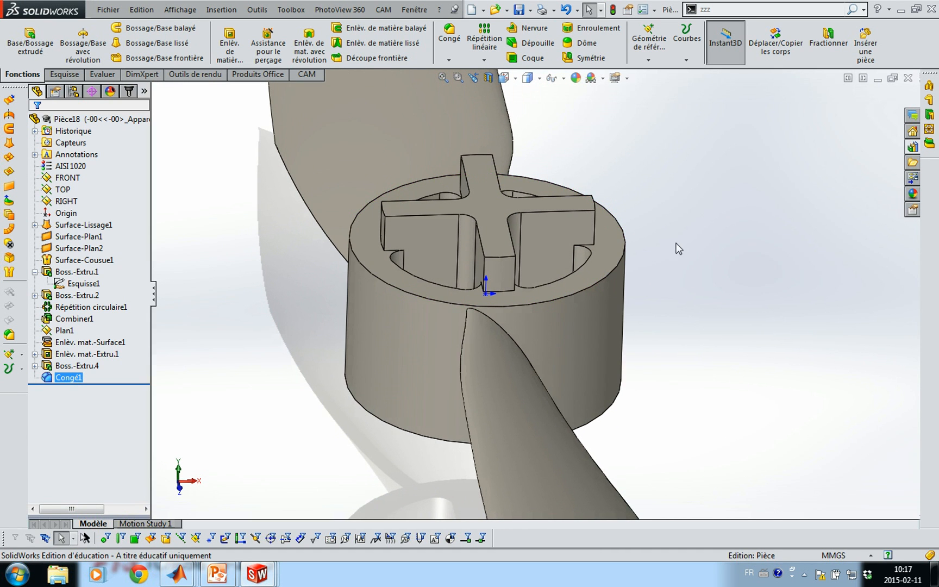
pyautogui.scroll(3, 677, 243)
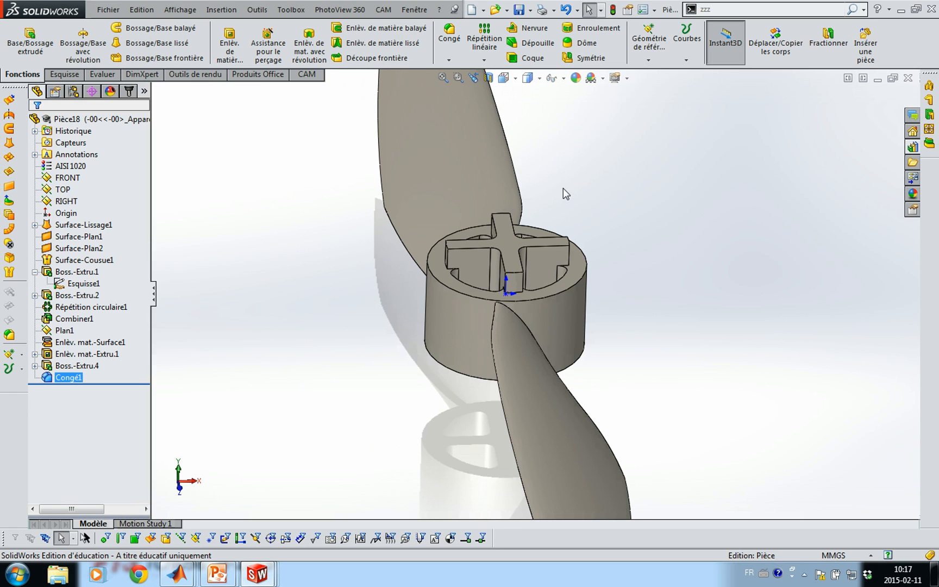
pyautogui.moveTo(566, 191); pyautogui.dragTo(525, 251, button='middle')
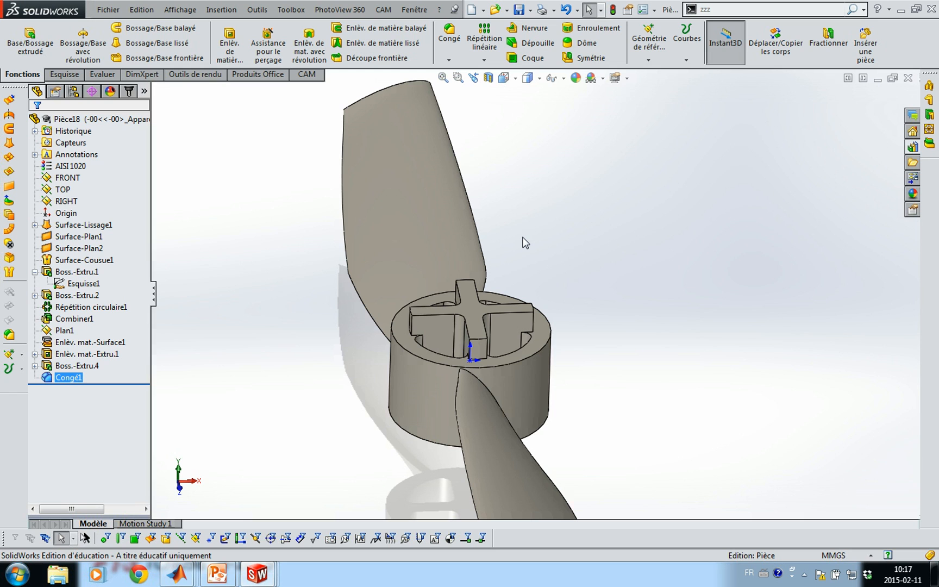
# Rename the part's existing configuration as "70 dents".
pyautogui.click(76, 92)
pyautogui.click(86, 132)
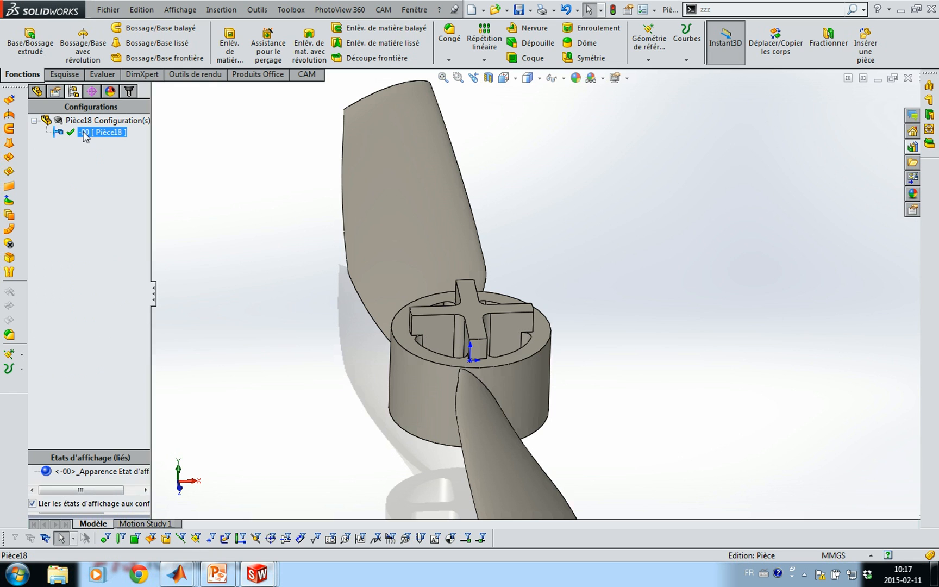
pyautogui.click(84, 133)
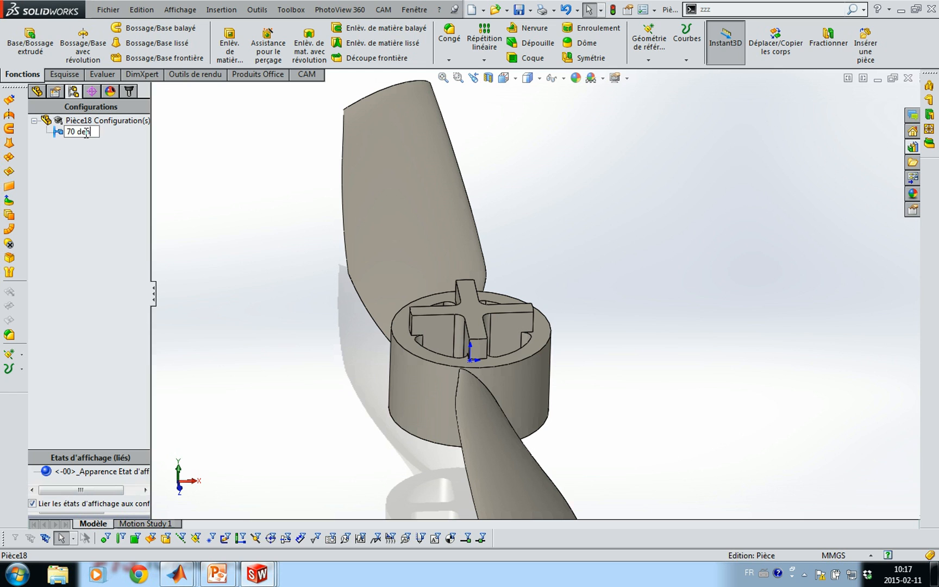
pyautogui.press('Return')
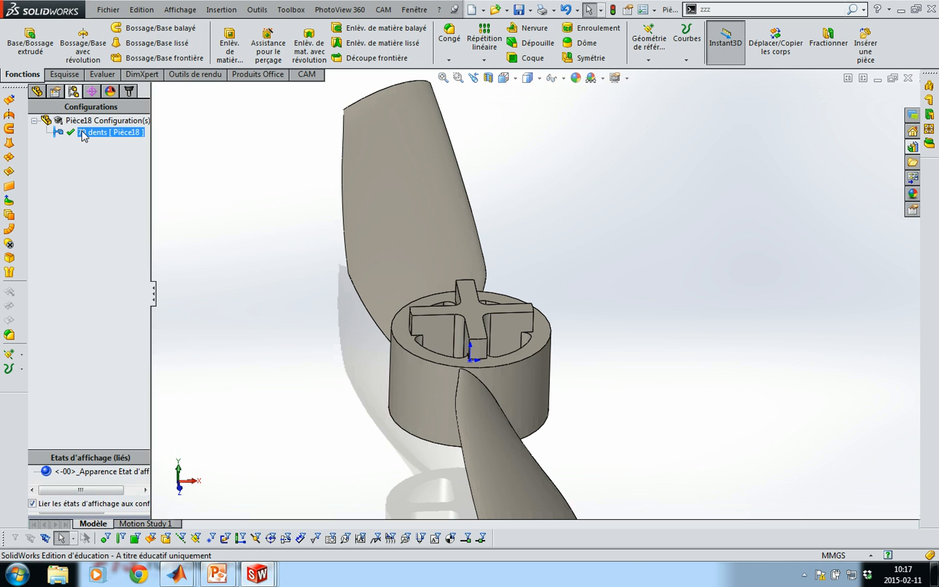
# Add a new configuration named "40 dents" to the part.
pyautogui.rightClick(76, 121)
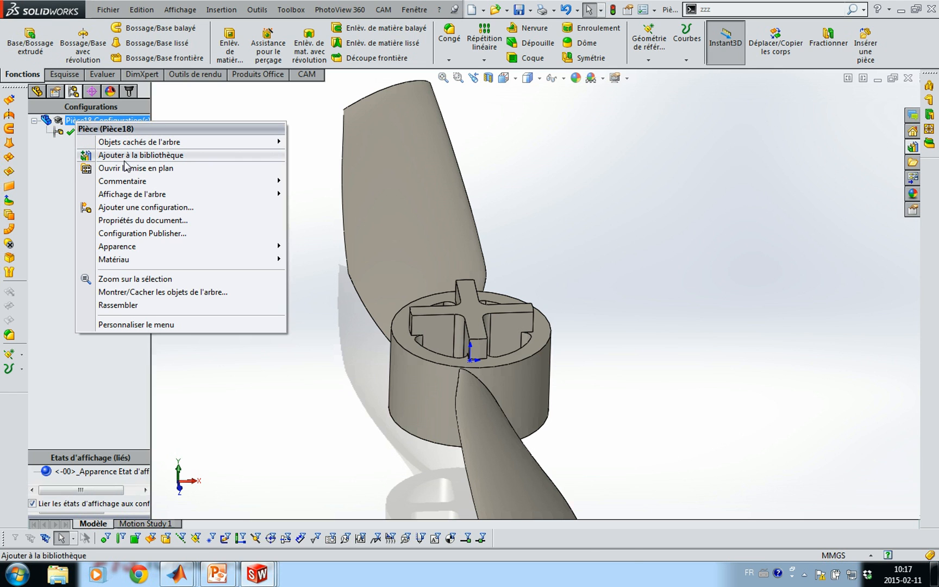
pyautogui.click(142, 207)
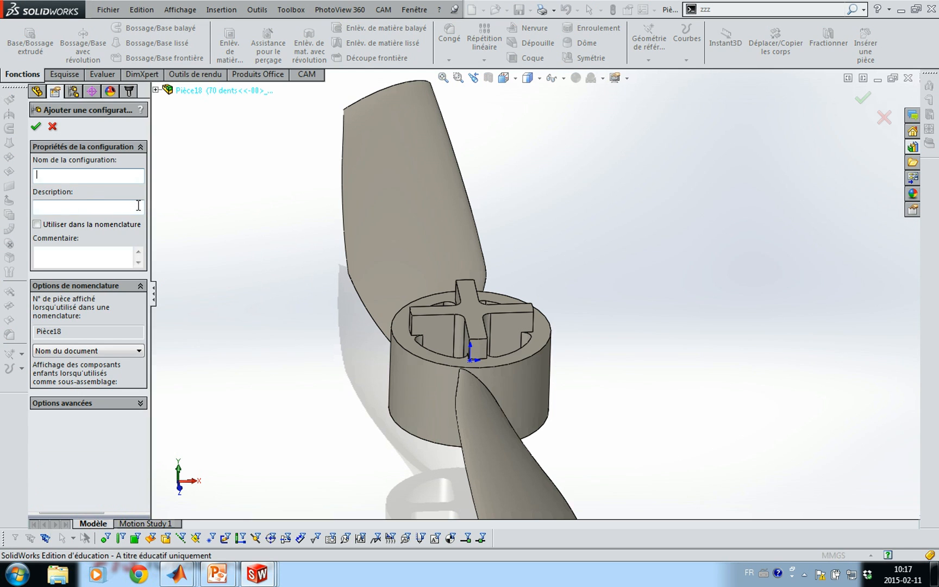
pyautogui.write('40 dents')
pyautogui.press('Return')
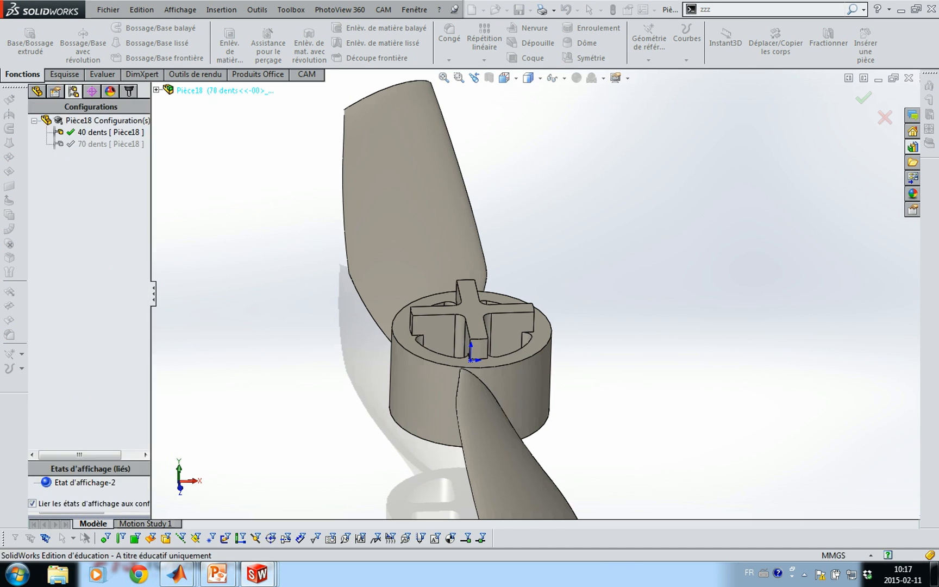
pyautogui.click(103, 144)
pyautogui.click(239, 237)
pyautogui.click(108, 133)
pyautogui.click(308, 261)
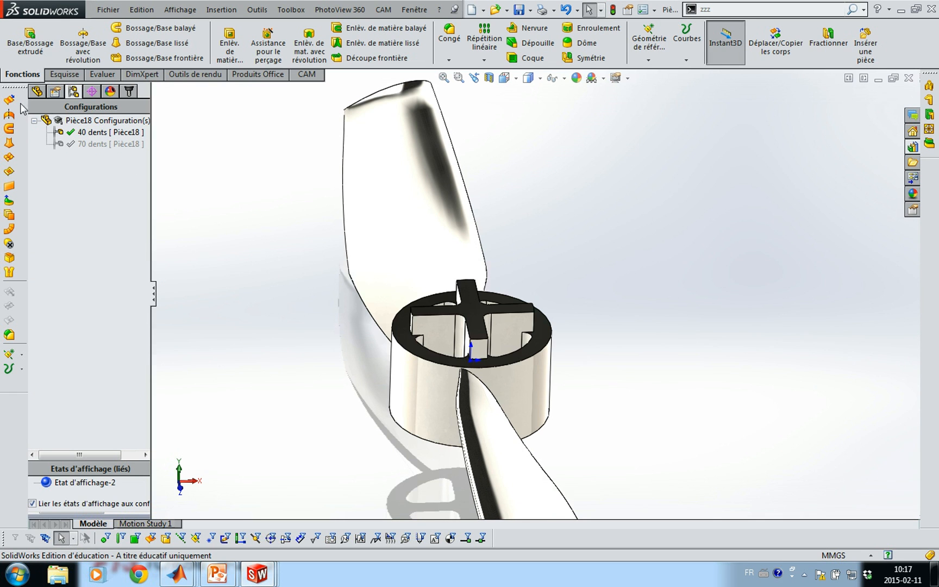
# Sketch a circle about 20.6 mm in diameter on the top face of the cross boss, centred on the origin.
pyautogui.click(38, 92)
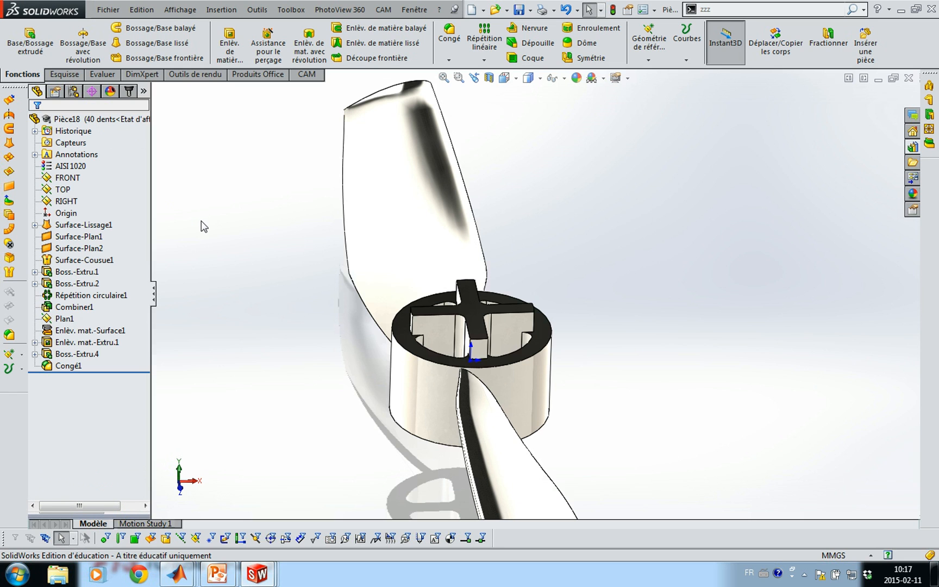
pyautogui.click(476, 316)
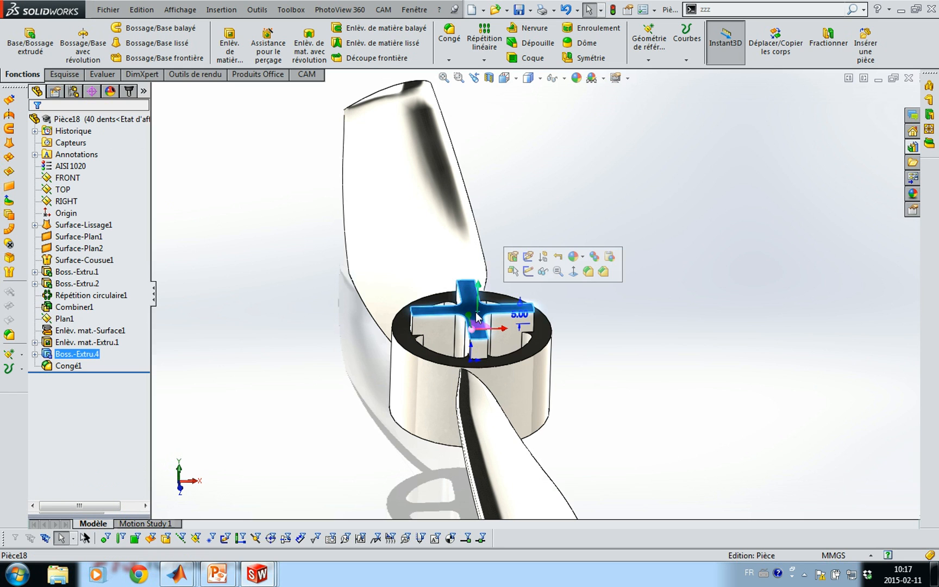
pyautogui.click(528, 271)
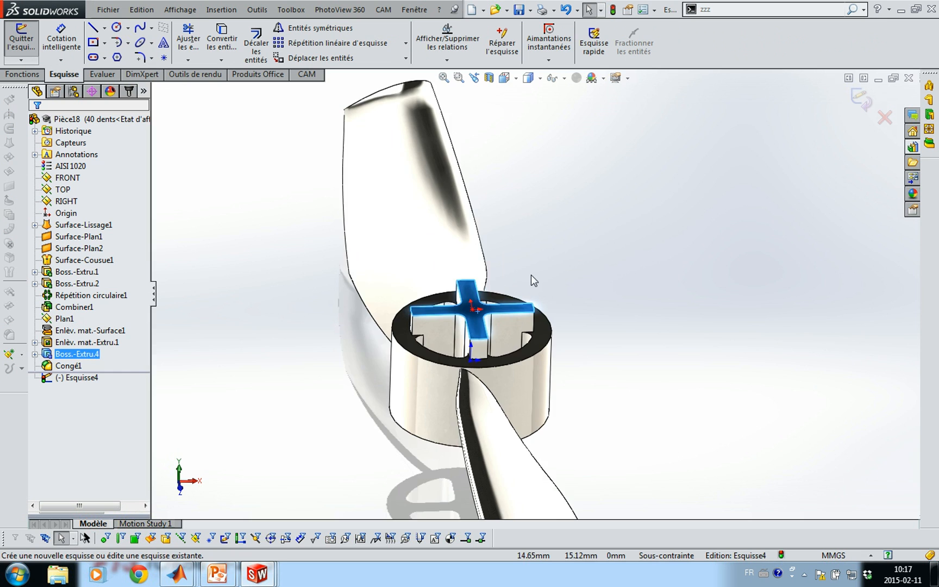
pyautogui.hotkey('ctrl', '8')
pyautogui.scroll(-10, 531, 274)
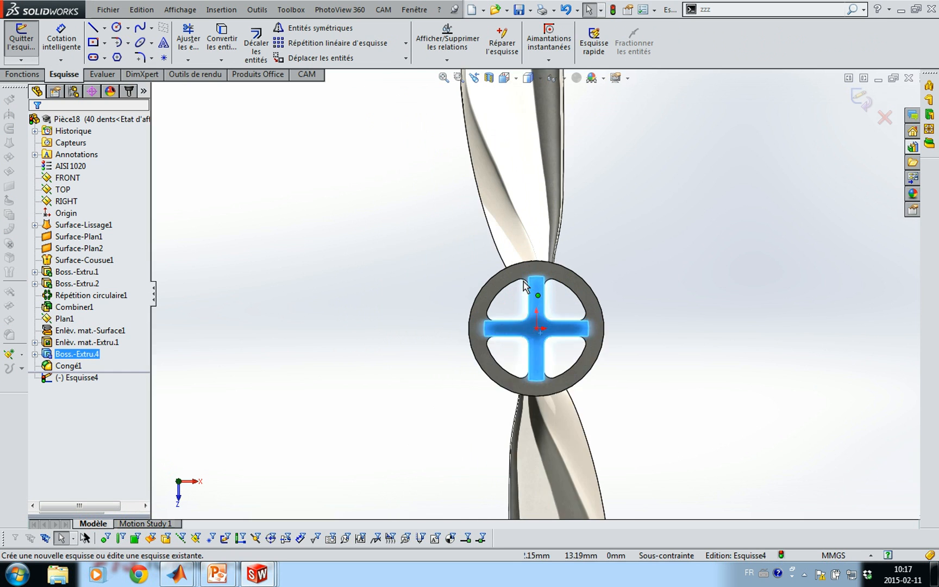
pyautogui.press('c')
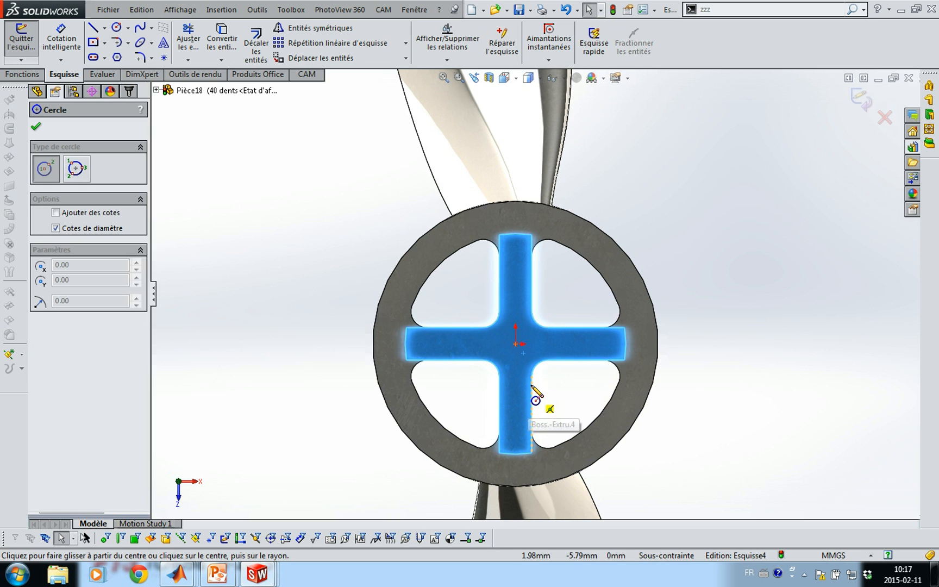
pyautogui.click(515, 344)
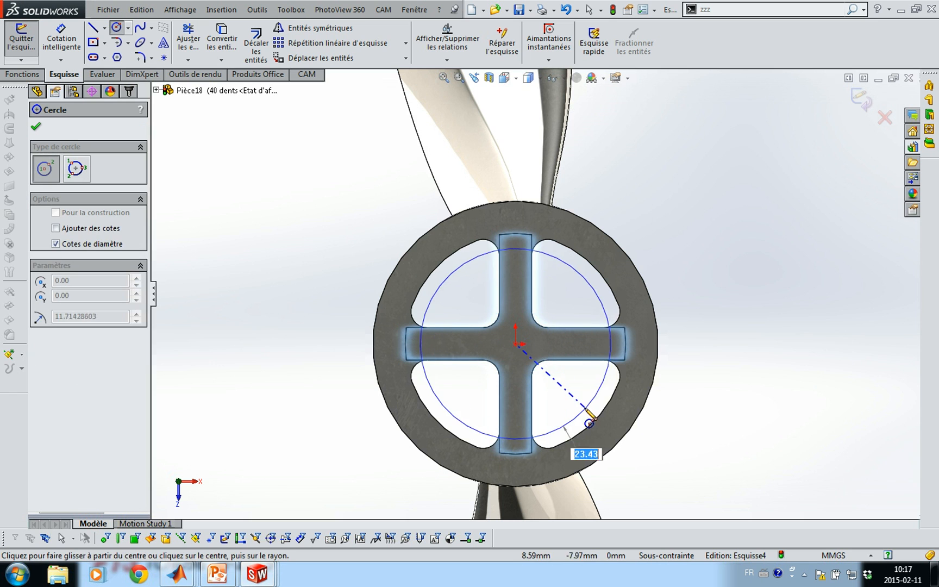
pyautogui.click(580, 405)
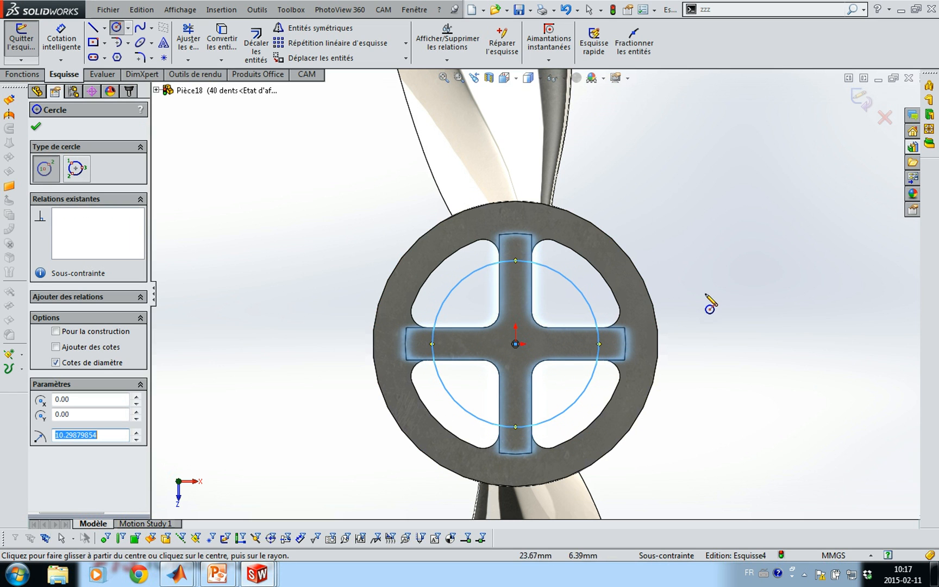
# Dimension the circle on the cross boss with a diameter of 16 mm.
pyautogui.press('s')
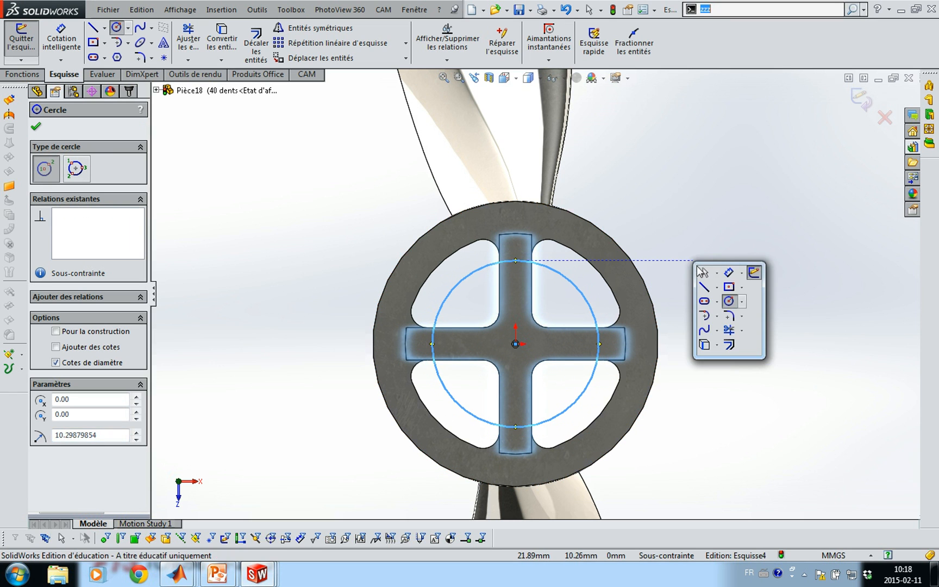
pyautogui.click(729, 275)
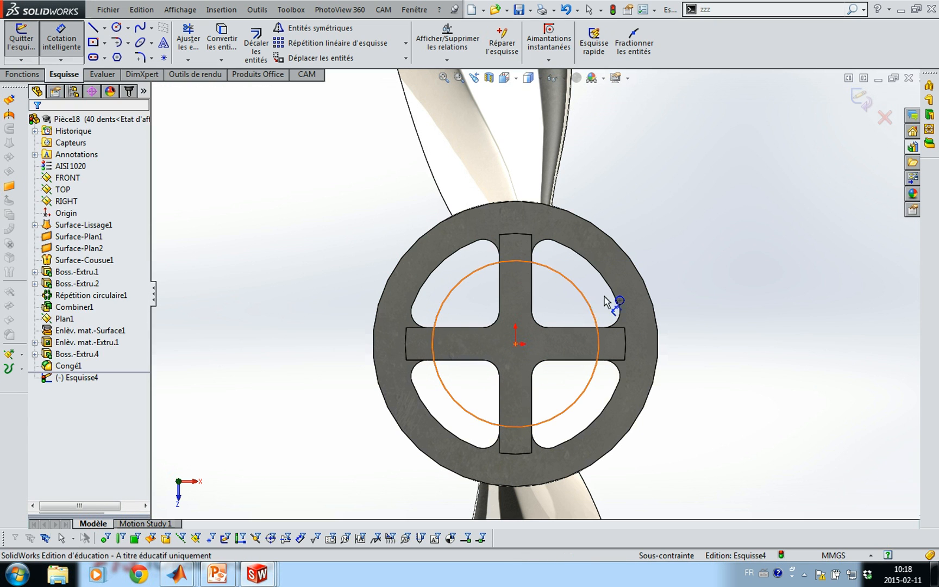
pyautogui.click(604, 304)
pyautogui.click(720, 235)
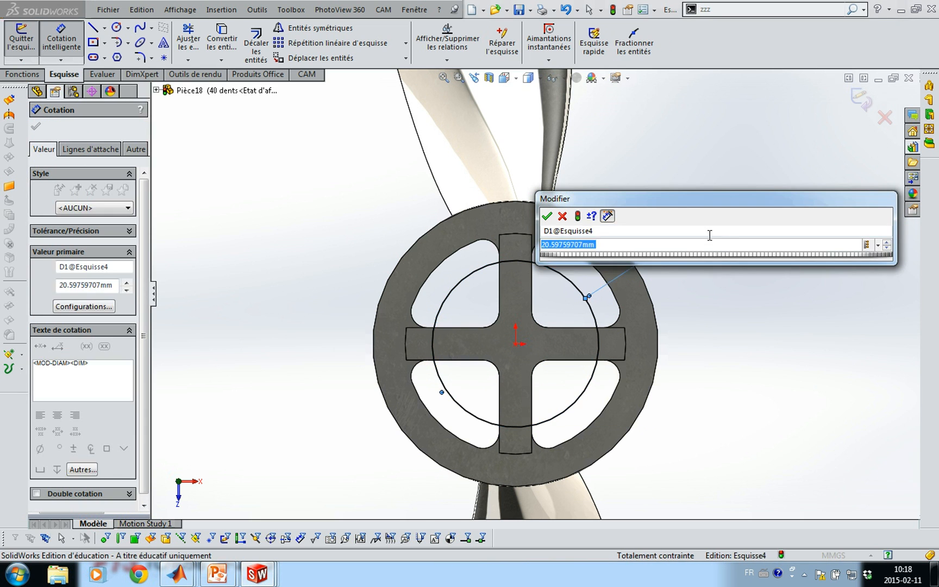
pyautogui.write('16')
pyautogui.press('Return')
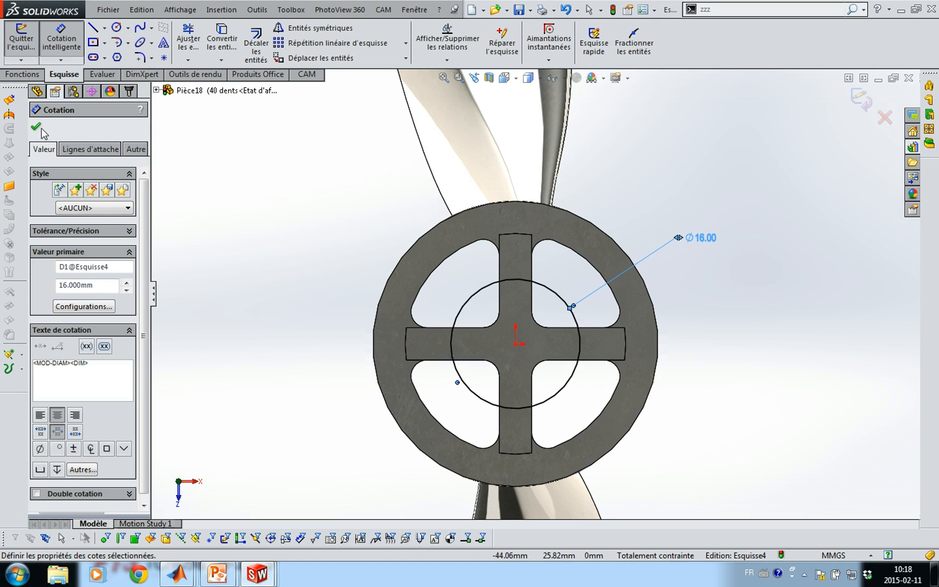
# Cut away the cross arms outside the circle with an extruded cut, flipping the side to cut and ending up to the hub's top face.
pyautogui.click(22, 75)
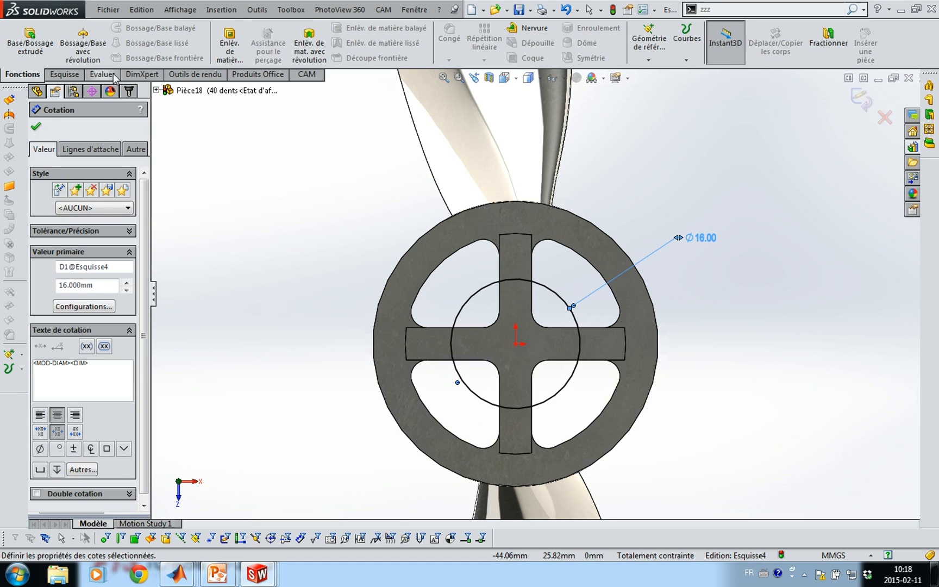
pyautogui.click(223, 53)
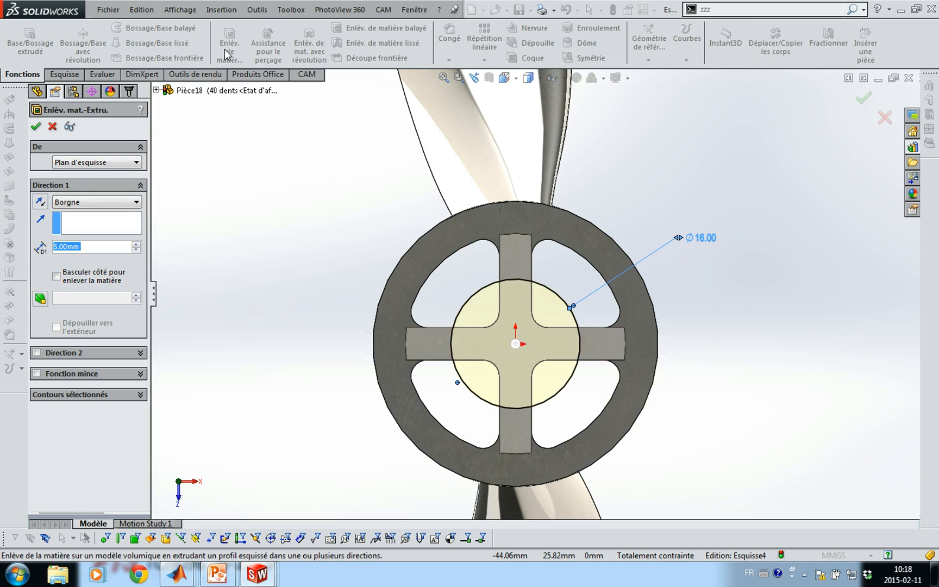
pyautogui.moveTo(256, 273); pyautogui.dragTo(252, 188, button='middle')
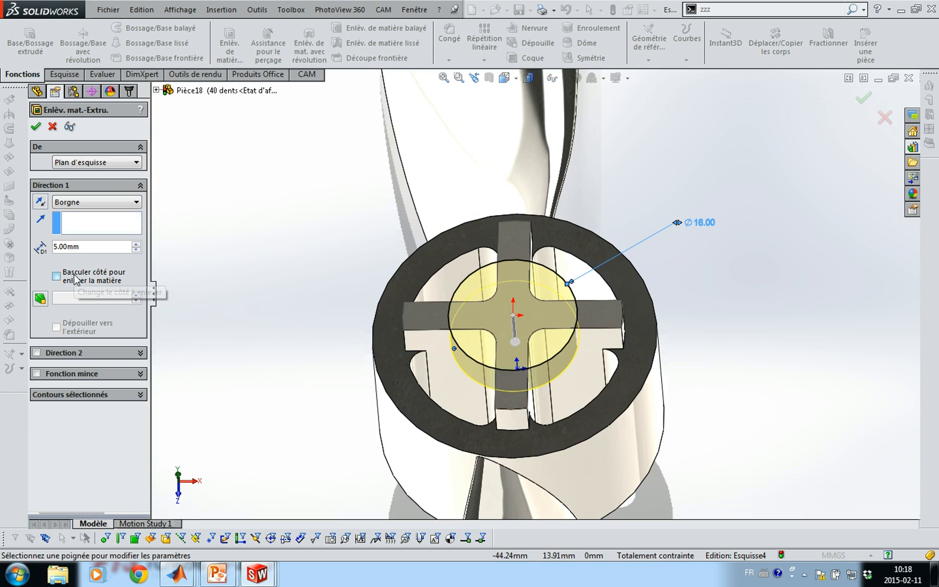
pyautogui.click(96, 286)
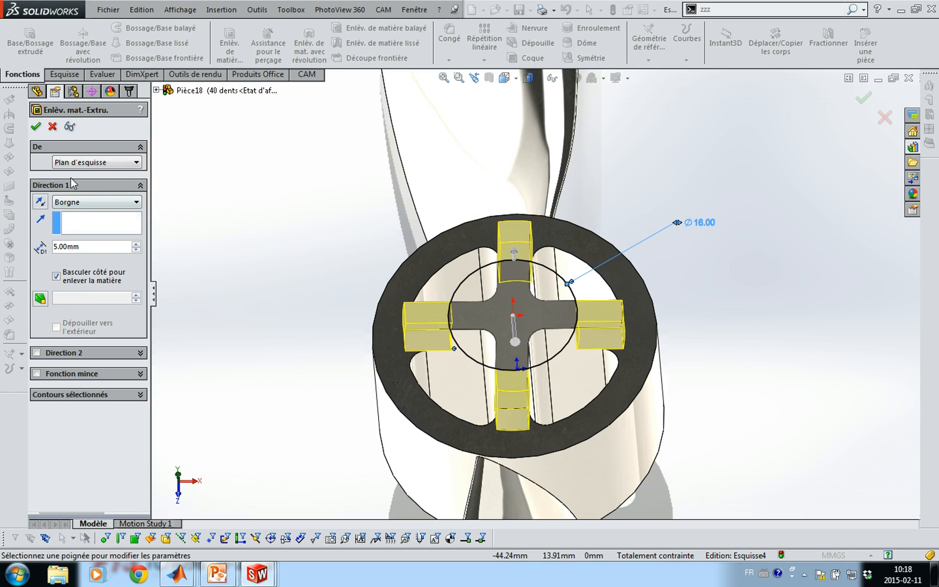
pyautogui.click(95, 202)
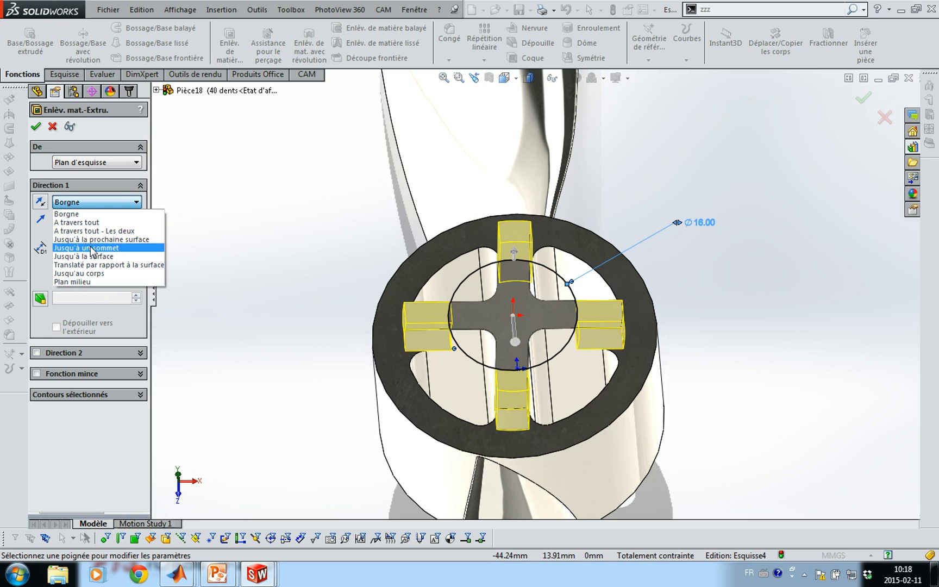
pyautogui.click(87, 256)
pyautogui.click(410, 269)
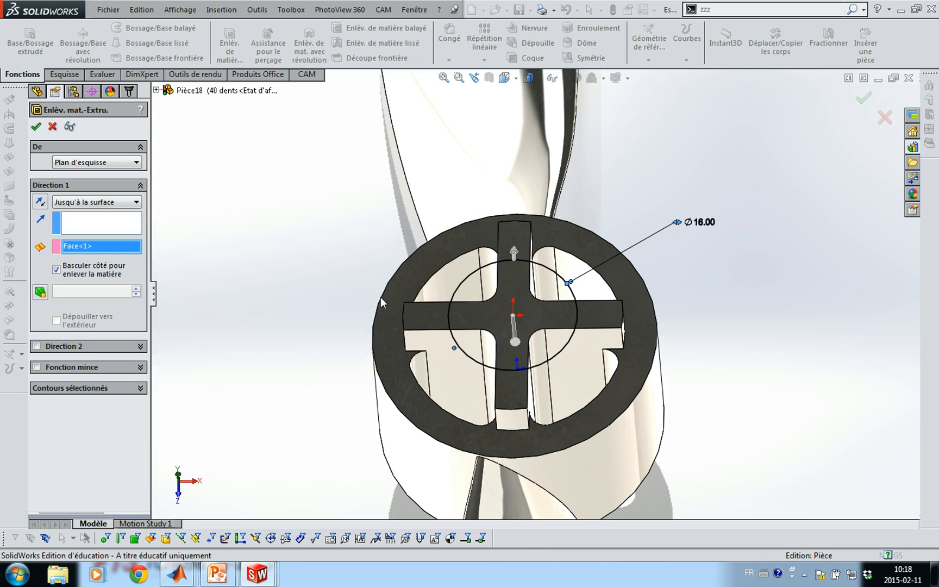
pyautogui.press('Return')
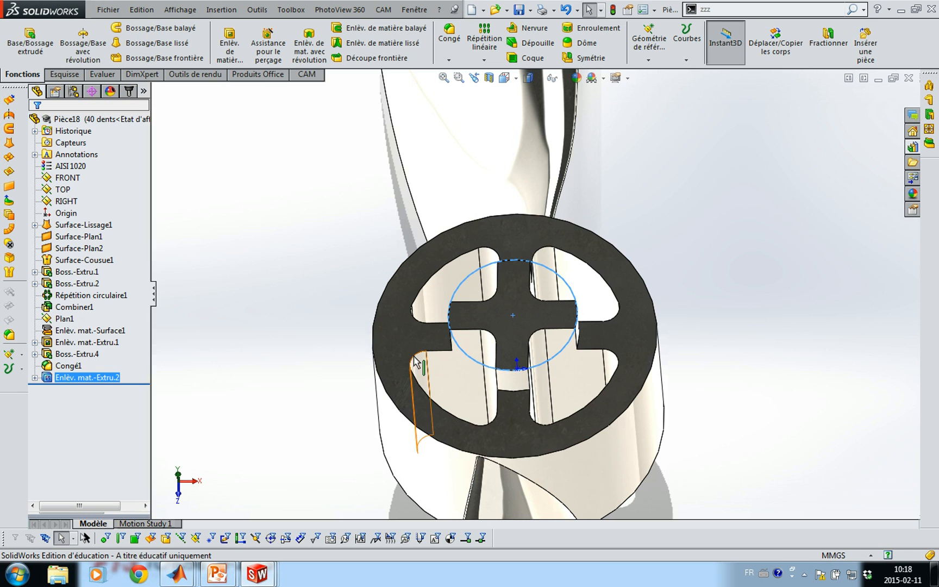
pyautogui.click(299, 324)
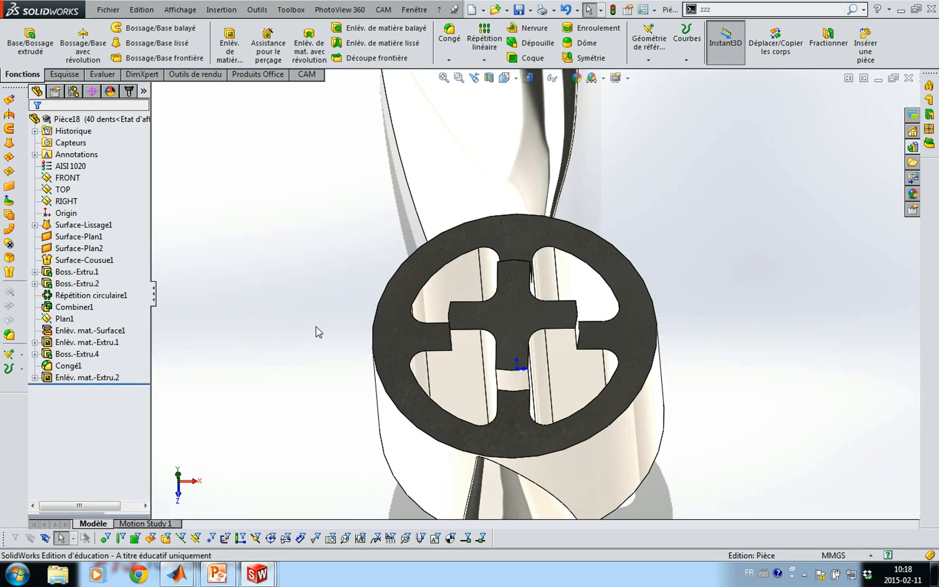
# Fillet the outer vertical edges at the ends of all four shortened cross arms with a 1 mm constant radius.
pyautogui.moveTo(318, 333); pyautogui.dragTo(617, 348, button='middle')
pyautogui.scroll(-2, 617, 348)
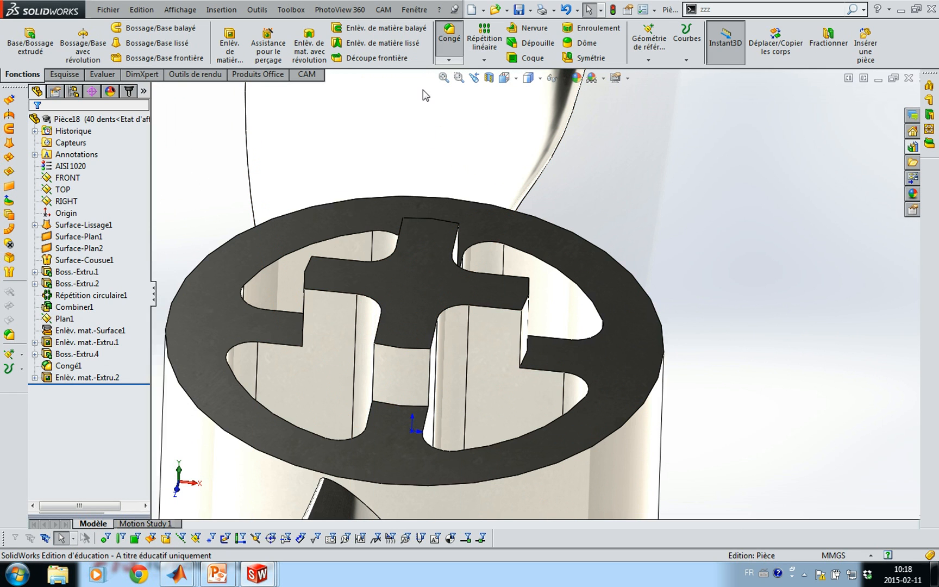
pyautogui.click(449, 33)
pyautogui.write('1')
pyautogui.press('Return')
pyautogui.click(304, 321)
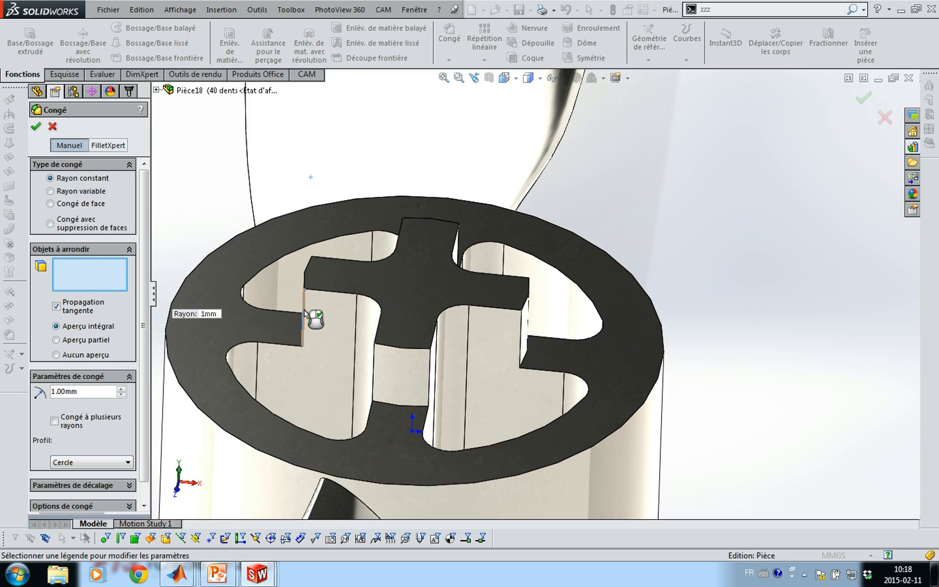
pyautogui.click(375, 367)
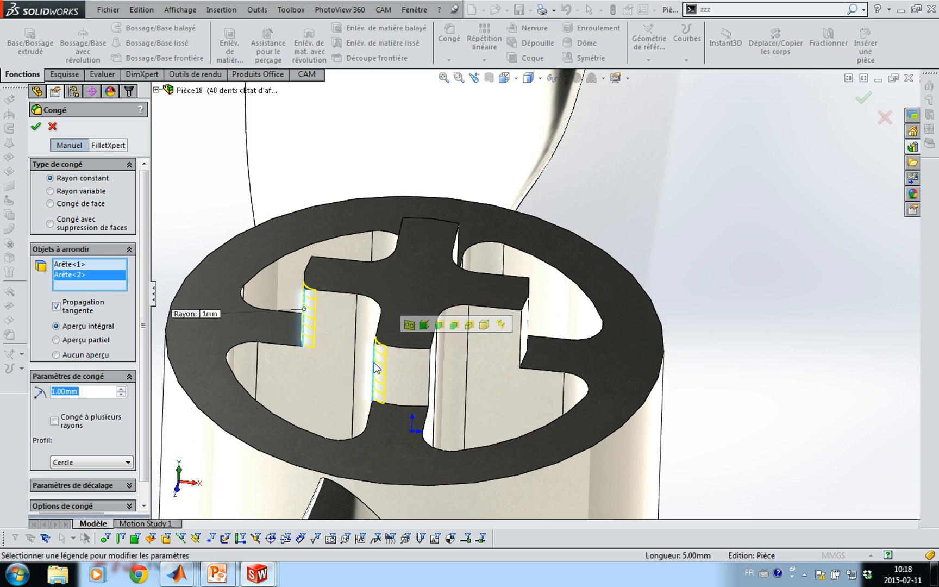
pyautogui.click(410, 325)
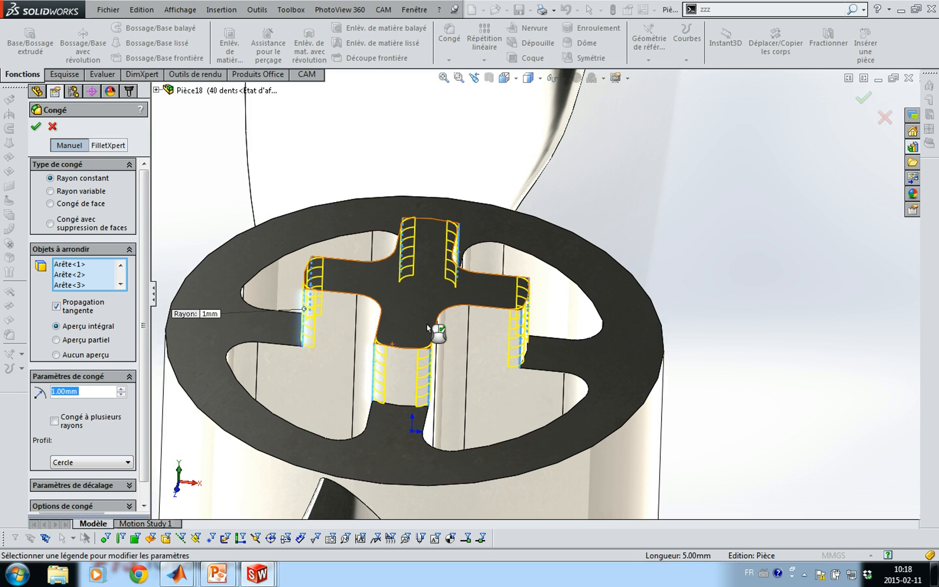
pyautogui.click(34, 128)
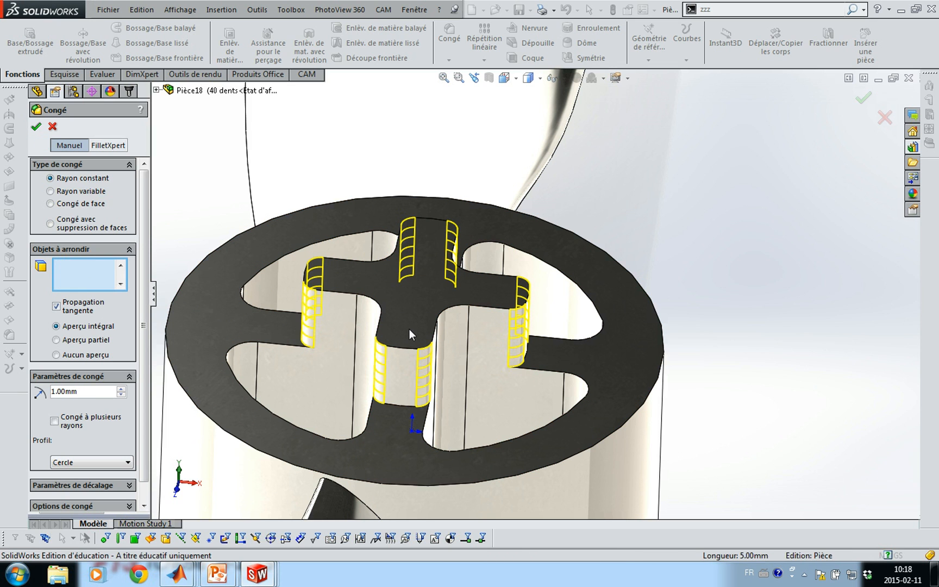
# Save the propeller part under the new name palerpm1700d25alpha10 in the Matlab_engrenage folder.
pyautogui.scroll(6, 409, 328)
pyautogui.moveTo(377, 311); pyautogui.dragTo(324, 357, button='middle')
pyautogui.moveTo(384, 295); pyautogui.dragTo(400, 264, button='middle')
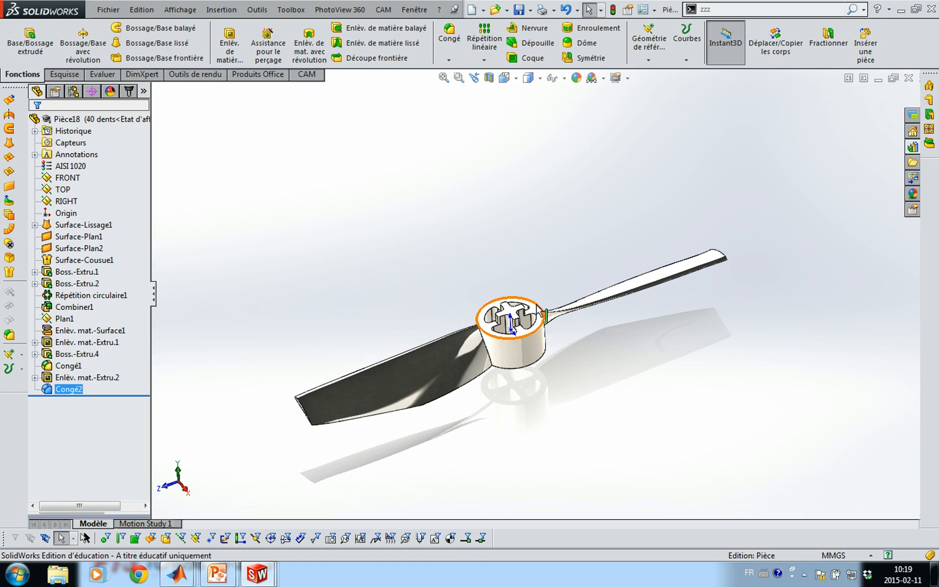
pyautogui.click(620, 383)
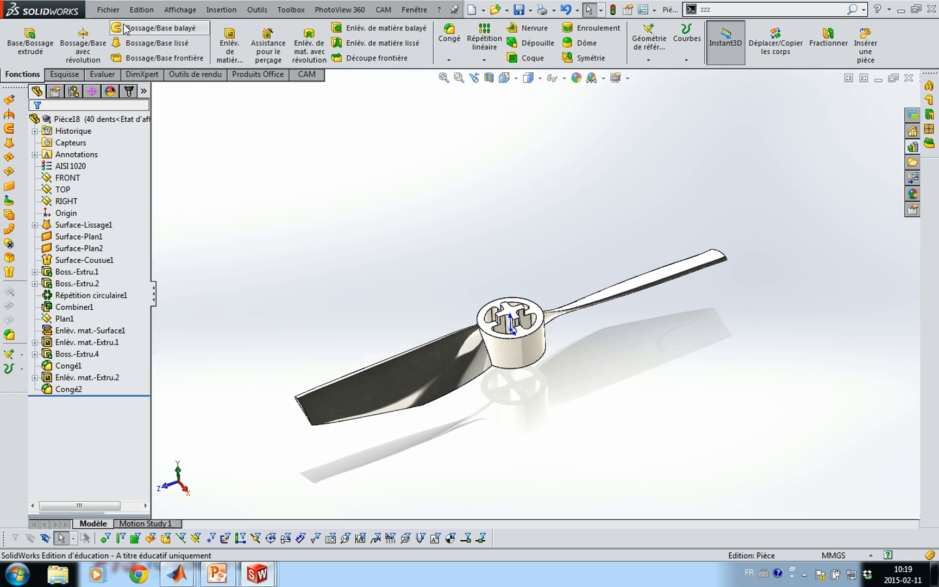
pyautogui.click(108, 9)
pyautogui.click(145, 132)
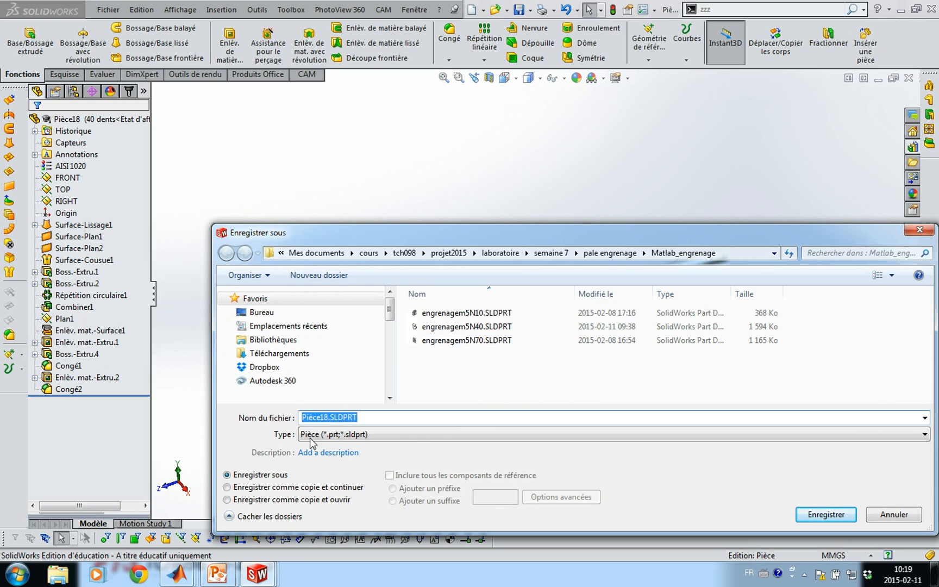
pyautogui.moveTo(329, 416); pyautogui.dragTo(307, 419)
pyautogui.write('pale')
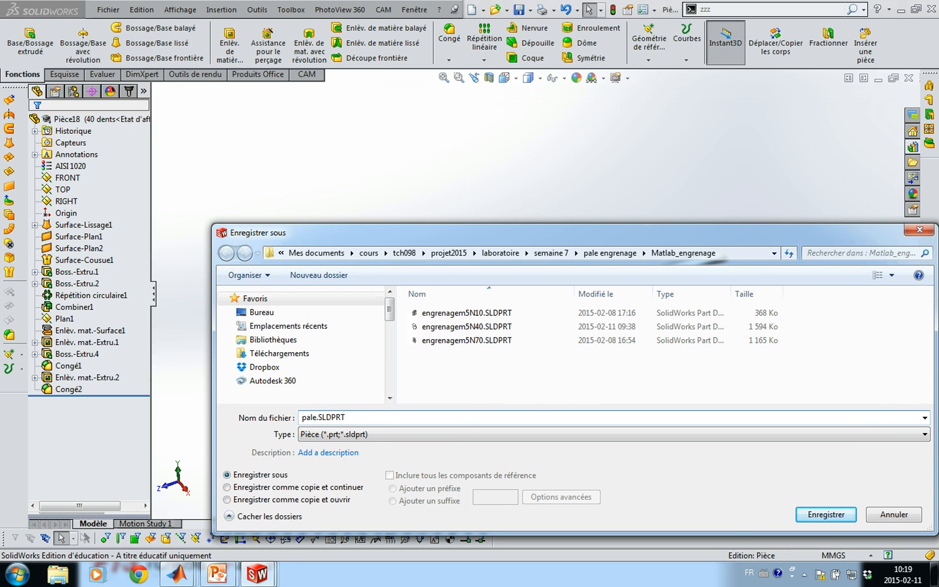
pyautogui.write('rpm1700d25alpha10')
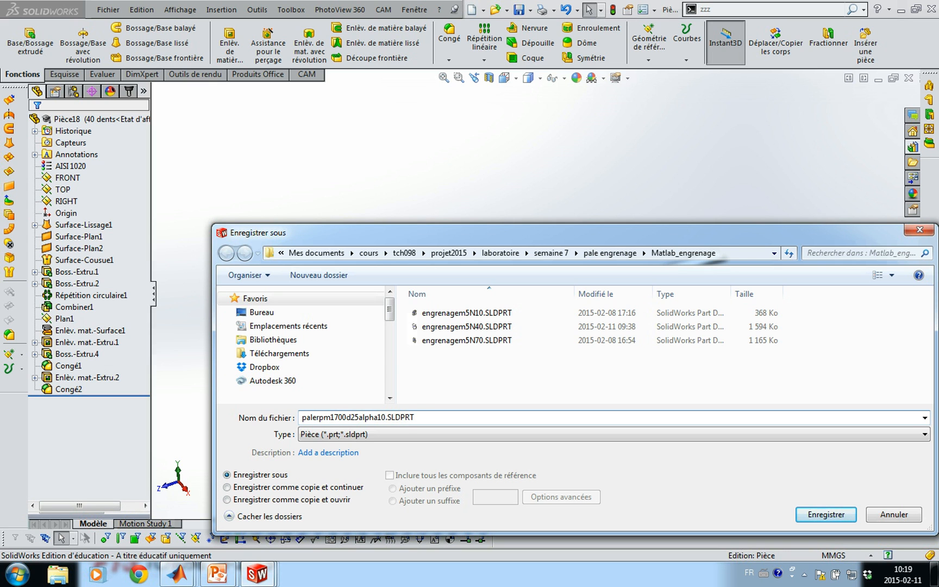
pyautogui.press('Return')
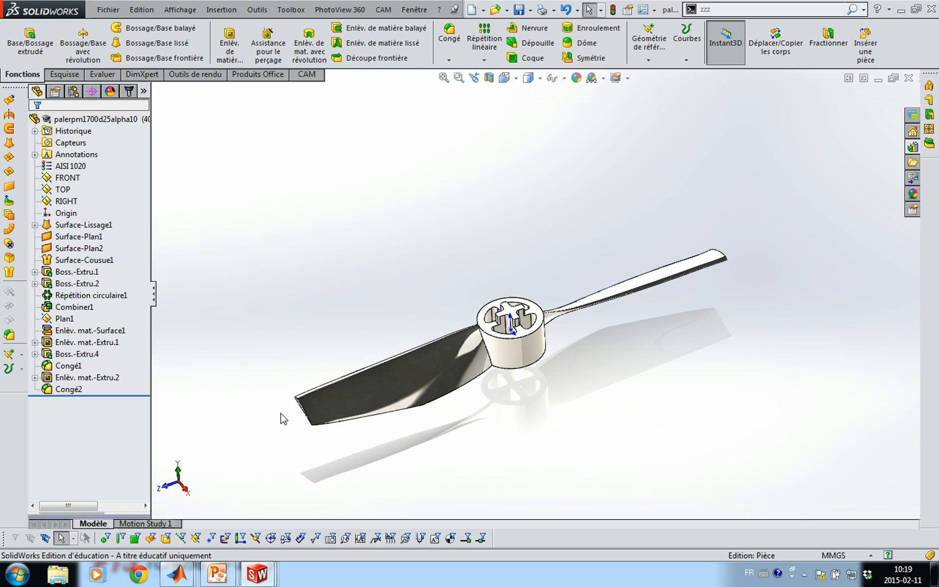
# Switch to the open gear part engrenagem5N40.
pyautogui.hotkey('ctrl', 'Tab')
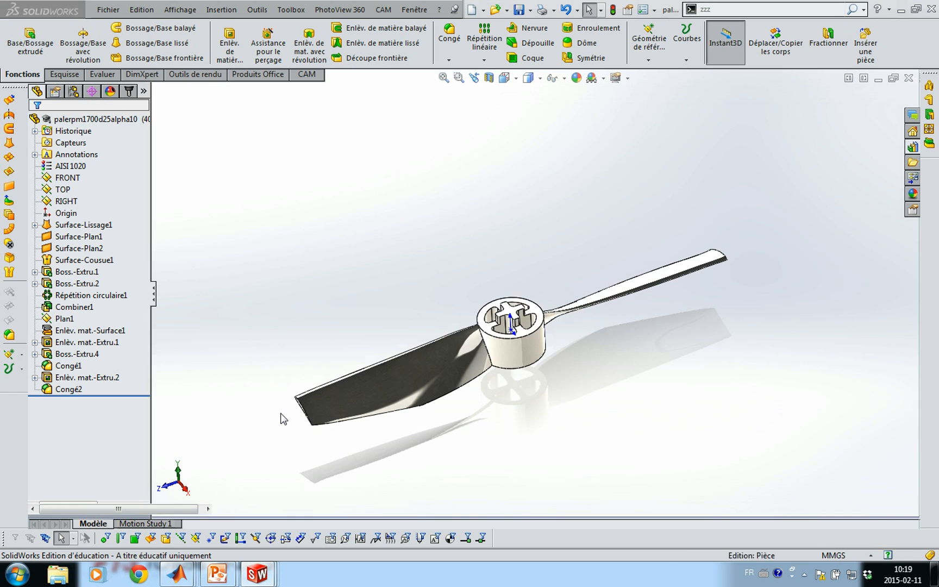
pyautogui.hotkey('ctrl', 'Tab')
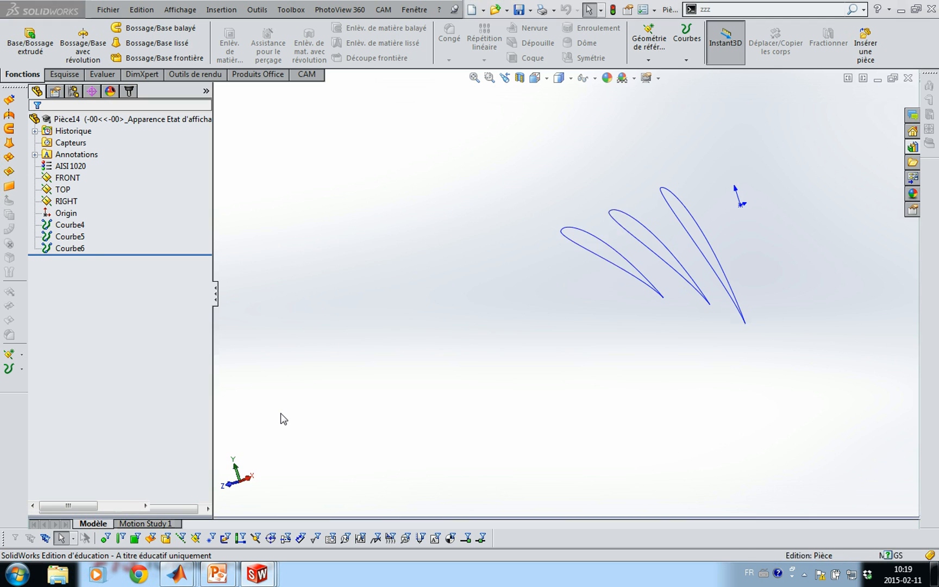
pyautogui.hotkey('ctrl', 'Tab')
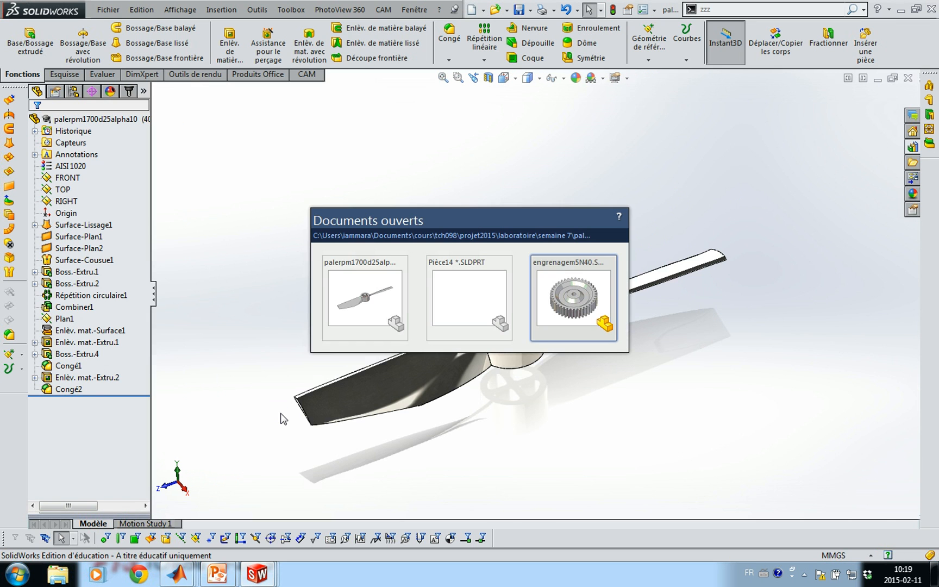
pyautogui.hotkey('ctrl', 'Tab')
pyautogui.hotkey('ctrl', 'Tab')
pyautogui.hotkey('ctrl', 'Tab')
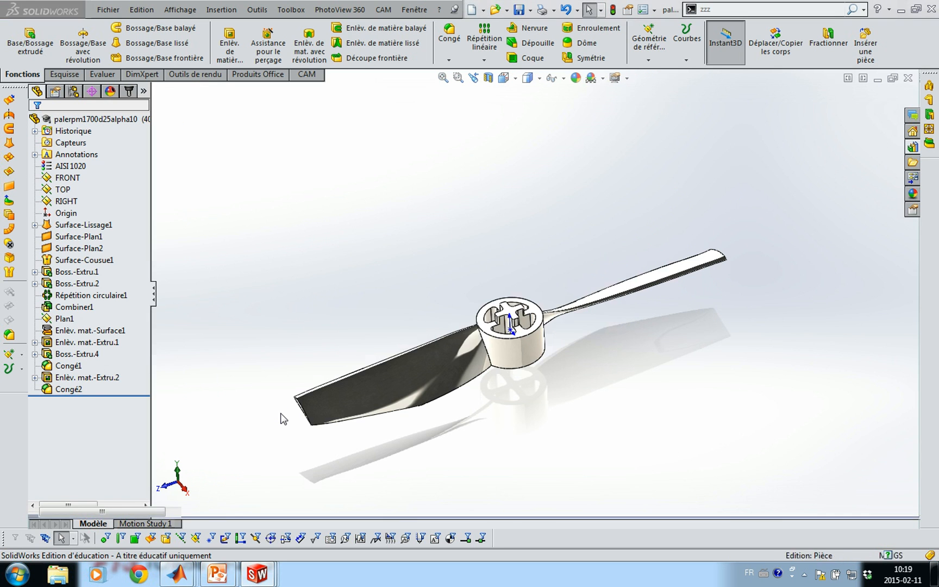
pyautogui.moveTo(311, 384); pyautogui.dragTo(288, 366, button='middle')
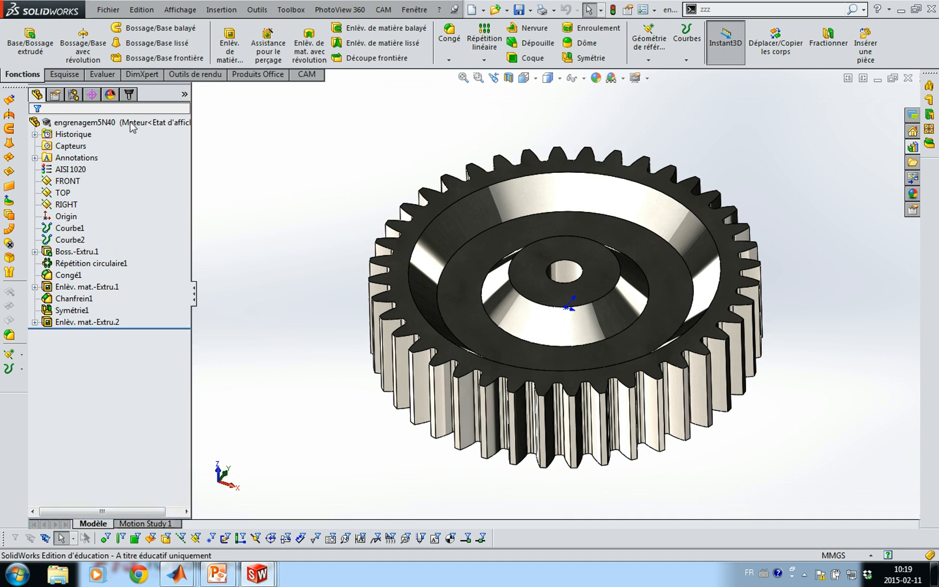
# Activate the gear part's hélice configuration and inspect the gear from both sides.
pyautogui.click(73, 94)
pyautogui.click(92, 136)
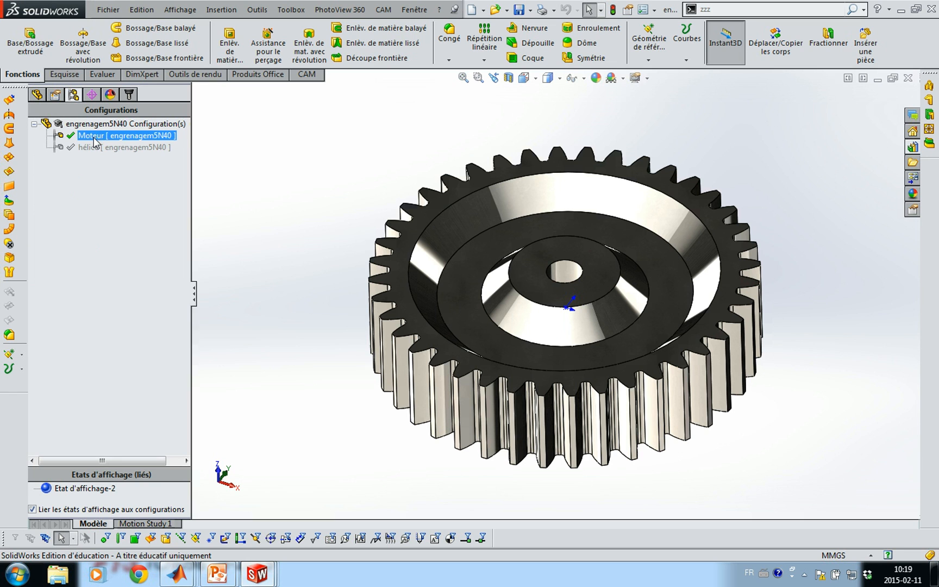
pyautogui.moveTo(307, 297)
pyautogui.mouseDown(button='middle')
pyautogui.moveTo(310, 177)
pyautogui.moveTo(309, 300)
pyautogui.mouseUp(button='middle')
pyautogui.click(120, 154)
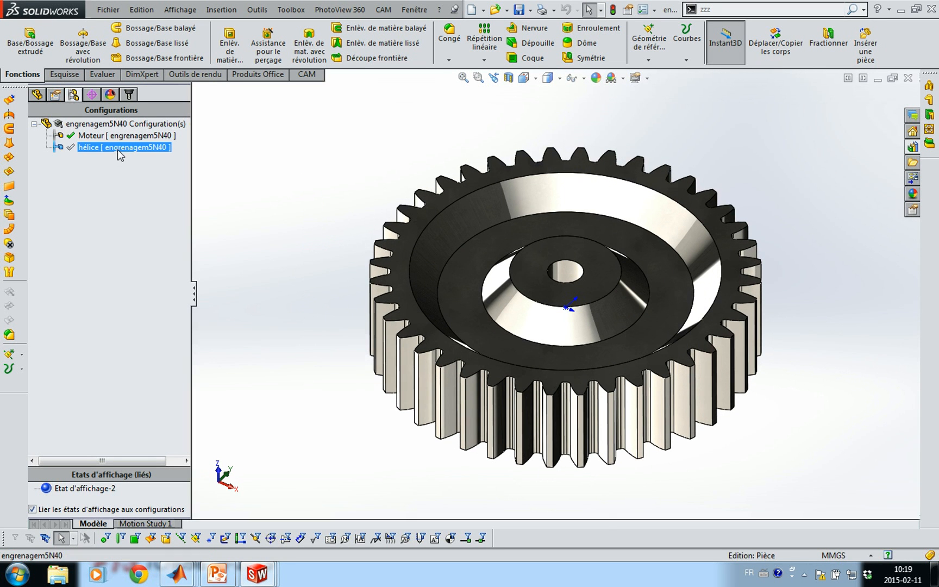
pyautogui.doubleClick(119, 152)
pyautogui.moveTo(337, 341); pyautogui.dragTo(526, 495, button='middle')
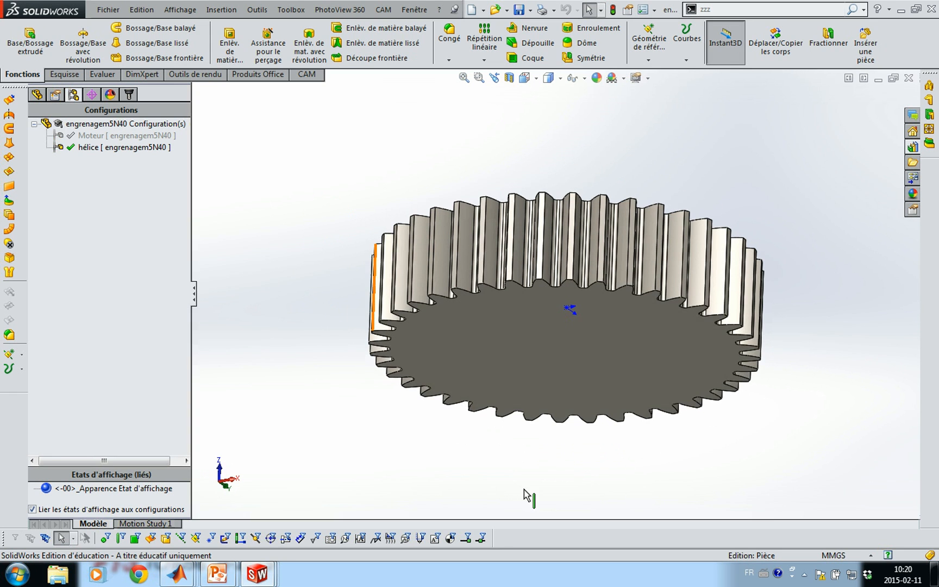
pyautogui.moveTo(329, 243); pyautogui.dragTo(326, 365, button='middle')
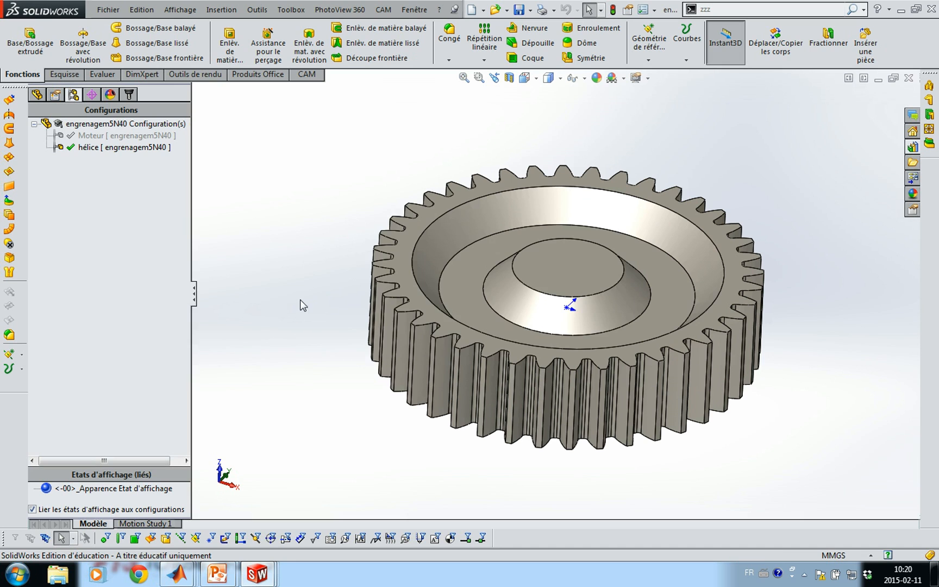
# Create an assembly from the propeller part with the ASSY TCH005 template and place palerpm1700d25alpha10 at the origin.
pyautogui.hotkey('ctrl', 'Tab')
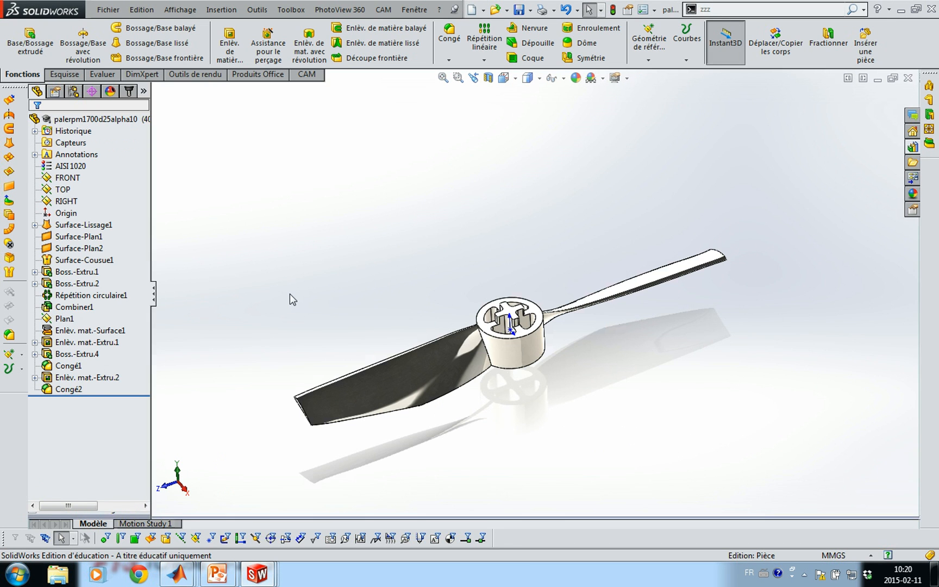
pyautogui.click(108, 9)
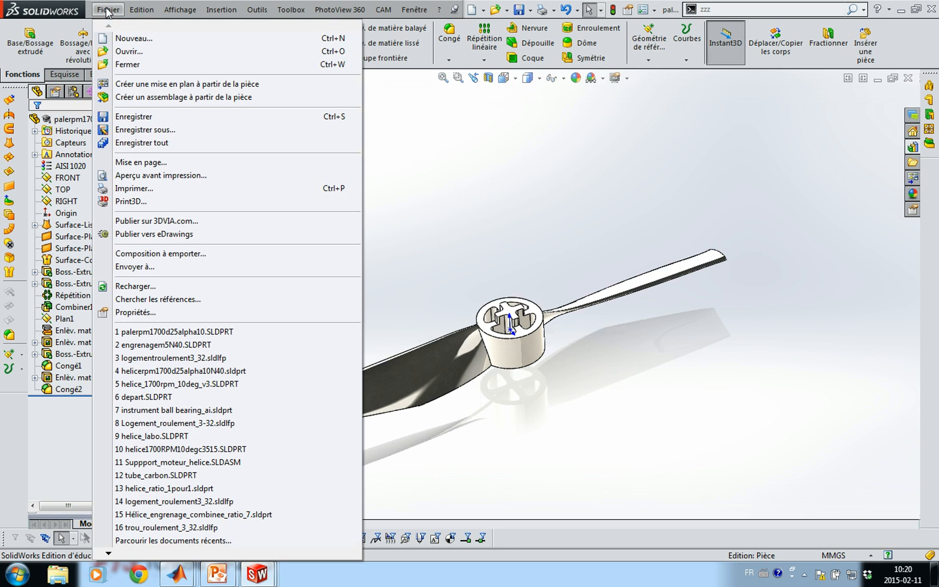
pyautogui.click(163, 97)
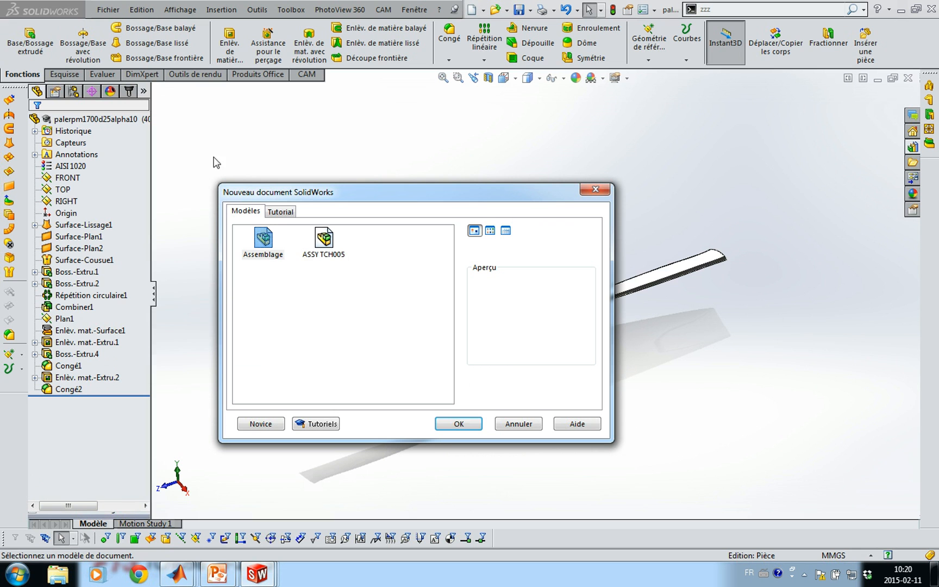
pyautogui.click(324, 256)
pyautogui.click(451, 423)
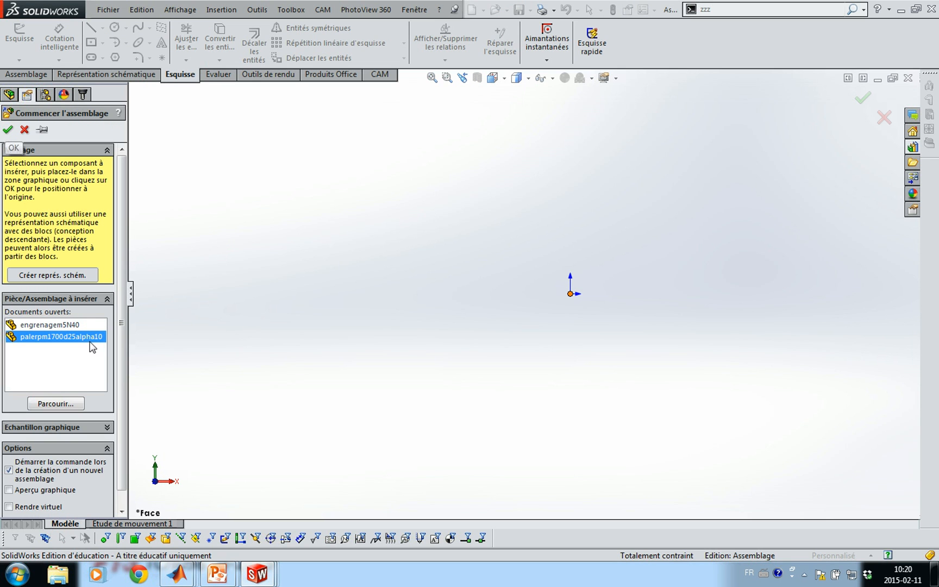
pyautogui.click(7, 130)
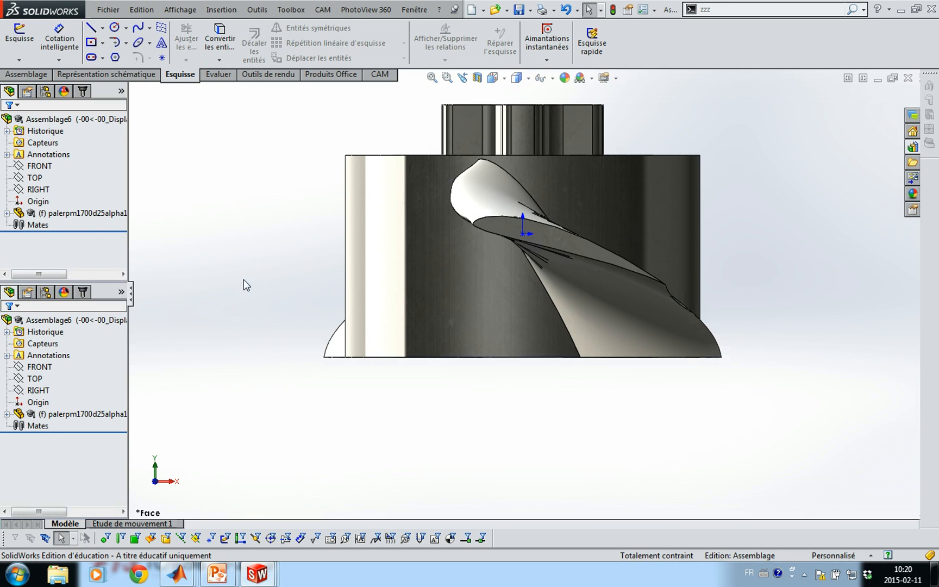
pyautogui.moveTo(108, 280); pyautogui.dragTo(107, 520)
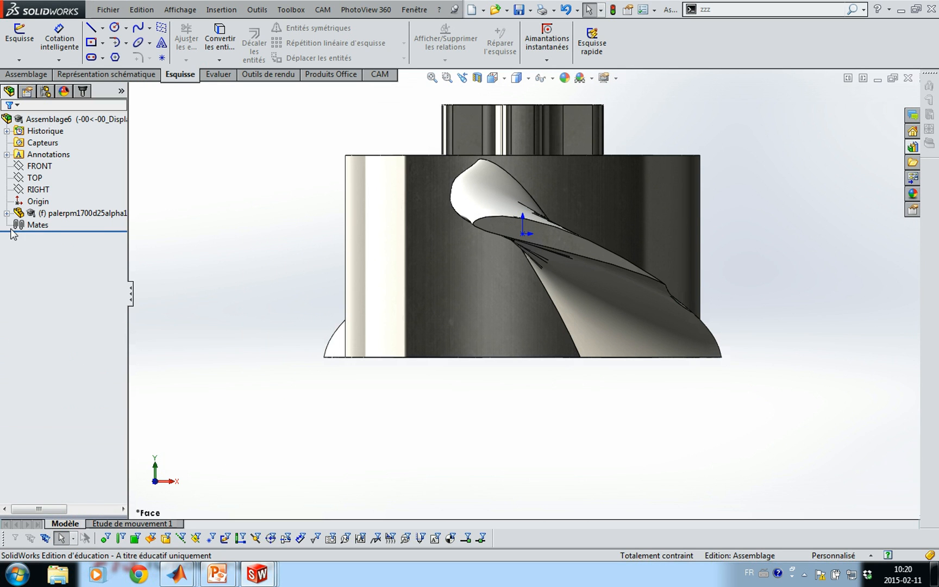
# Insert the engrenagem5N40 gear into the assembly, placing it freely beside the propeller hub.
pyautogui.moveTo(257, 243); pyautogui.dragTo(220, 266, button='middle')
pyautogui.scroll(6, 248, 267)
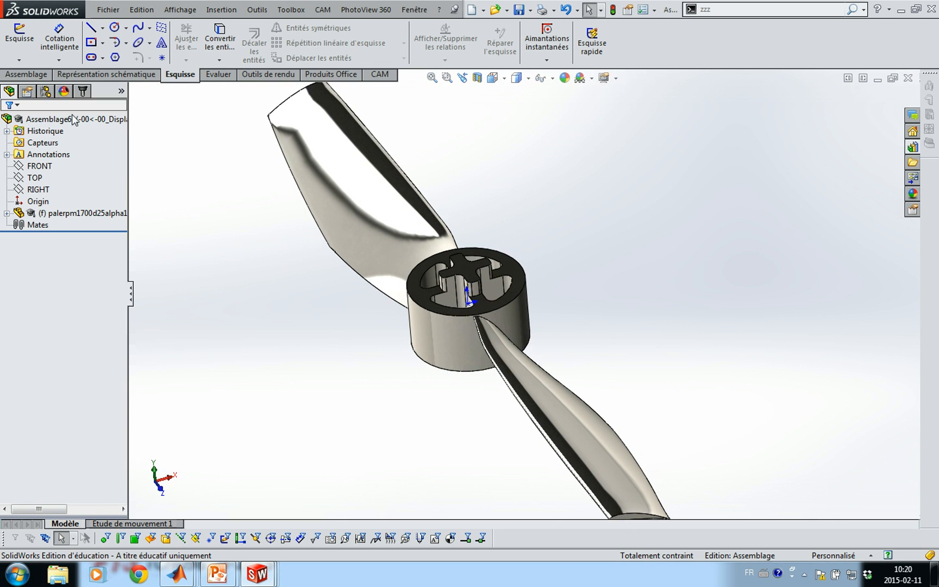
pyautogui.click(26, 75)
pyautogui.click(73, 43)
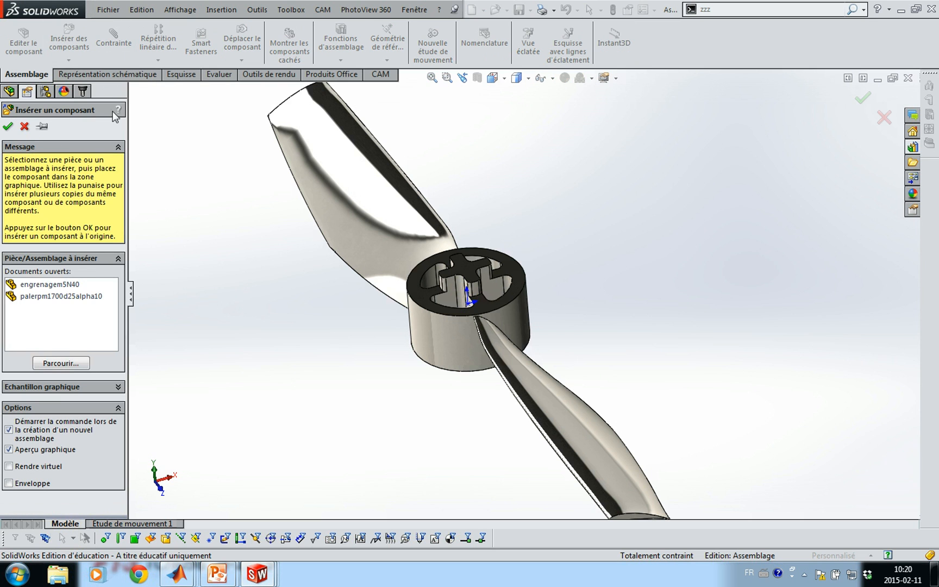
pyautogui.click(50, 284)
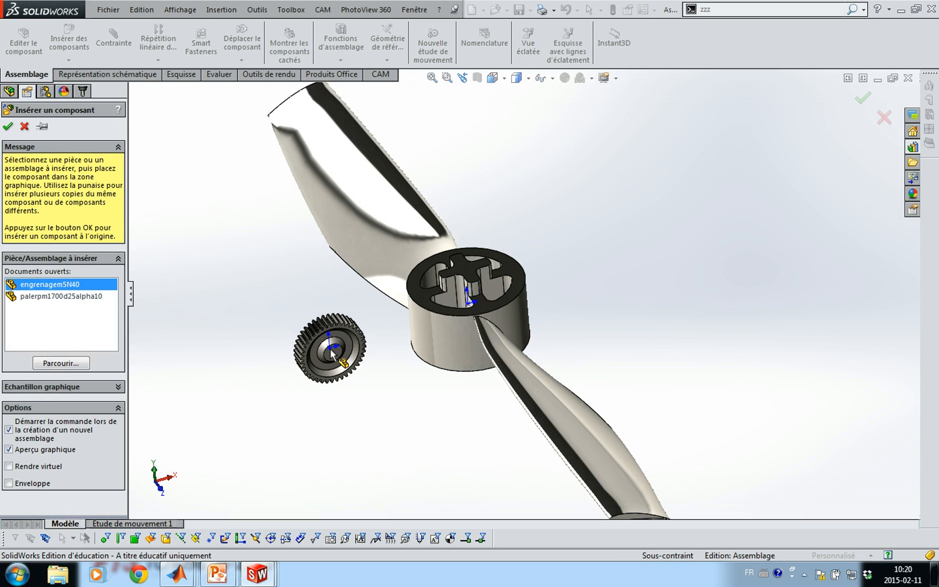
pyautogui.click(334, 344)
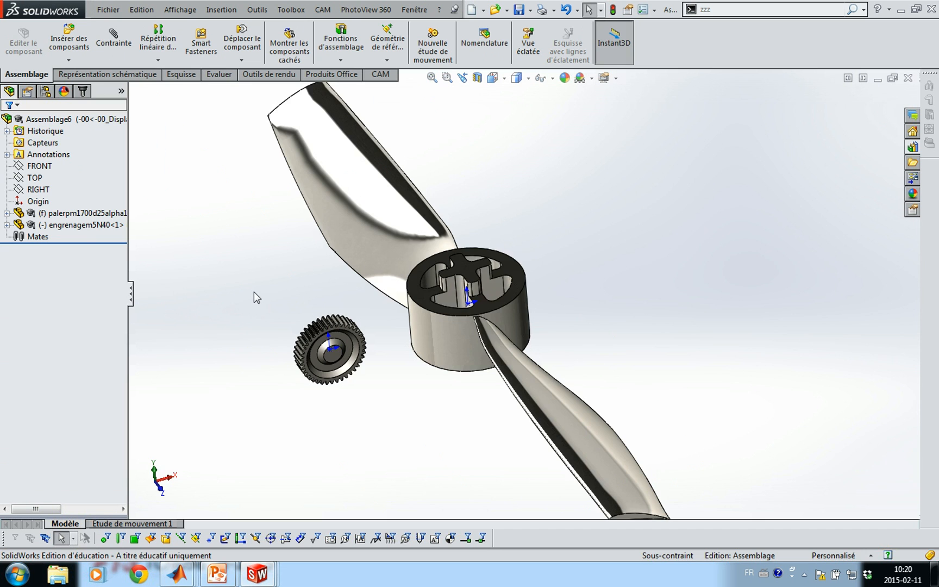
# Mate the gear's flat face coincident with the end face of the hub's cross boss.
pyautogui.moveTo(254, 292); pyautogui.dragTo(338, 343, button='middle')
pyautogui.click(277, 334)
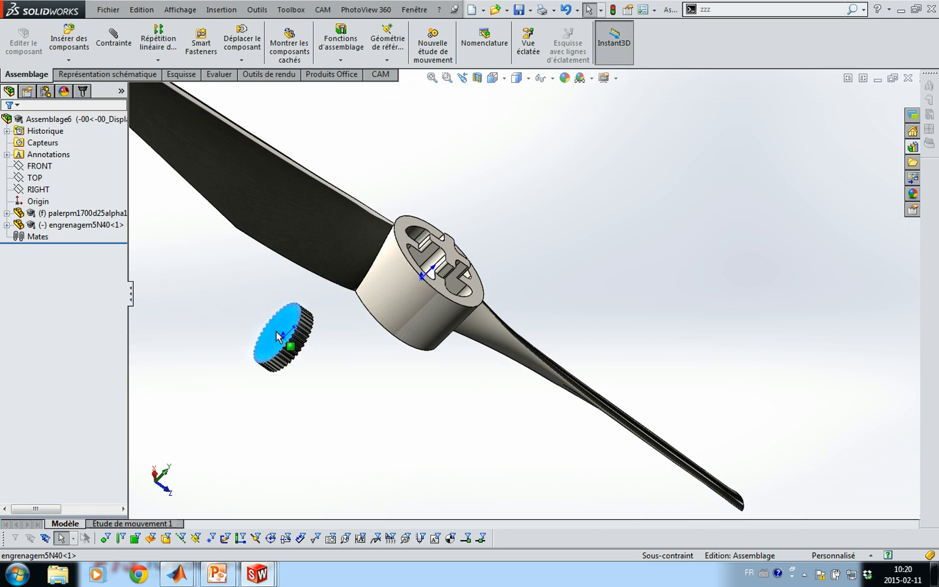
pyautogui.keyDown('ctrl'); pyautogui.click(450, 249); pyautogui.keyUp('ctrl')
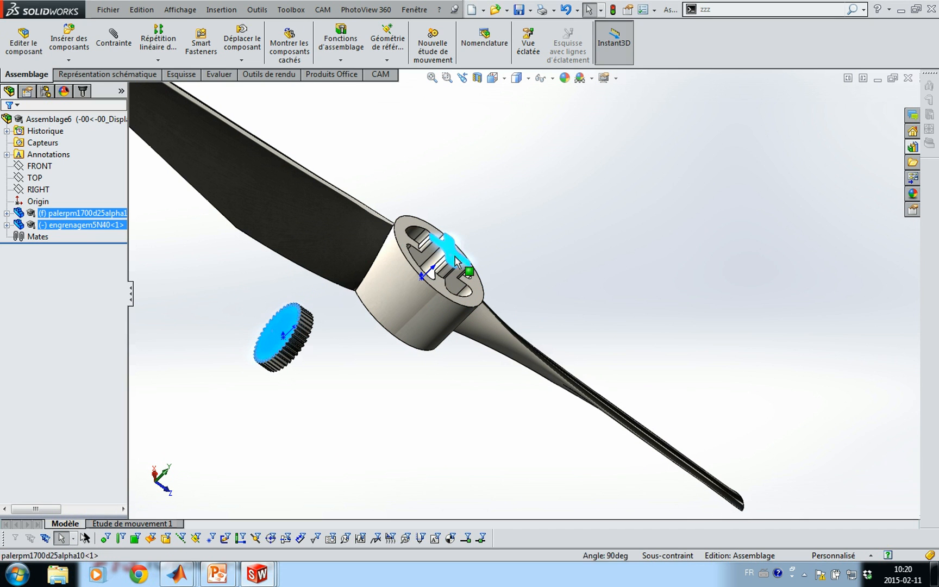
pyautogui.click(488, 242)
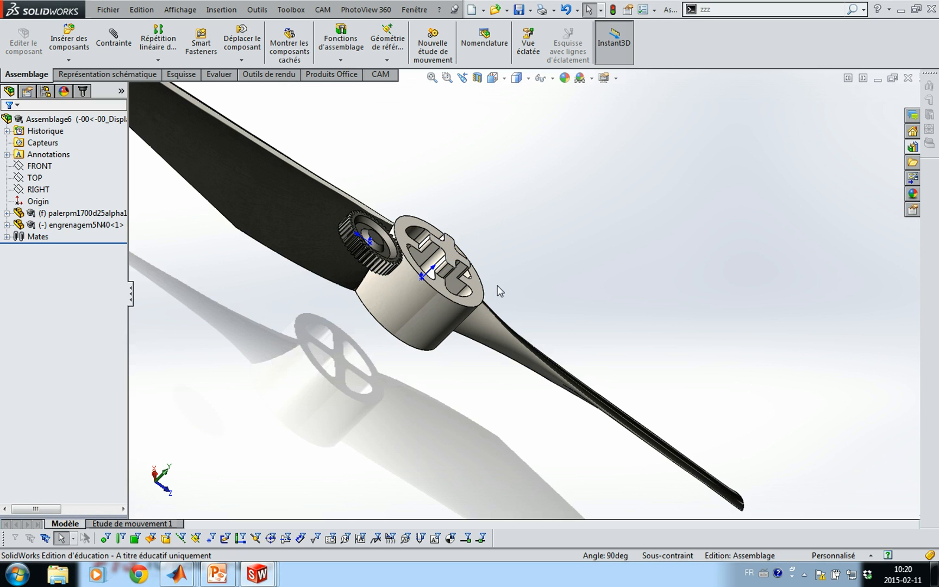
# Slide the gear along its mated plane to a spot beside the propeller hub.
pyautogui.moveTo(302, 327); pyautogui.dragTo(224, 300, button='middle')
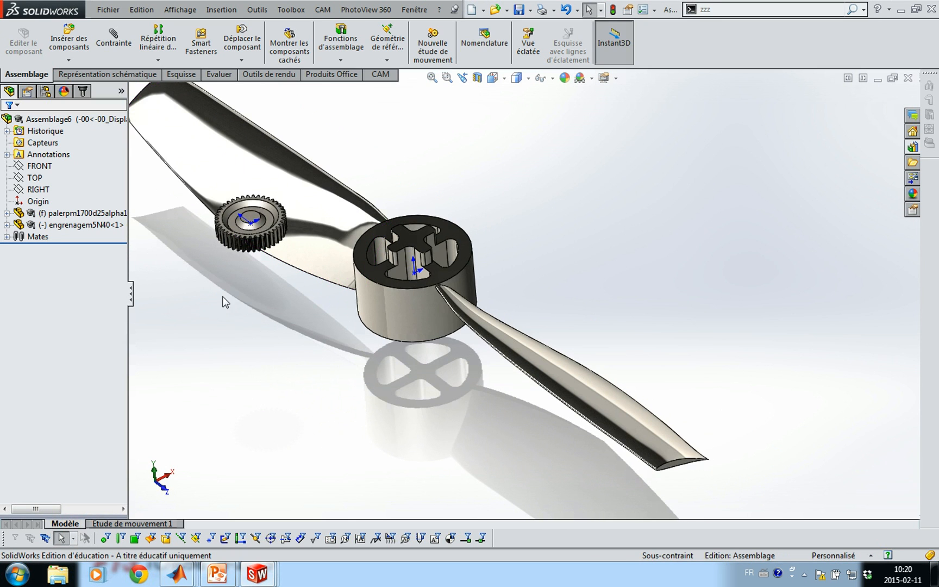
pyautogui.click(247, 225)
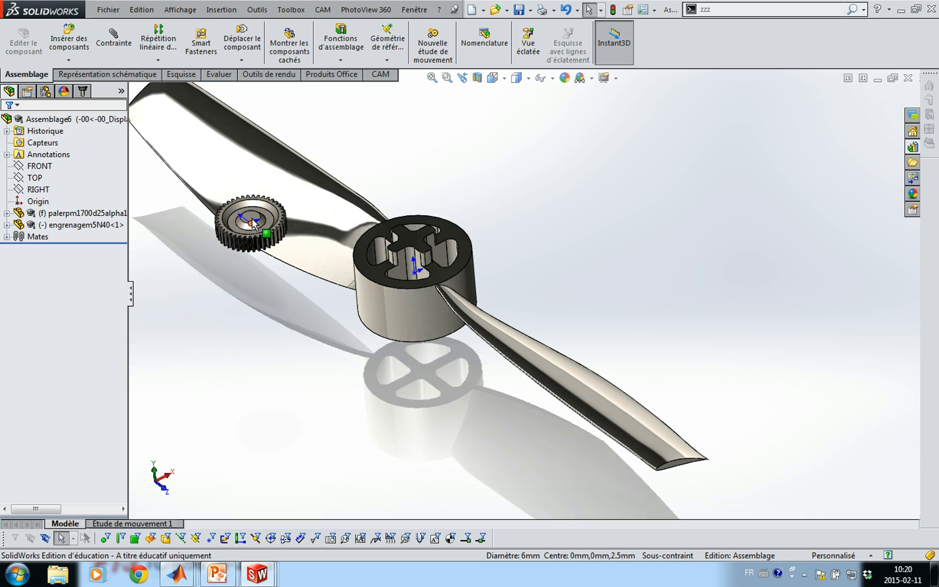
pyautogui.moveTo(252, 222); pyautogui.dragTo(346, 302)
pyautogui.click(322, 340)
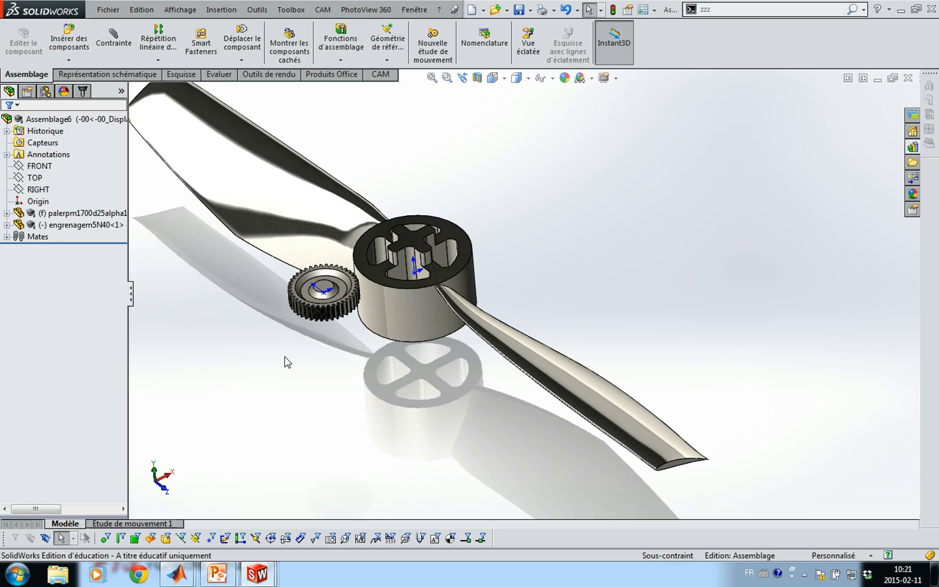
# Add a coincident mate between the gear's TOP plane and the assembly's FRONT plane.
pyautogui.click(7, 224)
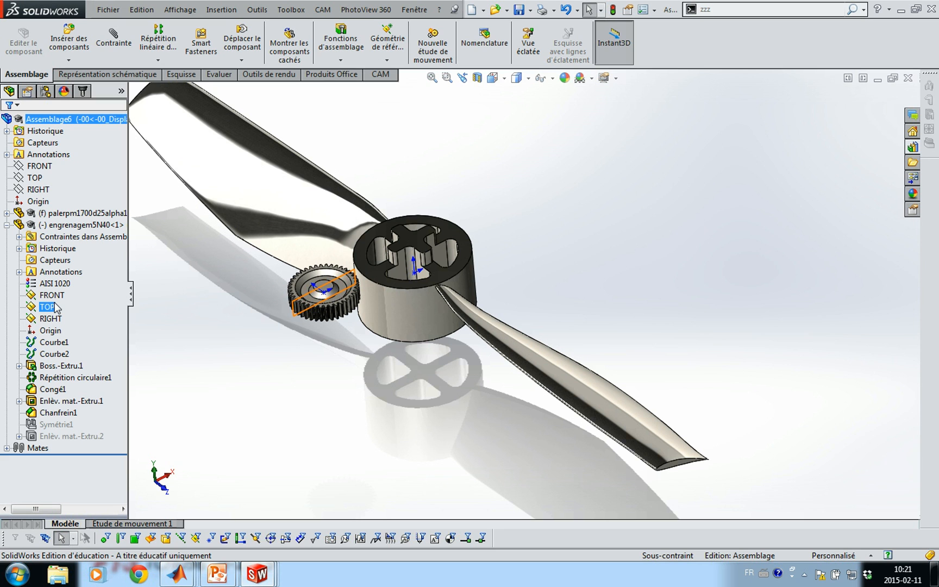
pyautogui.click(48, 307)
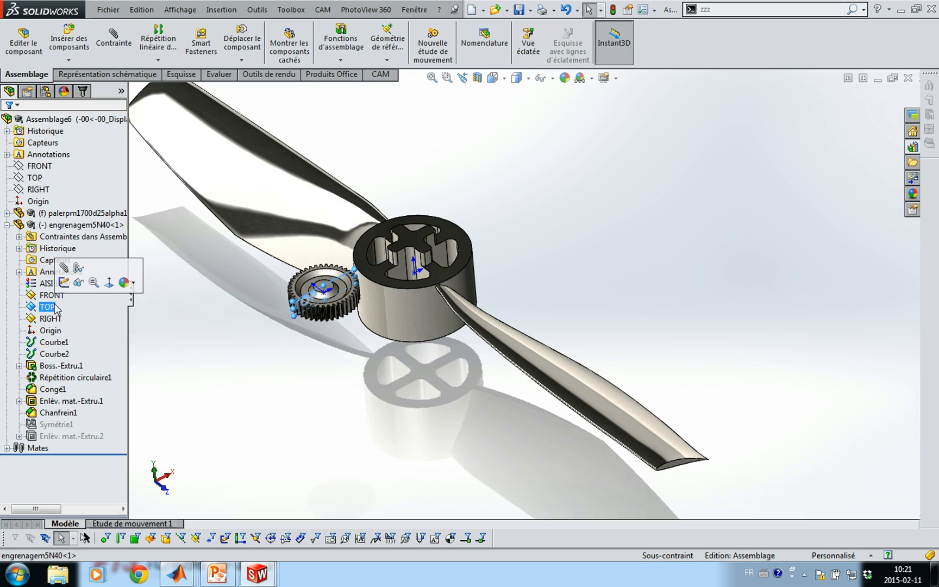
pyautogui.keyDown('ctrl'); pyautogui.click(39, 167); pyautogui.keyUp('ctrl')
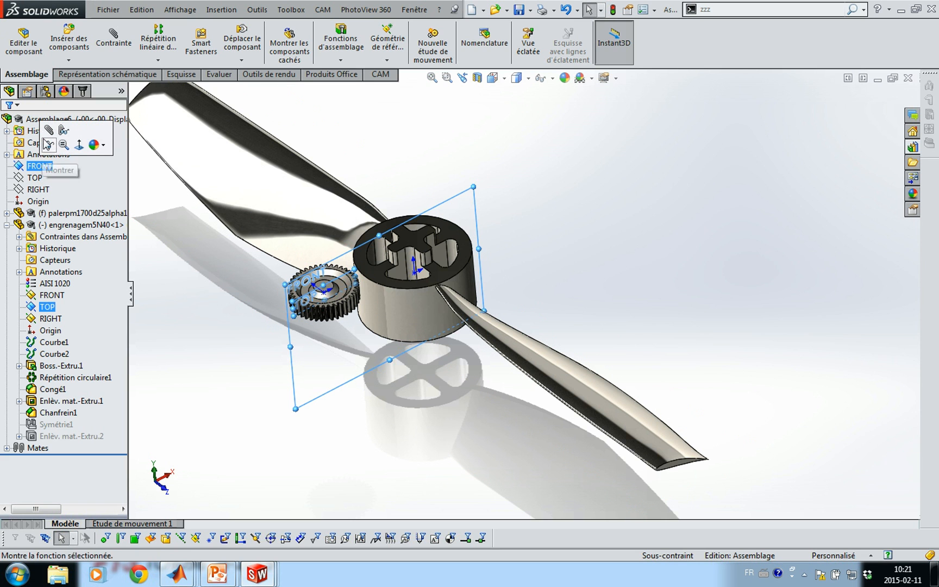
pyautogui.click(48, 131)
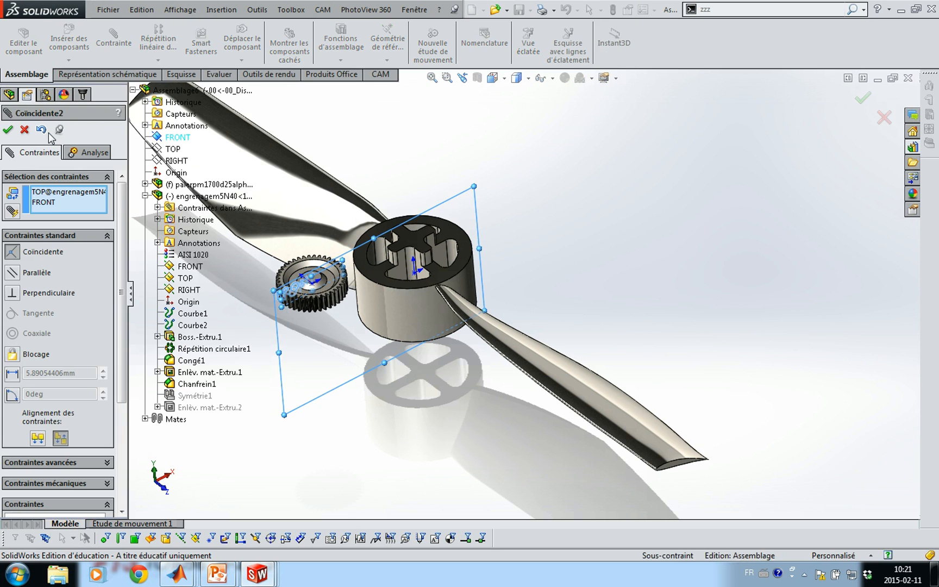
pyautogui.click(9, 130)
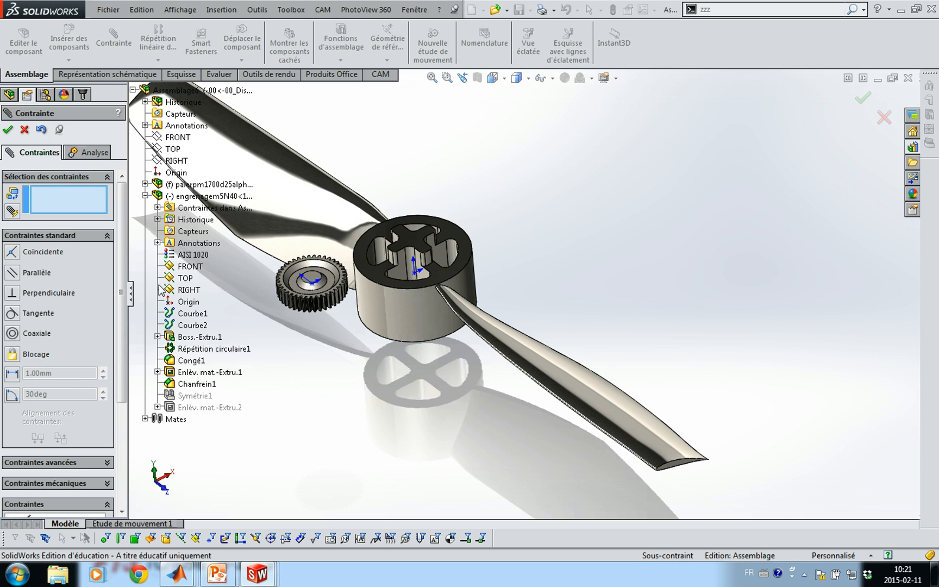
# Add a coincident mate between the gear's RIGHT plane and the assembly's RIGHT plane, and close the mate command.
pyautogui.click(188, 291)
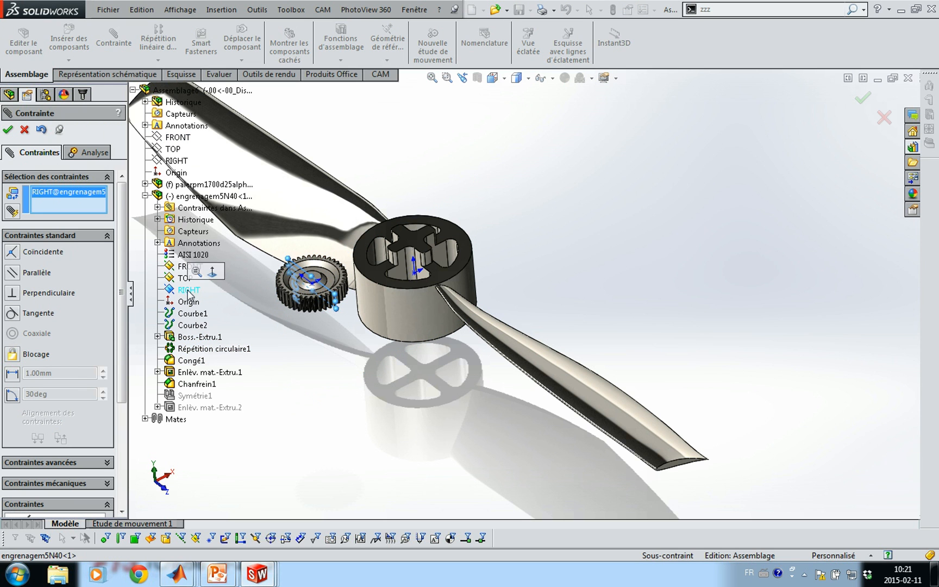
pyautogui.click(177, 160)
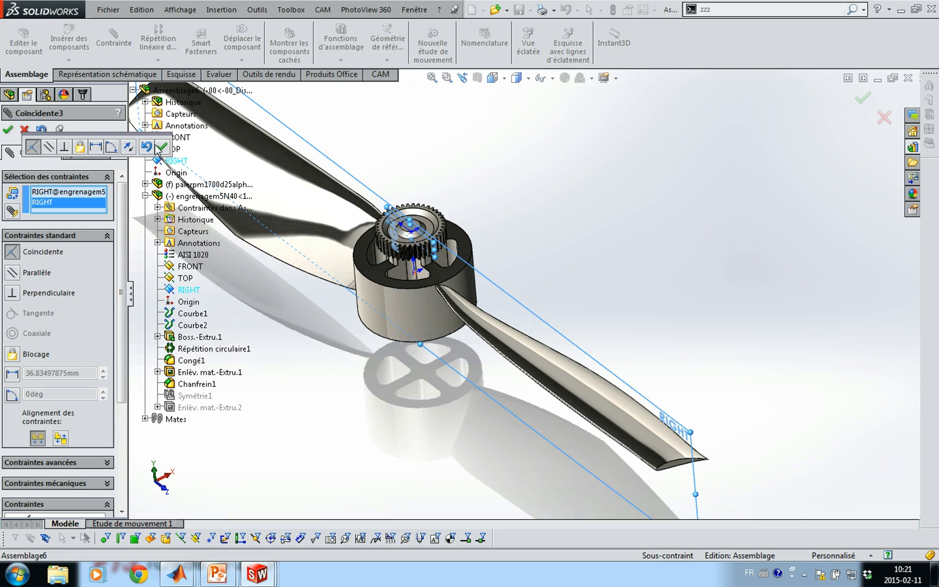
pyautogui.click(161, 147)
pyautogui.click(8, 129)
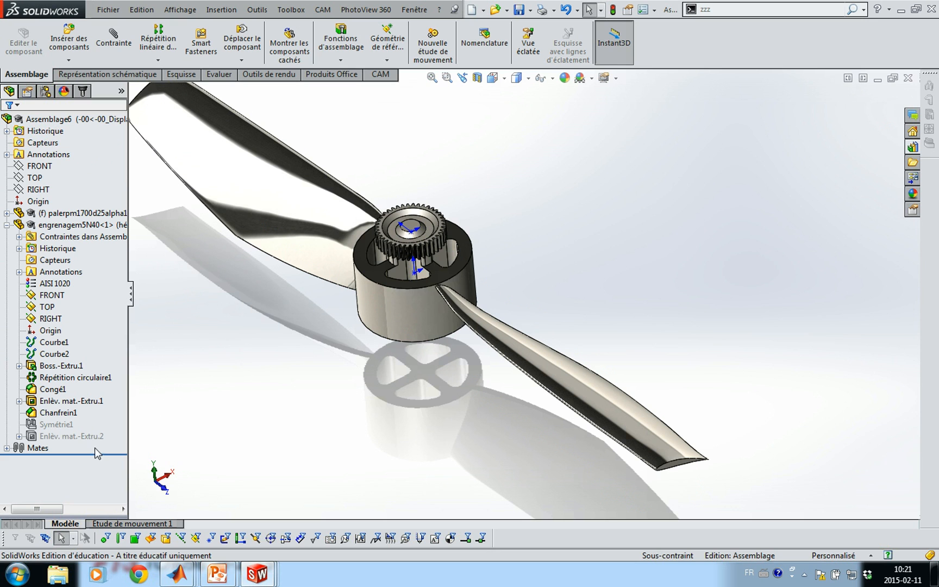
pyautogui.click(391, 239)
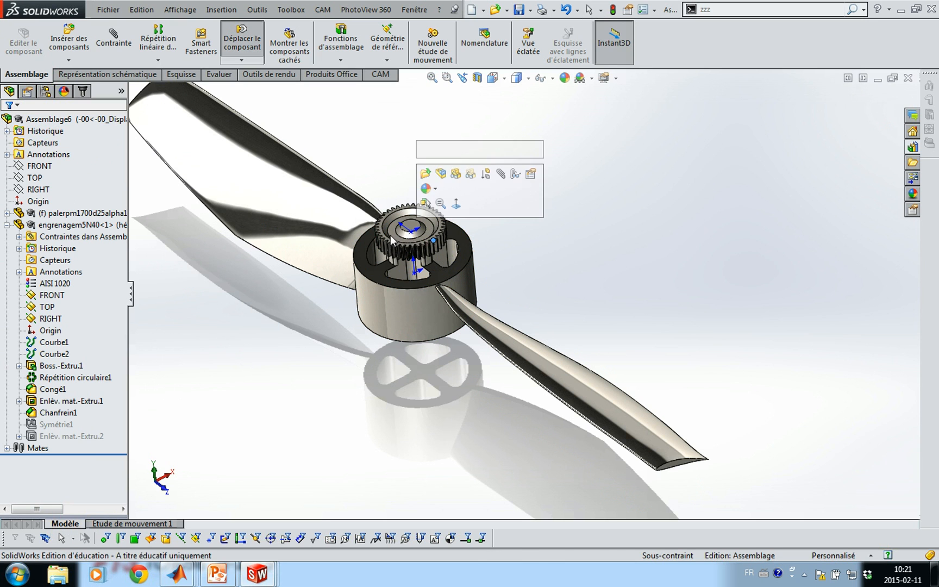
pyautogui.press('Escape')
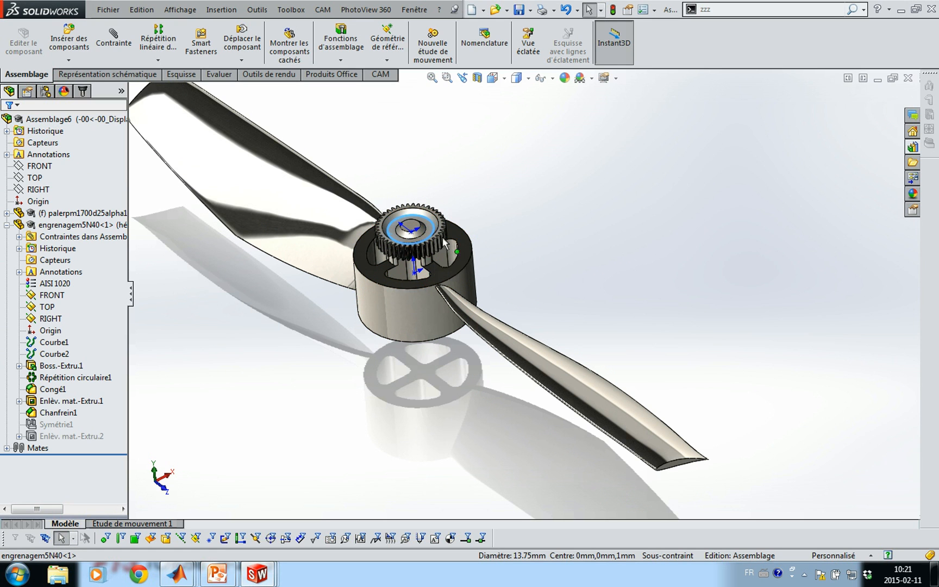
# Inspect the mated gear and propeller hub from the side and in perspective, checking whether the propeller can be moved.
pyautogui.moveTo(300, 225); pyautogui.dragTo(481, 356)
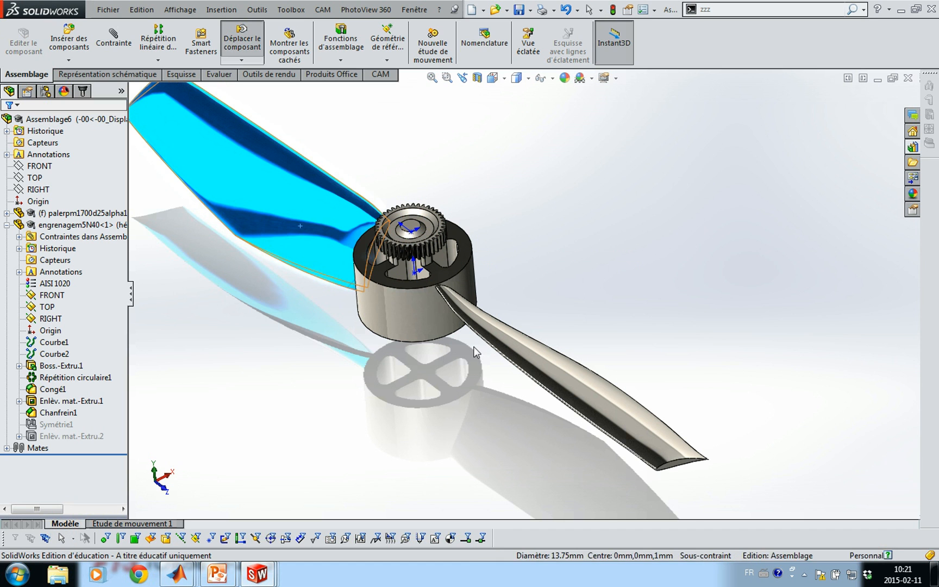
pyautogui.keyDown('ctrl'); pyautogui.moveTo(463, 357); pyautogui.dragTo(473, 346, button='middle'); pyautogui.keyUp('ctrl')
pyautogui.click(473, 350)
pyautogui.hotkey('ctrl', '4')
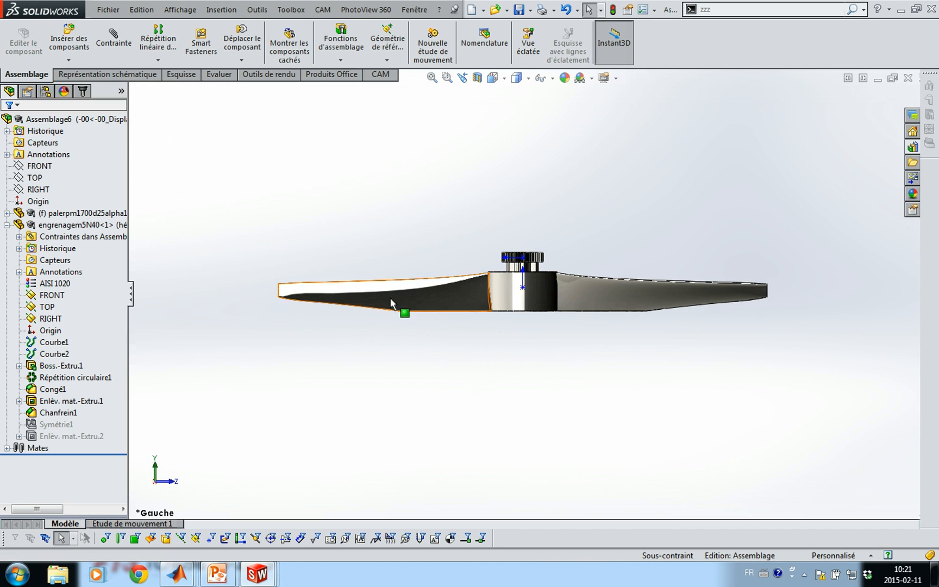
pyautogui.moveTo(431, 335); pyautogui.dragTo(489, 344, button='middle')
pyautogui.scroll(-3, 489, 343)
pyautogui.moveTo(530, 258); pyautogui.dragTo(432, 321, button='middle')
pyautogui.scroll(2, 418, 326)
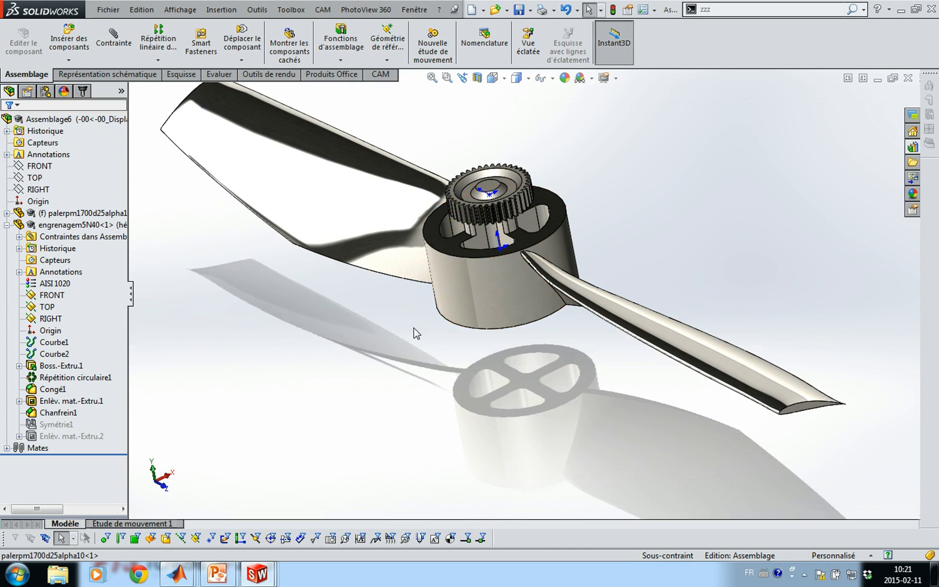
pyautogui.scroll(3, 421, 331)
pyautogui.keyDown('ctrl'); pyautogui.moveTo(423, 326); pyautogui.dragTo(378, 355, button='middle'); pyautogui.keyUp('ctrl')
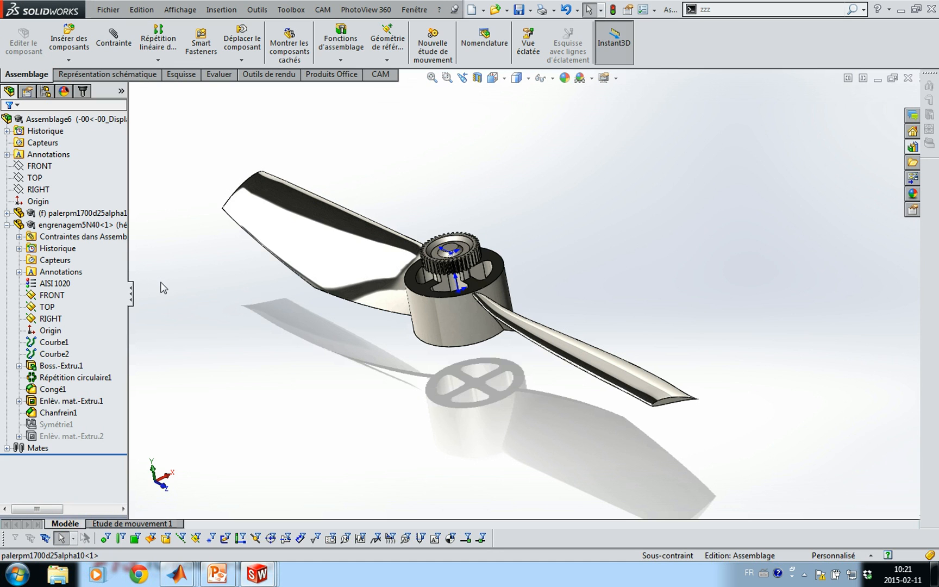
# Insert a new empty part into the assembly.
pyautogui.click(7, 224)
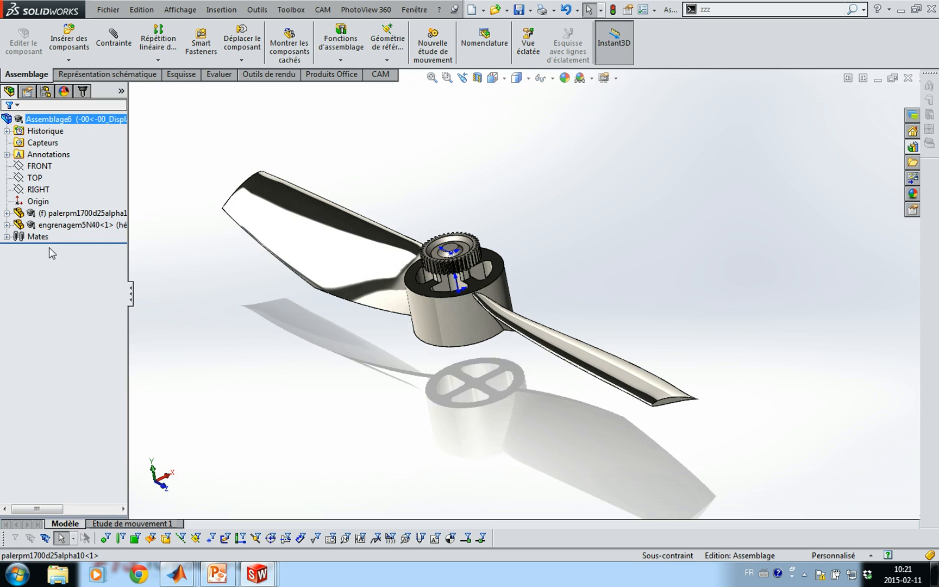
pyautogui.click(75, 61)
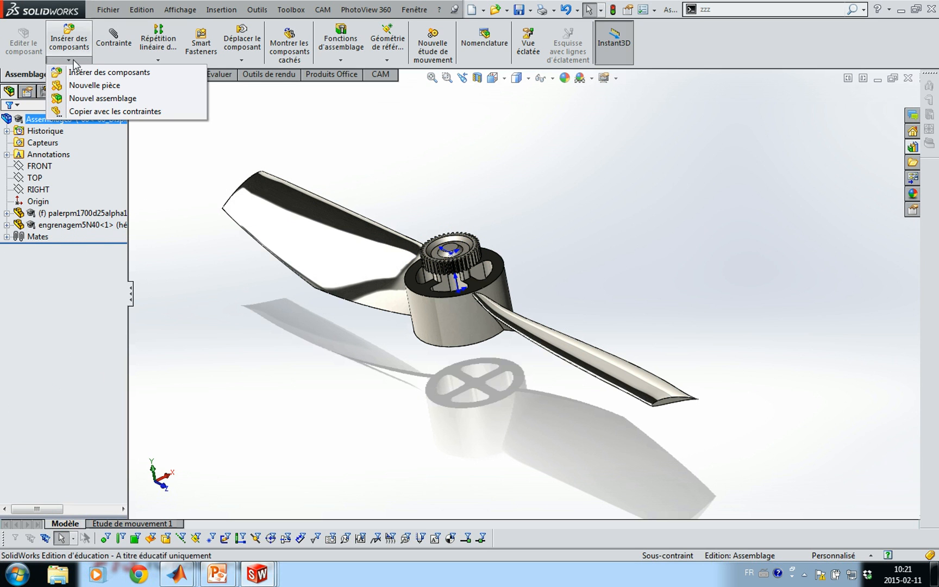
pyautogui.click(93, 86)
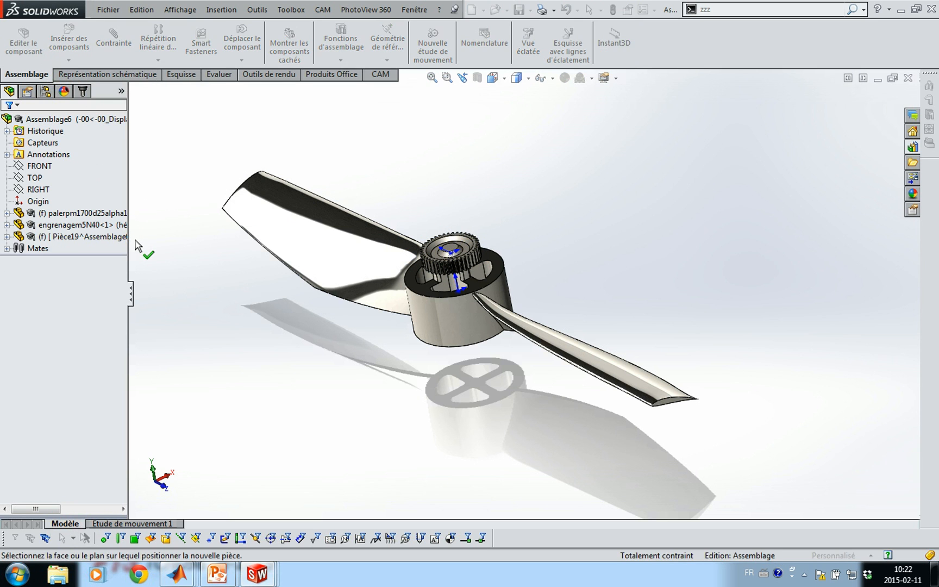
# Rename the new part in the assembly tree as helicerpm1700d25alpha10N40.
pyautogui.click(112, 237)
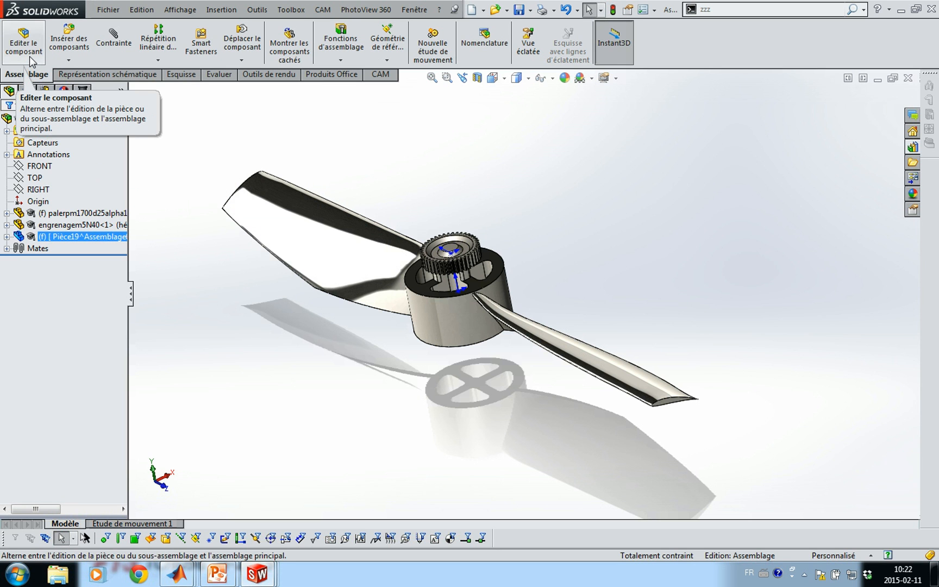
pyautogui.click(90, 237)
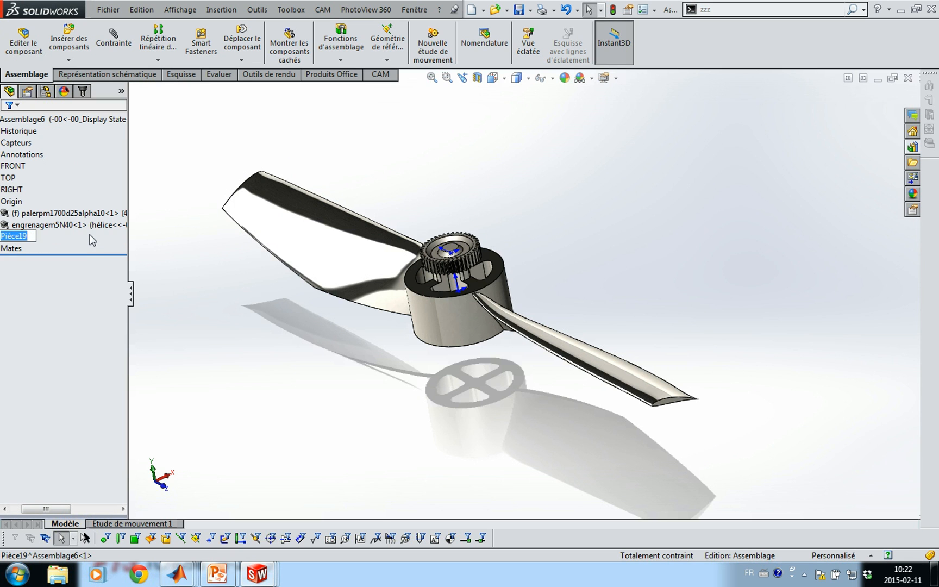
pyautogui.write('hel')
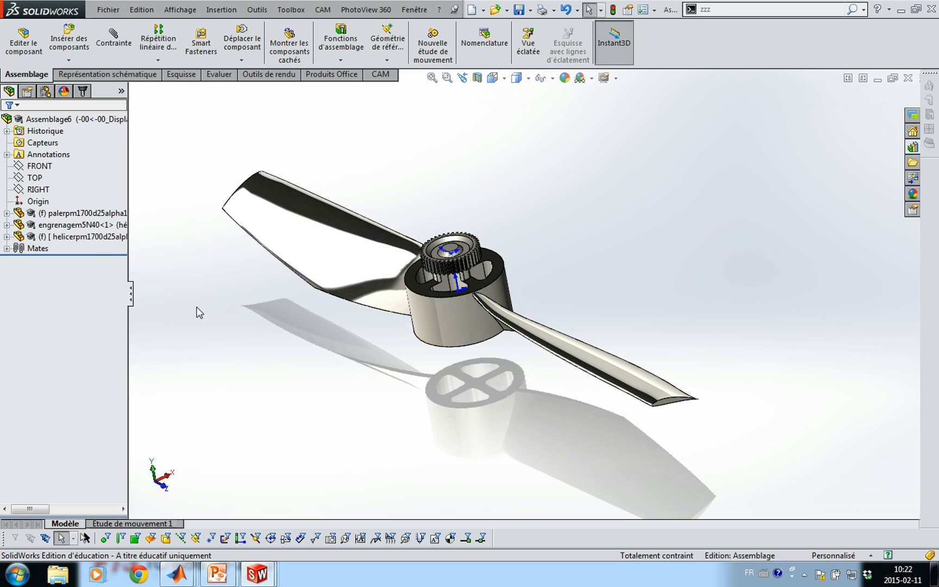
pyautogui.click(101, 241)
pyautogui.click(100, 239)
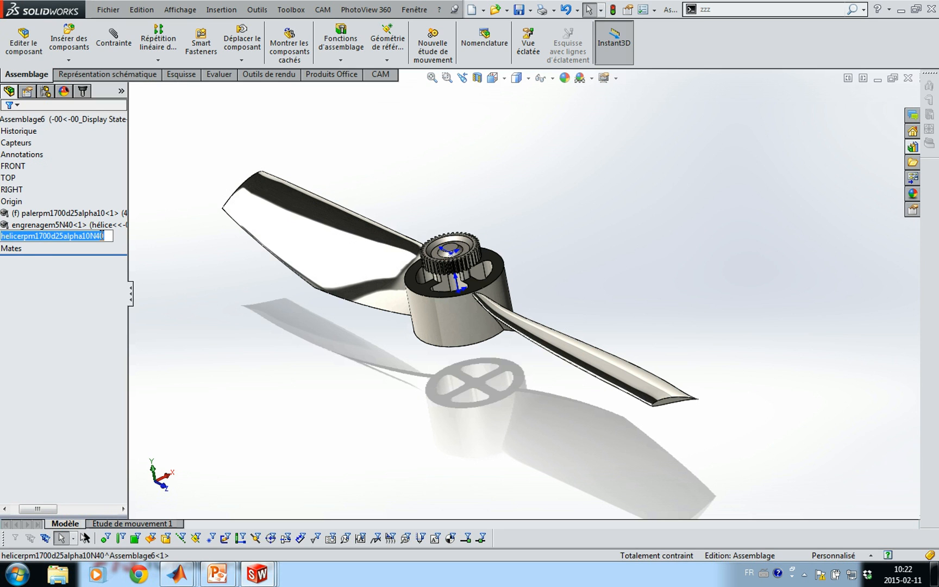
pyautogui.click(175, 276)
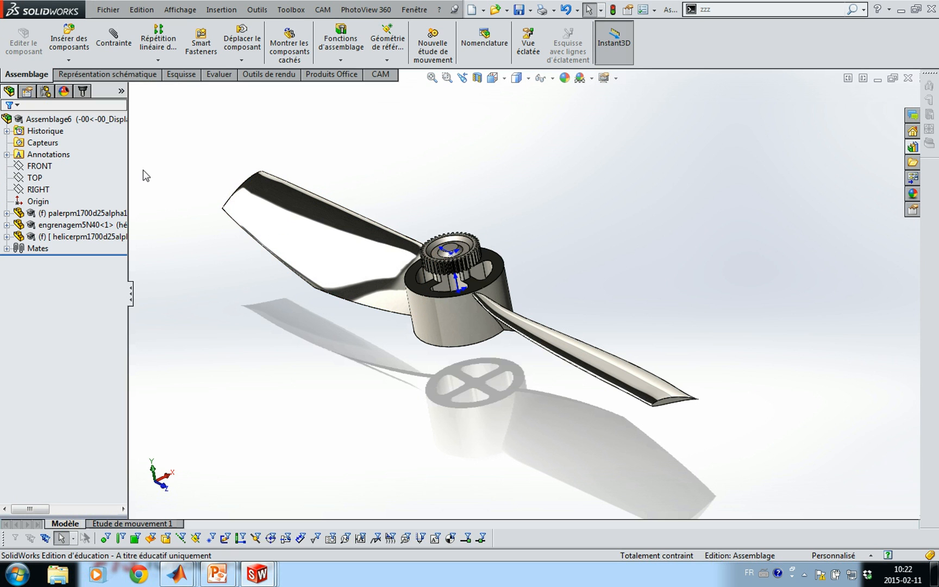
# Expand the new helicerpm1700d25alpha10N40 part and start editing it within the assembly.
pyautogui.click(82, 236)
pyautogui.click(6, 236)
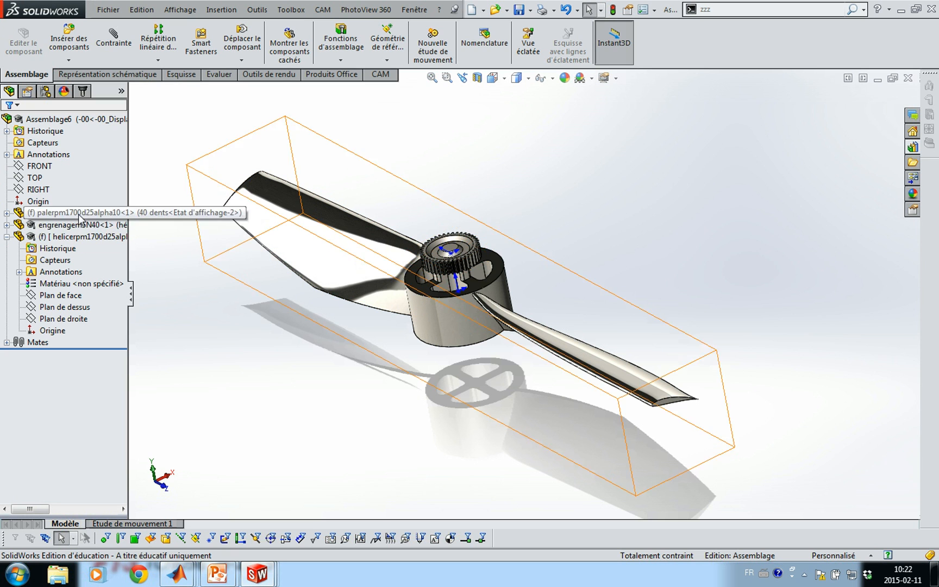
pyautogui.click(64, 272)
pyautogui.click(93, 238)
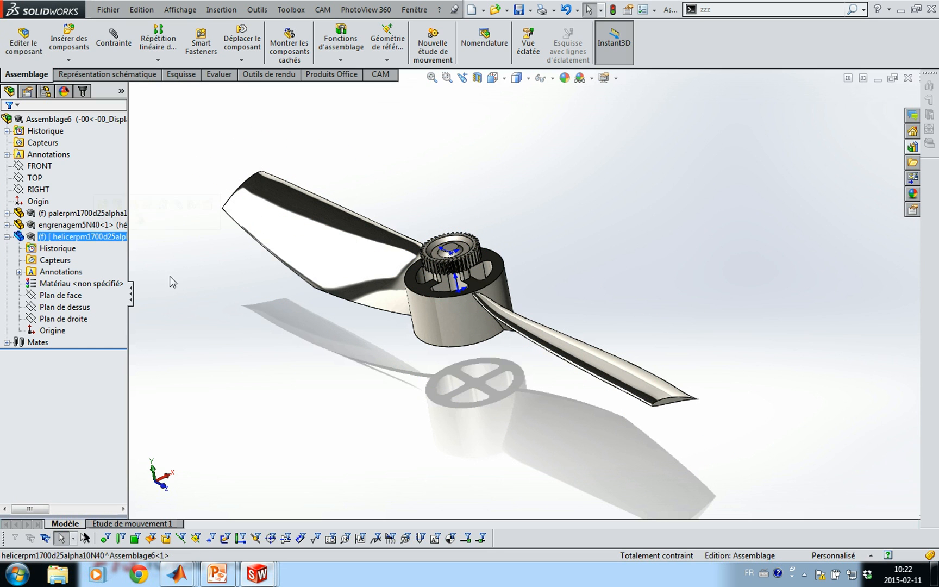
pyautogui.click(179, 277)
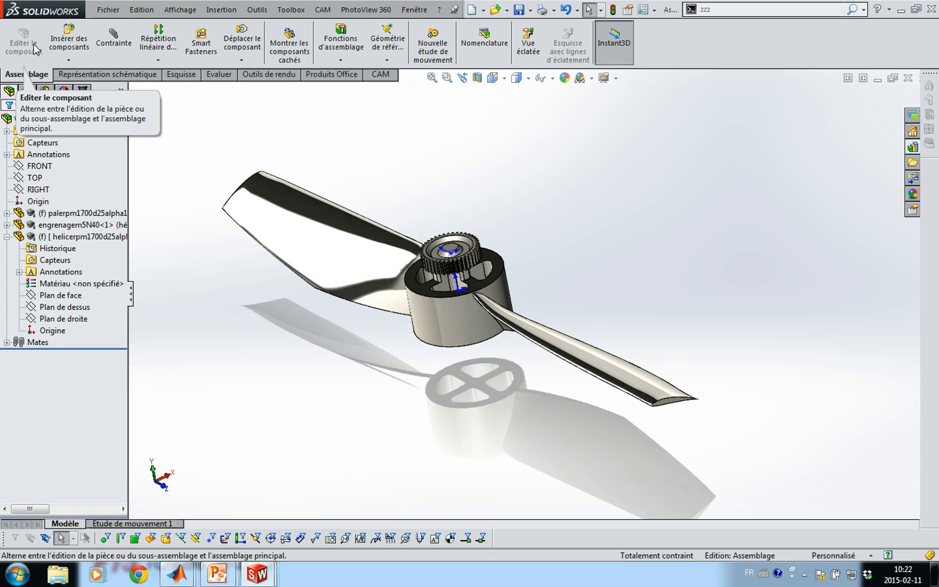
pyautogui.click(100, 237)
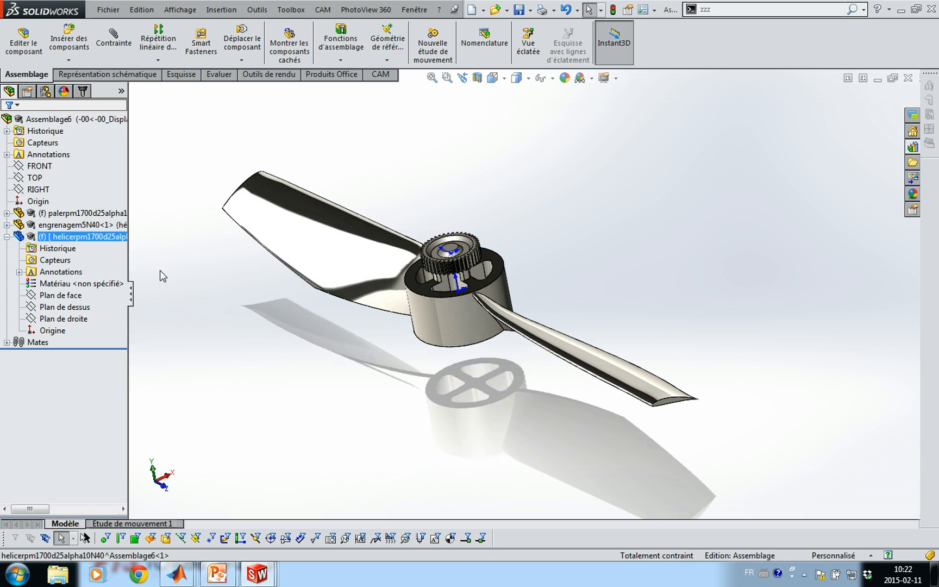
pyautogui.click(23, 39)
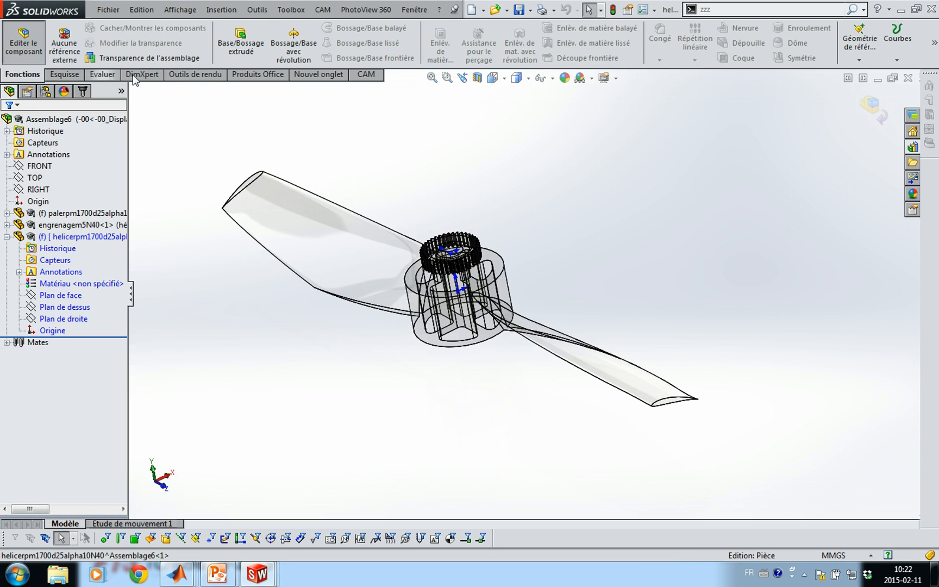
# Join the gear and propeller into the new part with the Joindre feature, hiding the source parts, and return to the assembly.
pyautogui.click(222, 10)
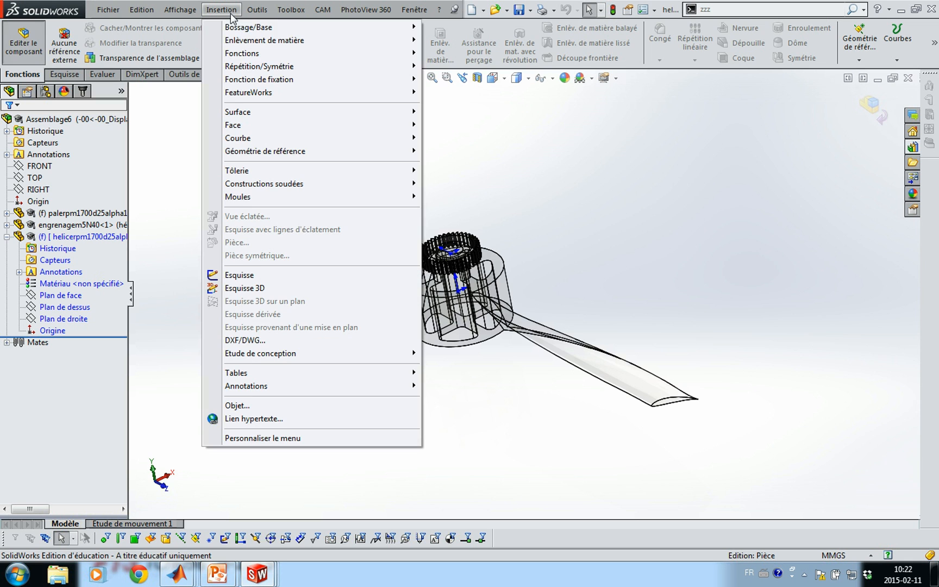
pyautogui.moveTo(272, 53)
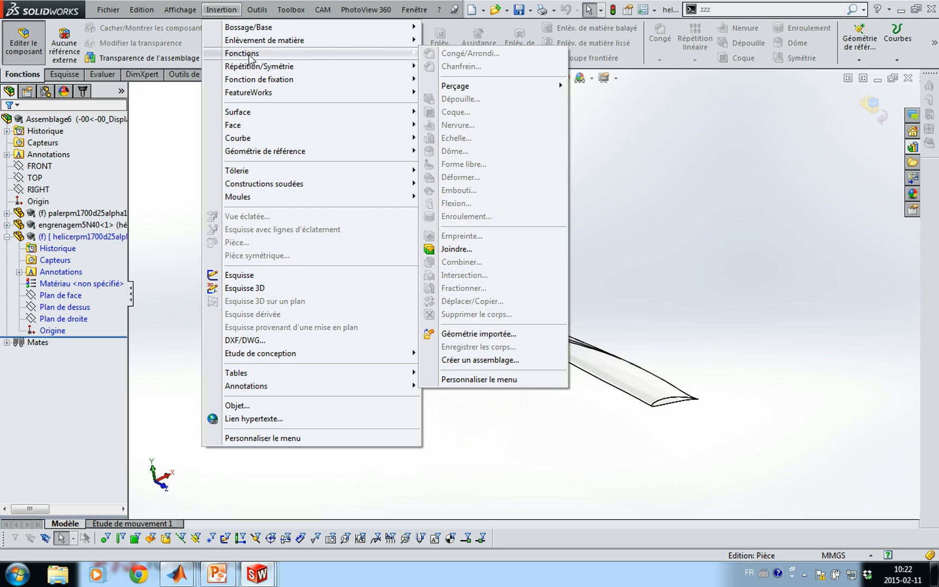
pyautogui.click(461, 249)
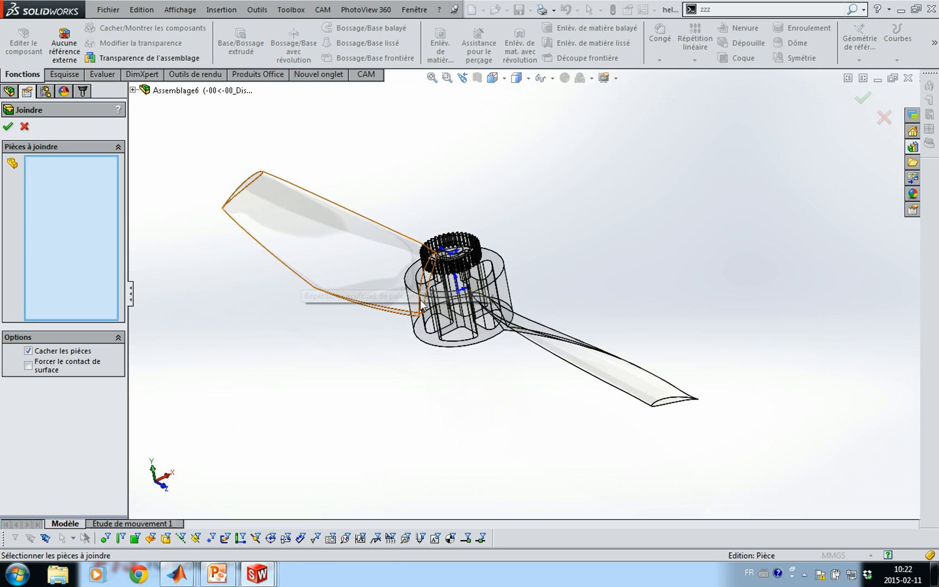
pyautogui.click(468, 245)
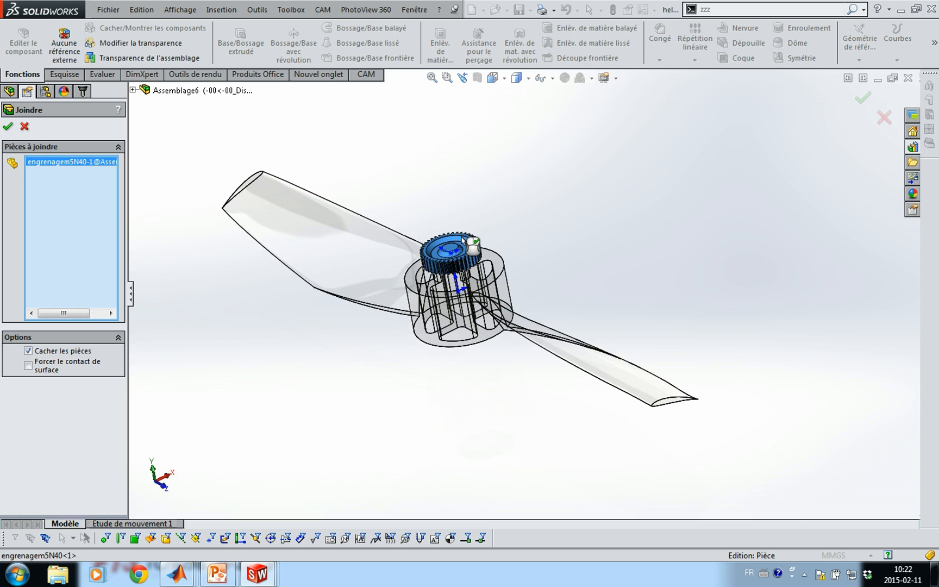
pyautogui.click(357, 243)
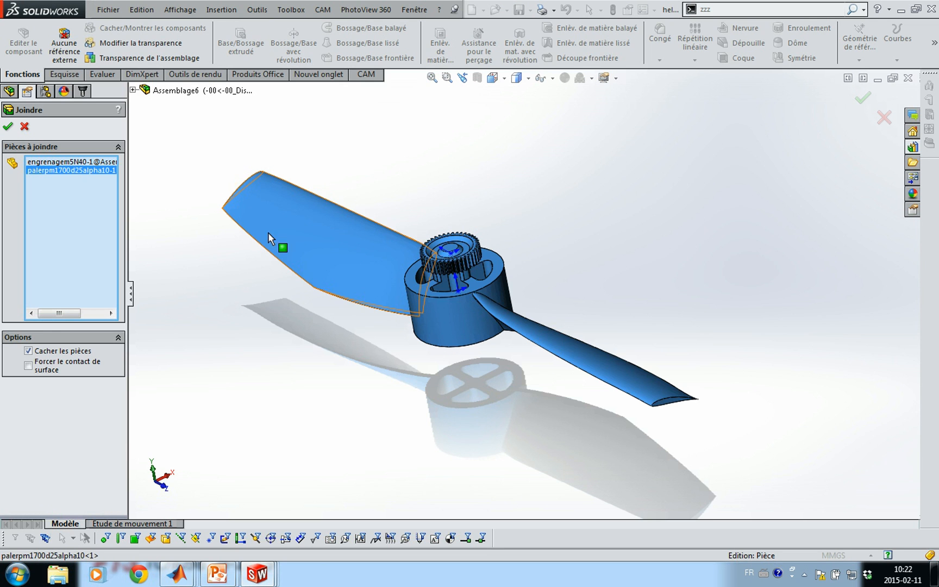
pyautogui.click(8, 127)
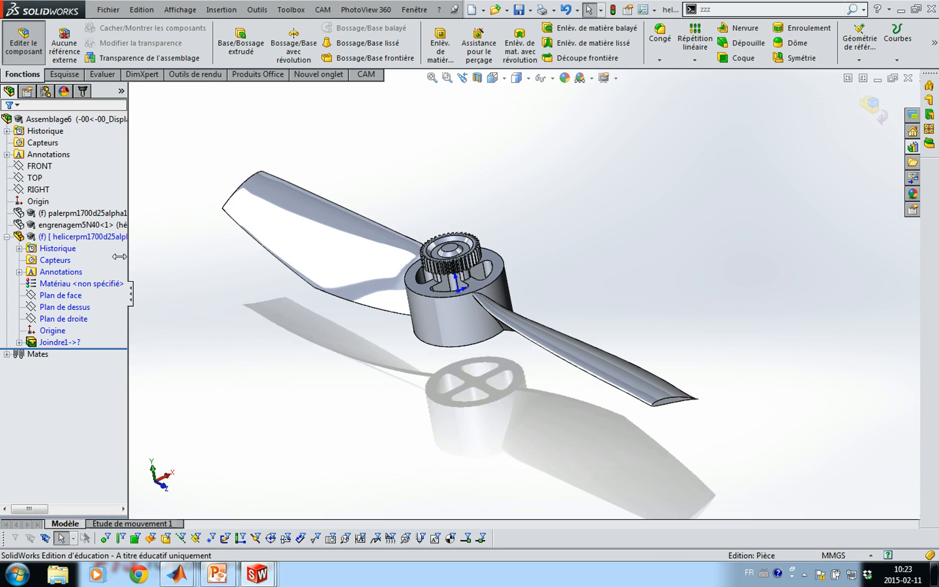
pyautogui.click(23, 39)
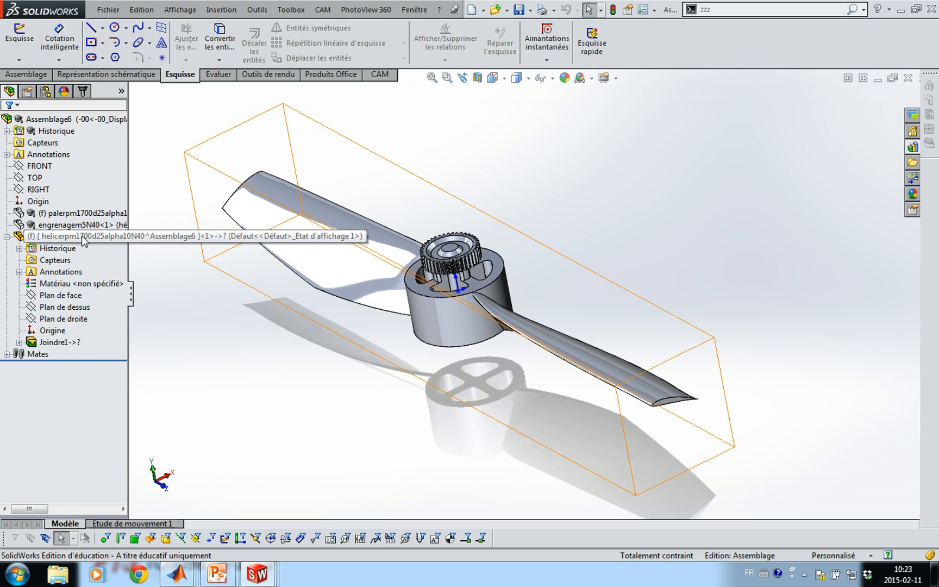
# Open the joined helicerpm1700d25alpha10N40 part in its own window.
pyautogui.moveTo(233, 318)
pyautogui.mouseDown(button='middle')
pyautogui.moveTo(233, 251)
pyautogui.moveTo(237, 304)
pyautogui.moveTo(251, 310)
pyautogui.moveTo(255, 290)
pyautogui.moveTo(237, 300)
pyautogui.mouseUp(button='middle')
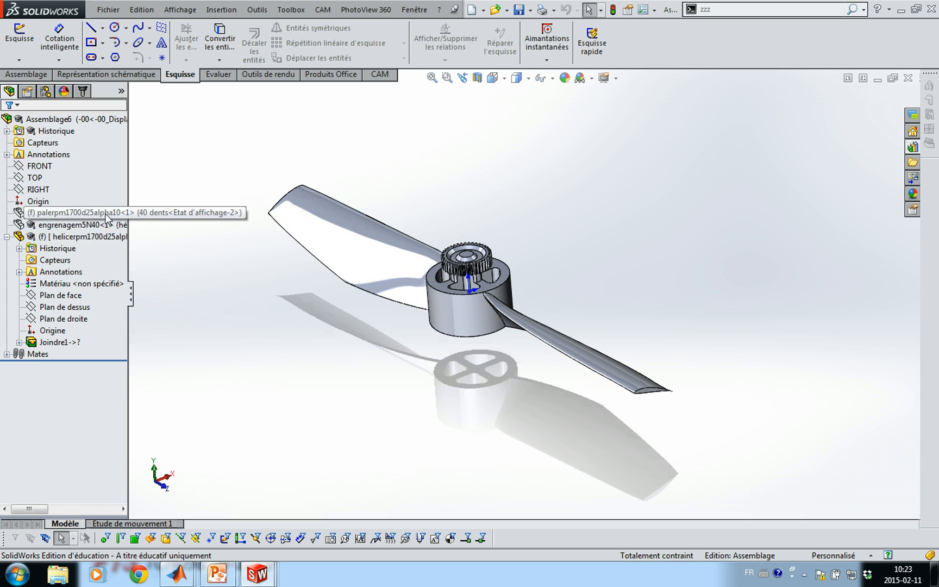
pyautogui.click(107, 239)
pyautogui.rightClick(108, 244)
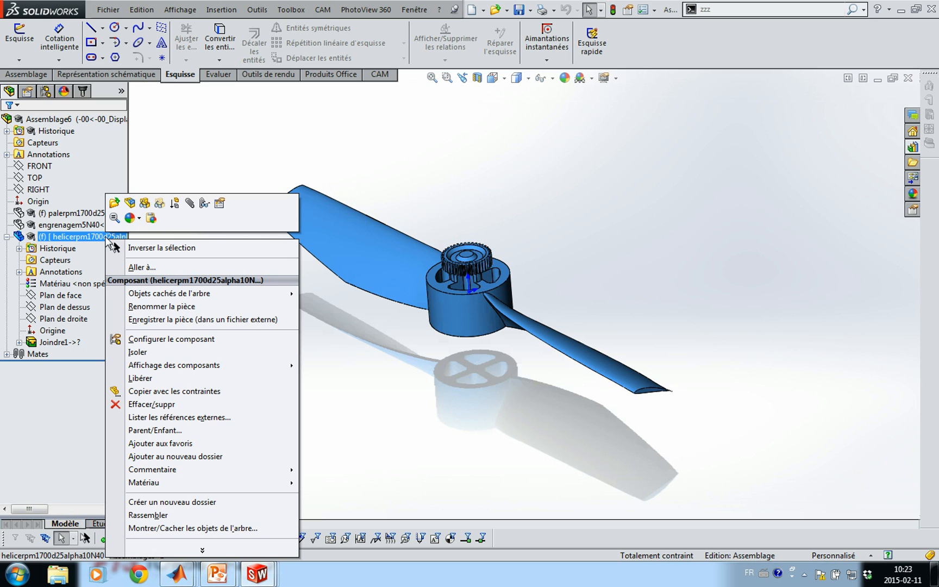
pyautogui.click(114, 204)
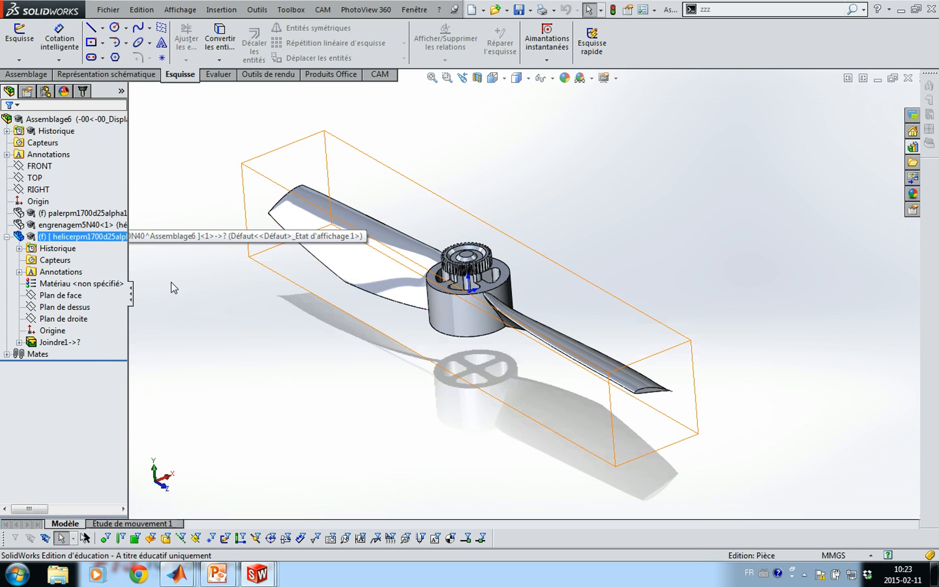
# Expand the Joindre feature in the part's tree and examine the source parts it references.
pyautogui.click(60, 229)
pyautogui.click(35, 229)
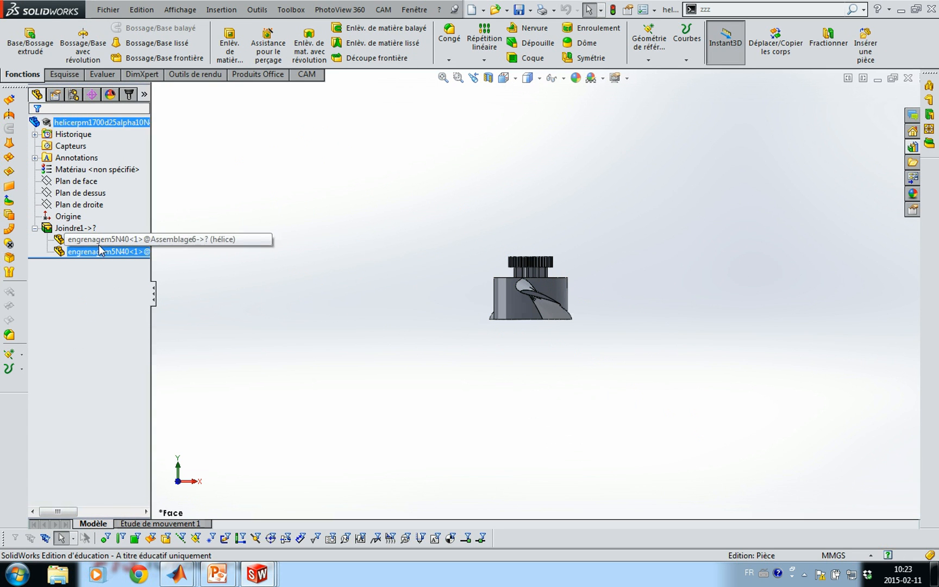
pyautogui.click(103, 253)
pyautogui.keyDown('ctrl'); pyautogui.click(91, 241); pyautogui.keyUp('ctrl')
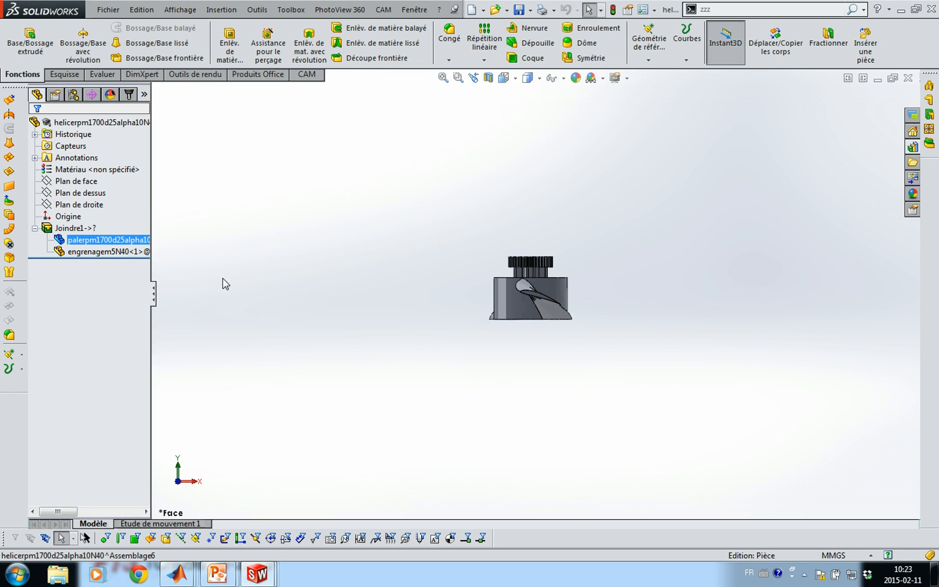
pyautogui.click(179, 264)
pyautogui.click(76, 228)
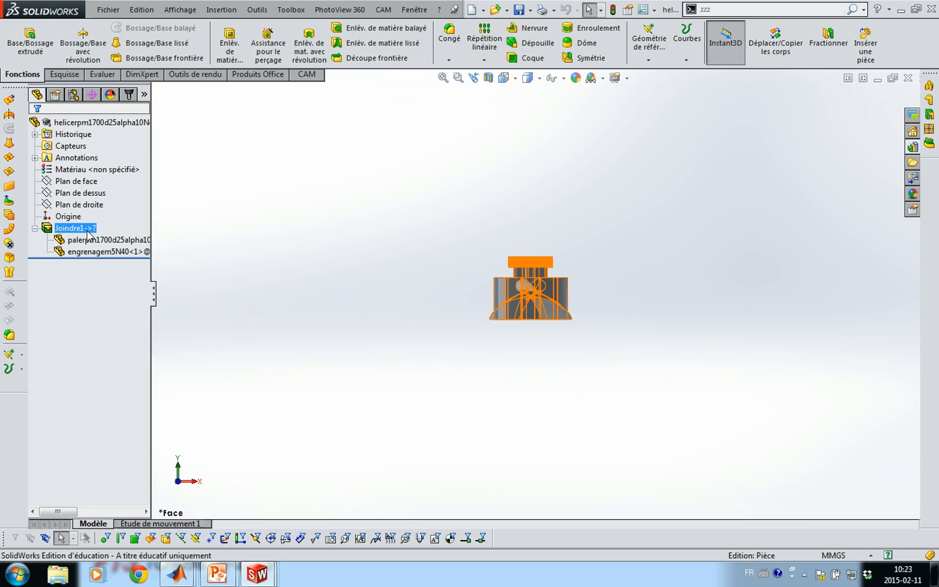
pyautogui.click(237, 265)
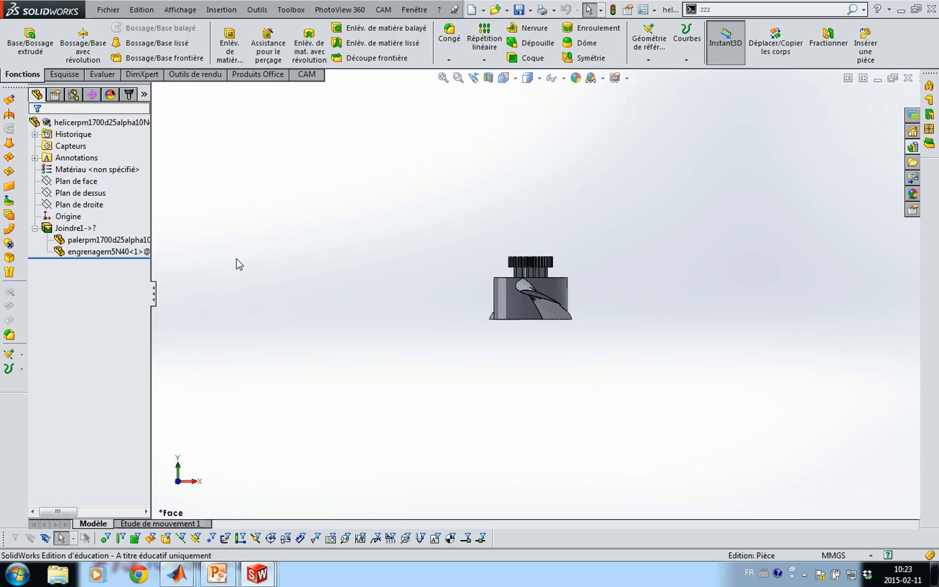
# List the external references of the Joindre feature and permanently break all of them.
pyautogui.moveTo(245, 249); pyautogui.dragTo(272, 304, button='middle')
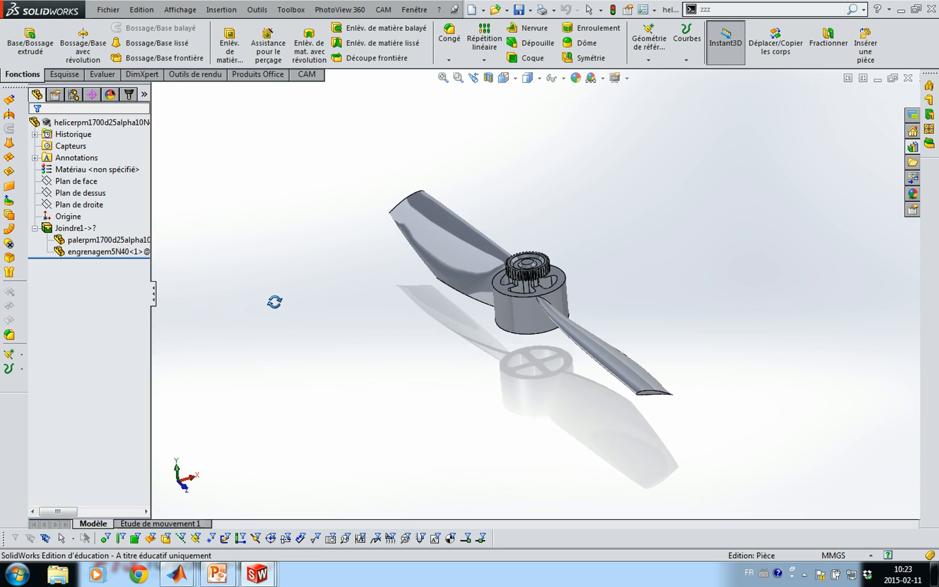
pyautogui.scroll(-3, 369, 298)
pyautogui.keyDown('ctrl'); pyautogui.moveTo(412, 297); pyautogui.dragTo(287, 287, button='middle'); pyautogui.keyUp('ctrl')
pyautogui.click(76, 228)
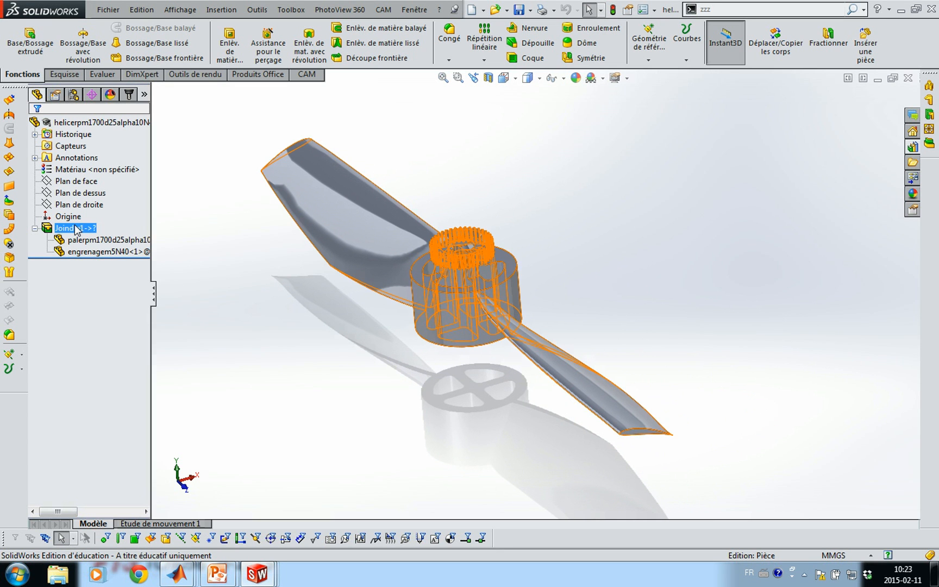
pyautogui.rightClick(75, 230)
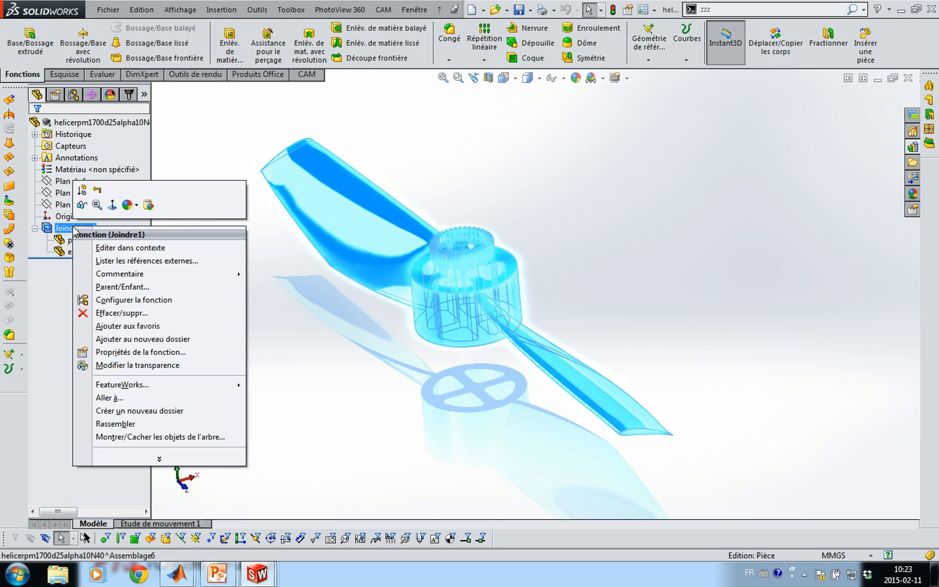
pyautogui.click(114, 262)
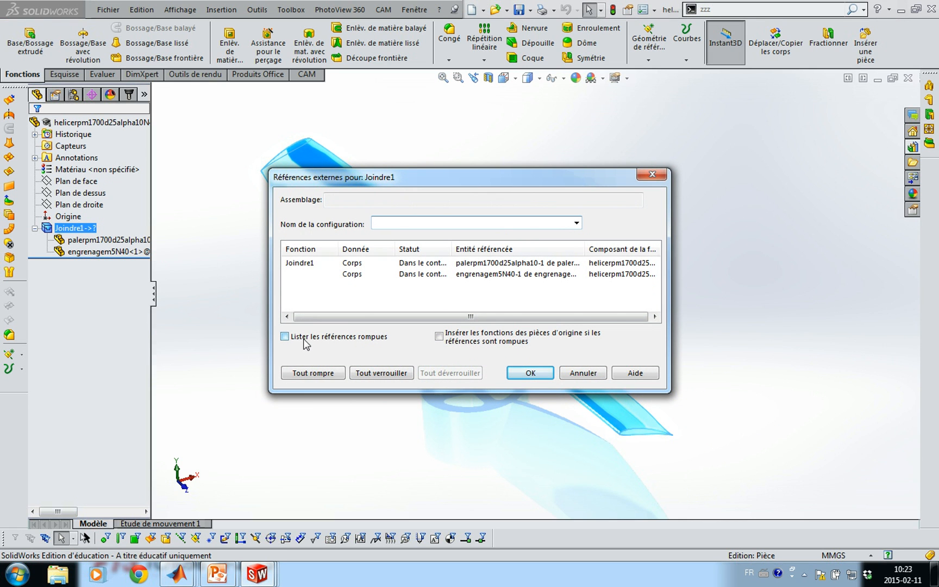
pyautogui.click(325, 374)
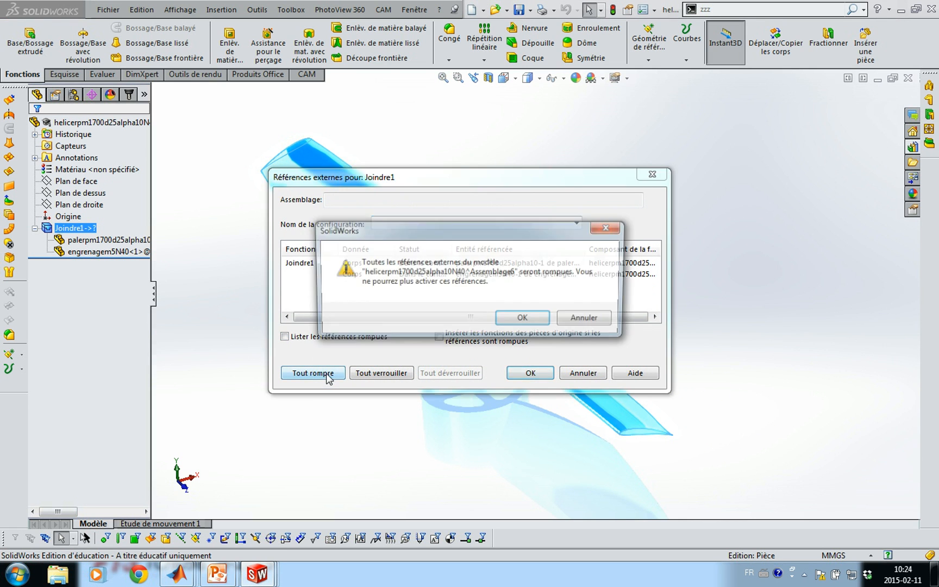
pyautogui.click(524, 322)
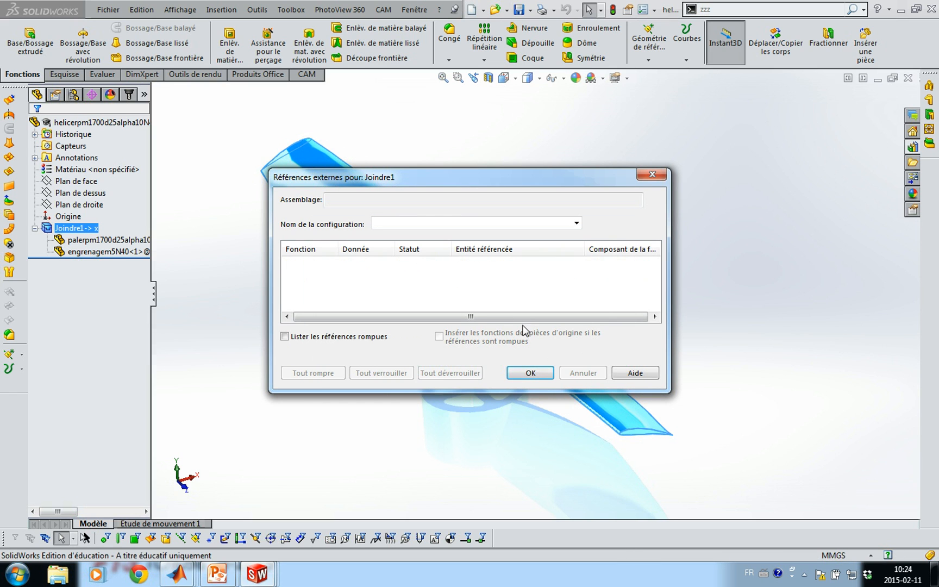
pyautogui.click(531, 372)
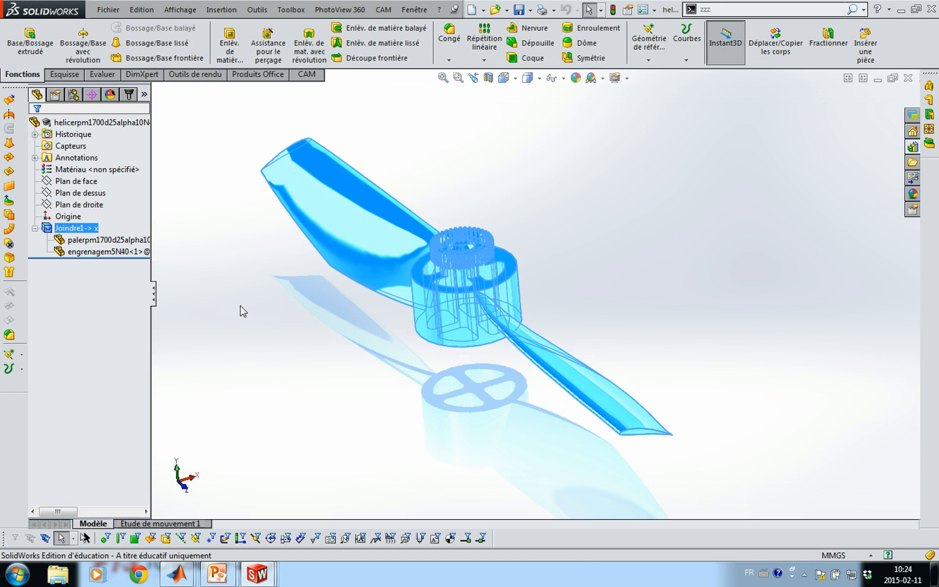
pyautogui.click(257, 290)
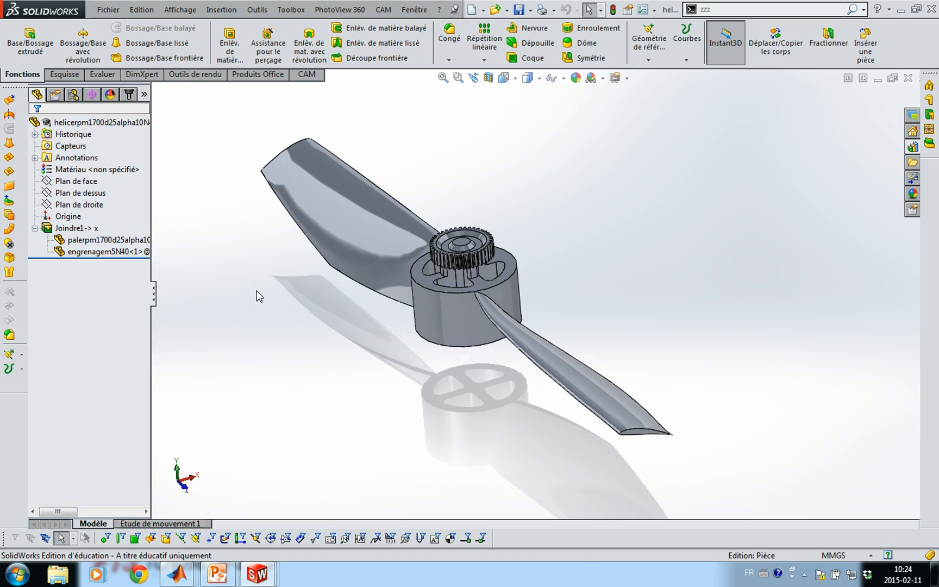
pyautogui.click(95, 230)
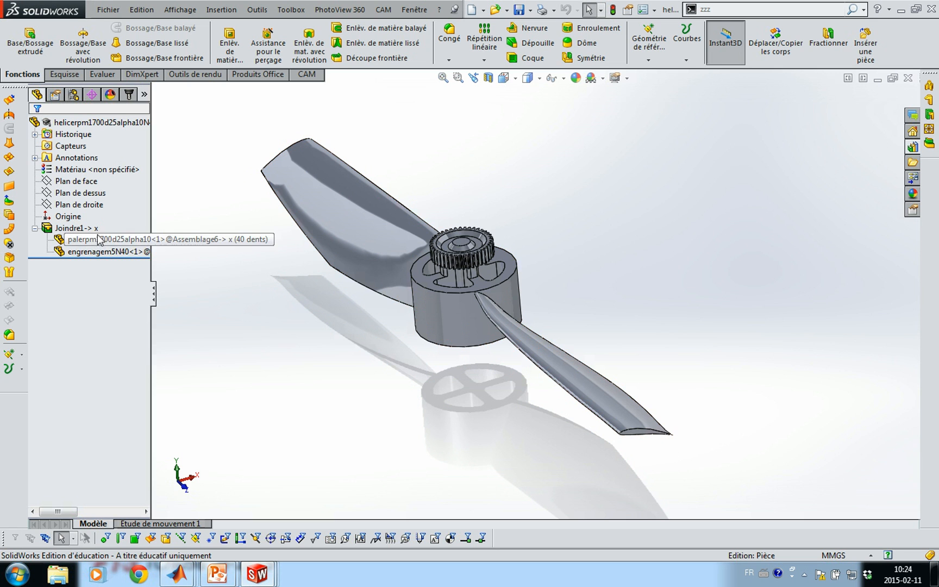
# Fillet the root edges of both propeller blades where they meet the hub with a 15 mm radius.
pyautogui.moveTo(335, 329); pyautogui.dragTo(322, 306, button='middle')
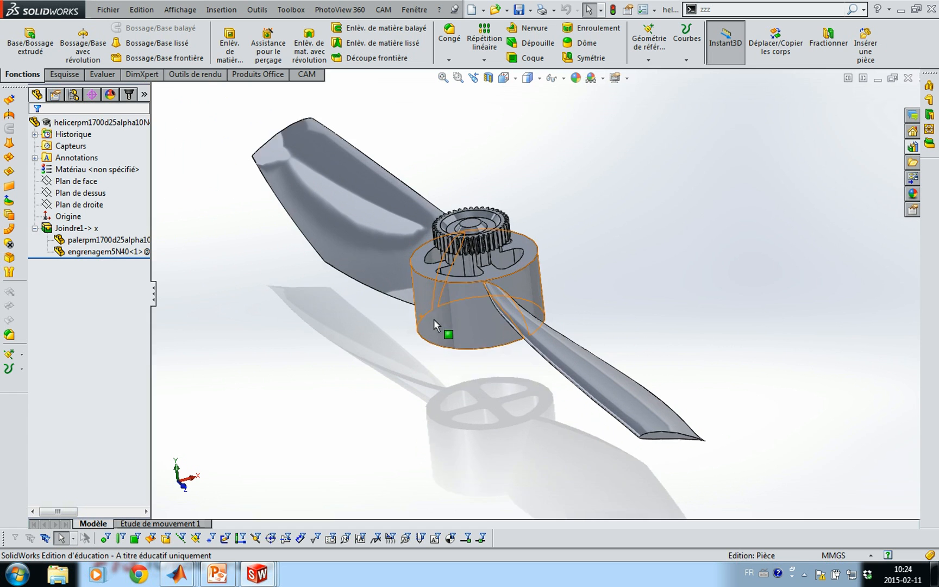
pyautogui.scroll(-3, 433, 319)
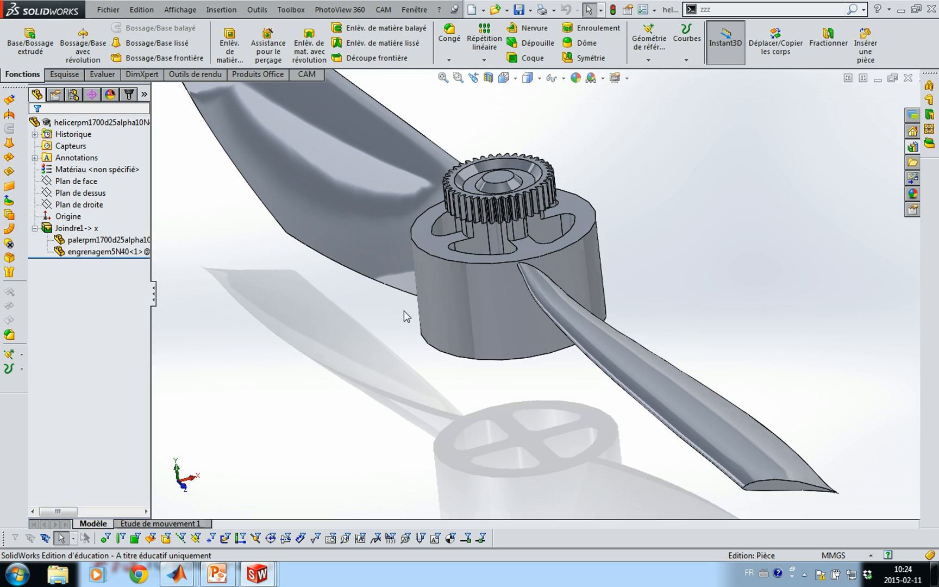
pyautogui.moveTo(407, 316)
pyautogui.mouseDown(button='middle')
pyautogui.moveTo(430, 235)
pyautogui.moveTo(325, 247)
pyautogui.moveTo(347, 304)
pyautogui.moveTo(407, 285)
pyautogui.moveTo(413, 310)
pyautogui.moveTo(396, 310)
pyautogui.moveTo(397, 331)
pyautogui.mouseUp(button='middle')
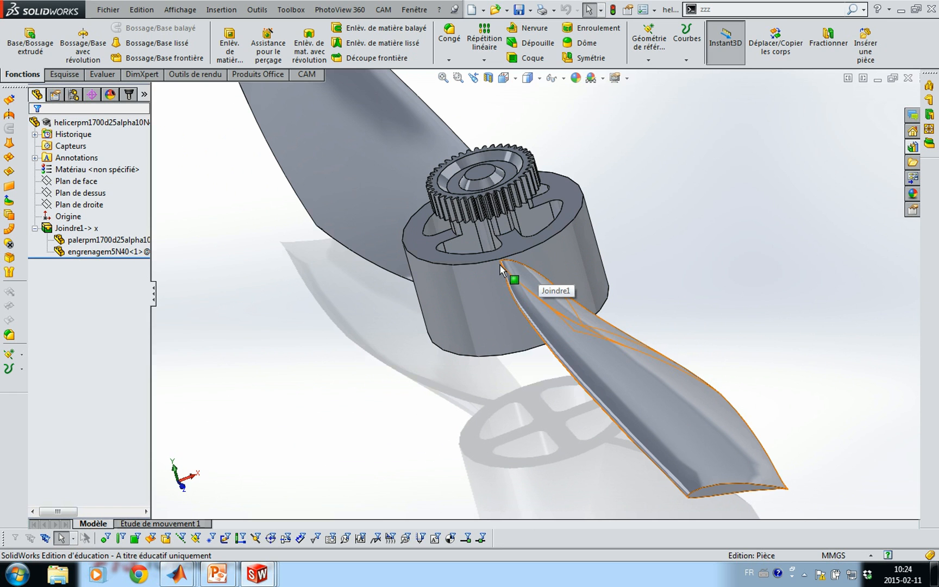
pyautogui.click(450, 55)
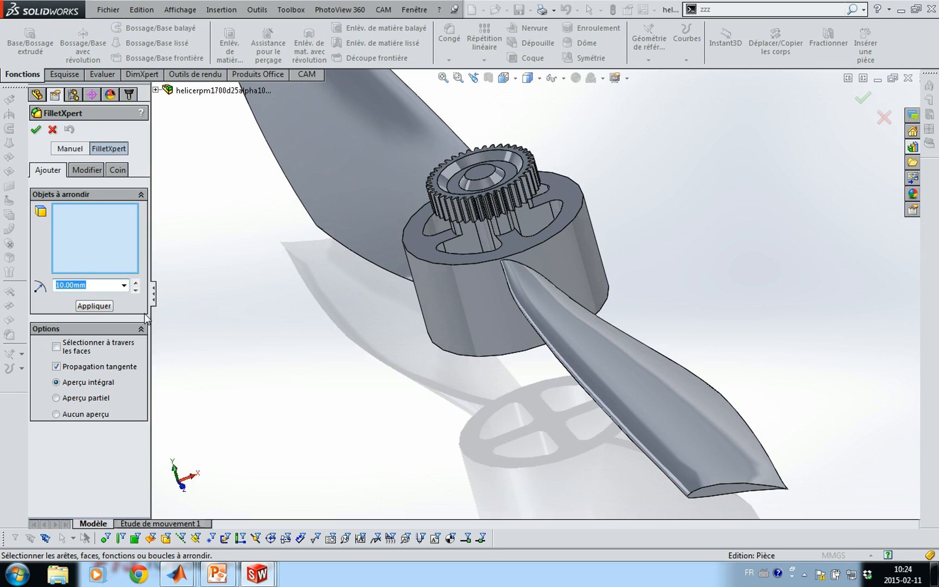
pyautogui.write('15')
pyautogui.press('Return')
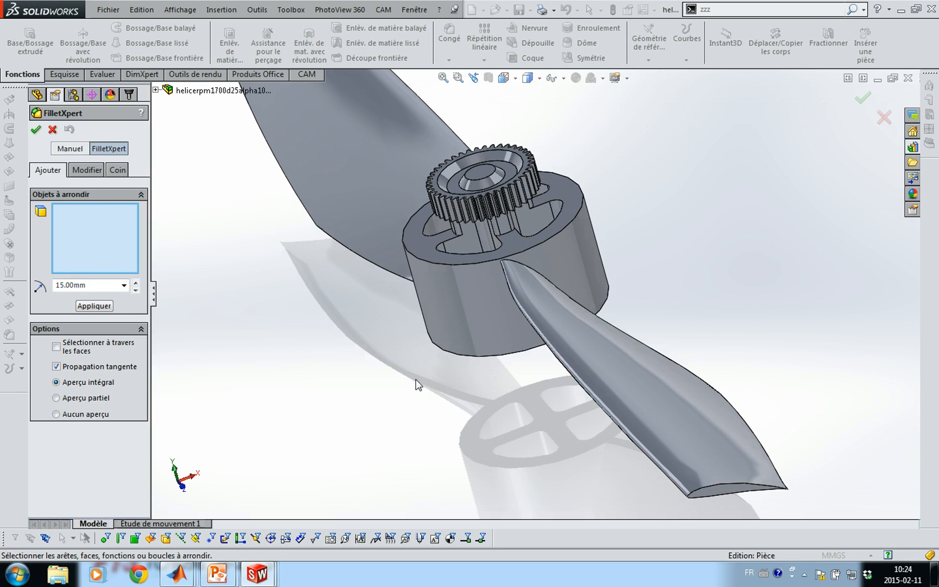
pyautogui.moveTo(416, 384); pyautogui.dragTo(363, 375, button='middle')
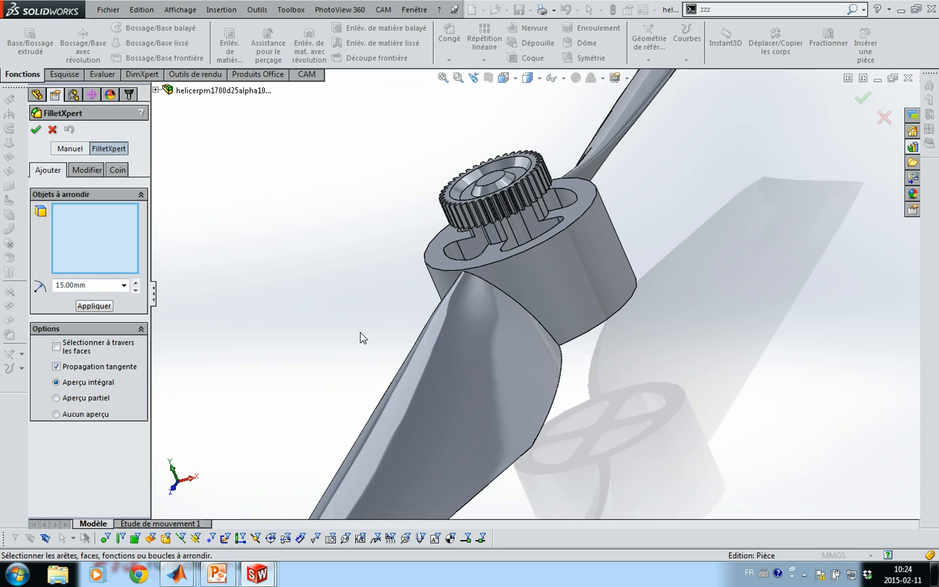
pyautogui.scroll(3, 363, 338)
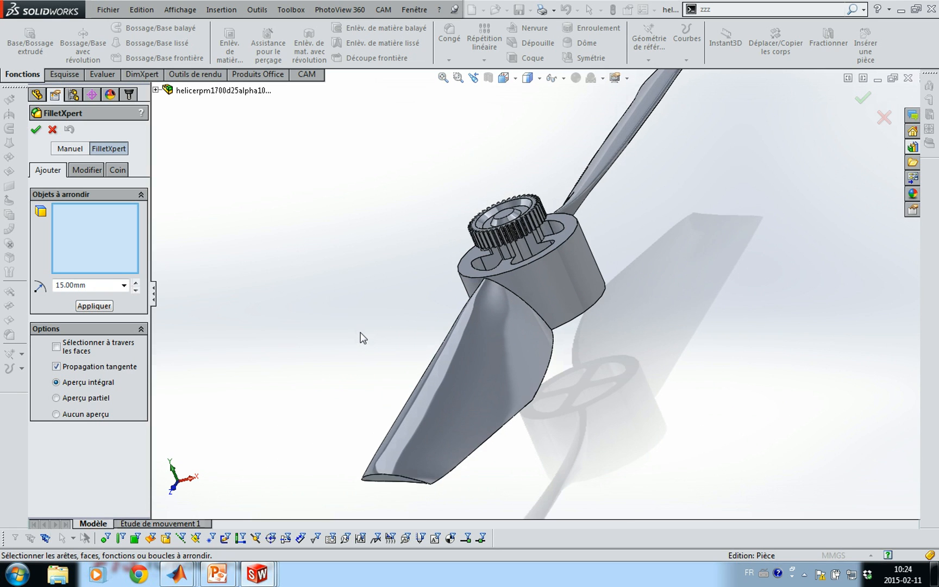
pyautogui.click(507, 292)
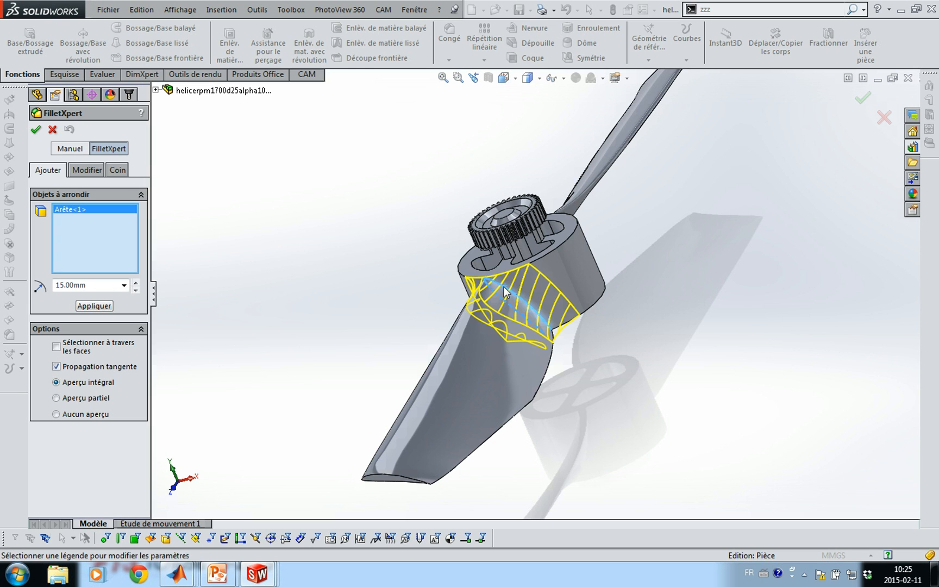
pyautogui.moveTo(510, 296); pyautogui.dragTo(566, 448, button='middle')
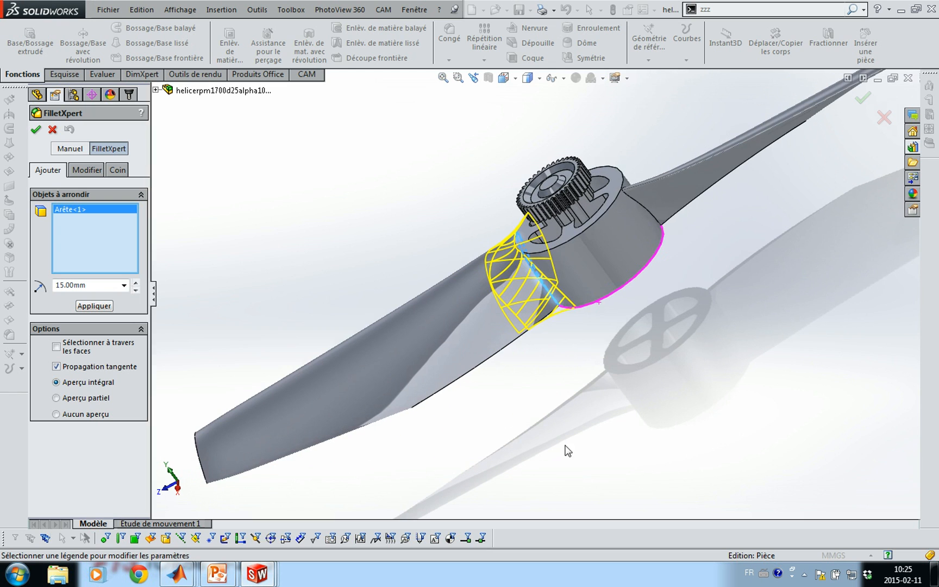
pyautogui.click(642, 213)
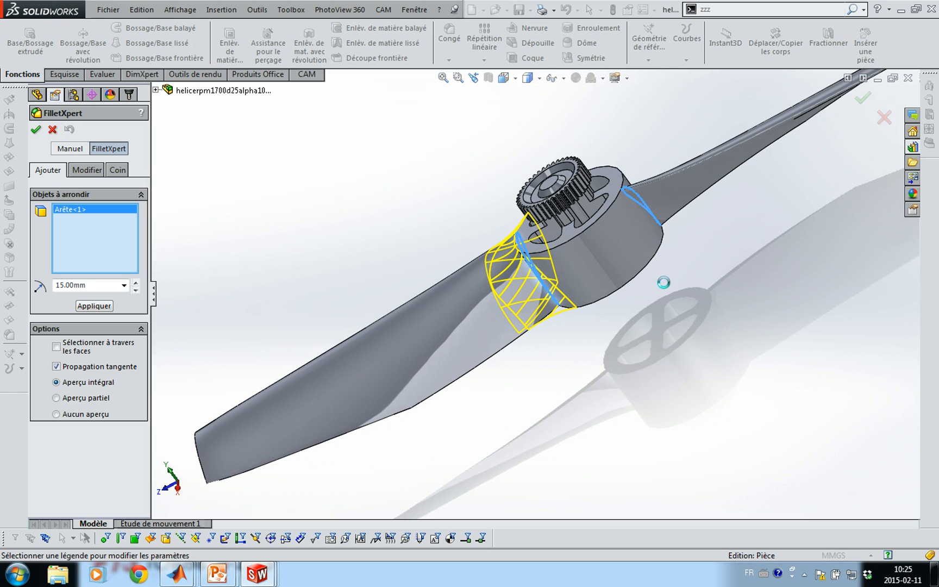
pyautogui.click(35, 130)
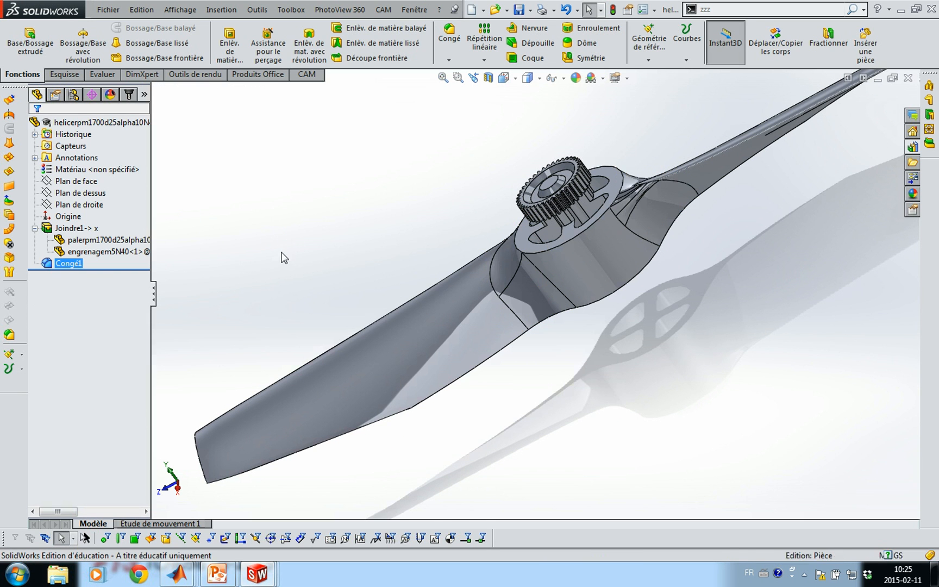
# Fillet the cross-shaped edge between the gear's underside and its shaft with a 2 mm radius.
pyautogui.moveTo(281, 256); pyautogui.dragTo(487, 292, button='middle')
pyautogui.scroll(2, 550, 308)
pyautogui.moveTo(544, 319); pyautogui.dragTo(534, 288, button='middle')
pyautogui.scroll(-5, 622, 219)
pyautogui.scroll(-4, 503, 263)
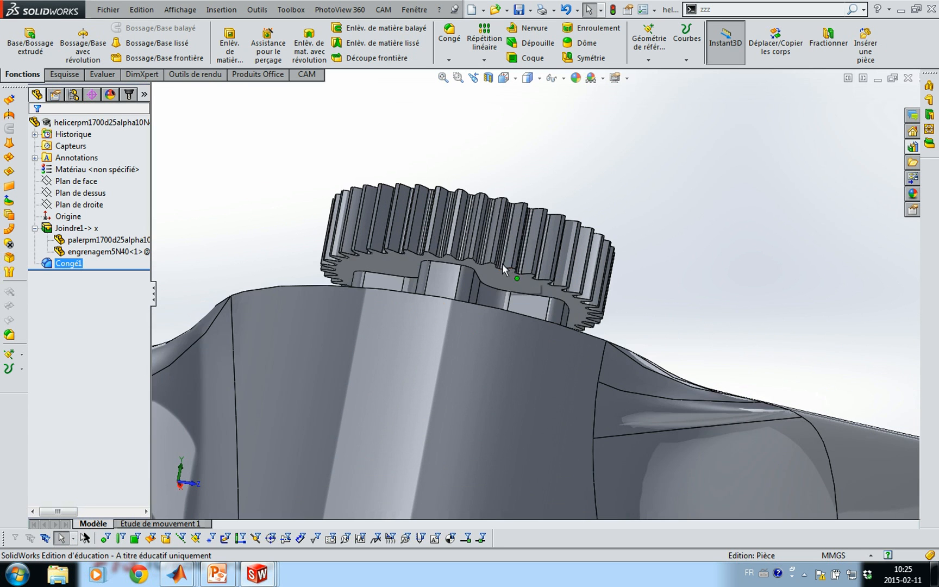
pyautogui.click(477, 278)
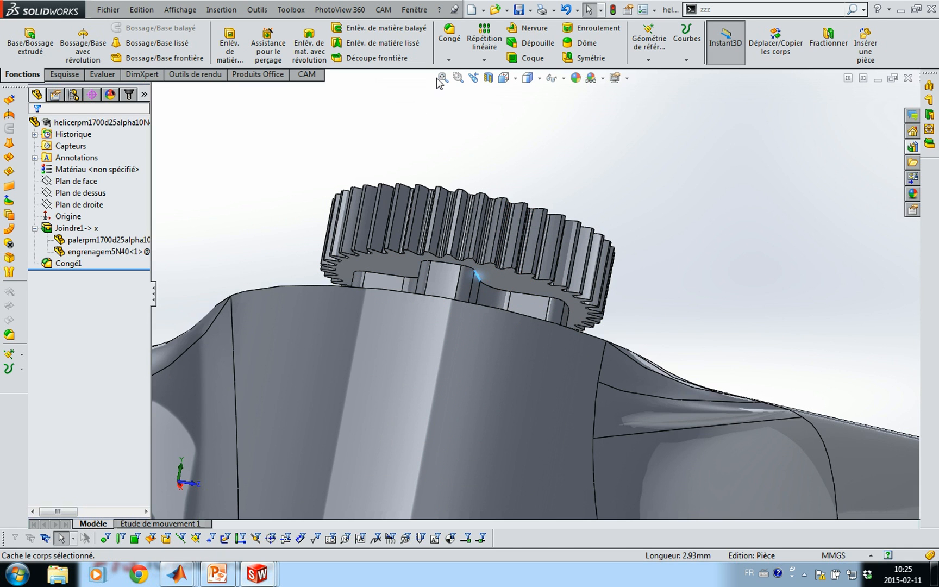
pyautogui.click(449, 41)
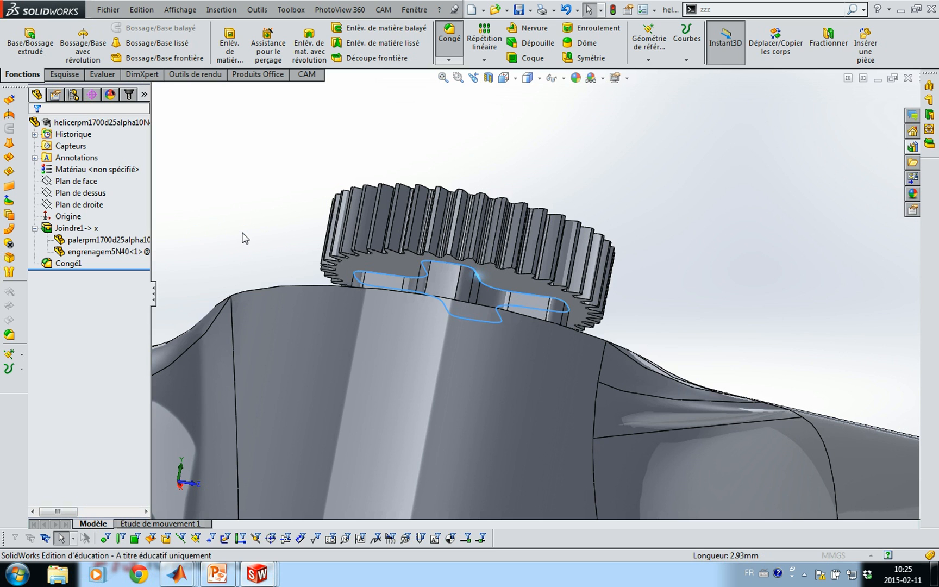
pyautogui.write('2.00mm')
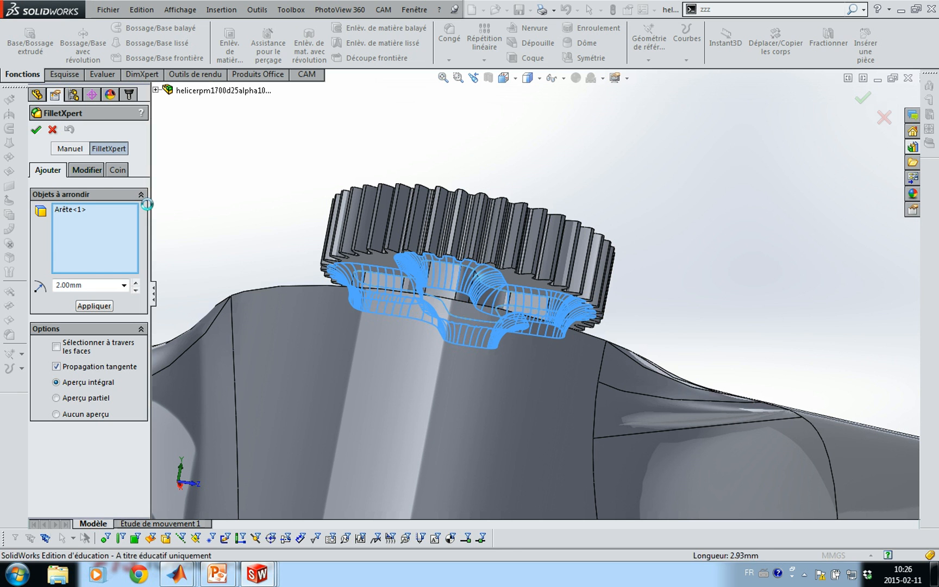
# Examine the filleted propeller from above and below, including the hub, gear and blade roots.
pyautogui.moveTo(262, 205); pyautogui.dragTo(211, 258, button='middle')
pyautogui.scroll(7, 210, 257)
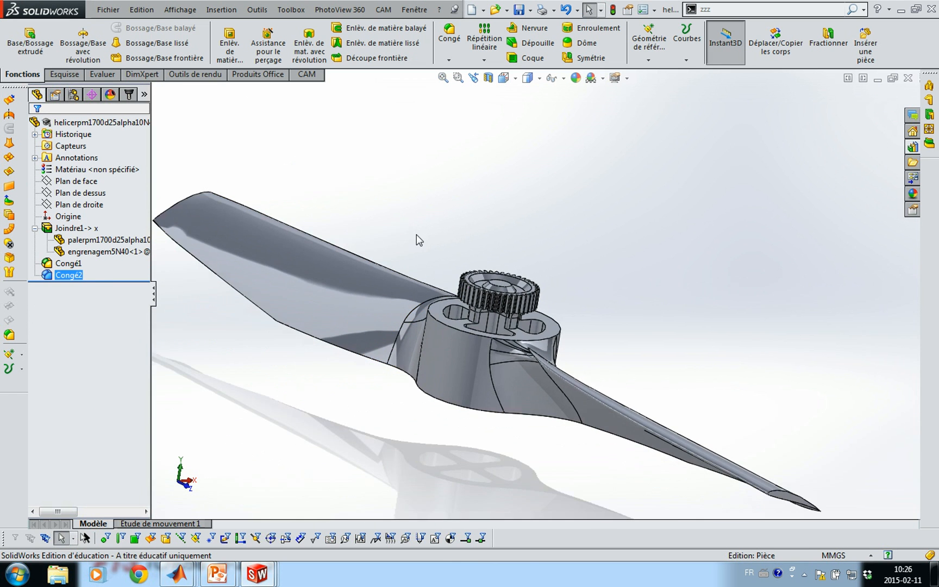
pyautogui.scroll(8, 416, 235)
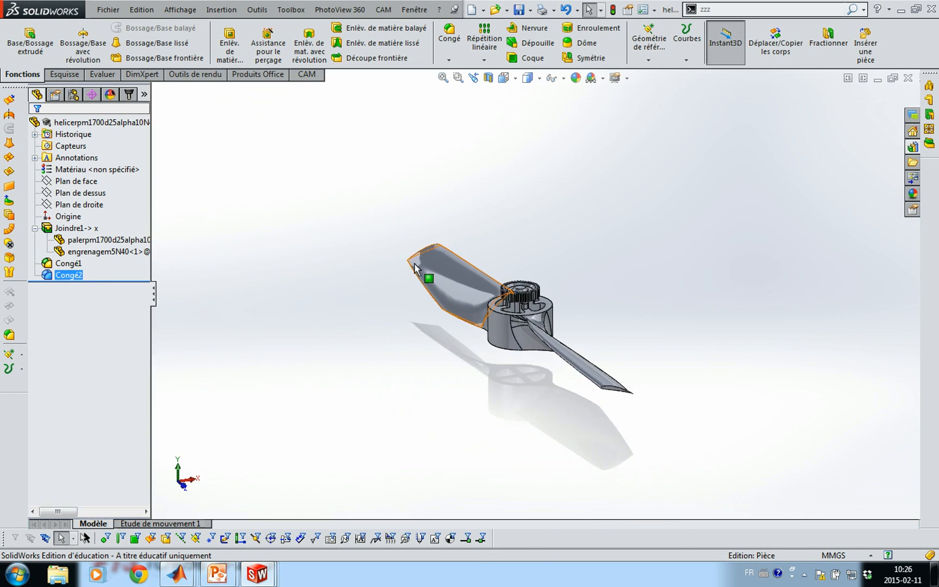
pyautogui.moveTo(413, 263); pyautogui.dragTo(435, 324, button='middle')
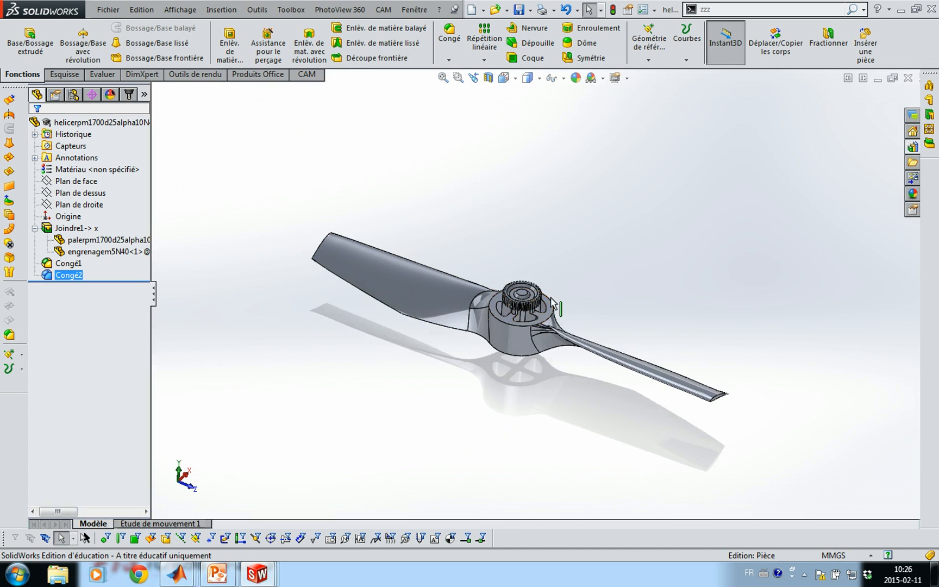
pyautogui.scroll(-4, 553, 302)
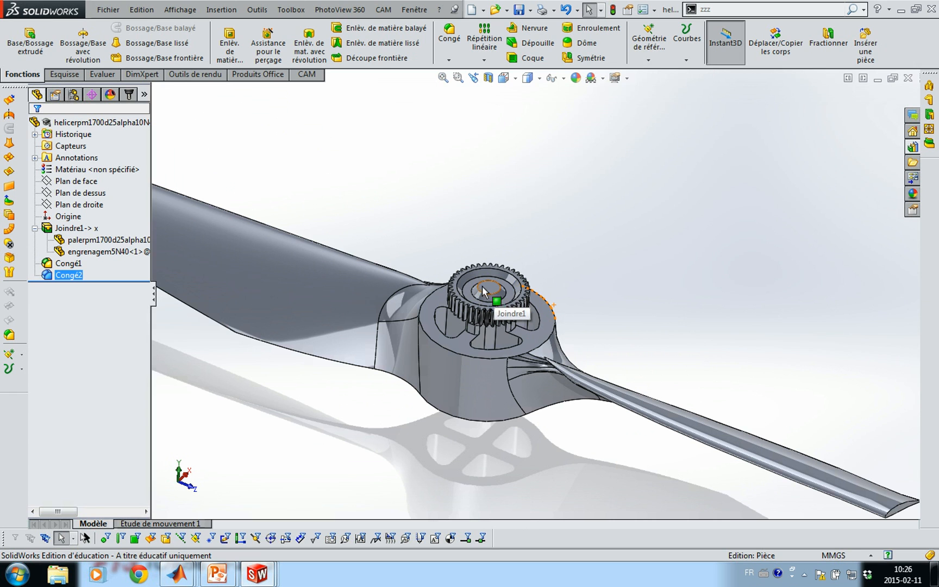
pyautogui.moveTo(485, 292); pyautogui.dragTo(483, 449, button='middle')
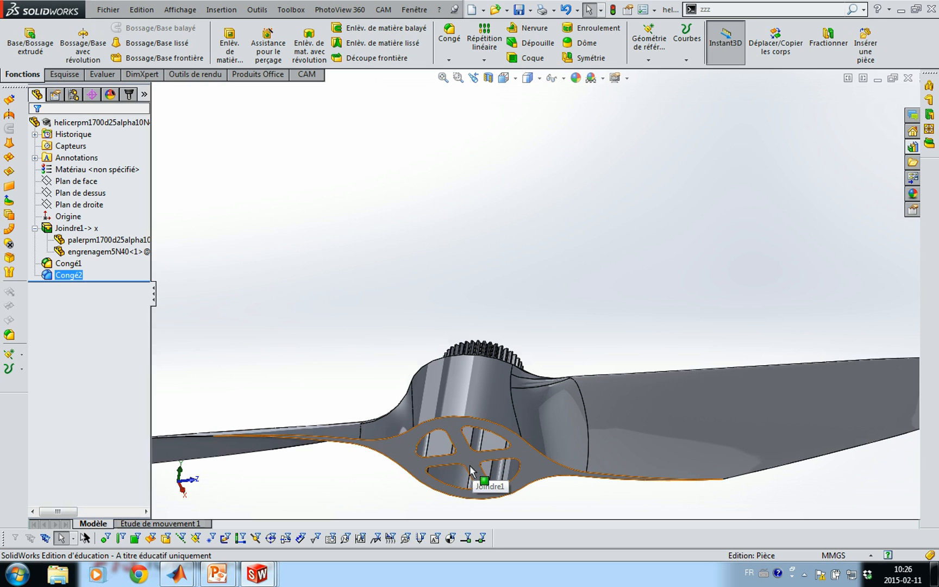
pyautogui.scroll(5, 469, 452)
pyautogui.moveTo(474, 406); pyautogui.dragTo(408, 390, button='middle')
pyautogui.keyDown('ctrl'); pyautogui.moveTo(505, 392); pyautogui.dragTo(439, 424, button='middle'); pyautogui.keyUp('ctrl')
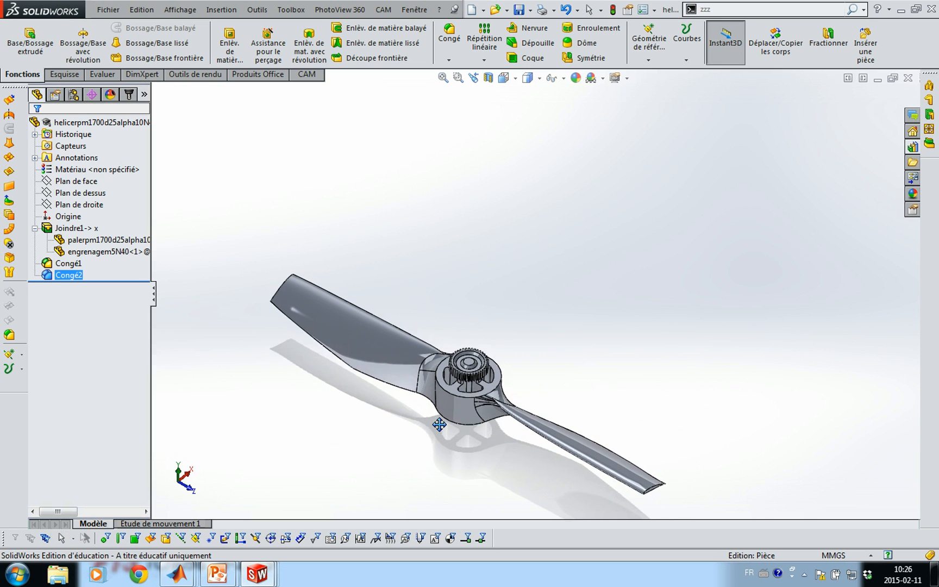
pyautogui.scroll(-6, 462, 419)
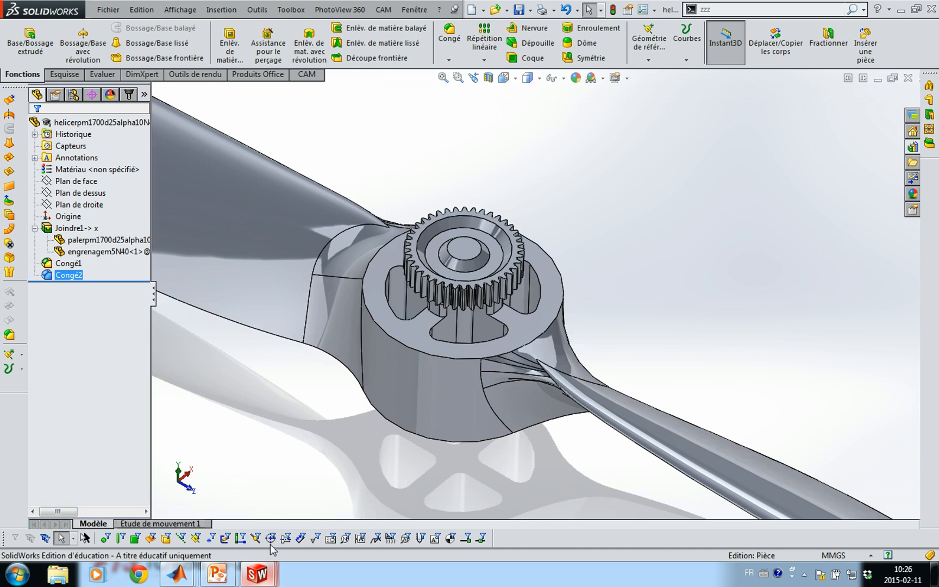
# Switch to the PowerPoint slideshow, consult the miniature inch ball bearing dimension table, and return to the propeller part in SolidWorks.
pyautogui.hotkey('alt', 'Tab')
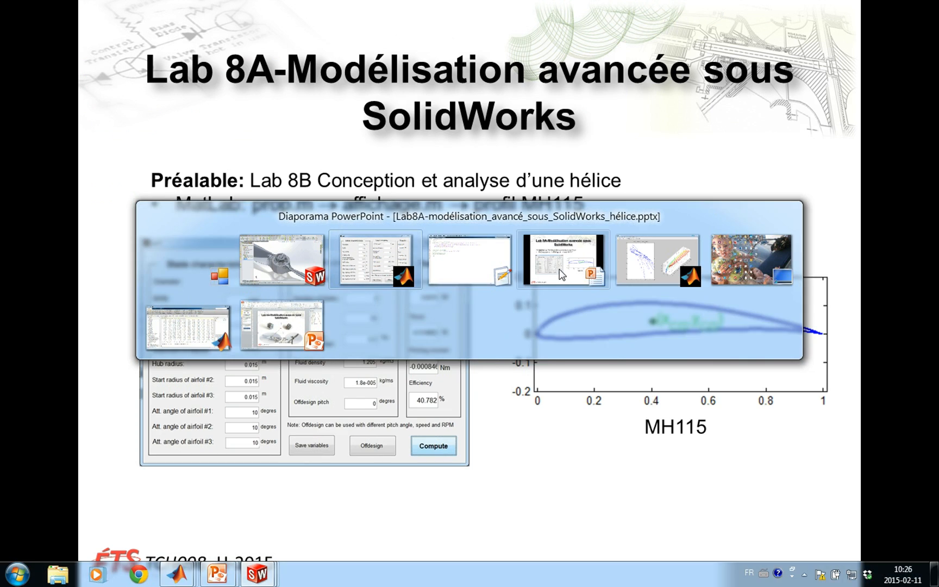
pyautogui.click(558, 269)
pyautogui.click(501, 291)
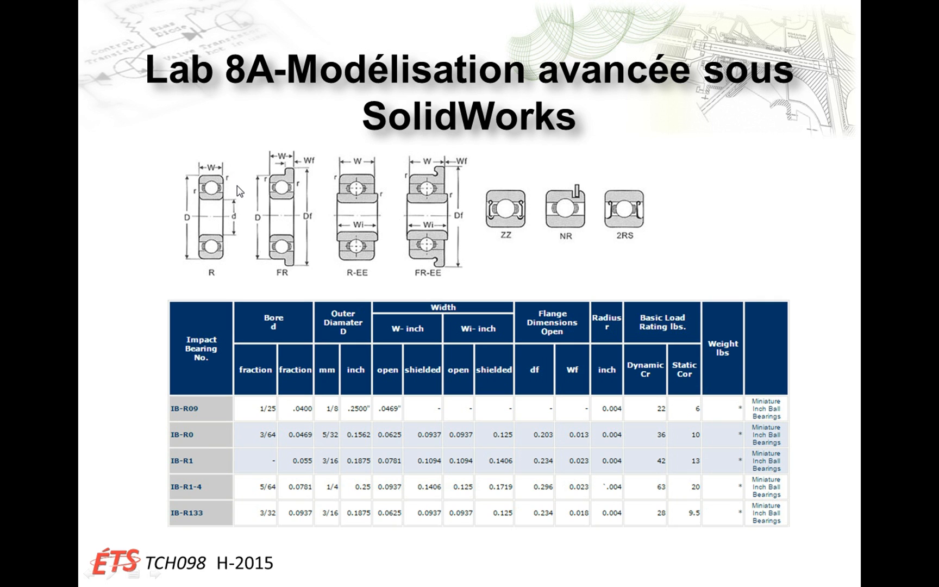
pyautogui.hotkey('alt', 'Tab')
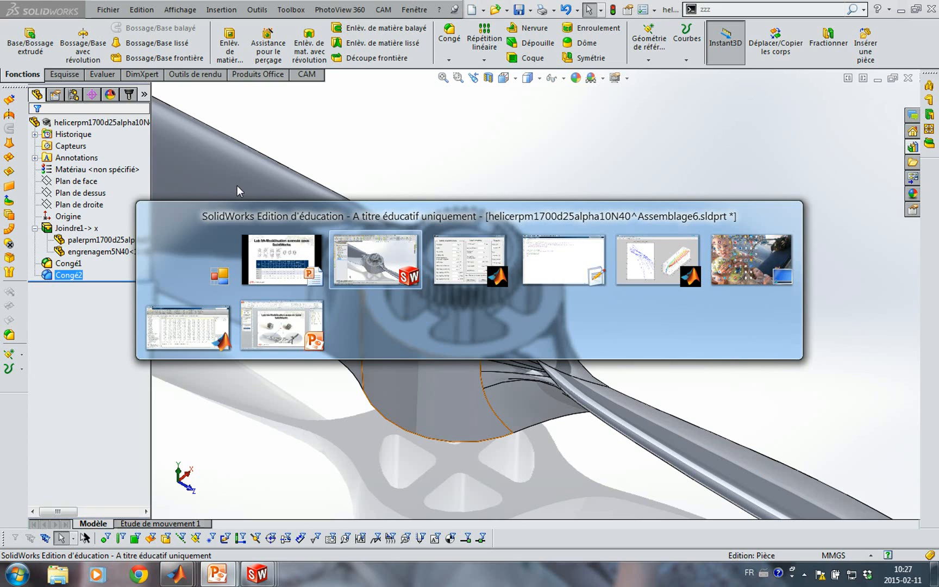
pyautogui.click(615, 201)
pyautogui.scroll(2, 608, 228)
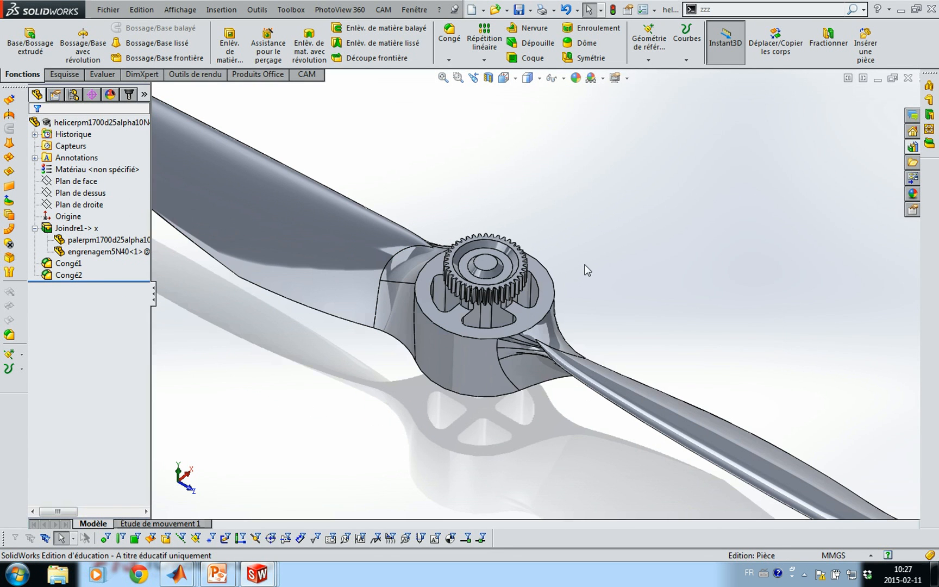
pyautogui.scroll(3, 587, 269)
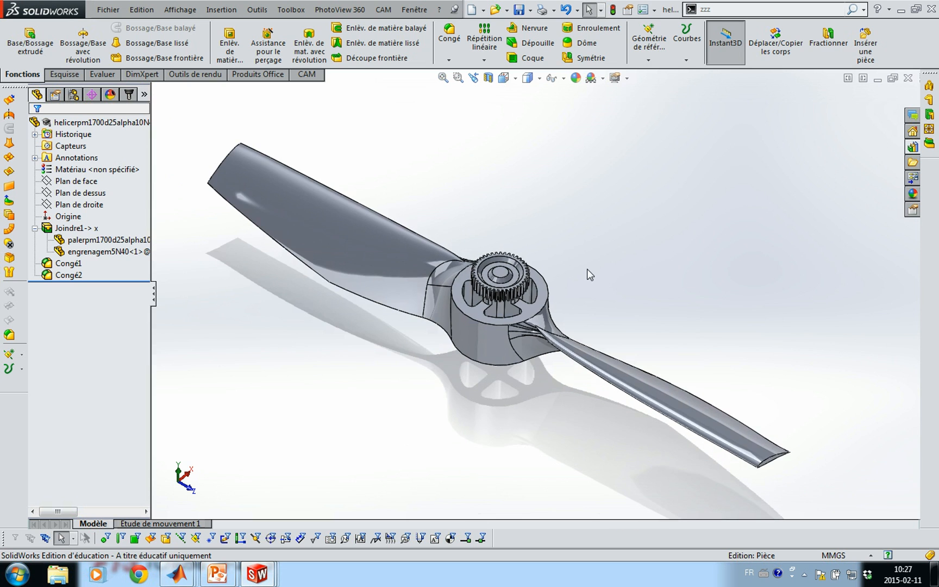
pyautogui.moveTo(588, 267)
pyautogui.mouseDown(button='middle')
pyautogui.moveTo(570, 245)
pyautogui.moveTo(583, 251)
pyautogui.moveTo(580, 263)
pyautogui.mouseUp(button='middle')
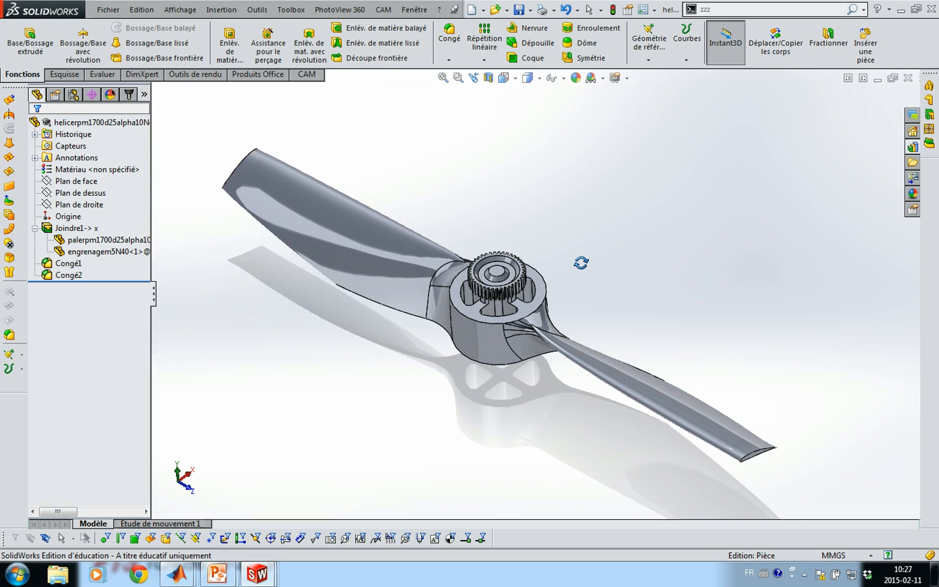
pyautogui.scroll(-2, 595, 259)
pyautogui.keyDown('ctrl'); pyautogui.moveTo(553, 279); pyautogui.dragTo(639, 259, button='middle'); pyautogui.keyUp('ctrl')
pyautogui.scroll(2, 639, 259)
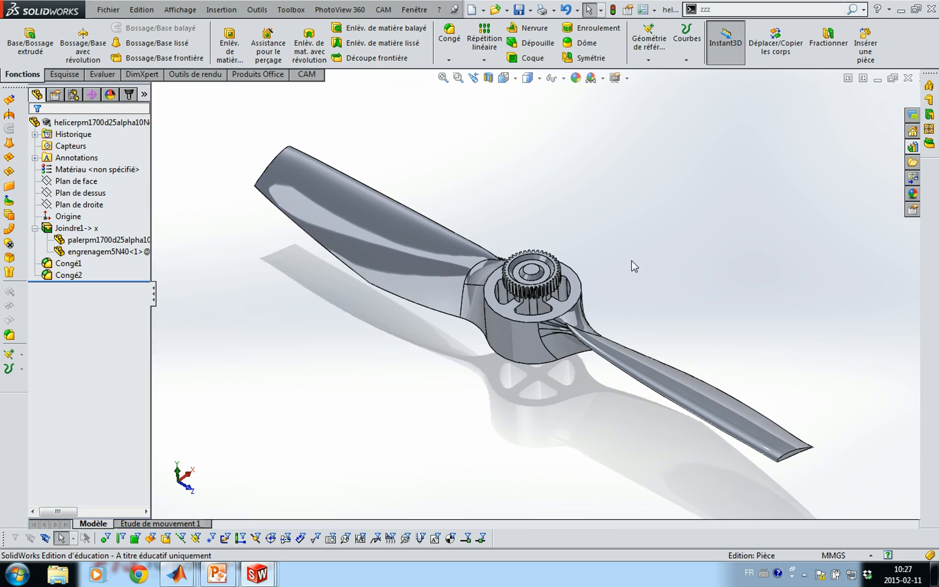
pyautogui.click(913, 147)
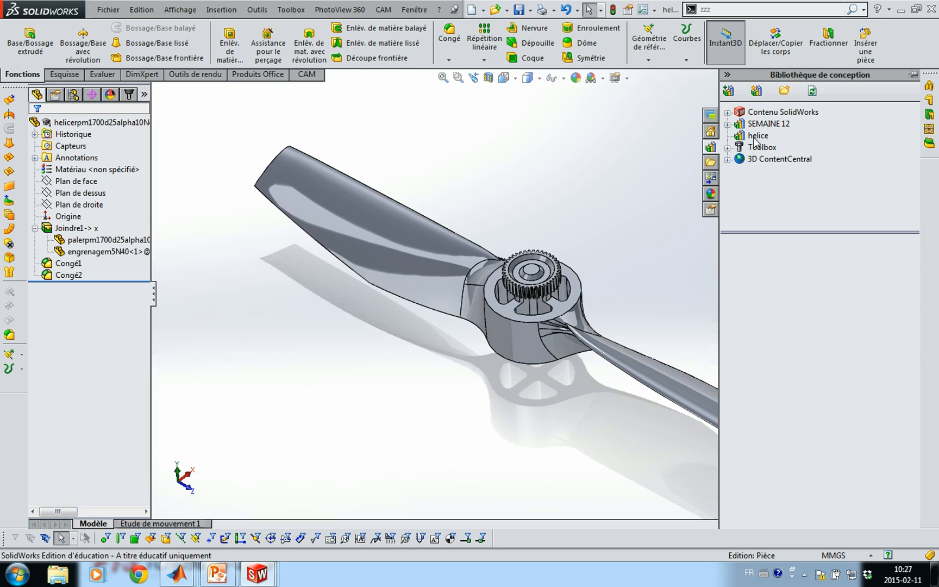
pyautogui.click(756, 91)
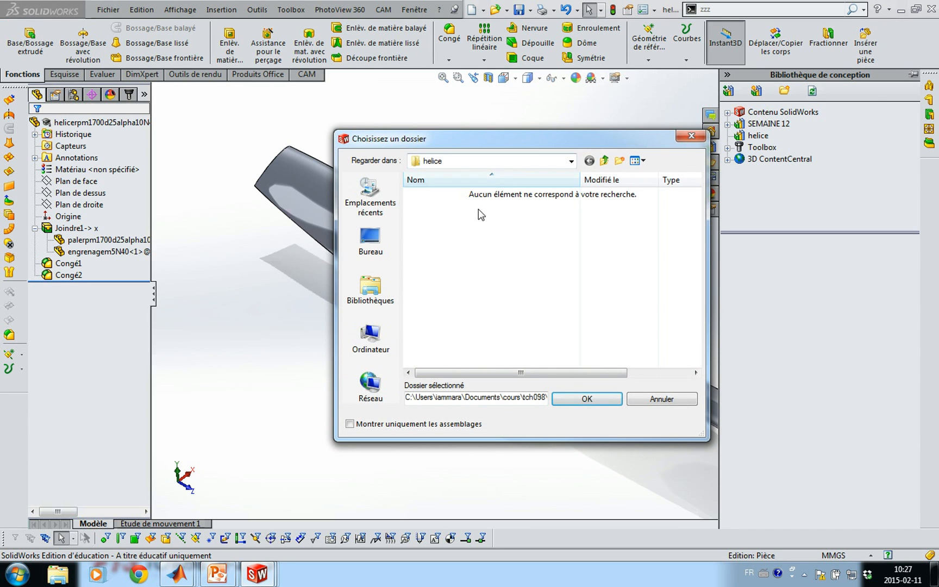
pyautogui.click(571, 162)
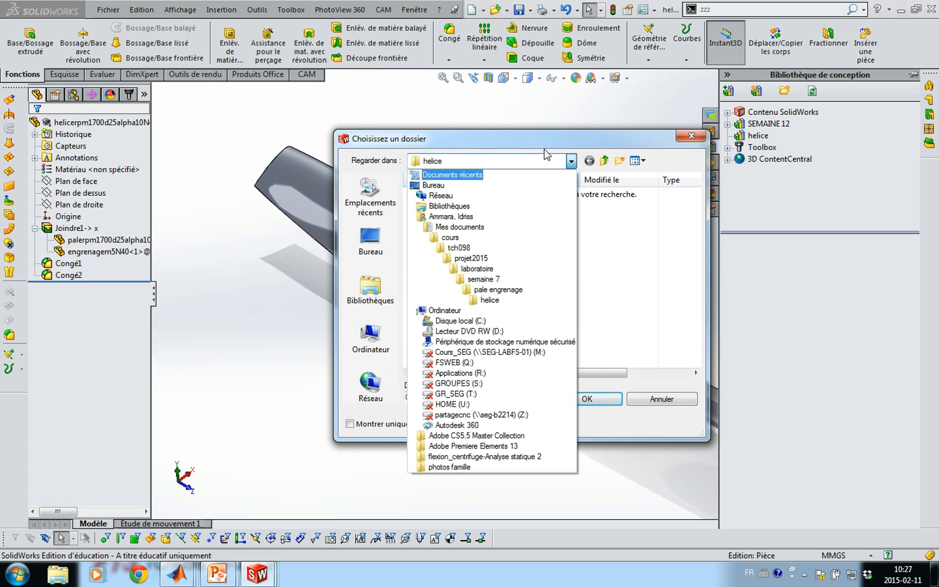
pyautogui.click(571, 162)
pyautogui.click(692, 137)
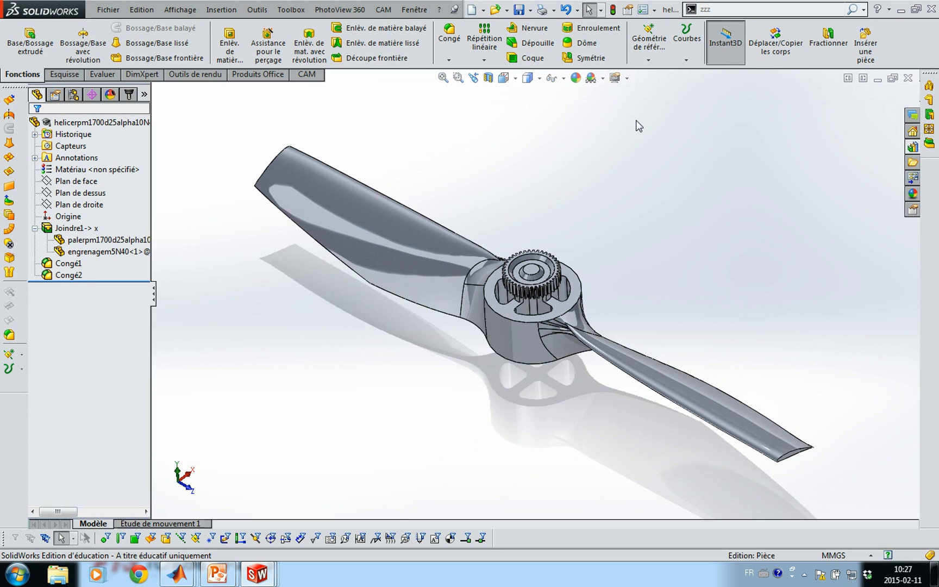
pyautogui.click(907, 147)
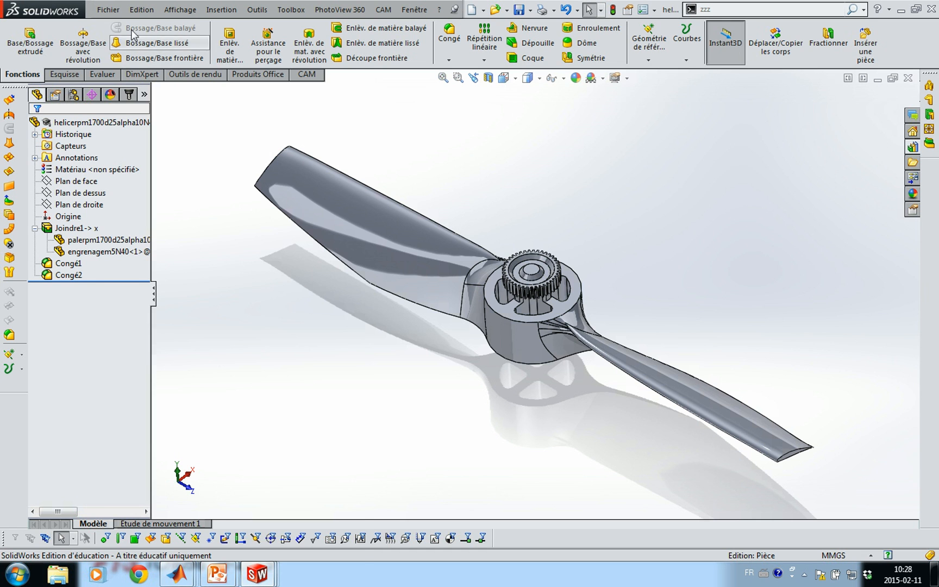
# Create a new part from the PIÈCE TCH005 template.
pyautogui.click(107, 11)
pyautogui.click(130, 38)
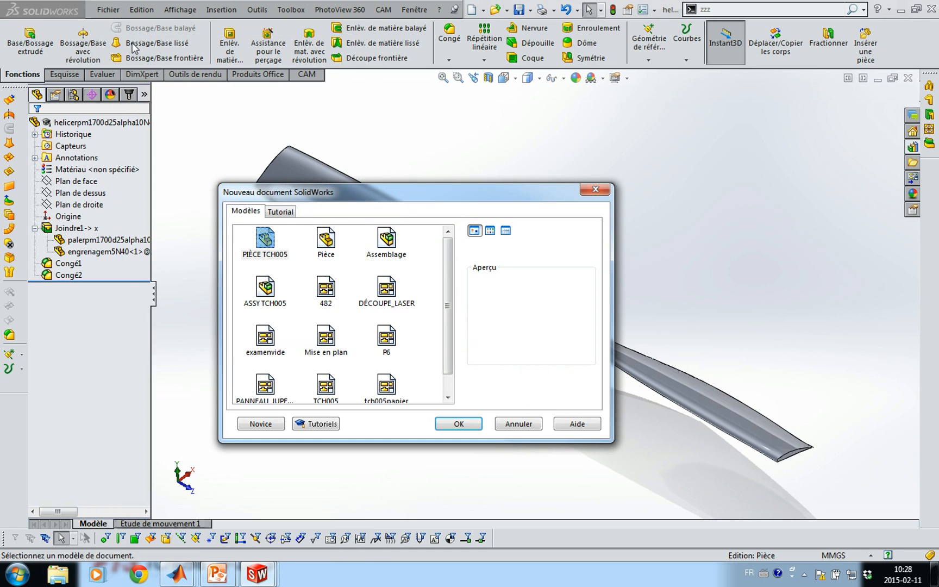
pyautogui.click(459, 425)
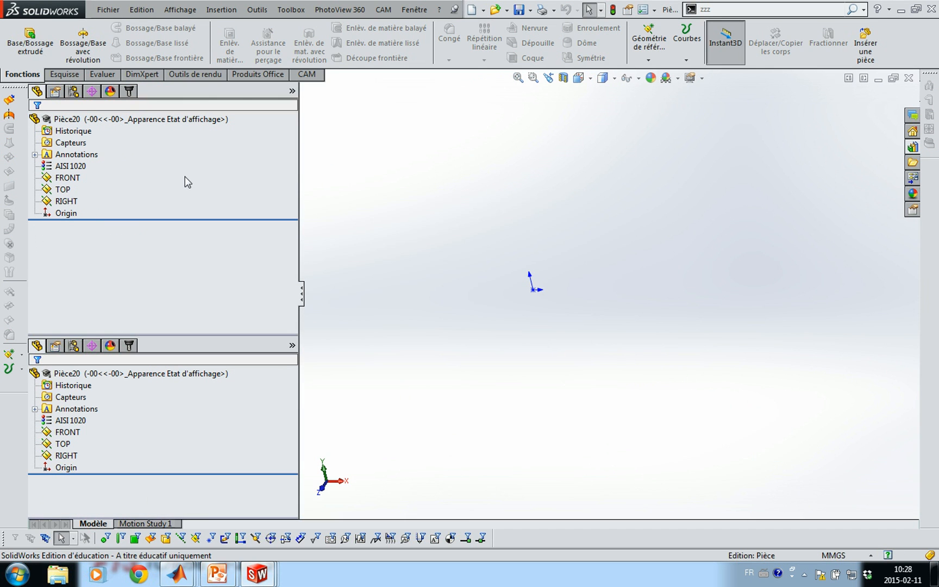
# Open a sketch on the TOP plane and draw a corner rectangle starting at the origin.
pyautogui.click(64, 189)
pyautogui.click(96, 168)
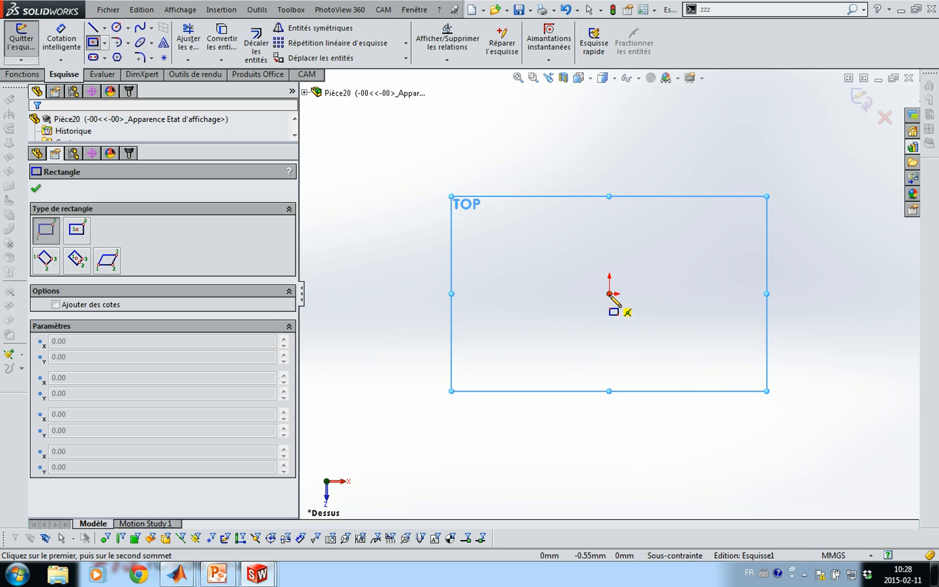
pyautogui.moveTo(609, 294)
pyautogui.mouseDown()
pyautogui.moveTo(759, 155)
pyautogui.moveTo(839, 125)
pyautogui.mouseUp()
pyautogui.press('Escape')
pyautogui.keyDown('ctrl'); pyautogui.moveTo(685, 344); pyautogui.dragTo(474, 352, button='middle'); pyautogui.keyUp('ctrl')
# Place a sketch point inside the rectangle, about 43 mm horizontally and 58 mm vertically from the origin.
pyautogui.click(164, 57)
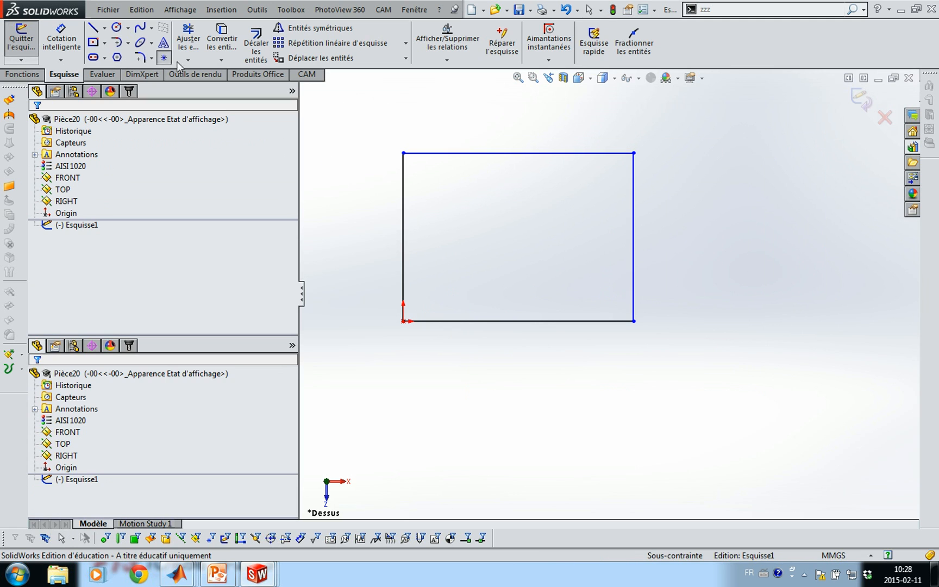
pyautogui.click(479, 218)
pyautogui.press('Escape')
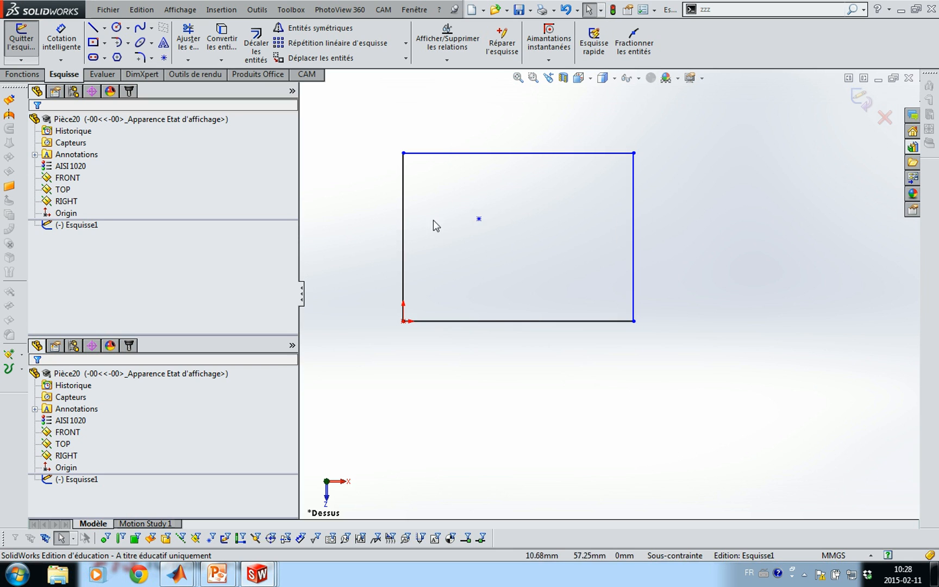
# Extrude the rectangle upward 41 mm as a blind boss to form a block.
pyautogui.click(22, 41)
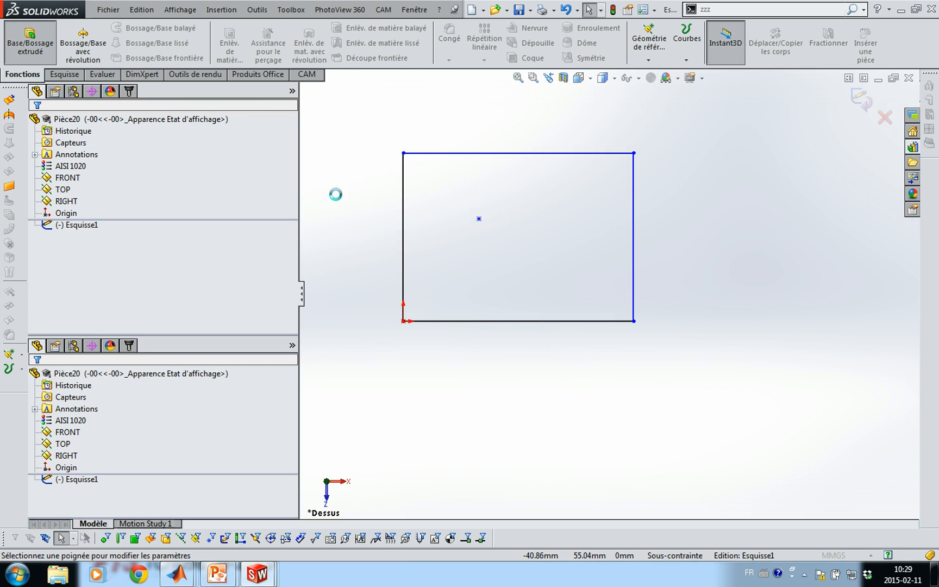
pyautogui.moveTo(609, 255); pyautogui.dragTo(610, 179)
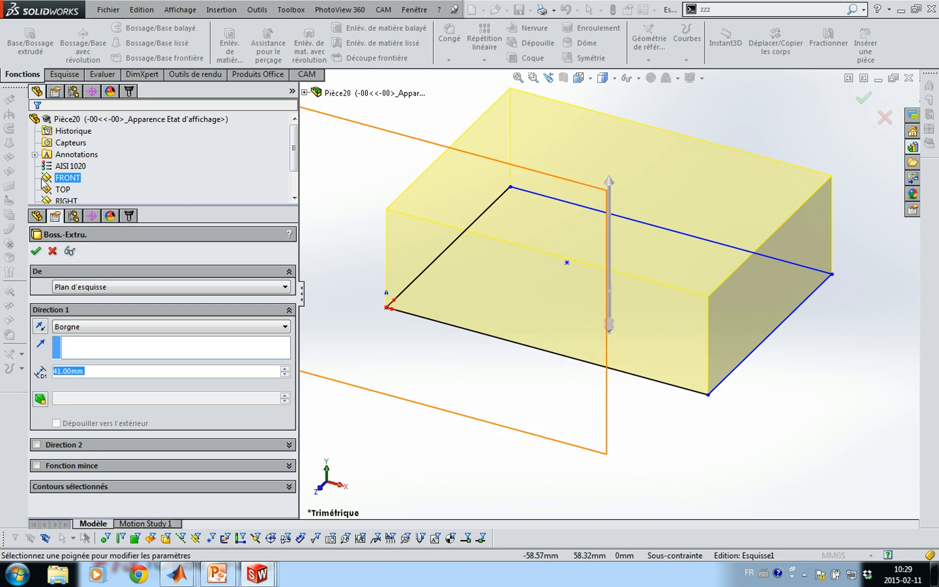
pyautogui.click(36, 250)
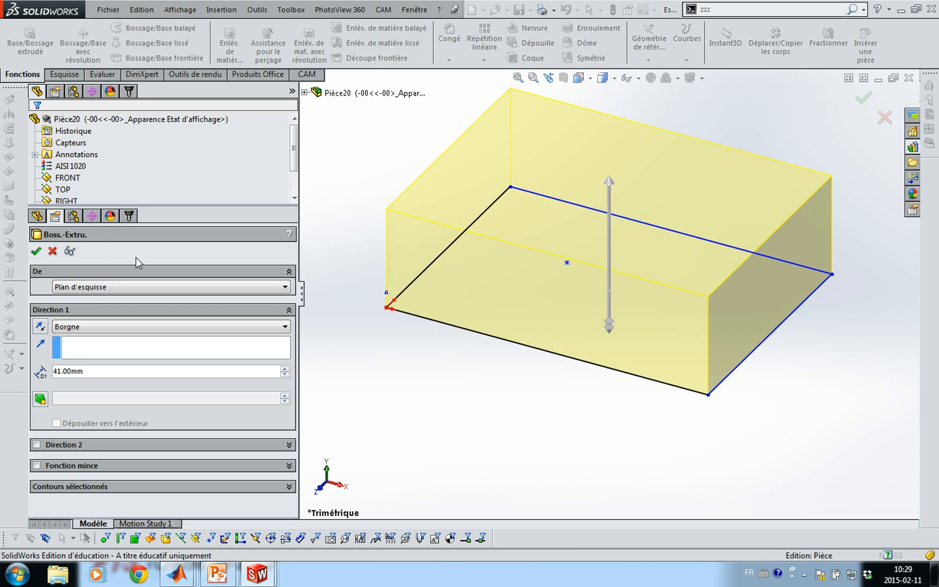
pyautogui.click(430, 393)
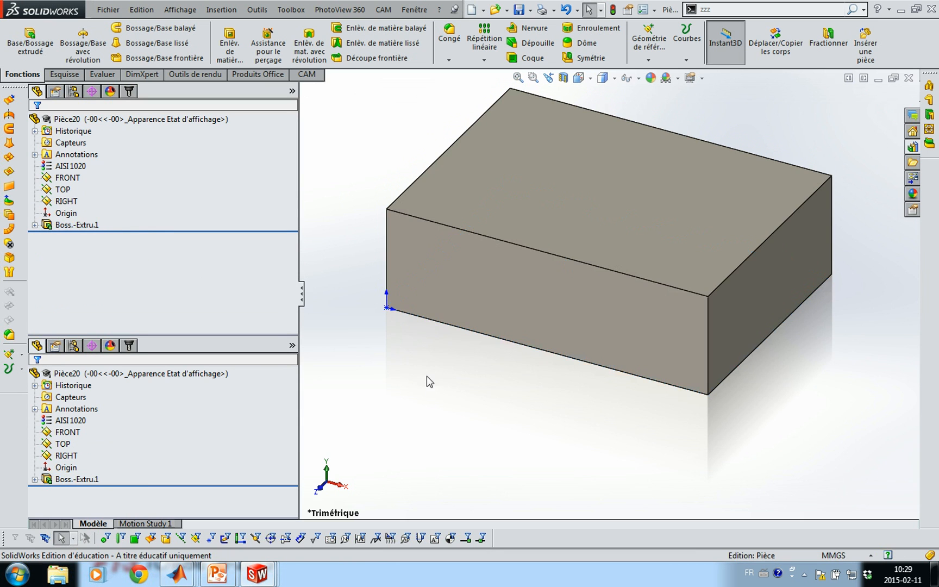
# Show the block's base sketch so that its point can be used on the underside.
pyautogui.moveTo(429, 379); pyautogui.dragTo(430, 239, button='middle')
pyautogui.click(34, 224)
pyautogui.click(87, 236)
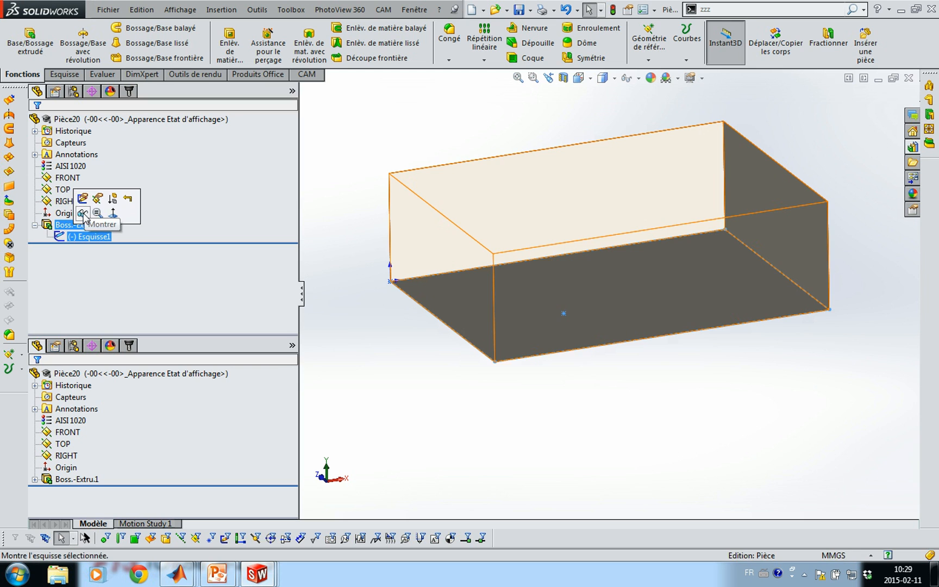
pyautogui.click(369, 360)
pyautogui.moveTo(434, 346)
pyautogui.mouseDown(button='middle')
pyautogui.moveTo(433, 312)
pyautogui.moveTo(438, 349)
pyautogui.mouseUp(button='middle')
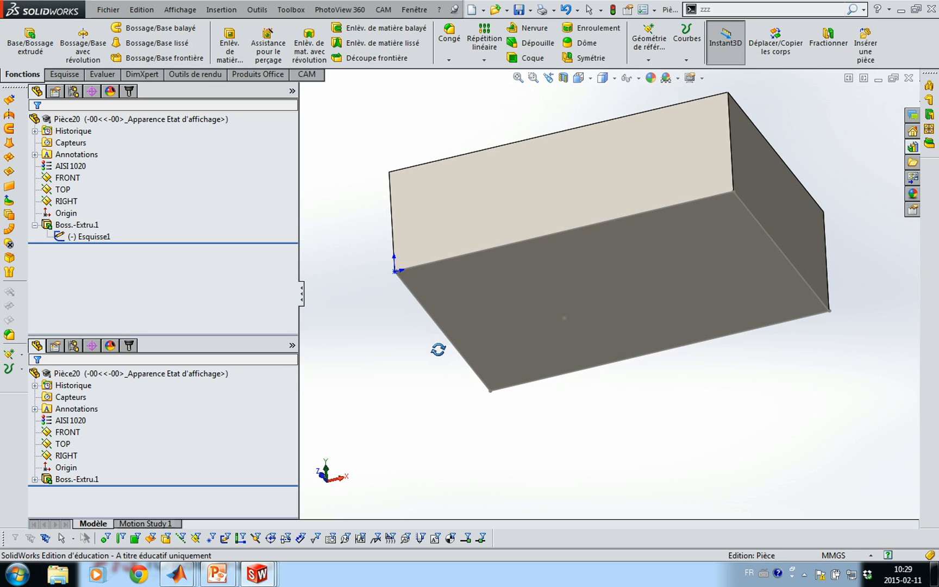
pyautogui.scroll(-1, 559, 345)
pyautogui.scroll(-2, 559, 344)
pyautogui.middleClick(572, 324)
pyautogui.moveTo(573, 324)
pyautogui.mouseDown(button='middle')
pyautogui.moveTo(558, 283)
pyautogui.moveTo(568, 320)
pyautogui.mouseUp(button='middle')
pyautogui.scroll(3, 612, 360)
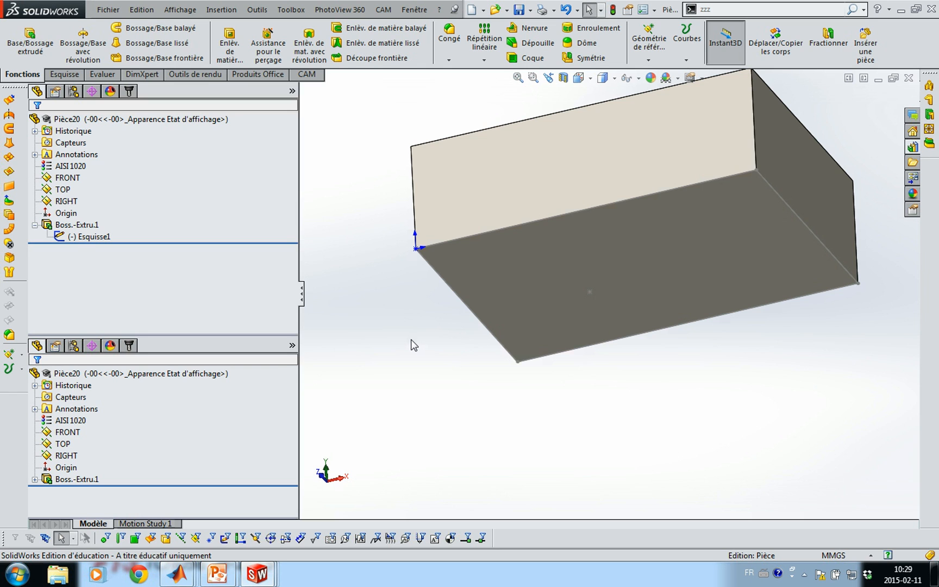
# Start a sketch on the block's underside and draw a circle about 17 mm in diameter centred on the sketch point.
pyautogui.click(485, 315)
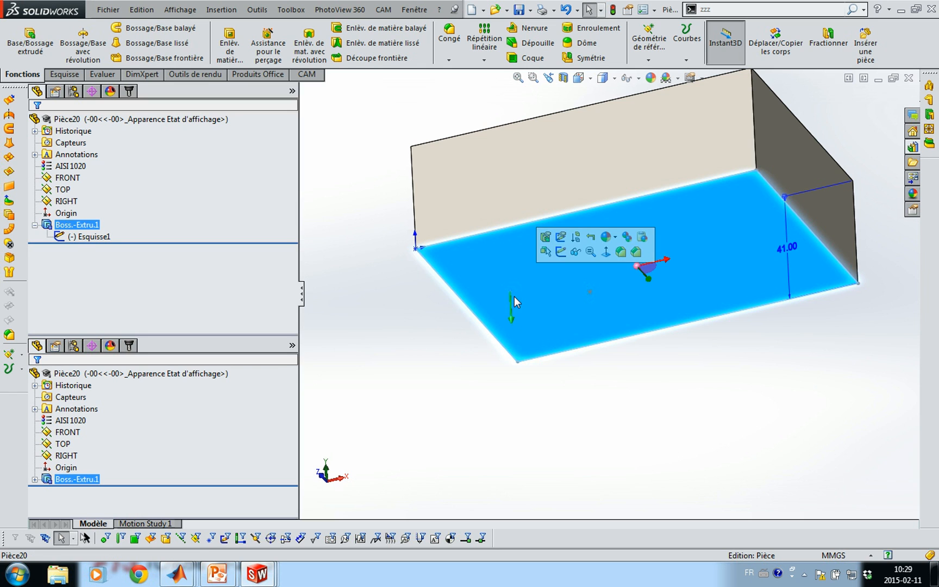
pyautogui.click(562, 253)
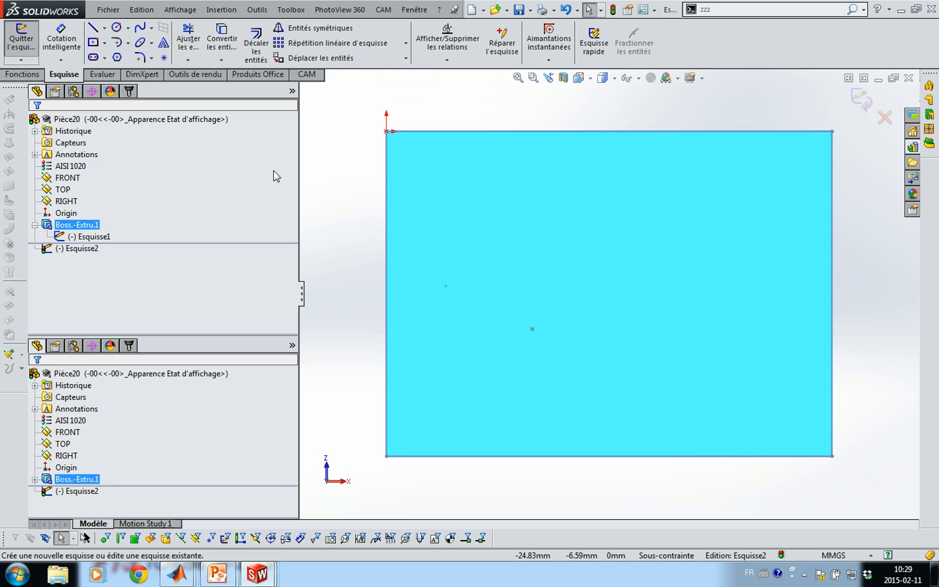
pyautogui.moveTo(516, 322); pyautogui.dragTo(544, 344, button='right')
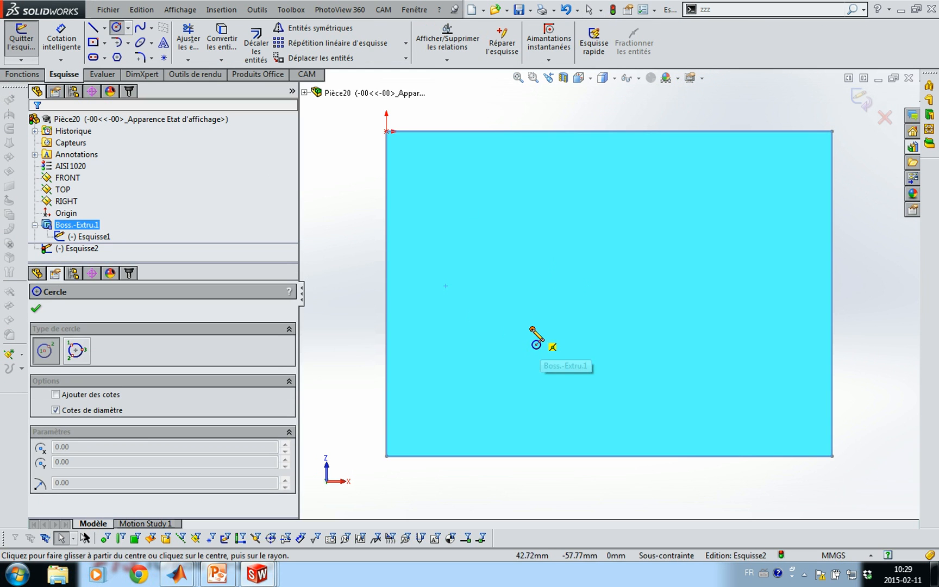
pyautogui.click(532, 329)
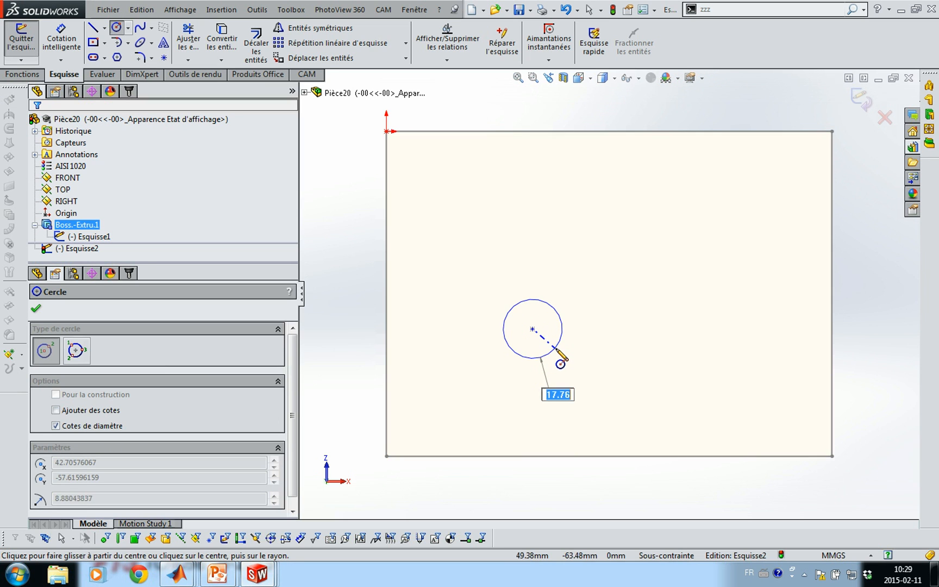
pyautogui.click(553, 350)
# Dimension the circle's diameter as 3/16 in.
pyautogui.press('s')
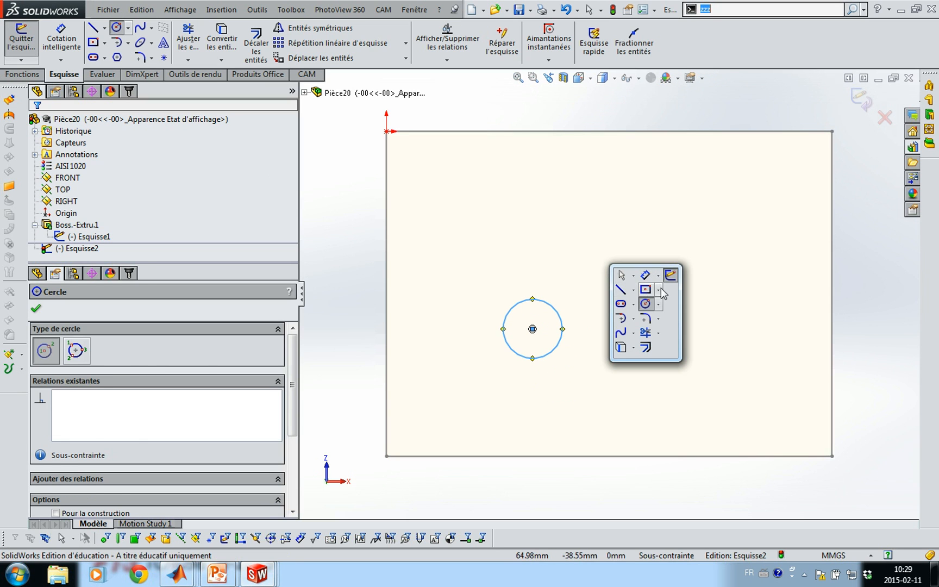
pyautogui.click(618, 310)
pyautogui.click(563, 330)
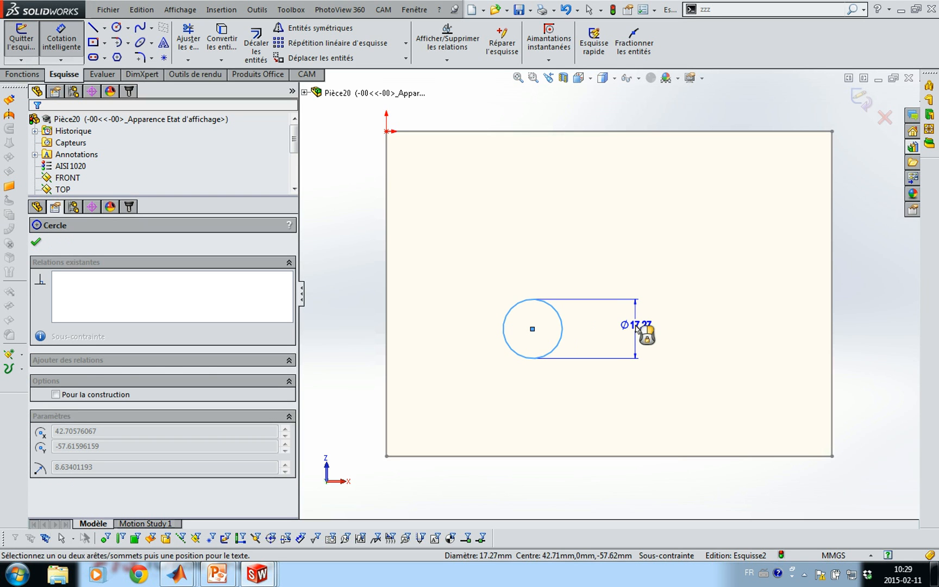
pyautogui.click(637, 327)
pyautogui.write('3')
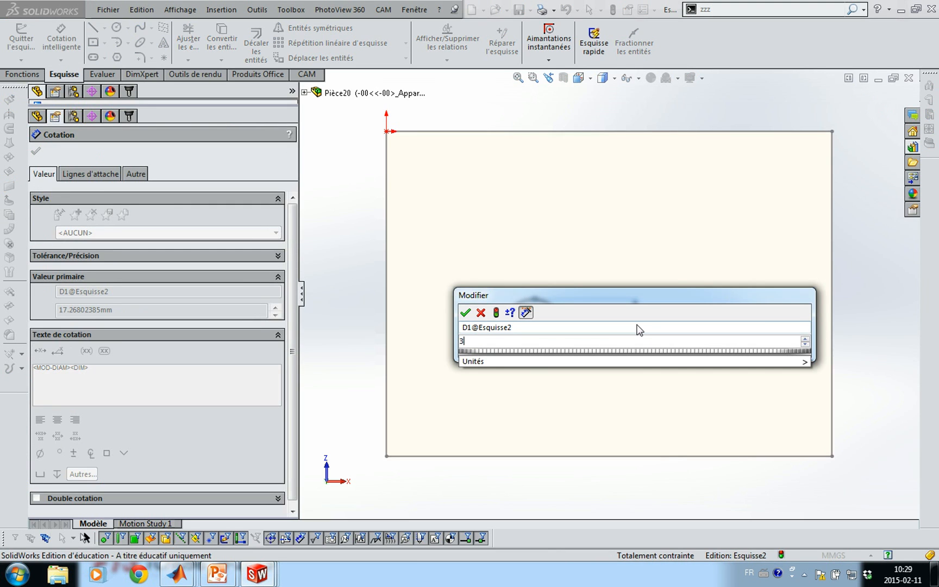
pyautogui.write('/')
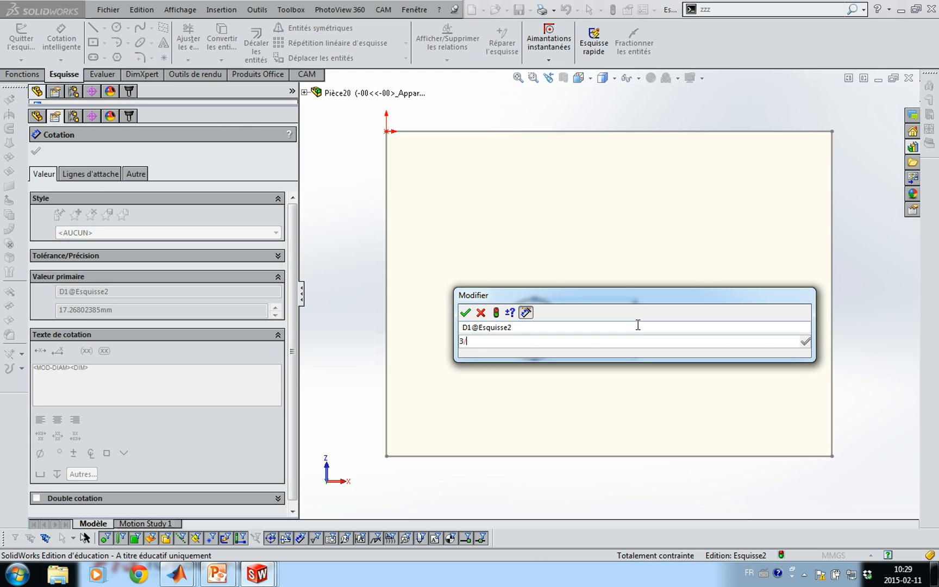
pyautogui.write('16')
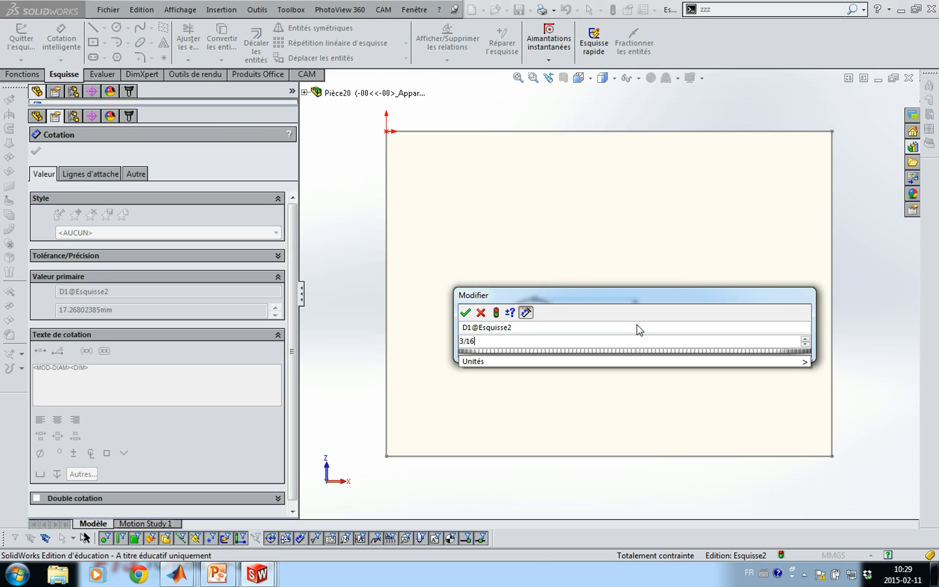
pyautogui.write('in')
pyautogui.press('Return')
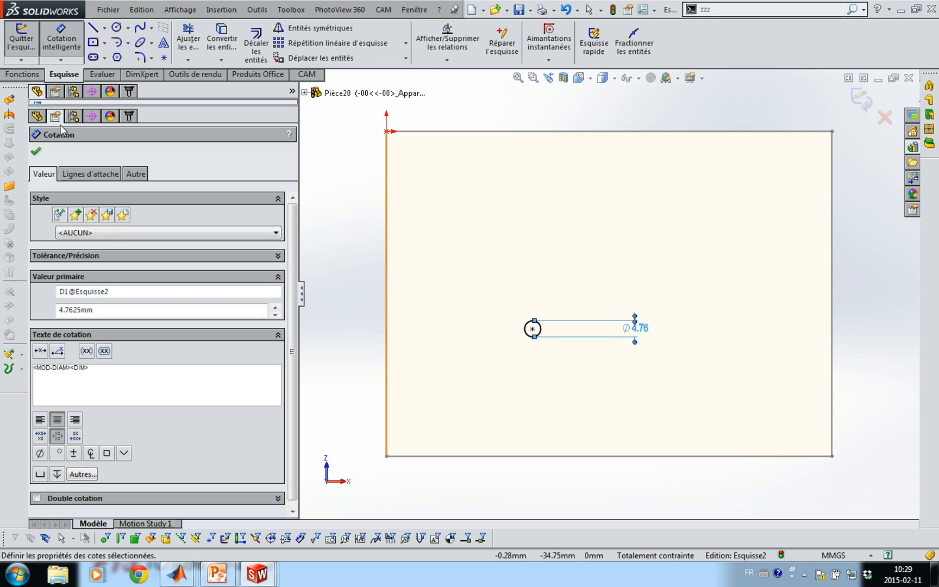
# Cut the 3/16 in circle into the block's underside as a blind extruded cut 3/32 in deep.
pyautogui.click(12, 77)
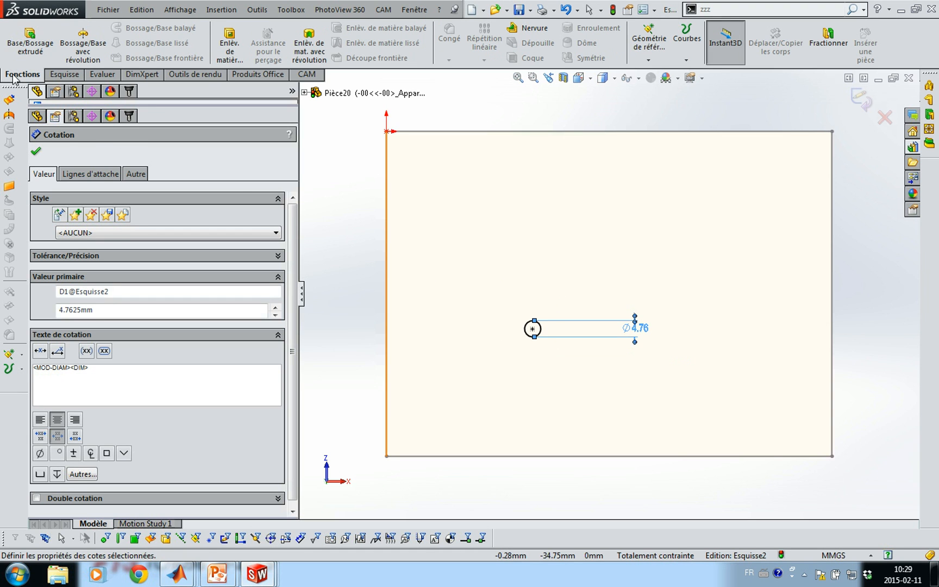
pyautogui.click(234, 58)
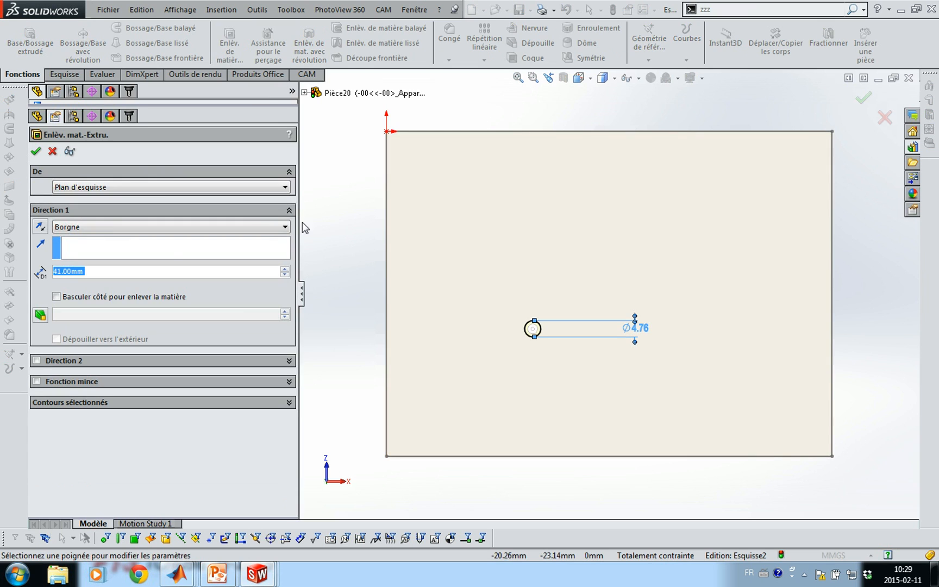
pyautogui.write('3/')
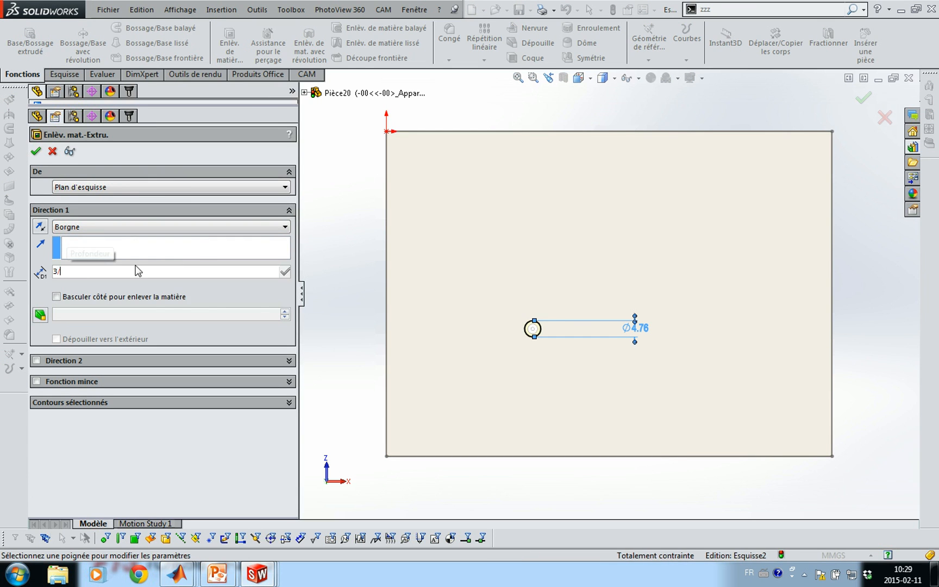
pyautogui.write('32in')
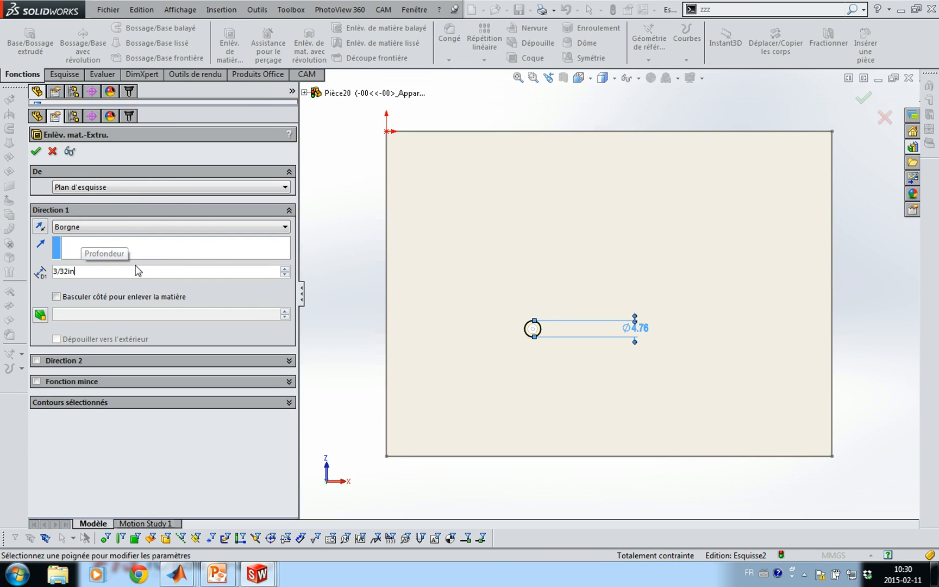
pyautogui.press('Return')
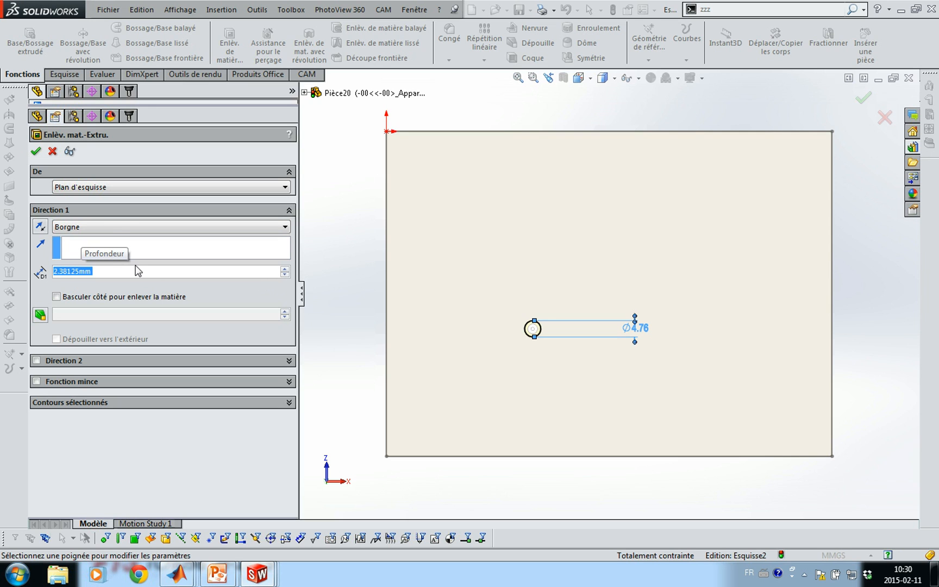
pyautogui.click(39, 152)
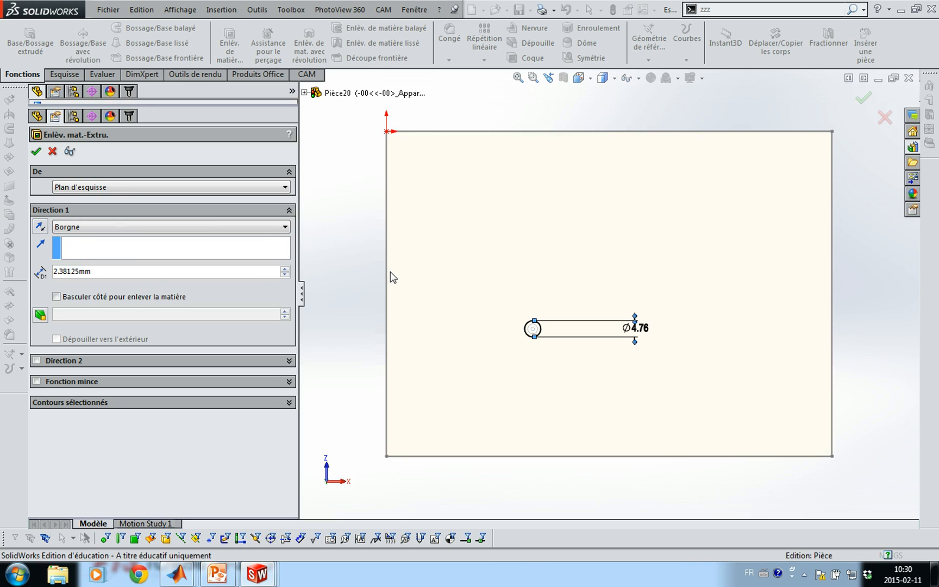
pyautogui.hotkey('ctrl', 'b')
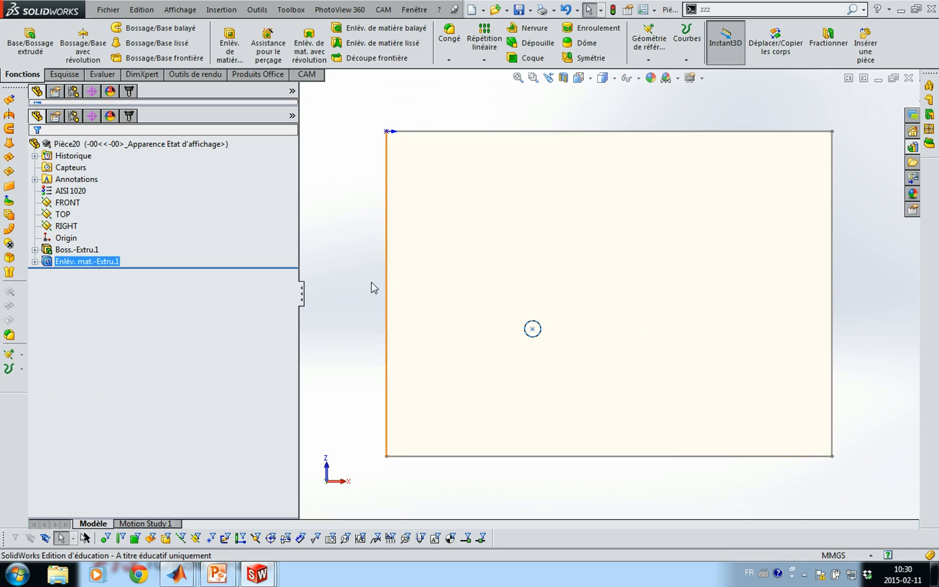
# Start a sketch on the block's underside and draw a circle about 21 mm in diameter, centred on the bearing pocket's point.
pyautogui.moveTo(425, 300)
pyautogui.mouseDown(button='middle')
pyautogui.moveTo(446, 234)
pyautogui.moveTo(432, 181)
pyautogui.moveTo(421, 186)
pyautogui.moveTo(423, 202)
pyautogui.mouseUp(button='middle')
pyautogui.scroll(-5, 562, 258)
pyautogui.moveTo(568, 293); pyautogui.dragTo(542, 326, button='middle')
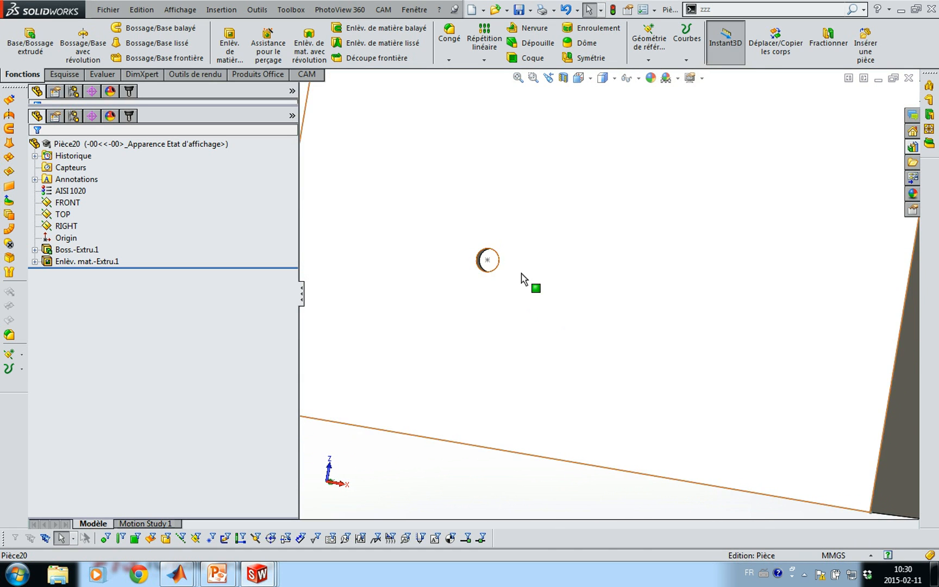
pyautogui.click(519, 283)
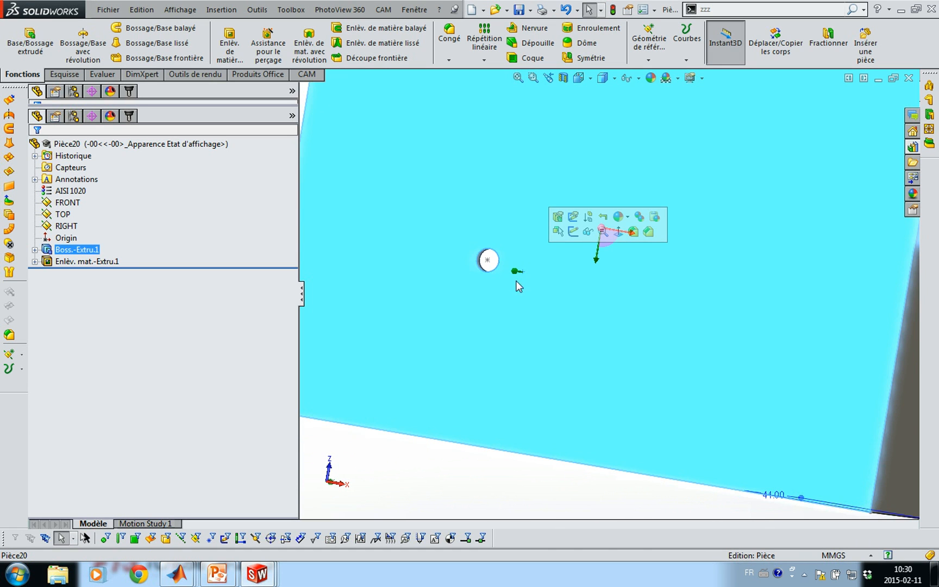
pyautogui.click(575, 233)
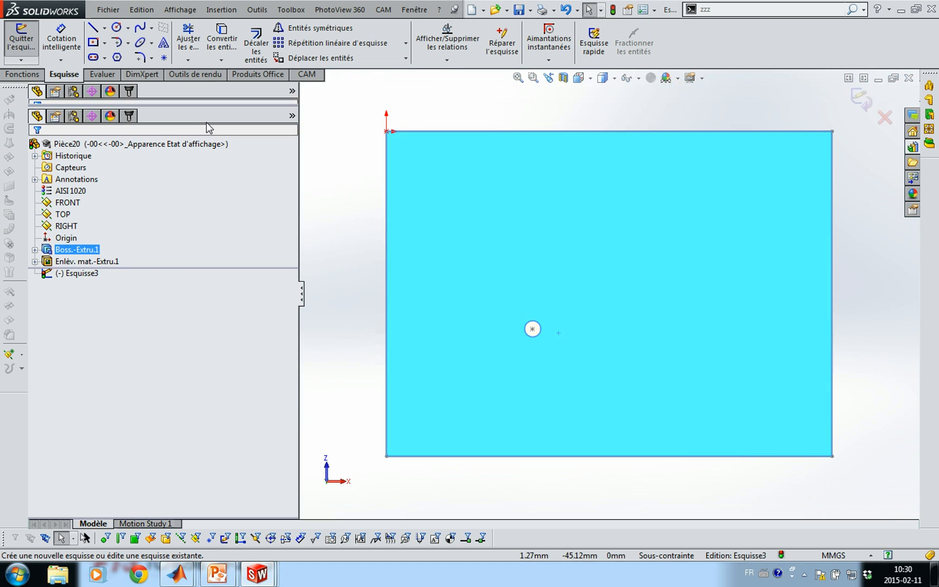
pyautogui.scroll(-3, 541, 268)
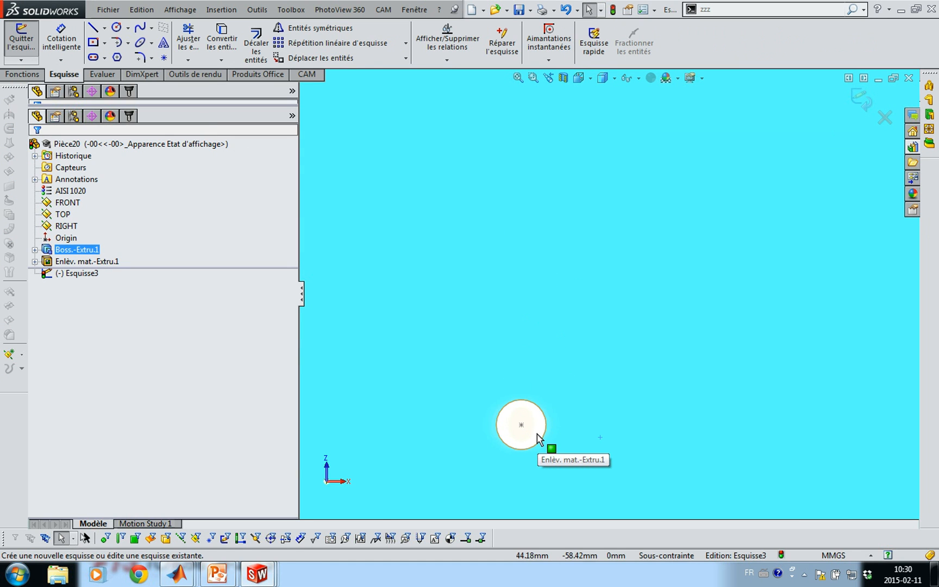
pyautogui.press('c')
pyautogui.click(521, 425)
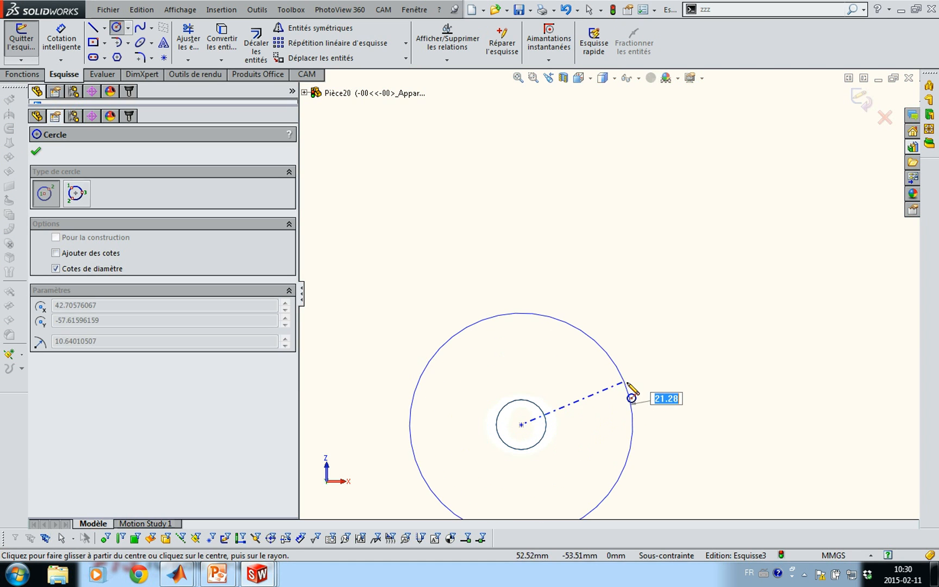
pyautogui.click(627, 383)
pyautogui.write('3.')
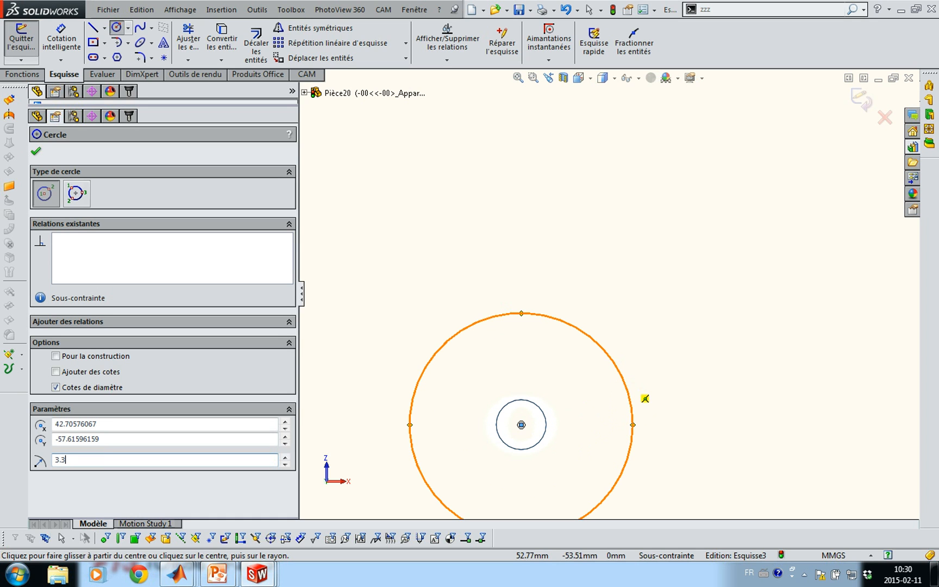
pyautogui.write('3s')
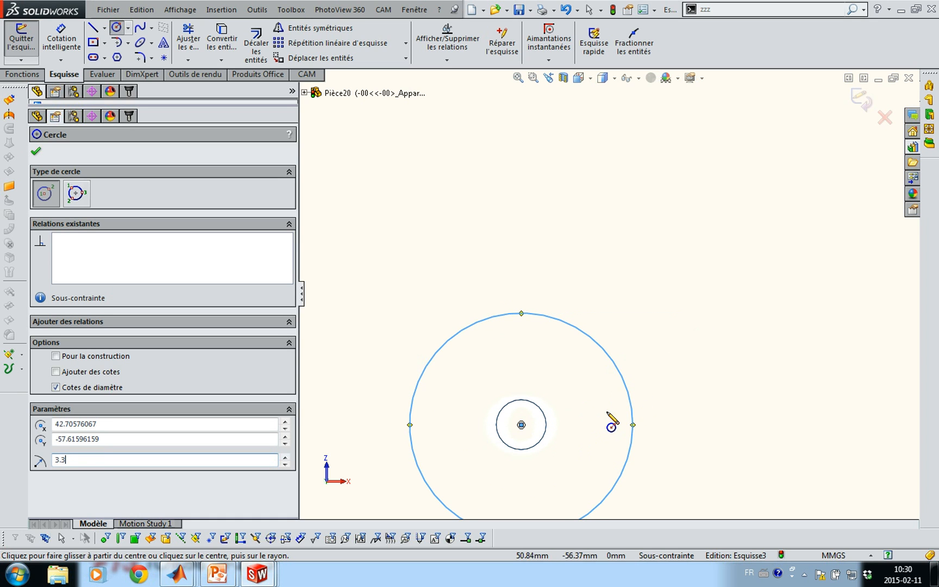
pyautogui.press('Escape')
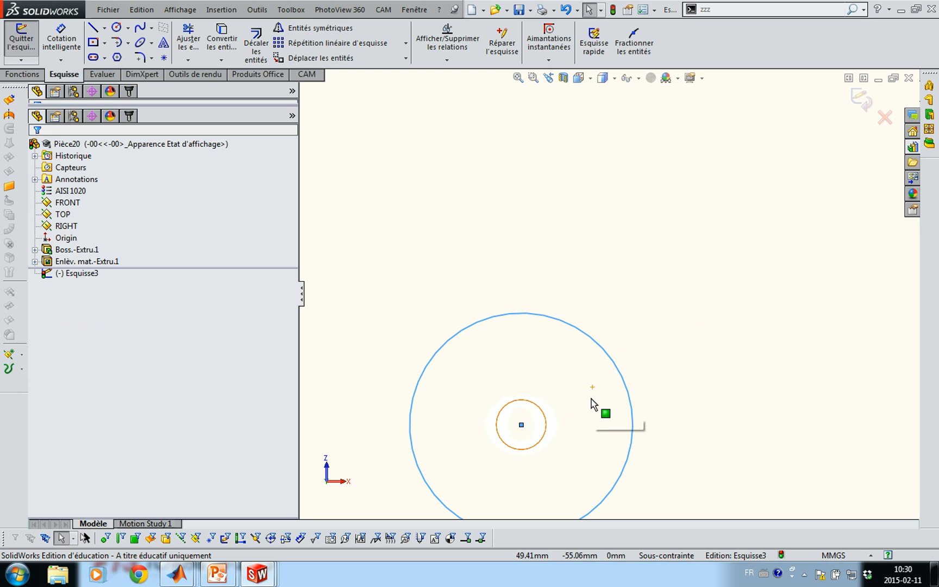
# Dimension the new circle's diameter as 3.3 mm.
pyautogui.press('s')
pyautogui.click(625, 410)
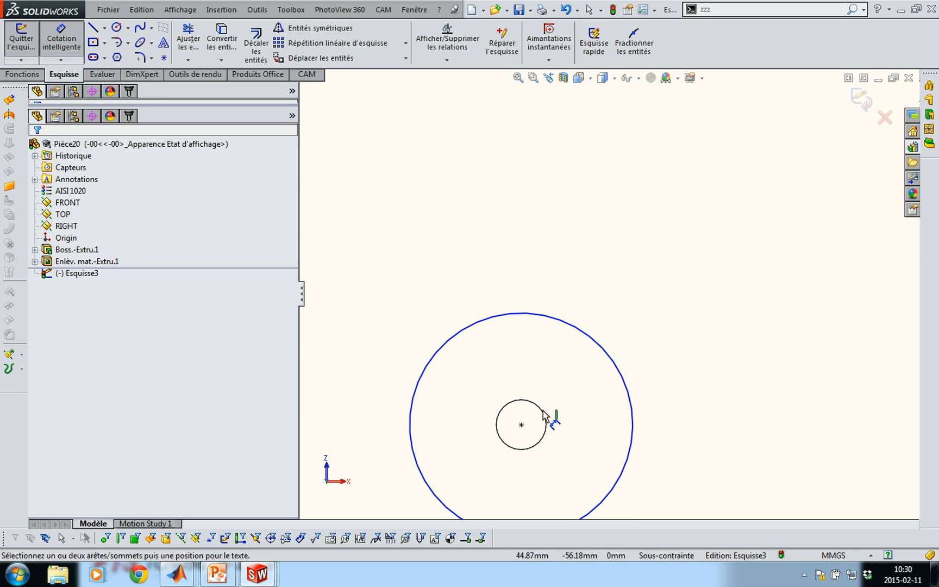
pyautogui.click(624, 387)
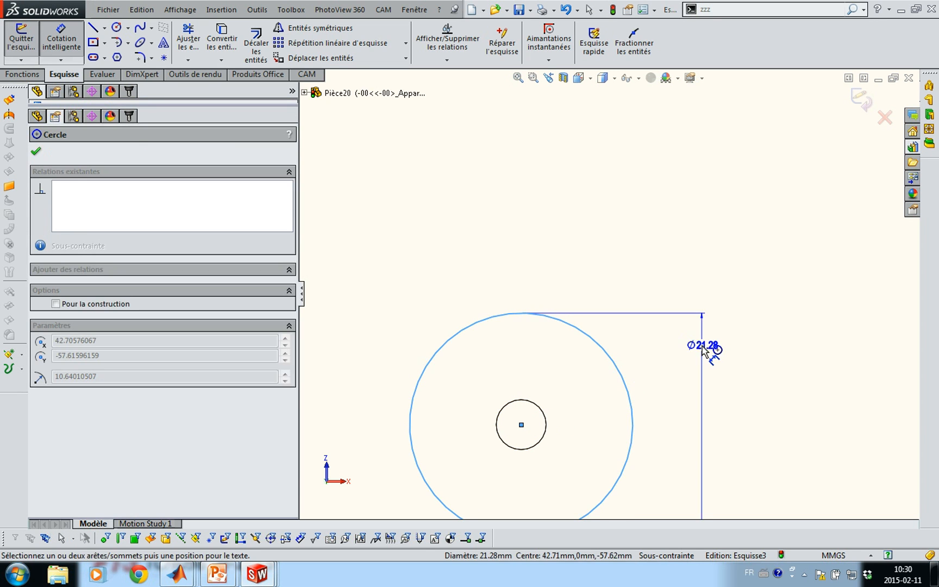
pyautogui.click(707, 351)
pyautogui.write('3.3')
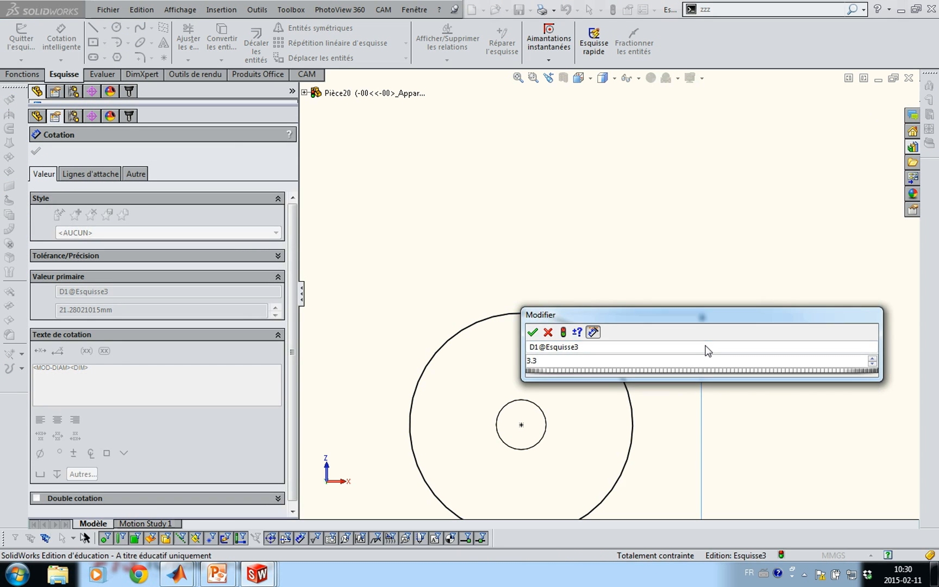
pyautogui.press('Return')
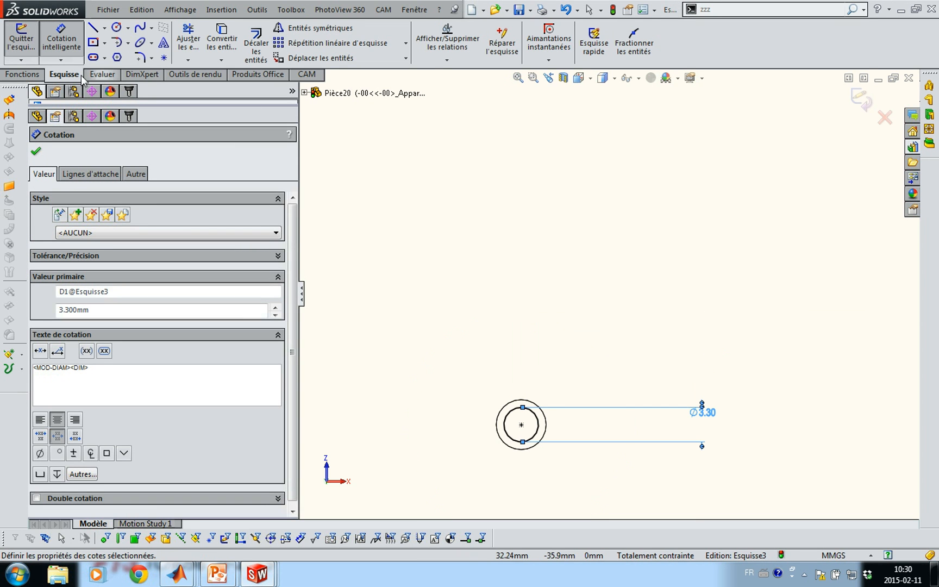
# Cut the 3.3 mm circle through the entire block with an extruded cut.
pyautogui.click(22, 75)
pyautogui.click(223, 57)
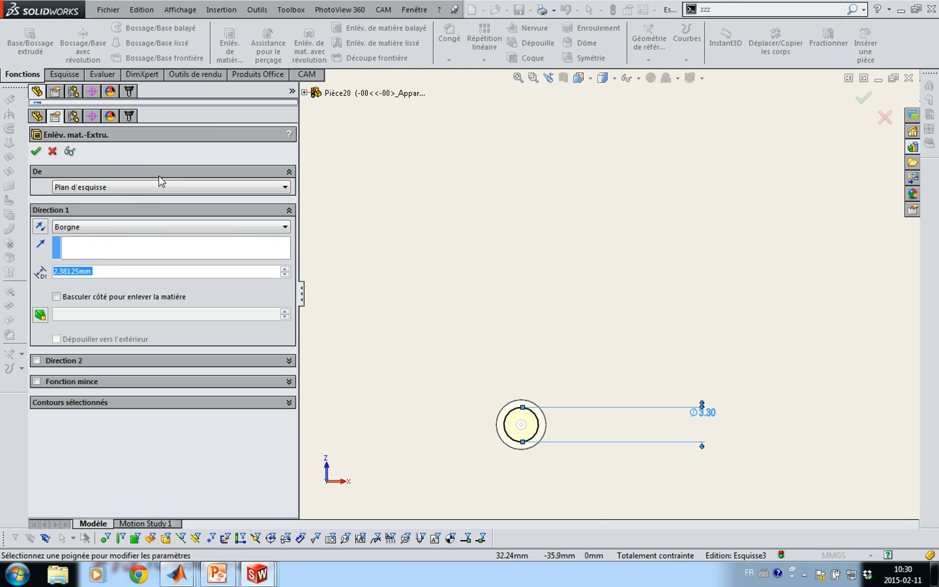
pyautogui.click(109, 228)
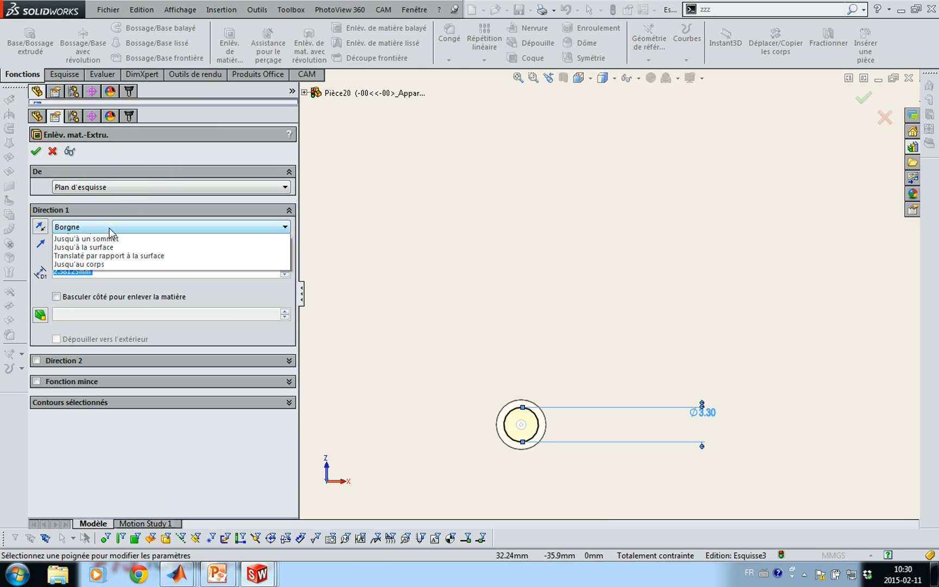
pyautogui.click(110, 246)
pyautogui.click(36, 152)
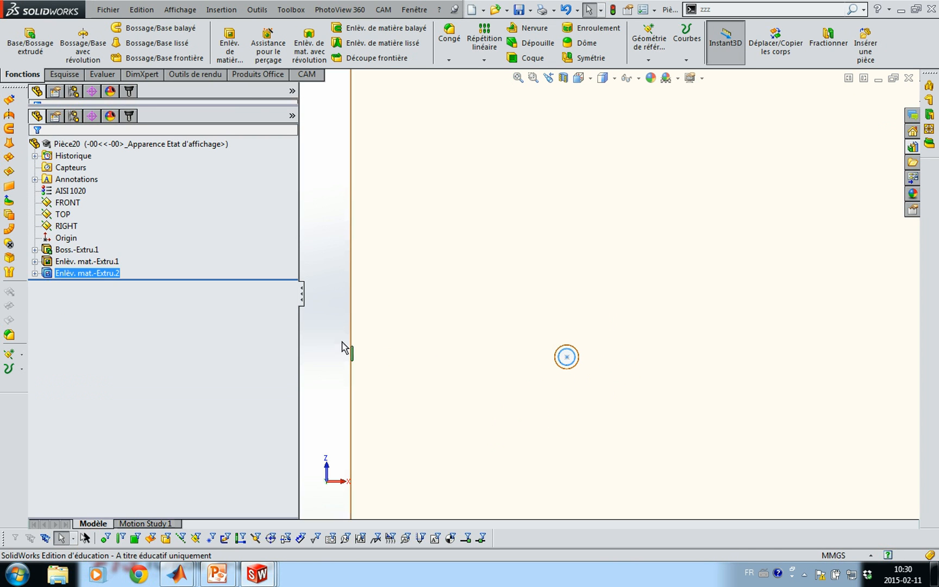
pyautogui.click(342, 342)
# Create a reference mid-plane between the block's underside and its opposite parallel face.
pyautogui.moveTo(503, 344)
pyautogui.mouseDown(button='middle')
pyautogui.moveTo(504, 322)
pyautogui.moveTo(528, 287)
pyautogui.moveTo(586, 288)
pyautogui.mouseUp(button='middle')
pyautogui.scroll(3, 506, 323)
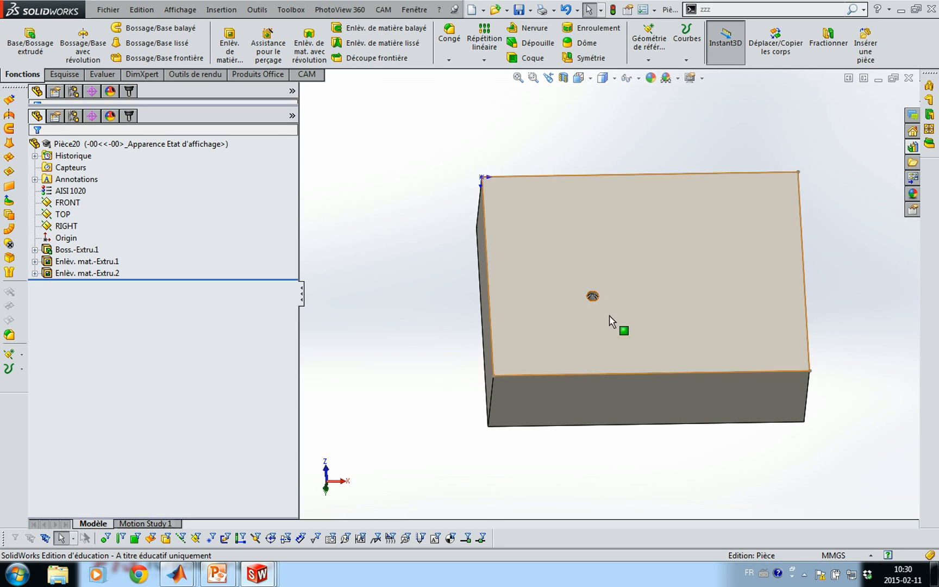
pyautogui.click(653, 51)
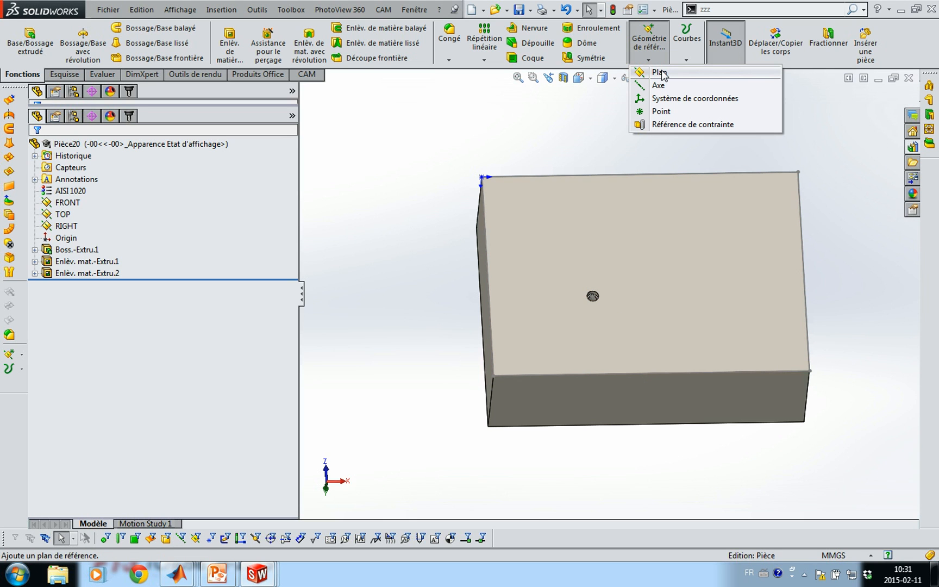
pyautogui.click(660, 72)
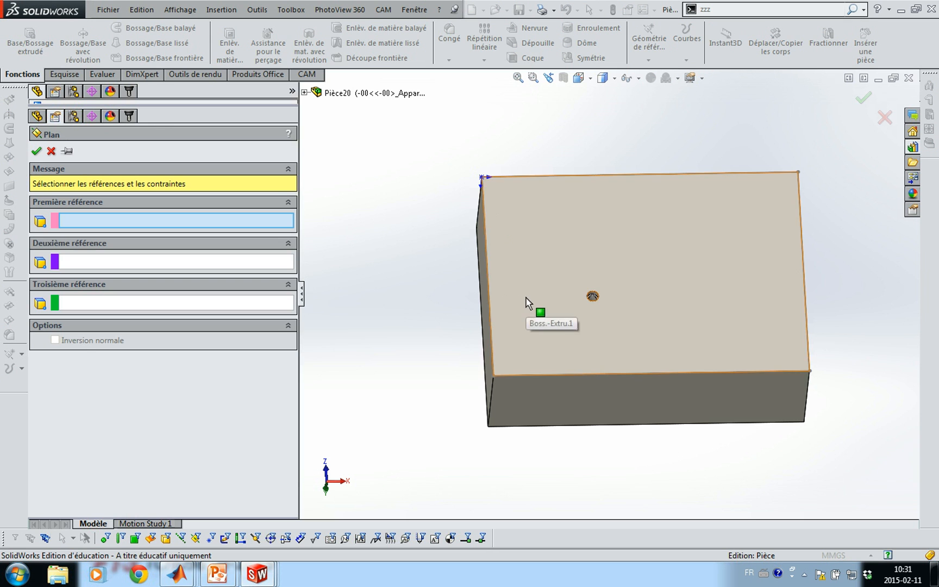
pyautogui.click(527, 303)
pyautogui.moveTo(518, 430); pyautogui.dragTo(535, 249, button='middle')
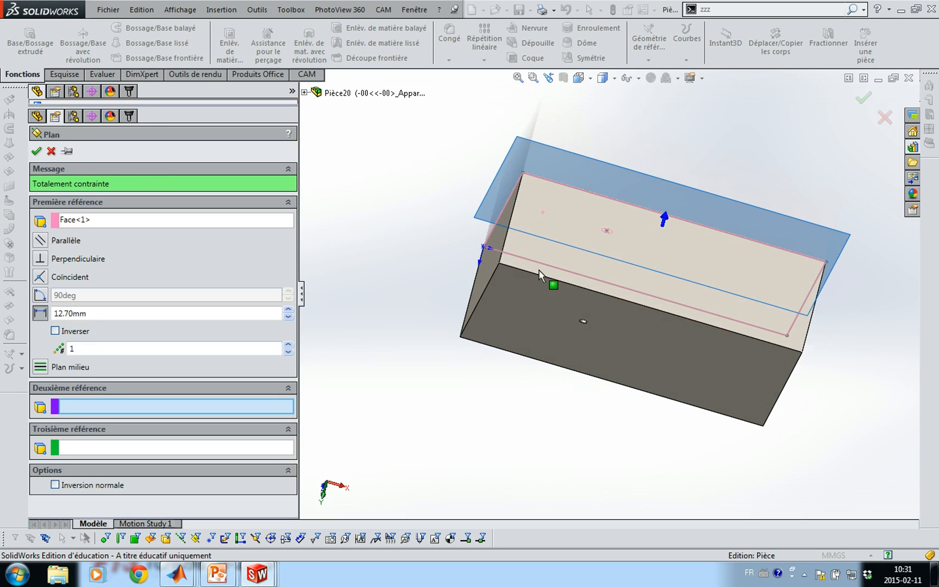
pyautogui.click(531, 308)
pyautogui.moveTo(405, 215); pyautogui.dragTo(372, 281, button='middle')
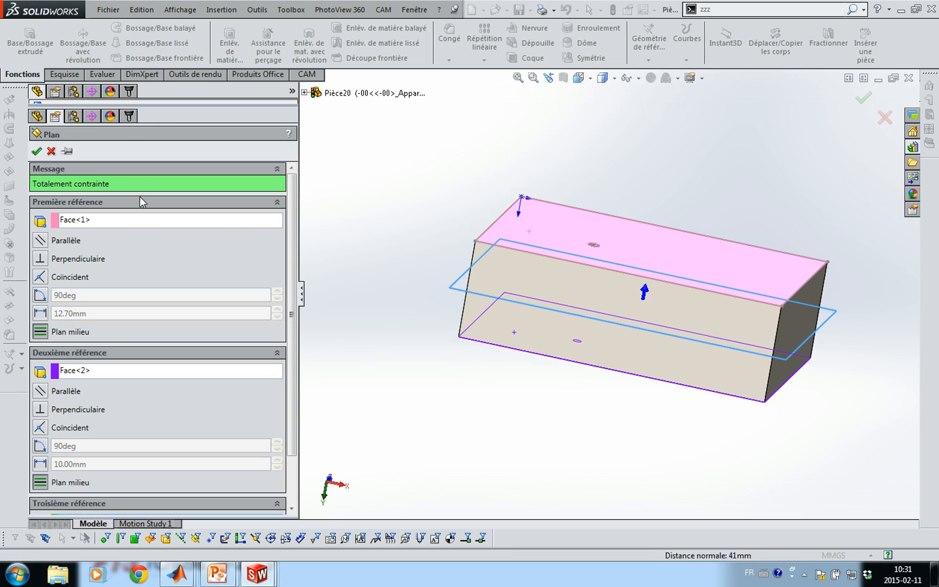
pyautogui.press('Return')
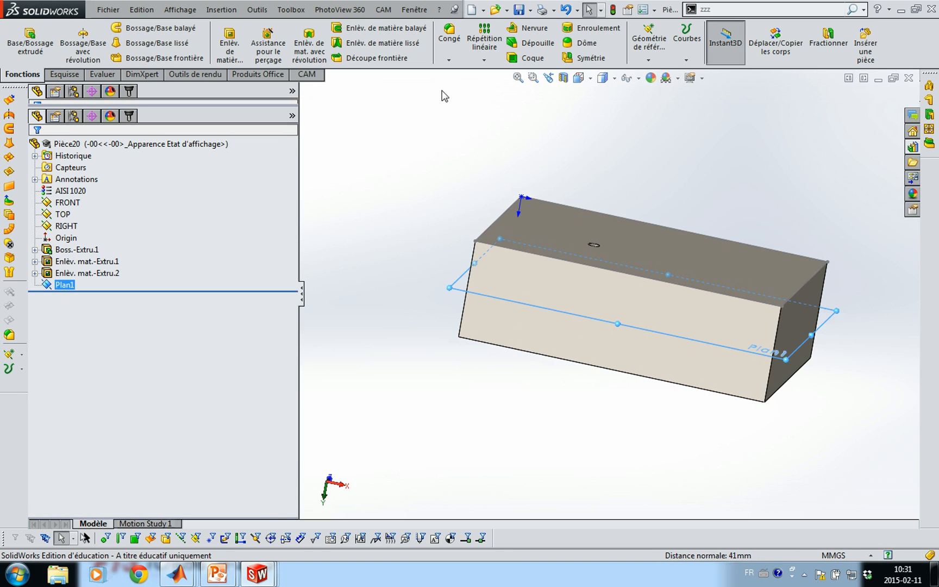
# Mirror the shallow 3/16 in bearing pocket about the block's mid-plane onto the opposite face.
pyautogui.click(484, 59)
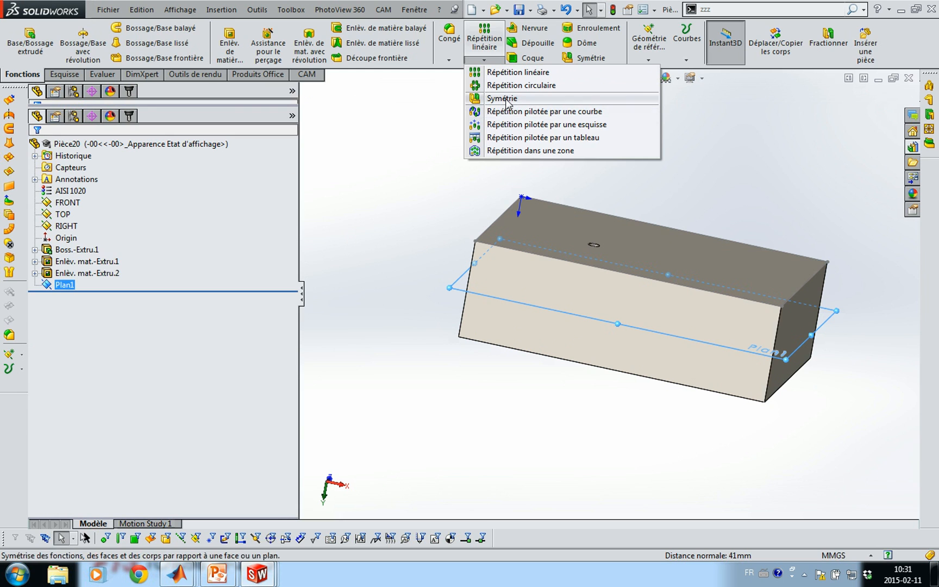
pyautogui.click(502, 98)
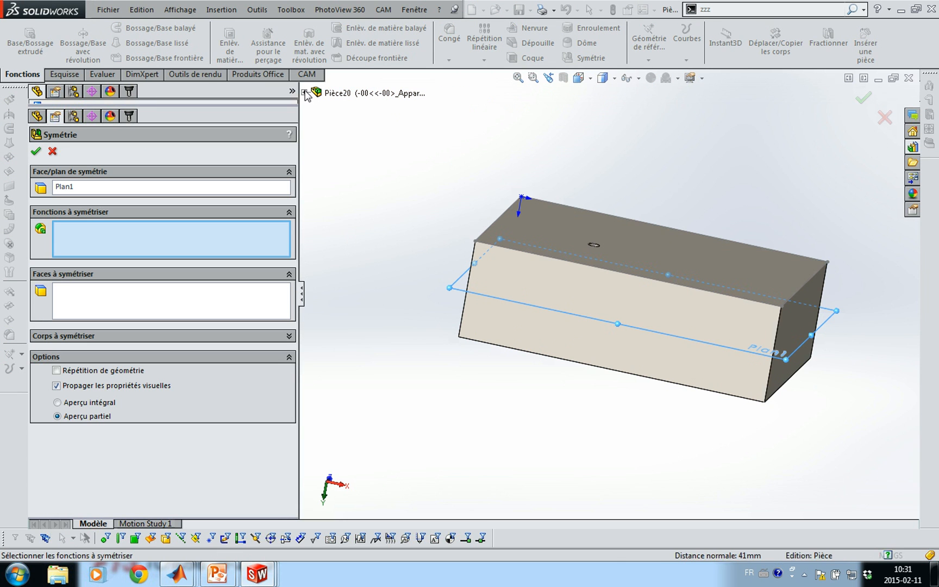
pyautogui.click(348, 93)
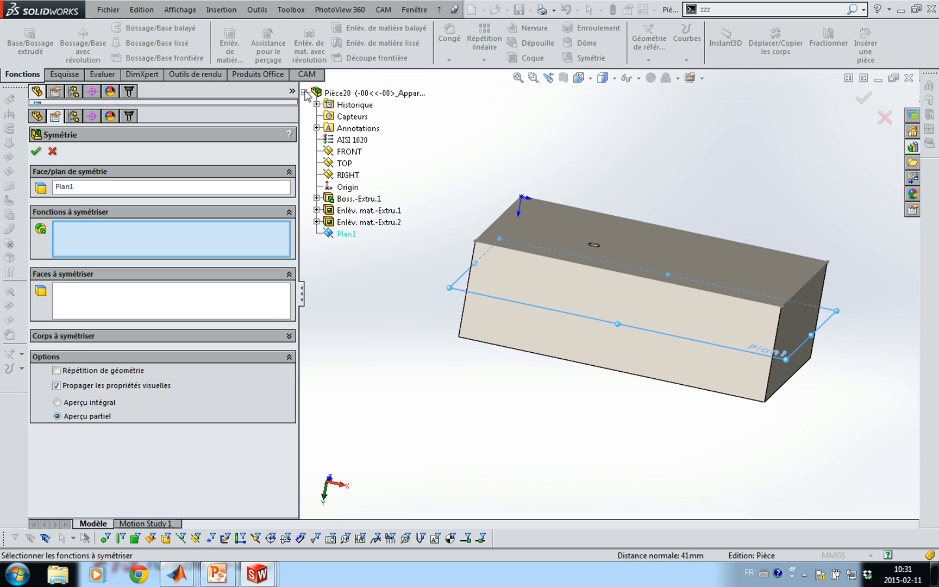
pyautogui.click(369, 211)
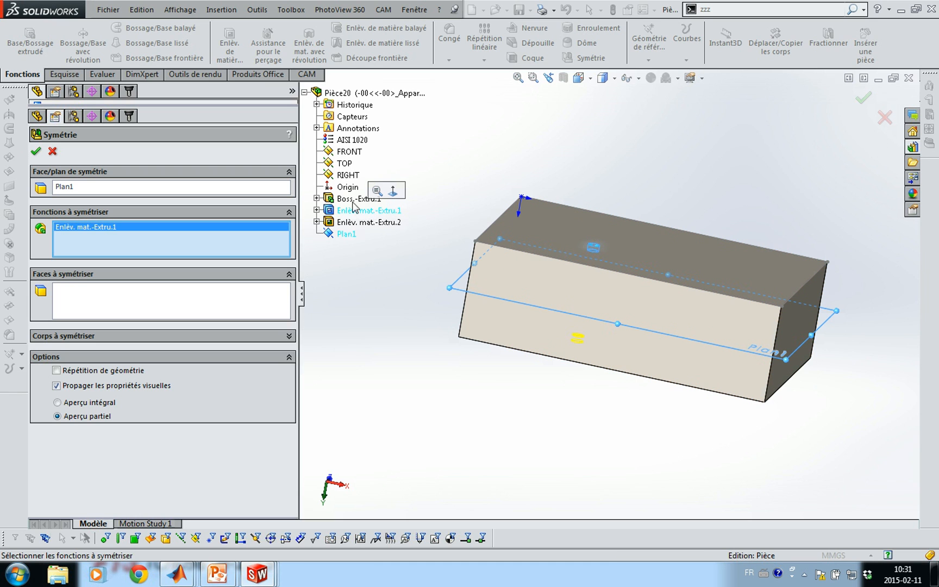
pyautogui.click(36, 151)
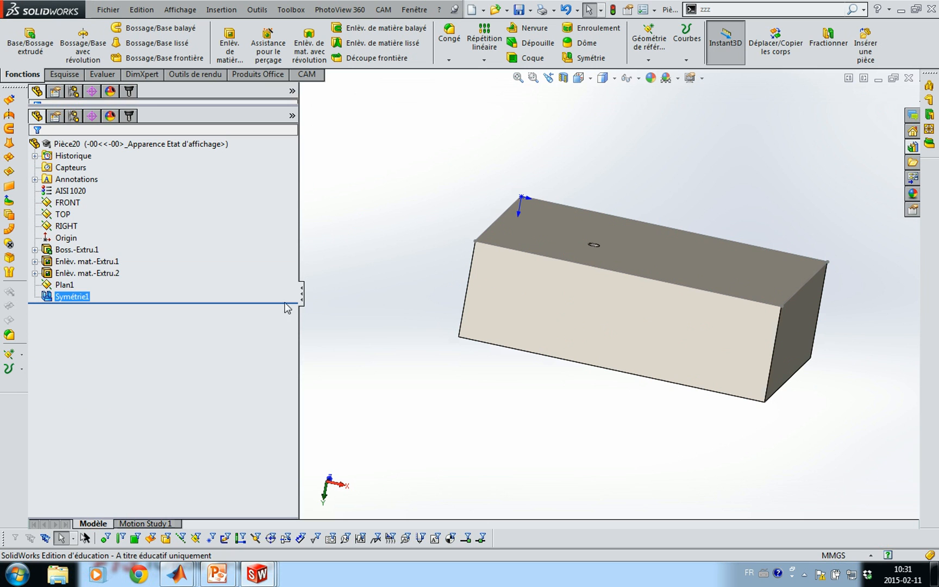
pyautogui.moveTo(445, 362); pyautogui.dragTo(404, 400, button='middle')
pyautogui.moveTo(518, 363); pyautogui.dragTo(542, 354, button='middle')
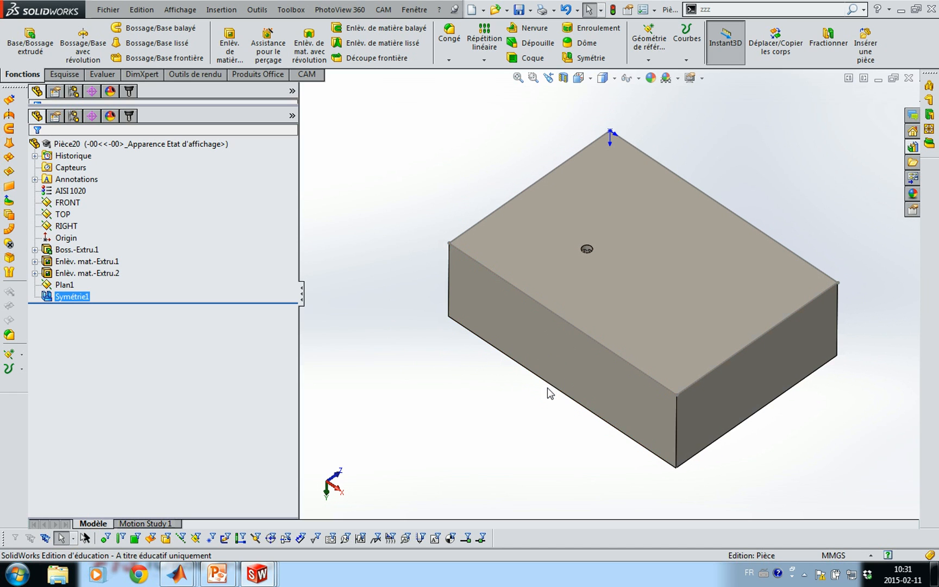
pyautogui.moveTo(447, 334); pyautogui.dragTo(413, 377, button='middle')
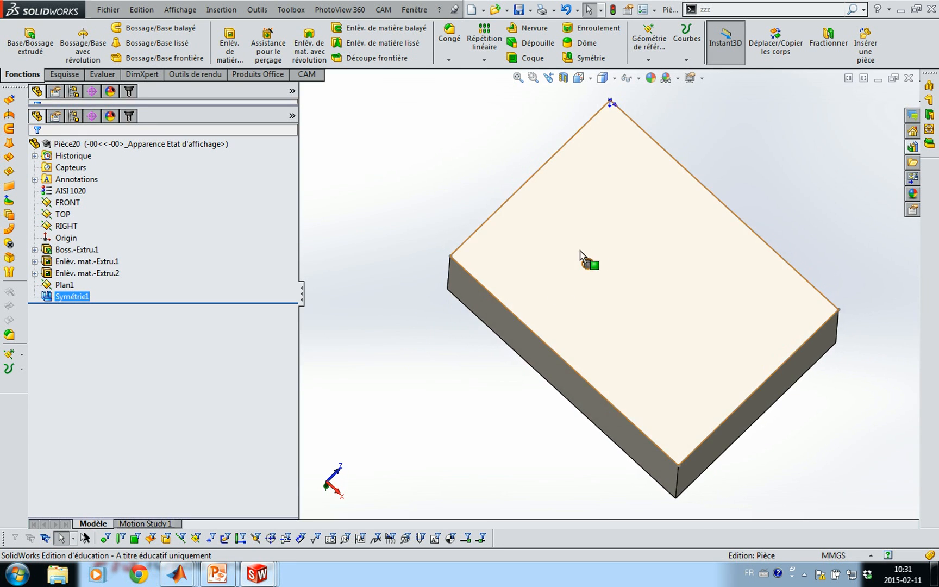
pyautogui.scroll(-5, 588, 265)
pyautogui.scroll(2, 591, 278)
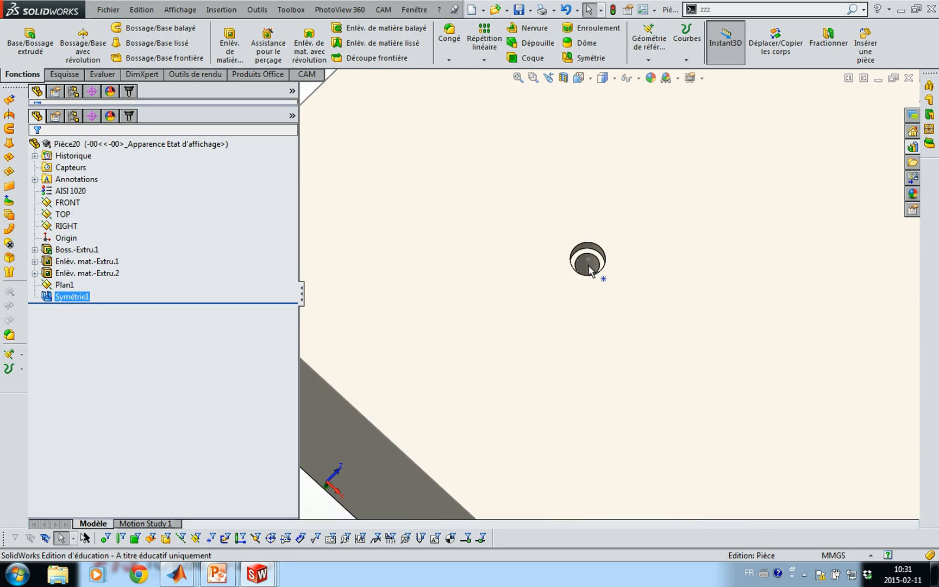
pyautogui.scroll(2, 597, 277)
pyautogui.scroll(1, 638, 302)
pyautogui.moveTo(638, 303); pyautogui.dragTo(640, 222, button='middle')
pyautogui.click(913, 148)
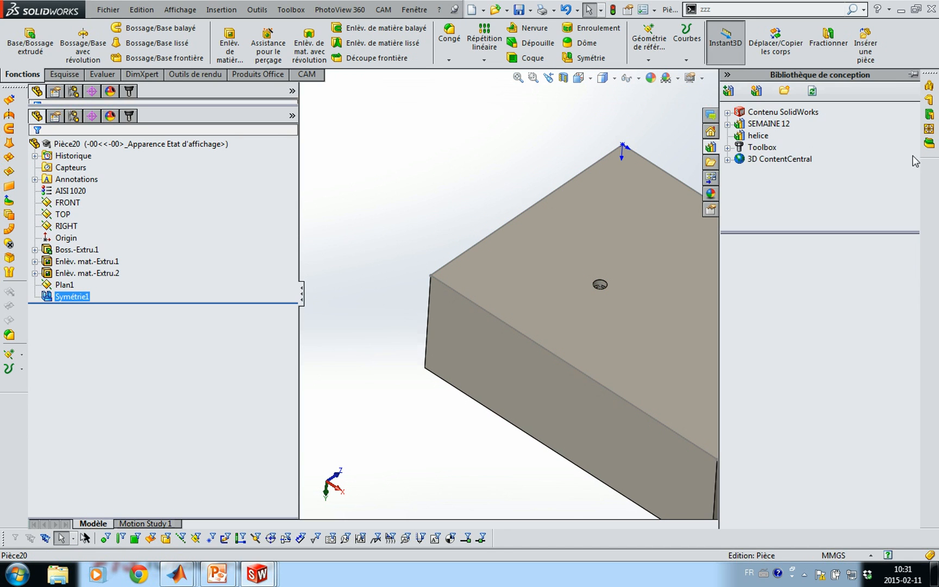
pyautogui.doubleClick(757, 138)
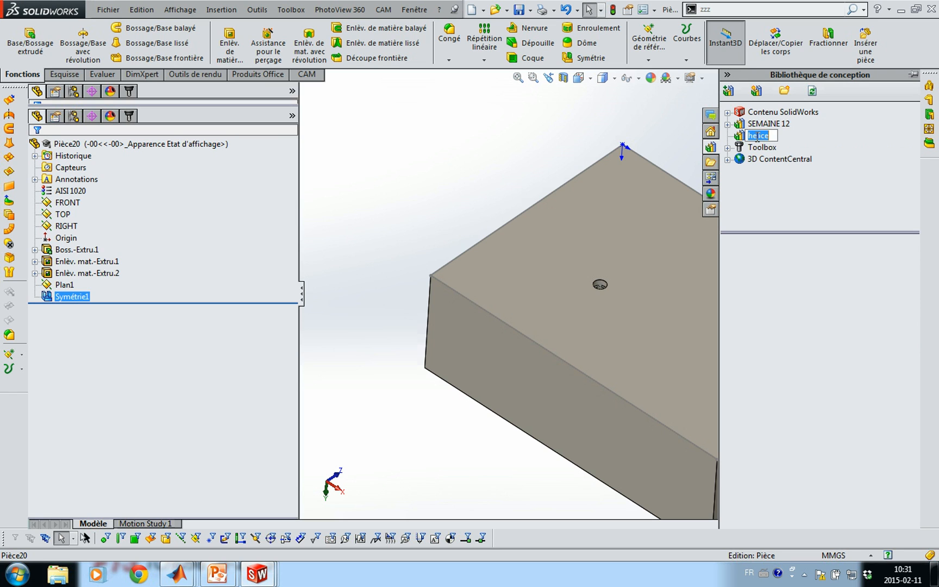
pyautogui.click(759, 208)
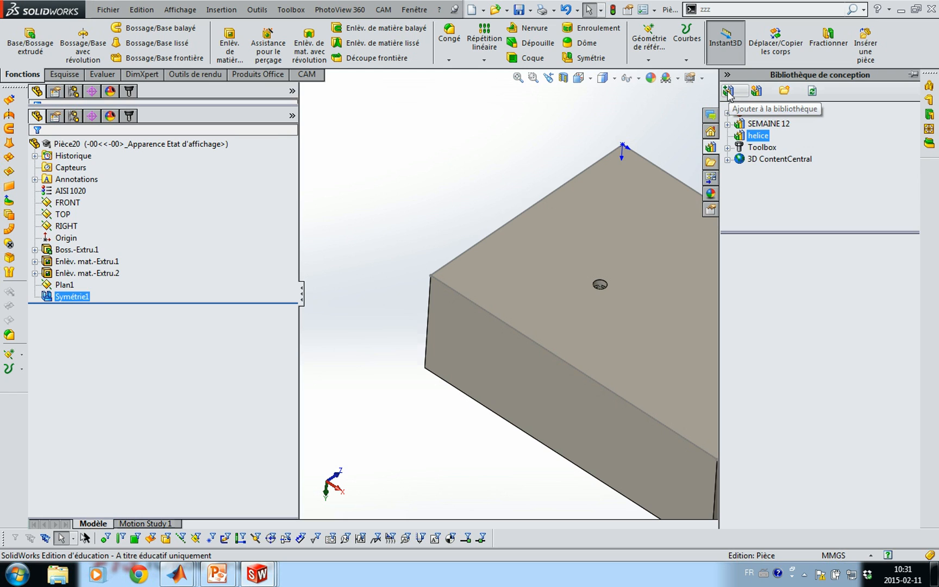
# Start adding the two extruded cuts, the mid-plane and the mirror feature to the helice folder of the design library.
pyautogui.click(86, 262)
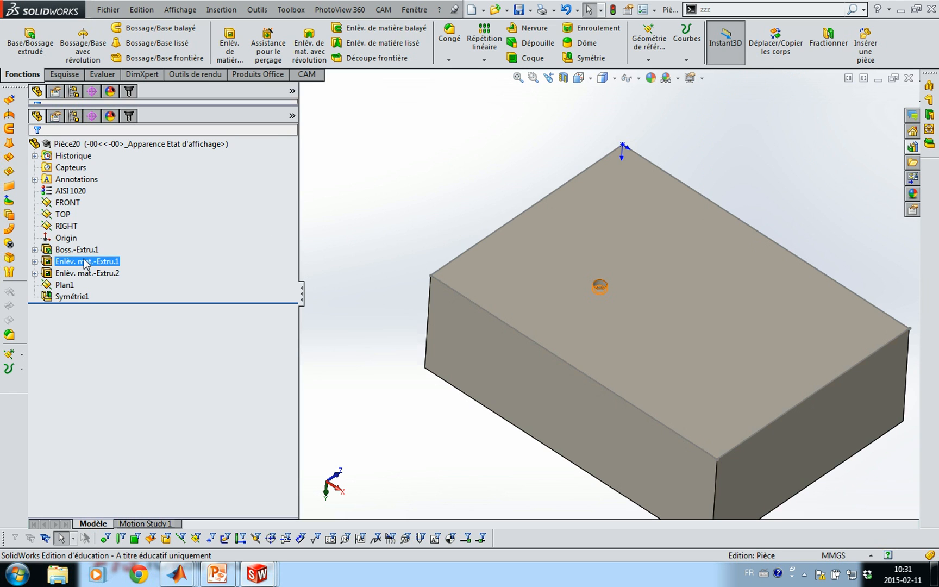
pyautogui.keyDown('ctrl'); pyautogui.click(88, 274); pyautogui.keyUp('ctrl')
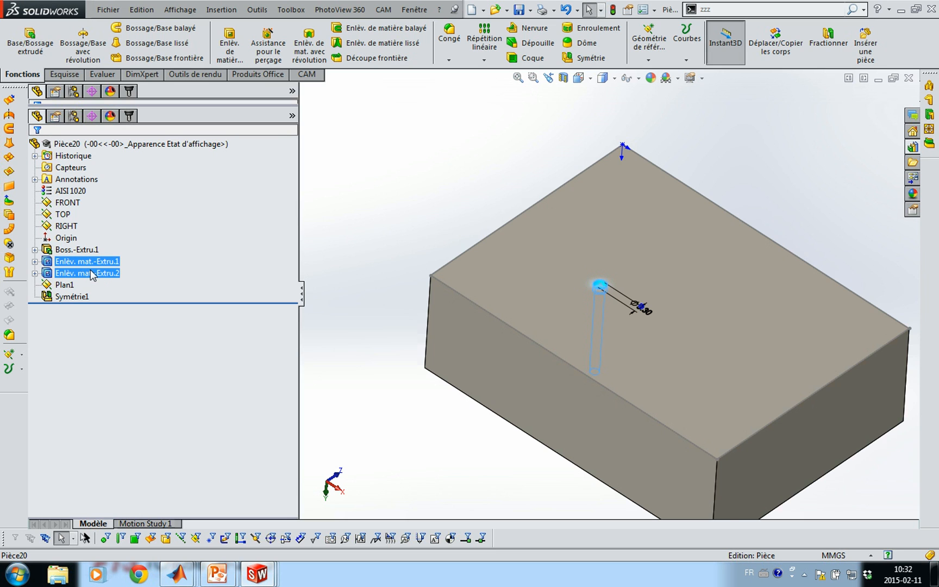
pyautogui.keyDown('ctrl'); pyautogui.click(64, 284); pyautogui.keyUp('ctrl')
pyautogui.keyDown('ctrl'); pyautogui.click(73, 296); pyautogui.keyUp('ctrl')
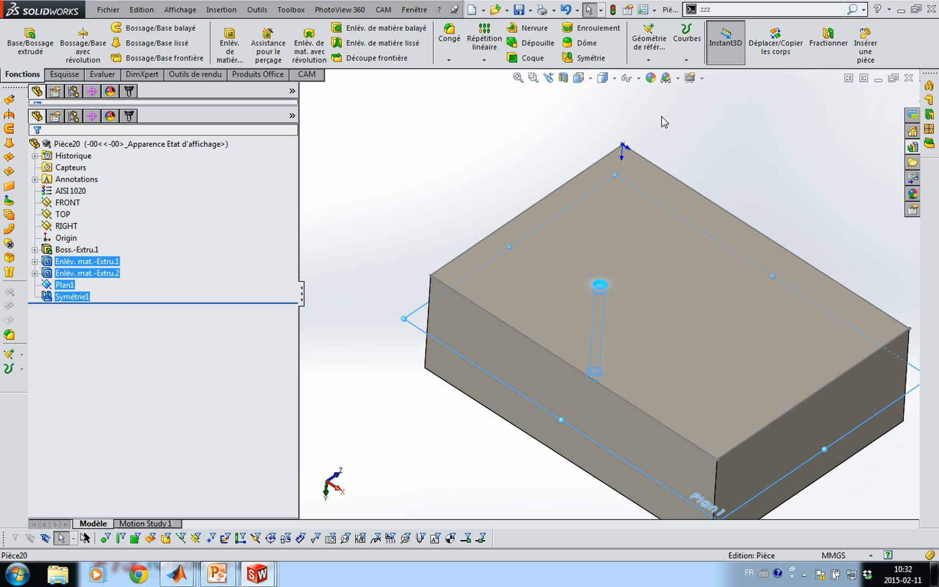
pyautogui.click(913, 147)
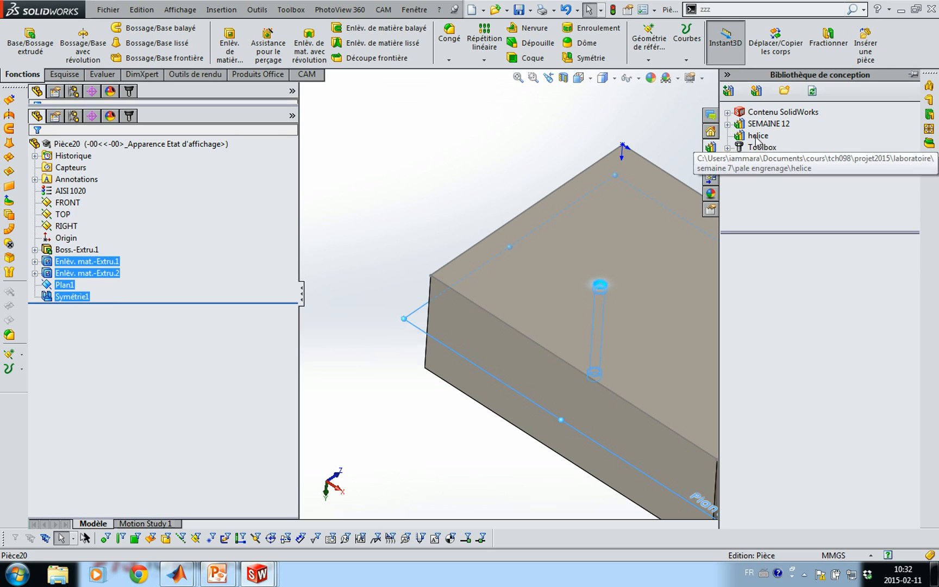
pyautogui.click(756, 137)
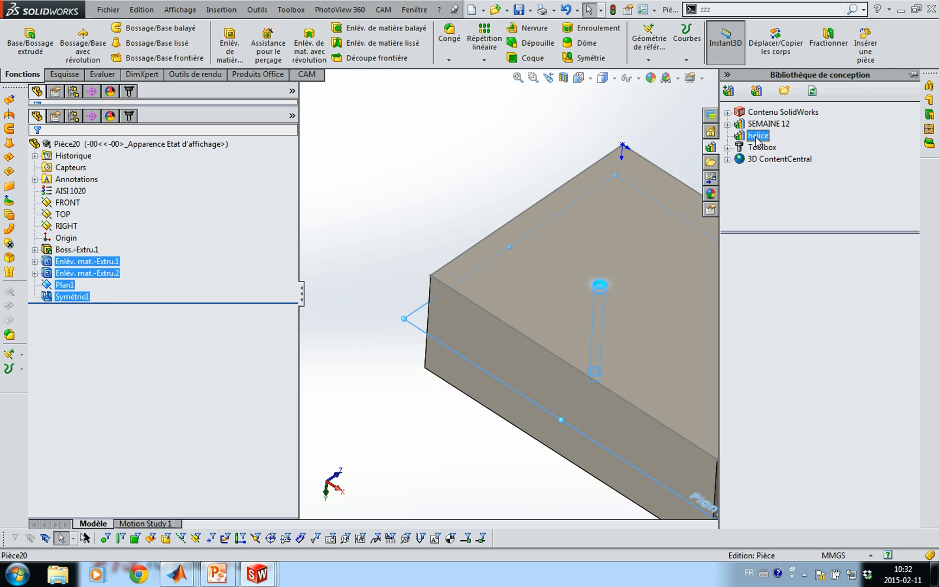
pyautogui.click(729, 91)
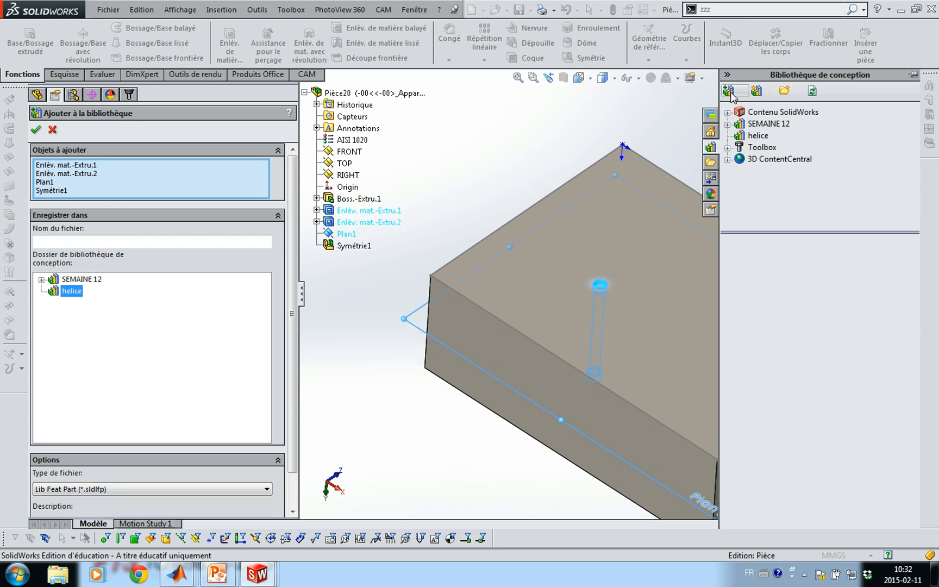
# Save the library feature as logementroulement3_32 in the Lib Feat Part format, with the description "surface point surface opposée".
pyautogui.click(65, 244)
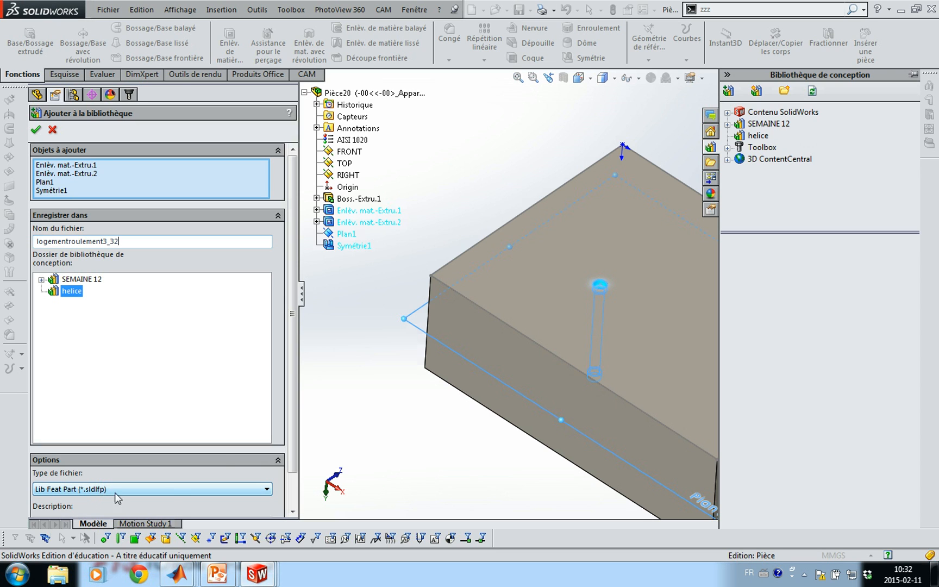
pyautogui.click(292, 463)
pyautogui.click(125, 482)
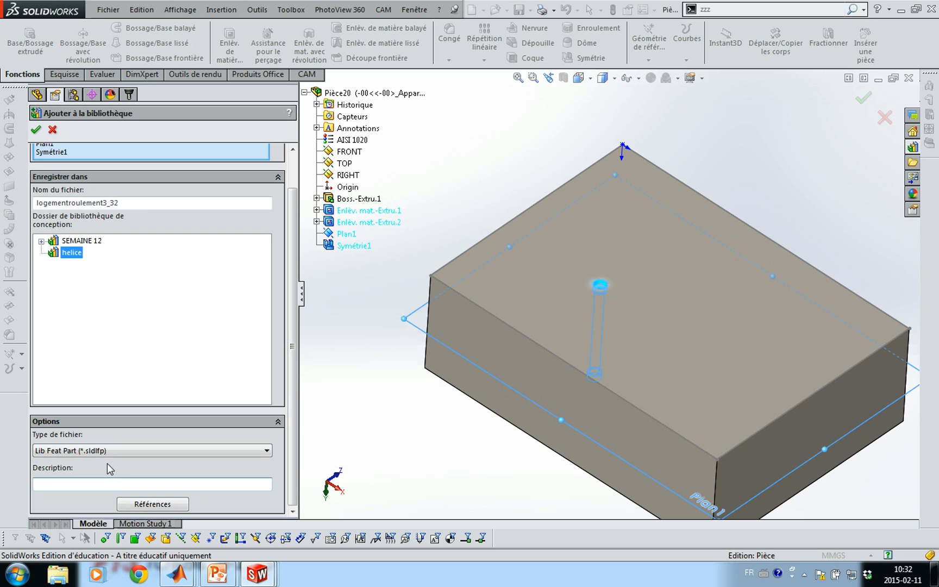
pyautogui.write('po')
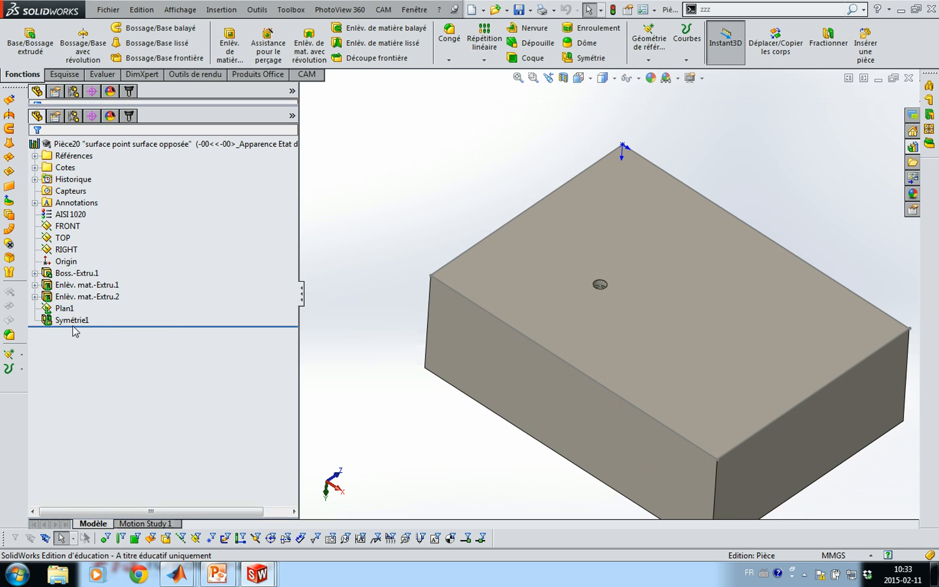
# Close the block part without saving and open the helice folder of the design library in the propeller part.
pyautogui.click(908, 78)
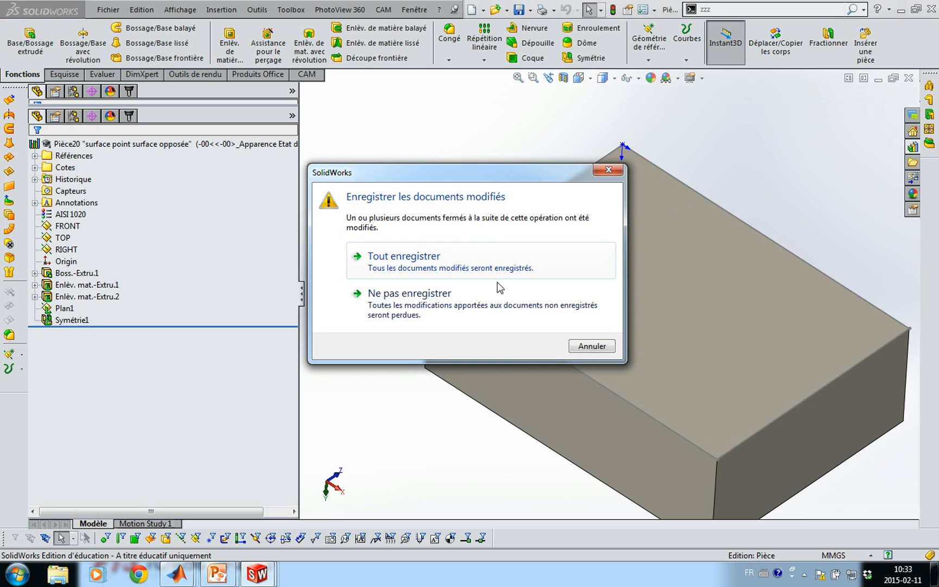
pyautogui.click(424, 310)
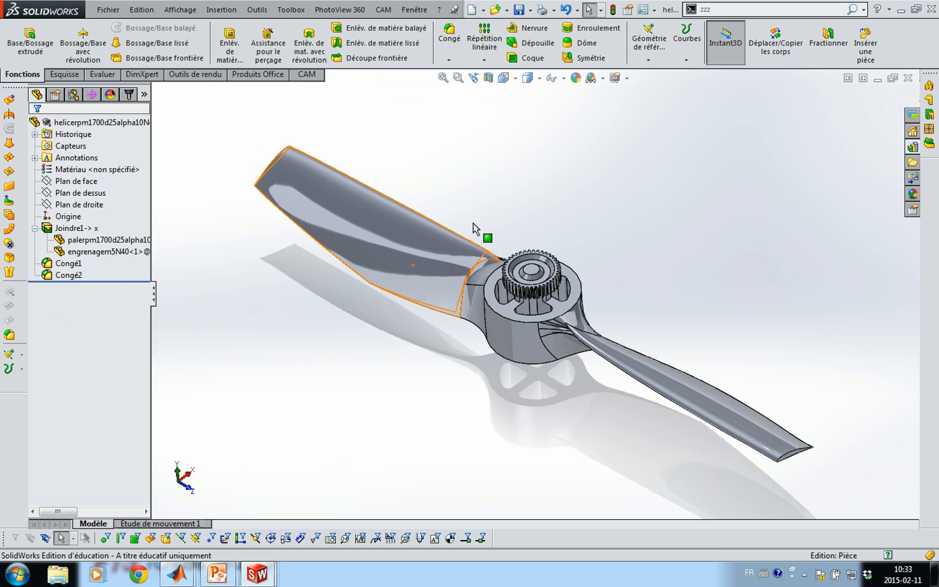
pyautogui.click(914, 148)
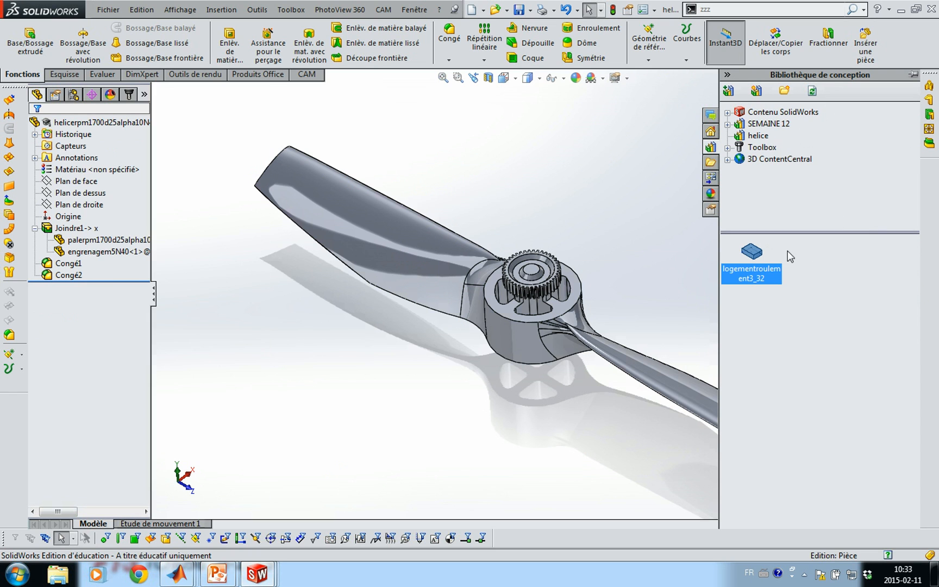
pyautogui.click(756, 137)
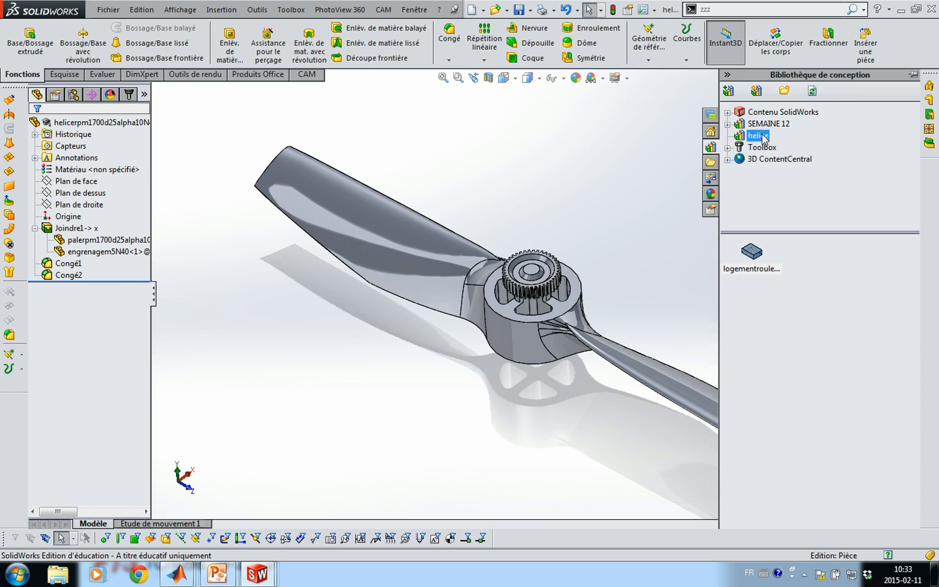
# Open the logementroulement3_32 library feature to examine its feature tree and geometry, and close it again.
pyautogui.click(762, 254)
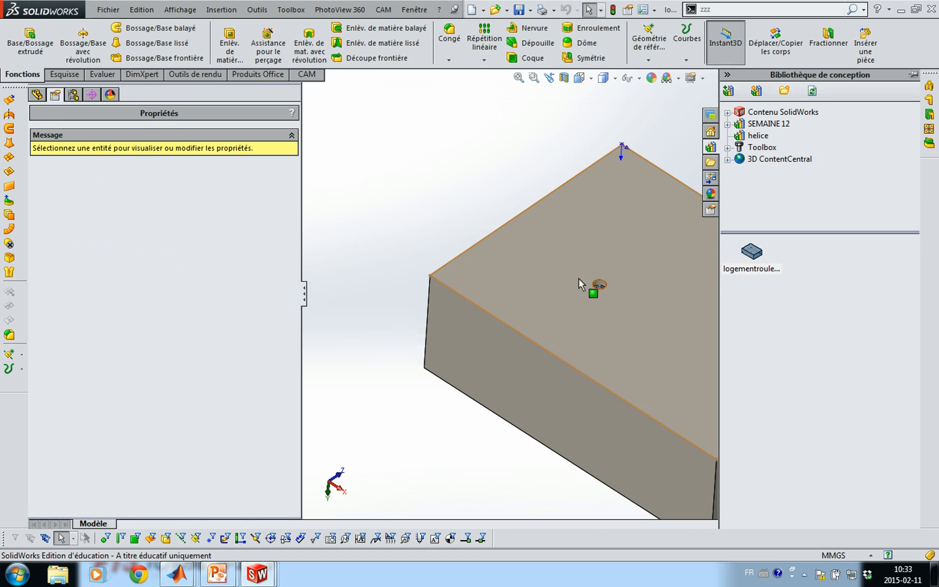
pyautogui.scroll(3, 532, 235)
pyautogui.click(36, 95)
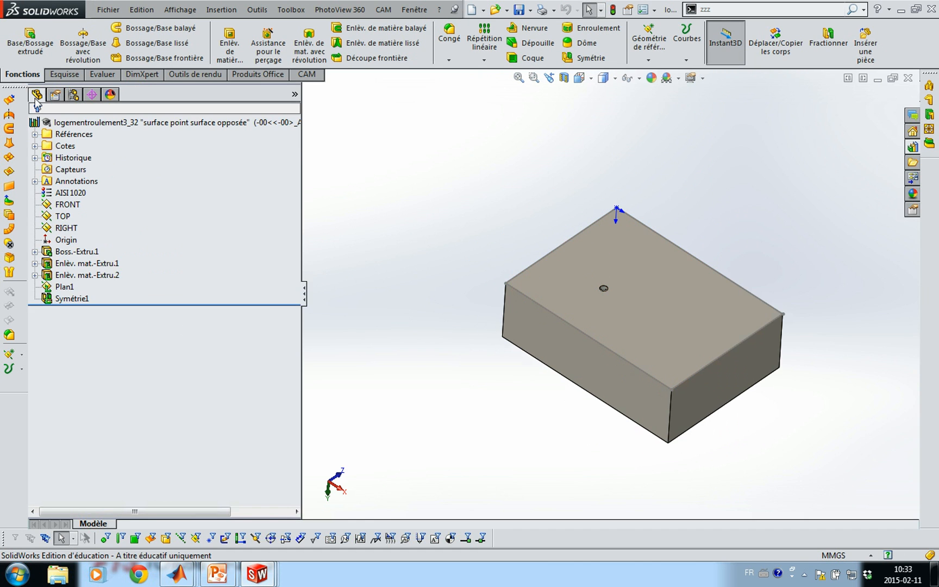
pyautogui.moveTo(585, 285); pyautogui.dragTo(706, 217, button='middle')
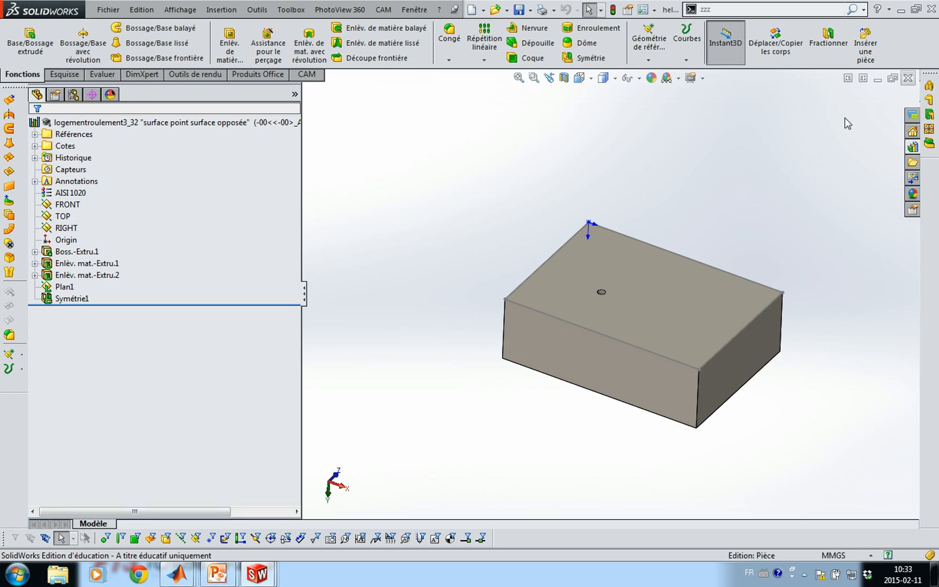
pyautogui.click(908, 78)
# Start a sketch on the small circular face at the gear's centre and place a point at the origin.
pyautogui.scroll(-5, 557, 320)
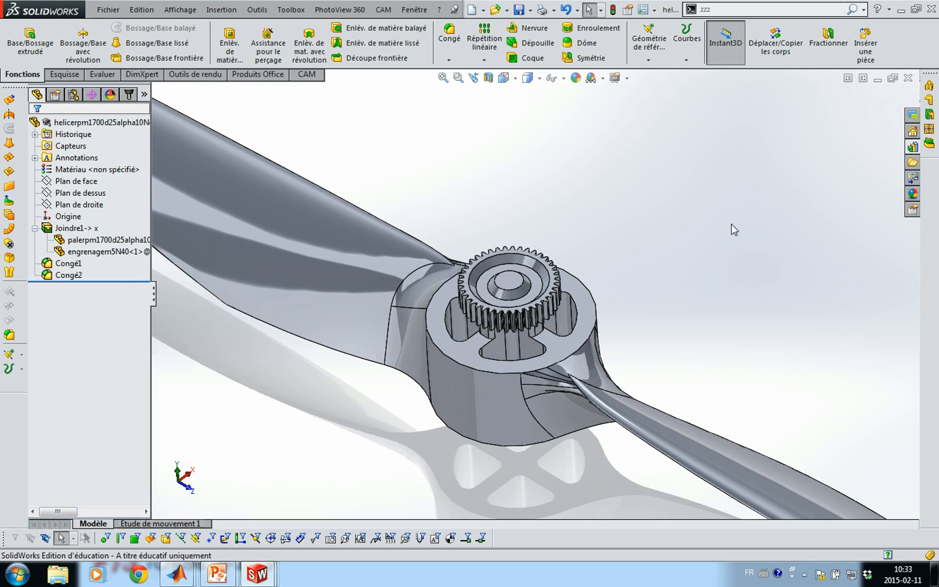
pyautogui.click(504, 286)
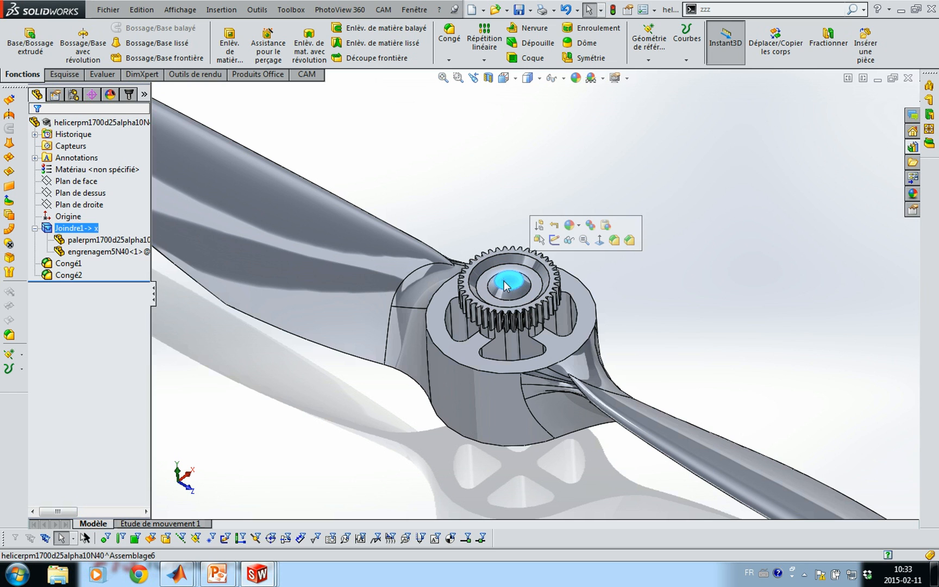
pyautogui.click(554, 239)
pyautogui.click(163, 57)
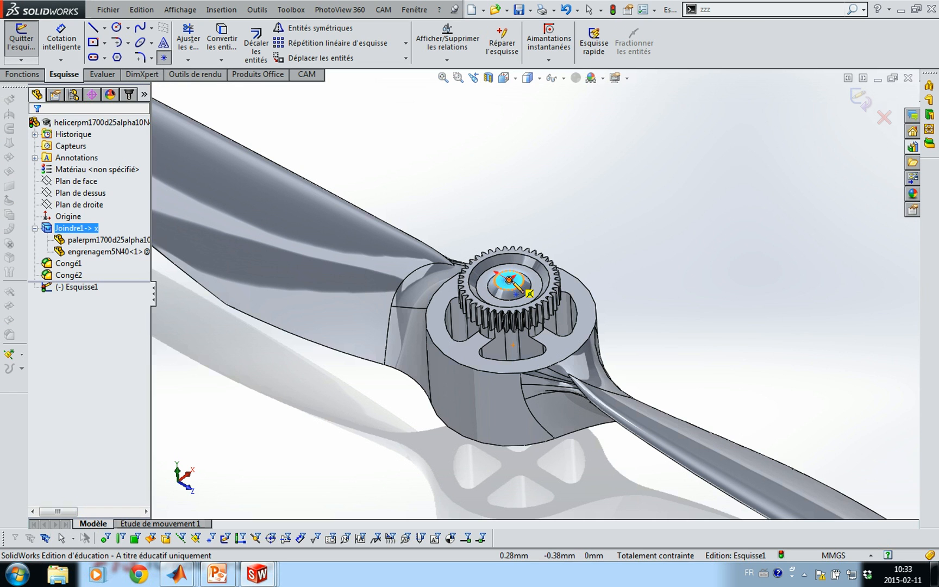
pyautogui.click(509, 280)
pyautogui.click(37, 131)
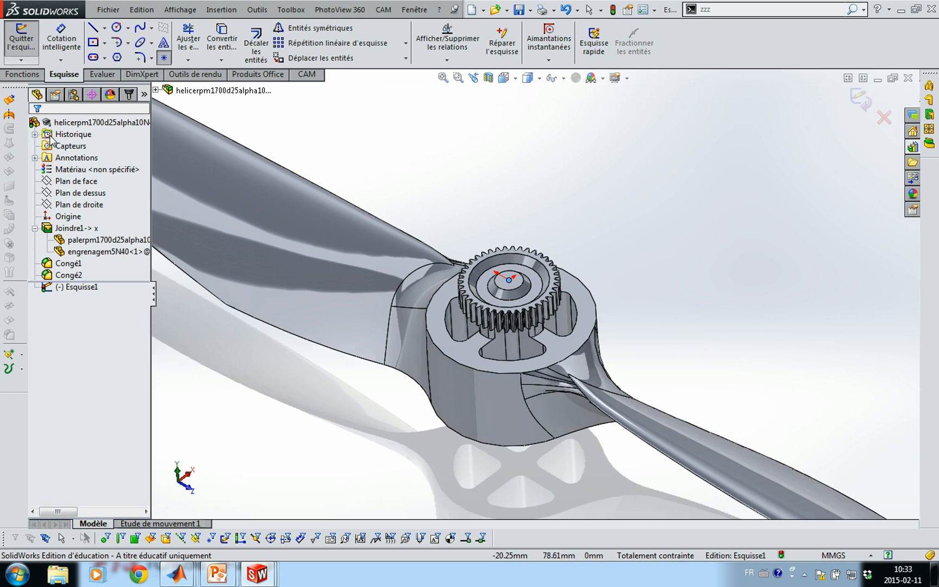
pyautogui.click(521, 176)
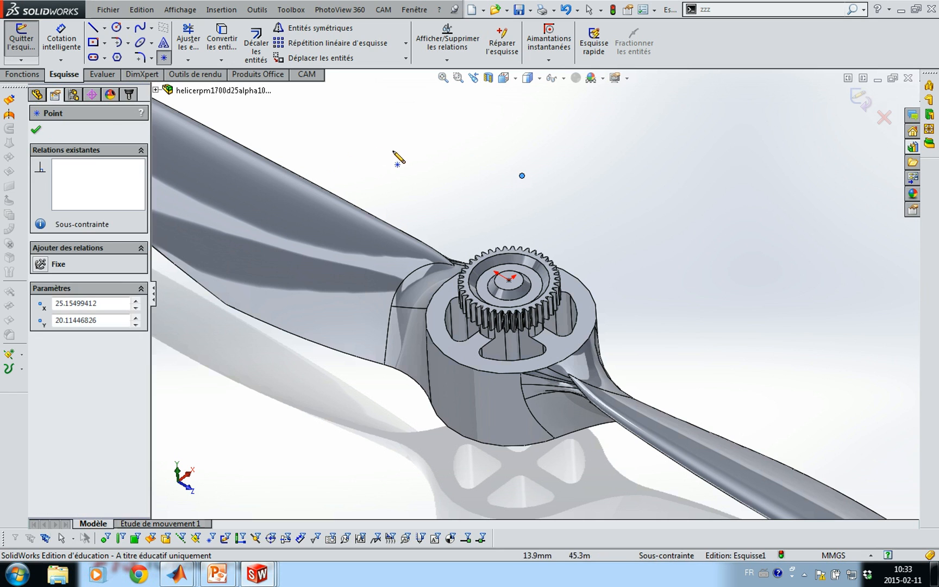
pyautogui.click(36, 130)
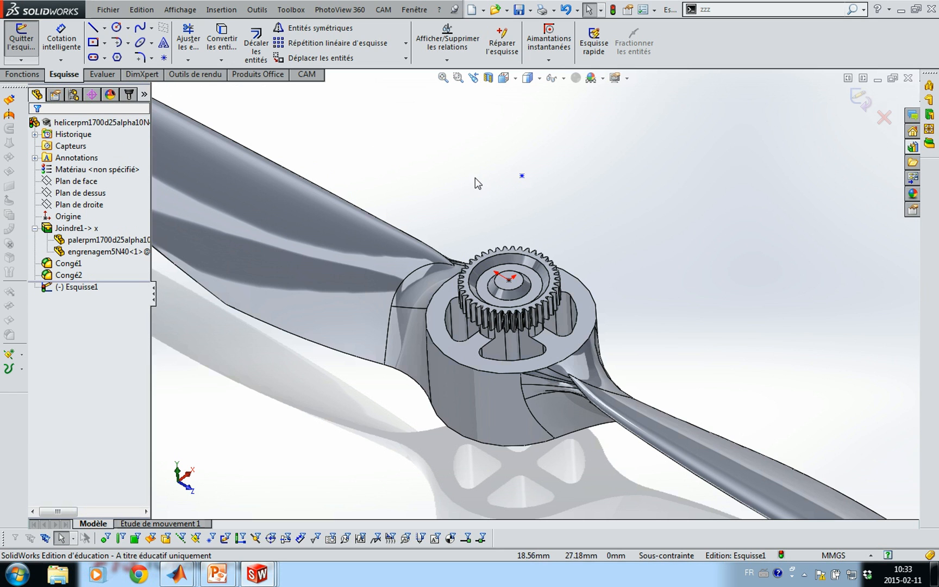
pyautogui.click(522, 177)
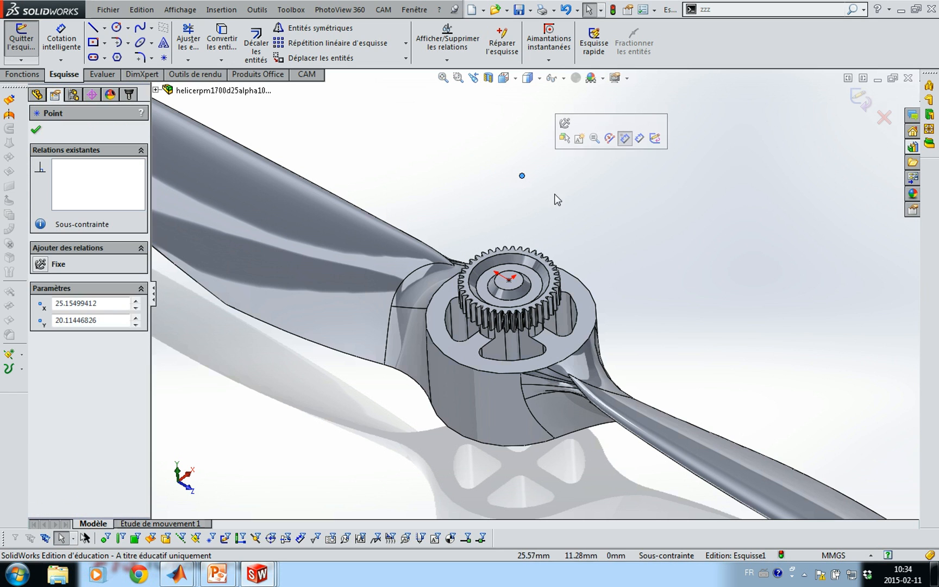
pyautogui.press('Delete')
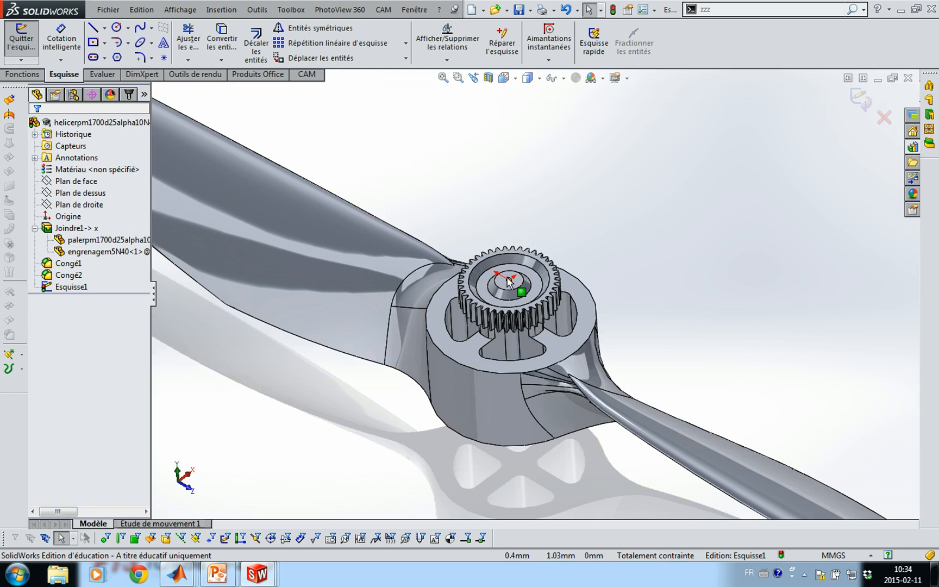
# Try to insert the logementroulement3_32 library feature on the gear's central circular face with the sketch still open.
pyautogui.click(913, 146)
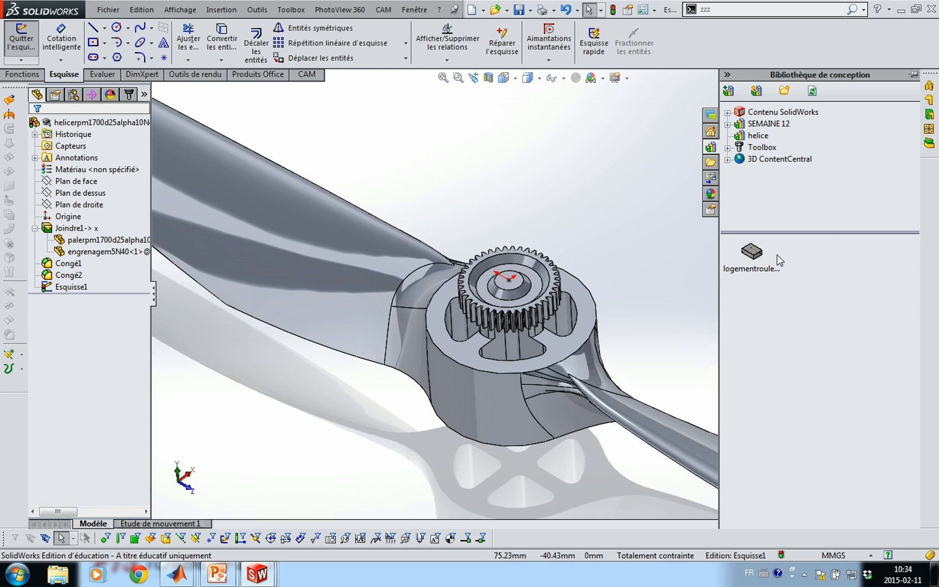
pyautogui.click(756, 257)
pyautogui.moveTo(757, 255); pyautogui.dragTo(691, 254)
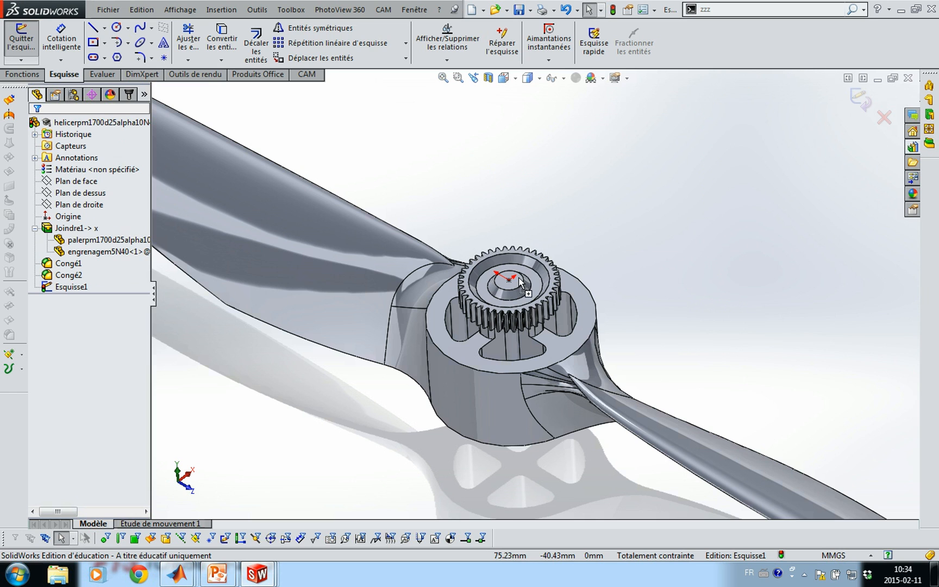
pyautogui.moveTo(516, 283); pyautogui.dragTo(517, 285)
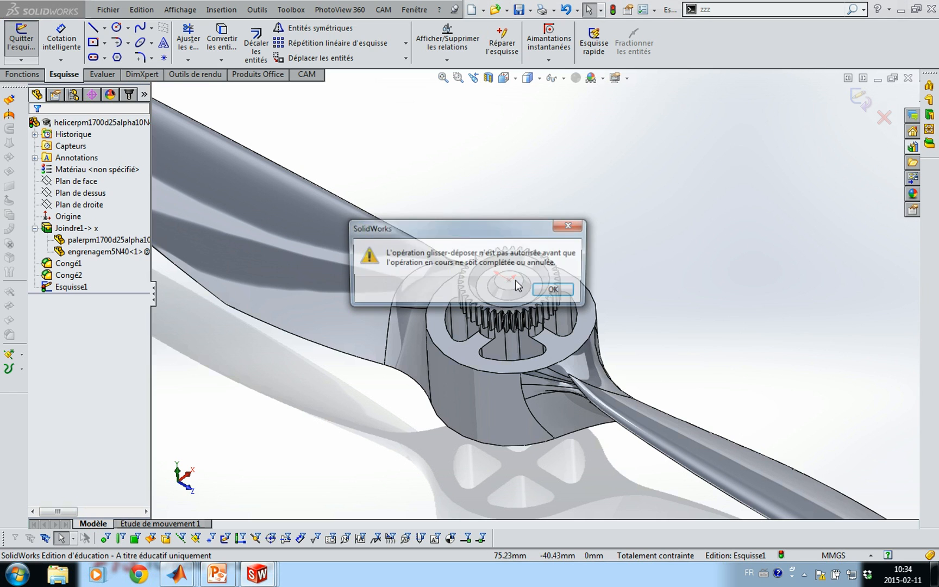
pyautogui.click(555, 292)
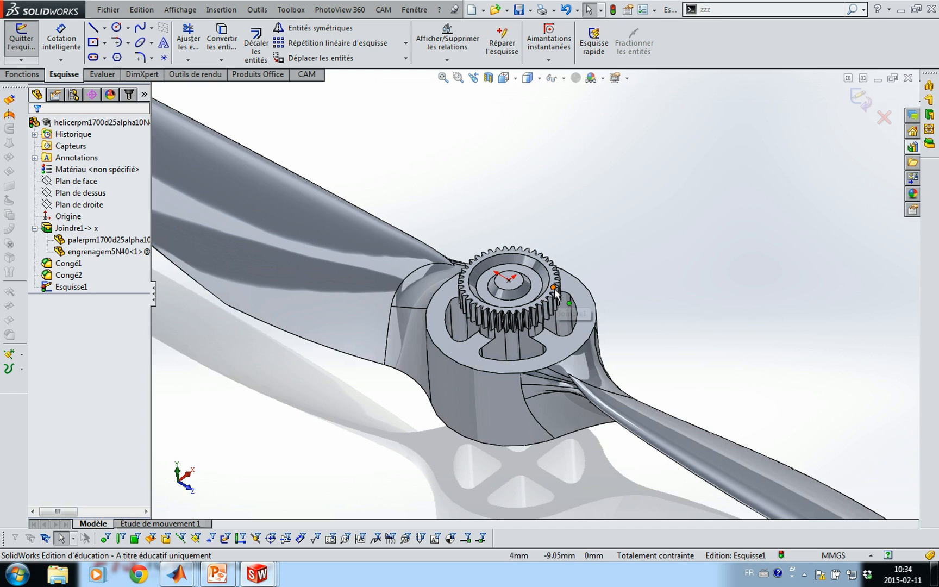
# Close the point sketch and place the logementroulement3_32 library feature from the helice folder on the gear's small central circular face.
pyautogui.click(859, 100)
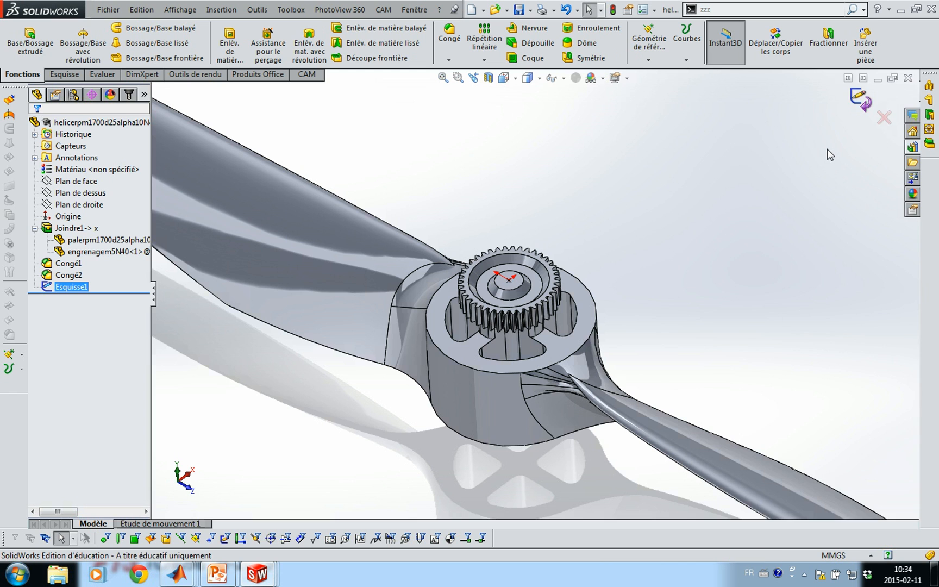
pyautogui.click(927, 144)
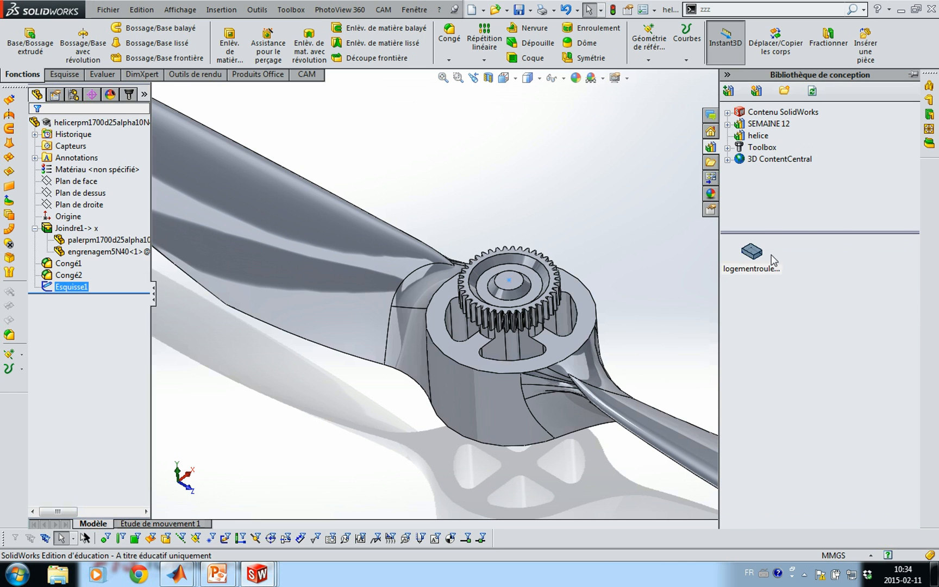
pyautogui.moveTo(758, 255); pyautogui.dragTo(513, 279)
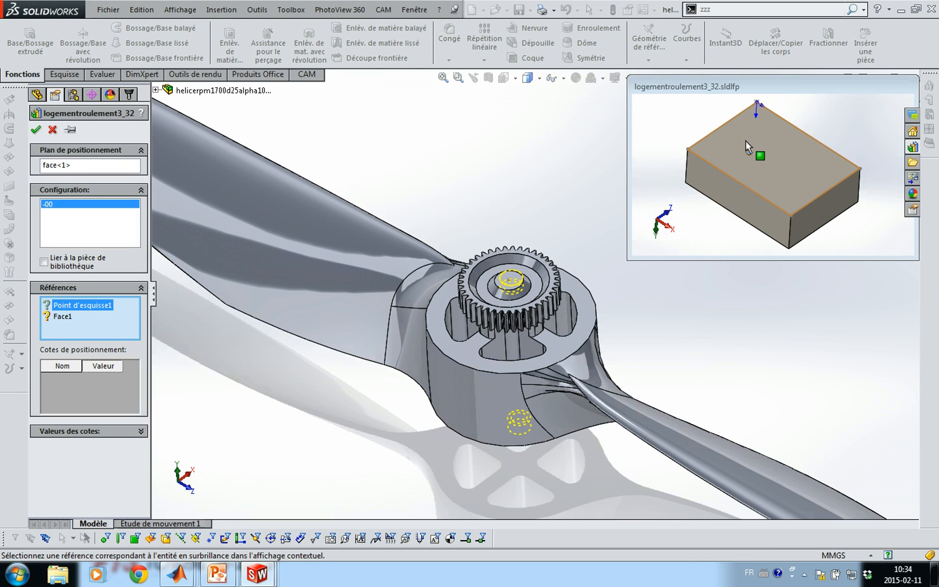
# Assign the sketch point on the gear's central face and the hub's flat underside as the library feature's references and complete the insertion.
pyautogui.scroll(-3, 518, 270)
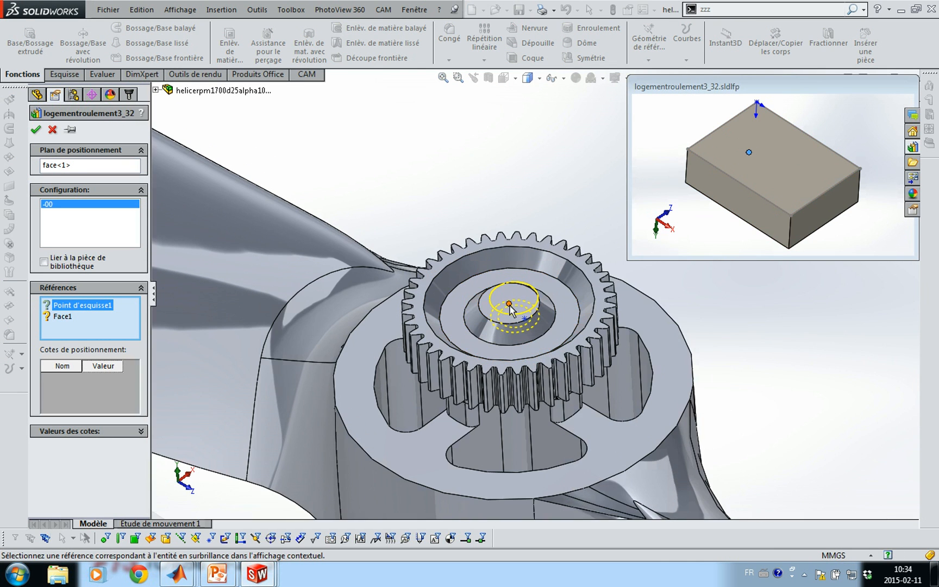
pyautogui.click(514, 302)
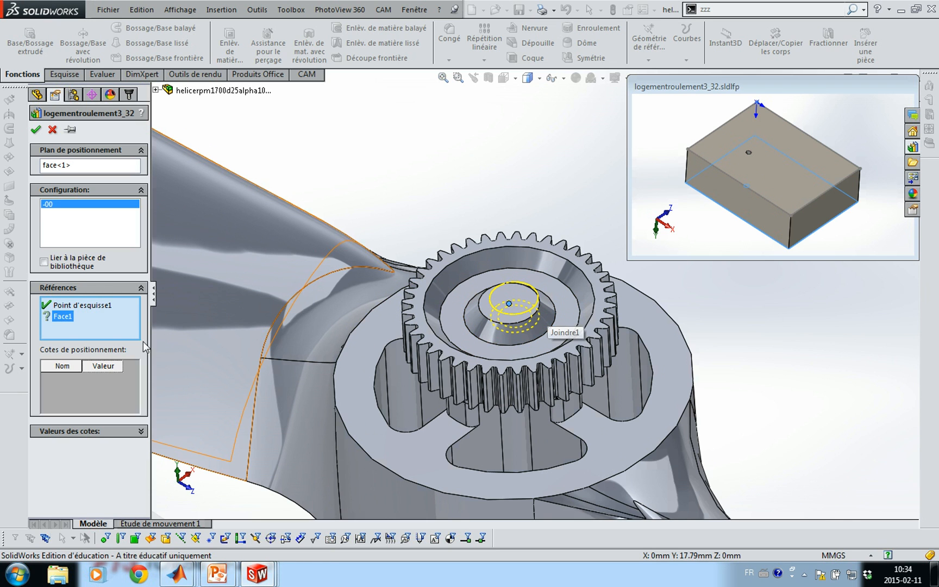
pyautogui.scroll(4, 538, 346)
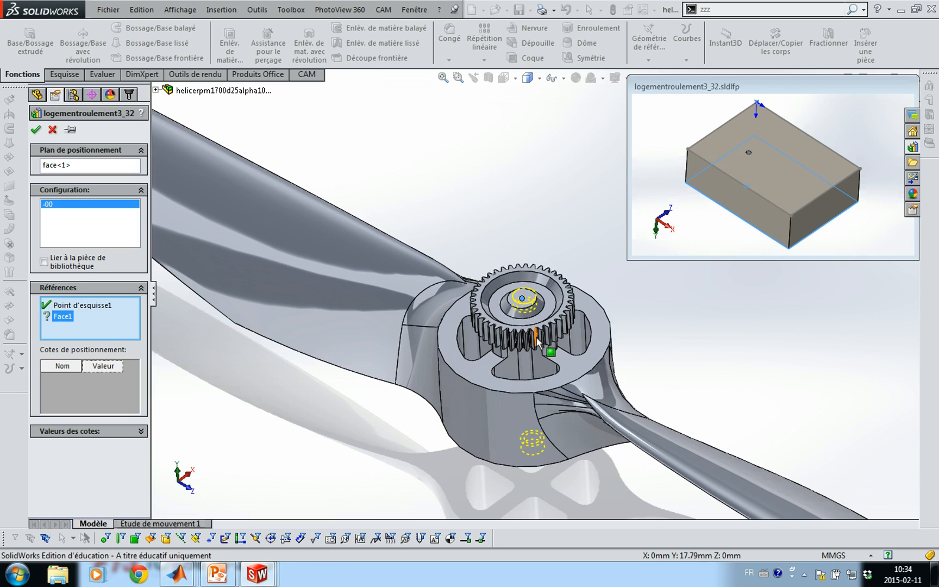
pyautogui.moveTo(645, 354); pyautogui.dragTo(570, 241, button='middle')
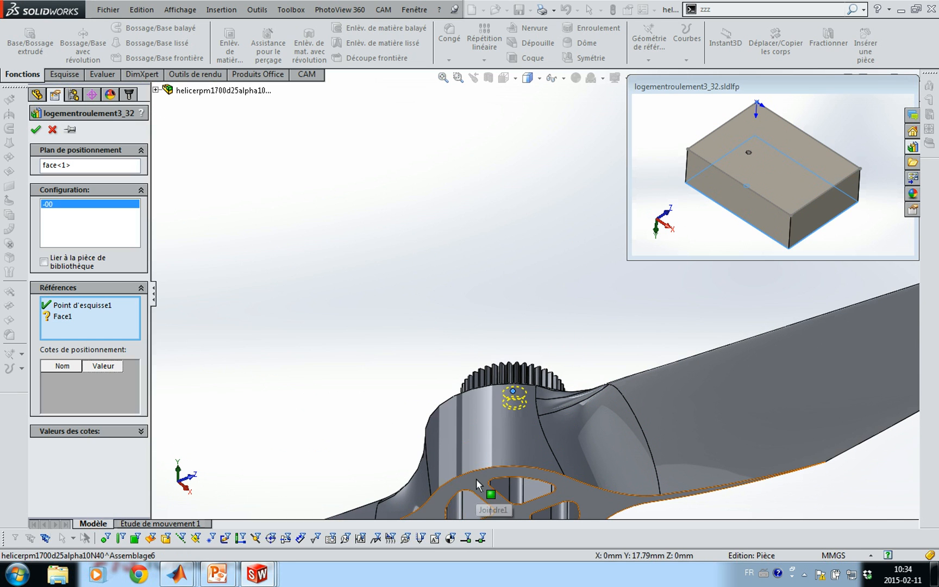
pyautogui.click(460, 482)
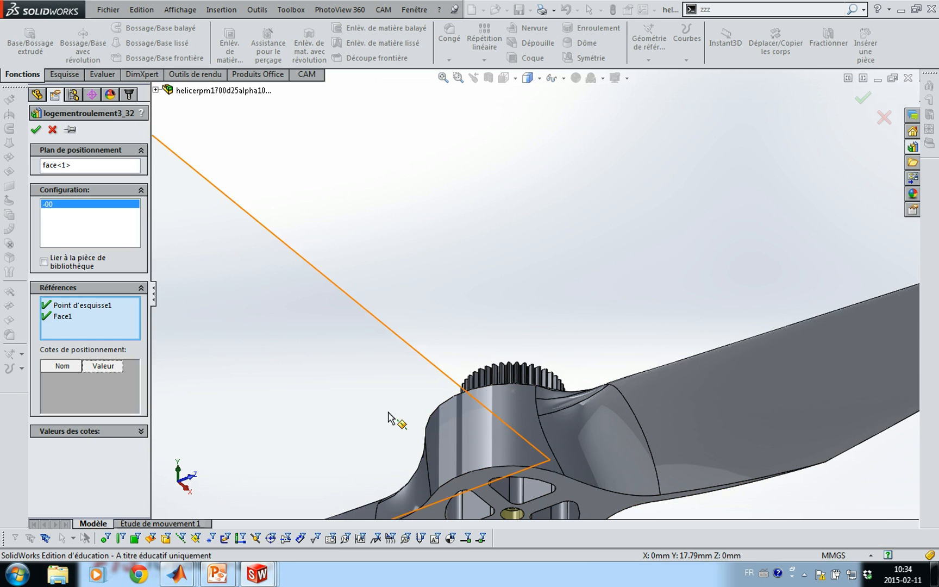
pyautogui.click(36, 130)
# Turn off the display of planes in the propeller part.
pyautogui.moveTo(318, 237); pyautogui.dragTo(413, 346, button='middle')
pyautogui.click(180, 10)
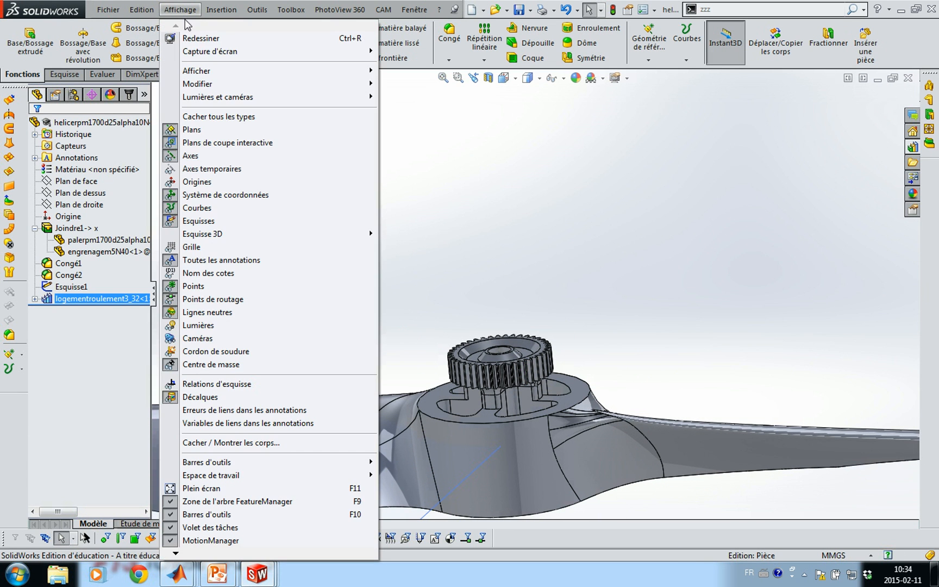
pyautogui.click(199, 132)
# Examine the inserted bearing pockets and through hole from the hub's underside and the gear side, and review the whole propeller.
pyautogui.scroll(-5, 563, 300)
pyautogui.moveTo(564, 300); pyautogui.dragTo(550, 177, button='middle')
pyautogui.scroll(8, 527, 362)
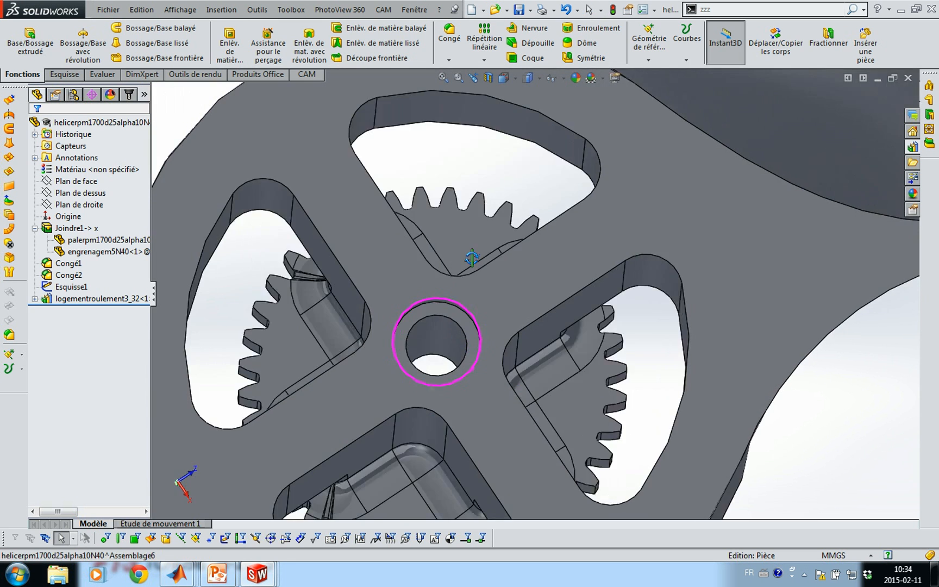
pyautogui.moveTo(472, 258); pyautogui.dragTo(474, 439, button='middle')
pyautogui.scroll(3, 435, 326)
pyautogui.scroll(-5, 429, 314)
pyautogui.moveTo(429, 314); pyautogui.dragTo(489, 217, button='middle')
pyautogui.scroll(3, 472, 98)
pyautogui.scroll(-3, 531, 268)
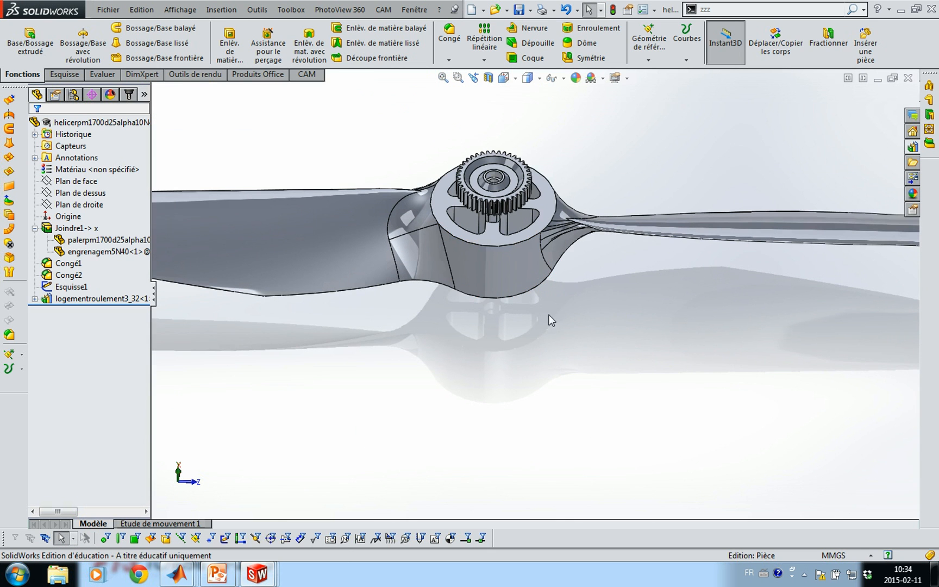
pyautogui.moveTo(550, 316); pyautogui.dragTo(452, 370, button='middle')
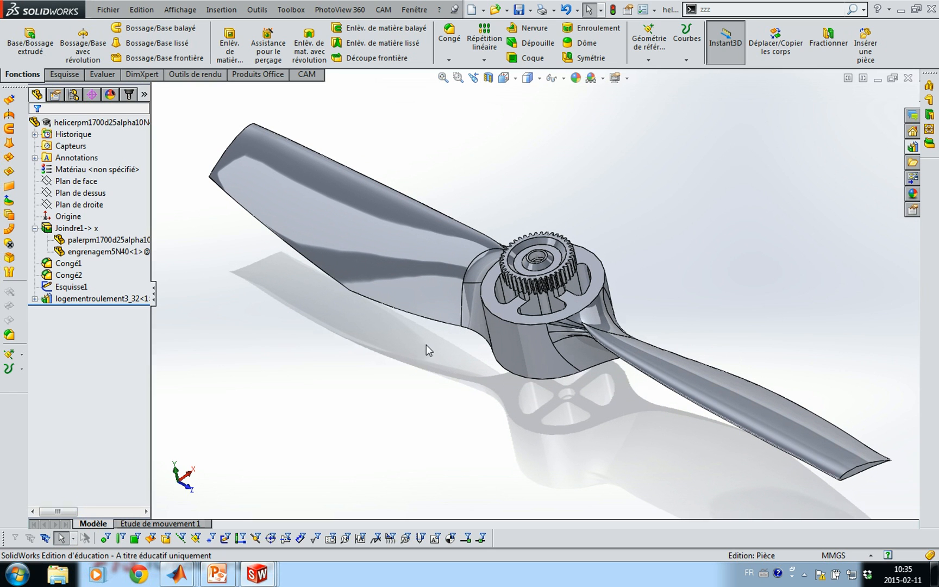